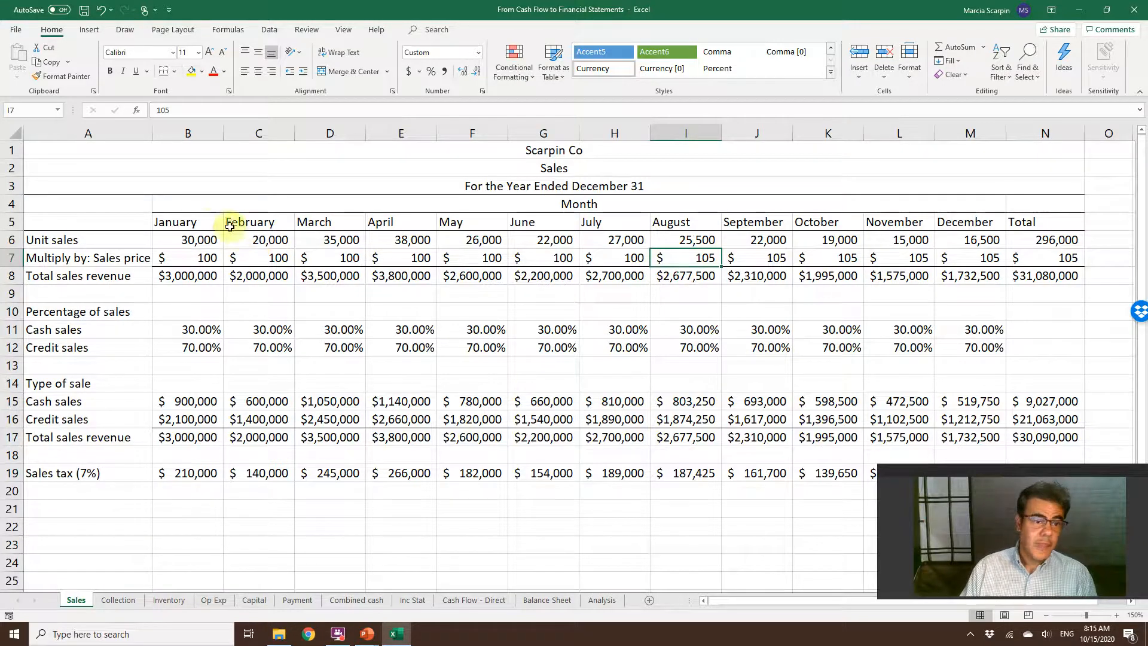
# Review January's unit sales and sales price and the August and September sales prices on the Sales sheet
pyautogui.click(199, 236)
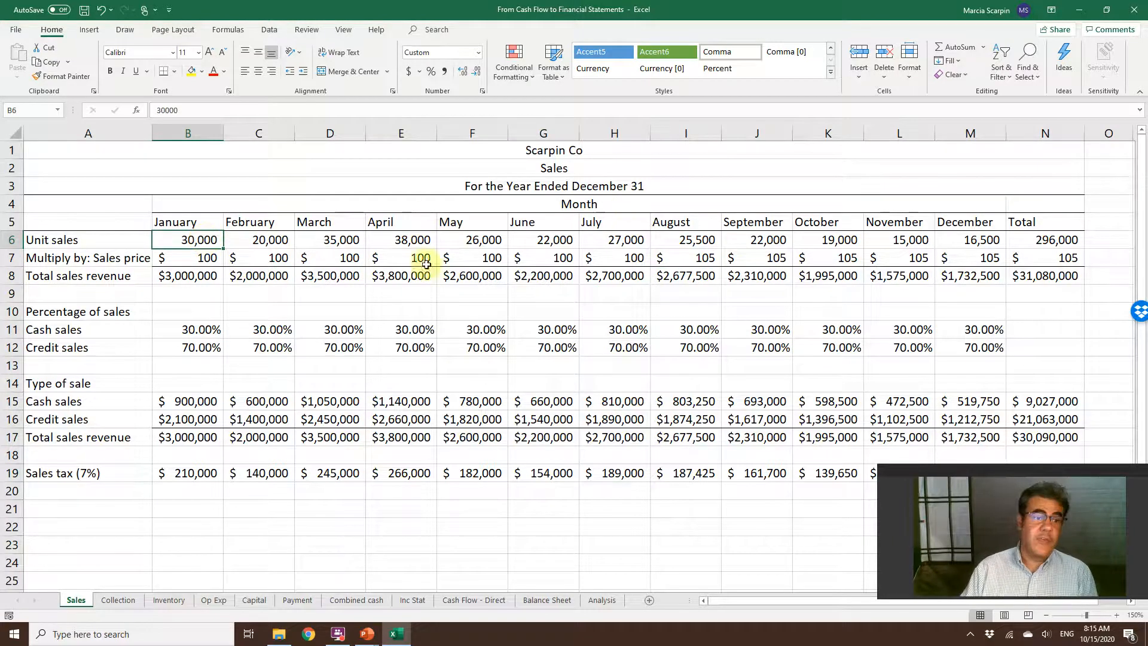
pyautogui.click(194, 257)
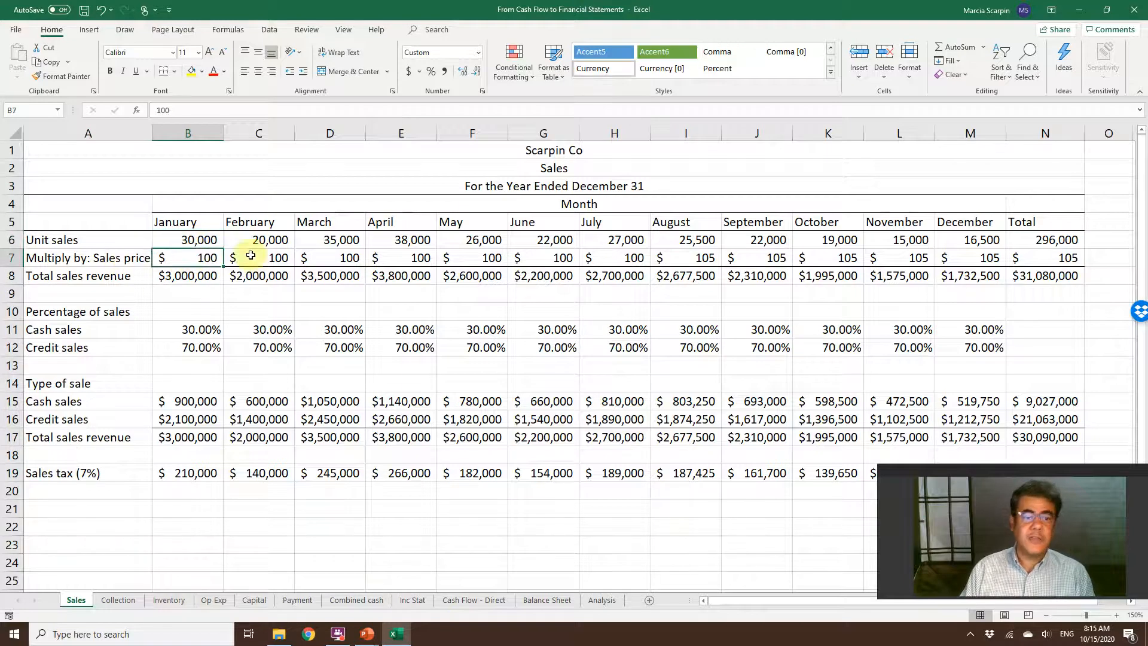
pyautogui.click(676, 254)
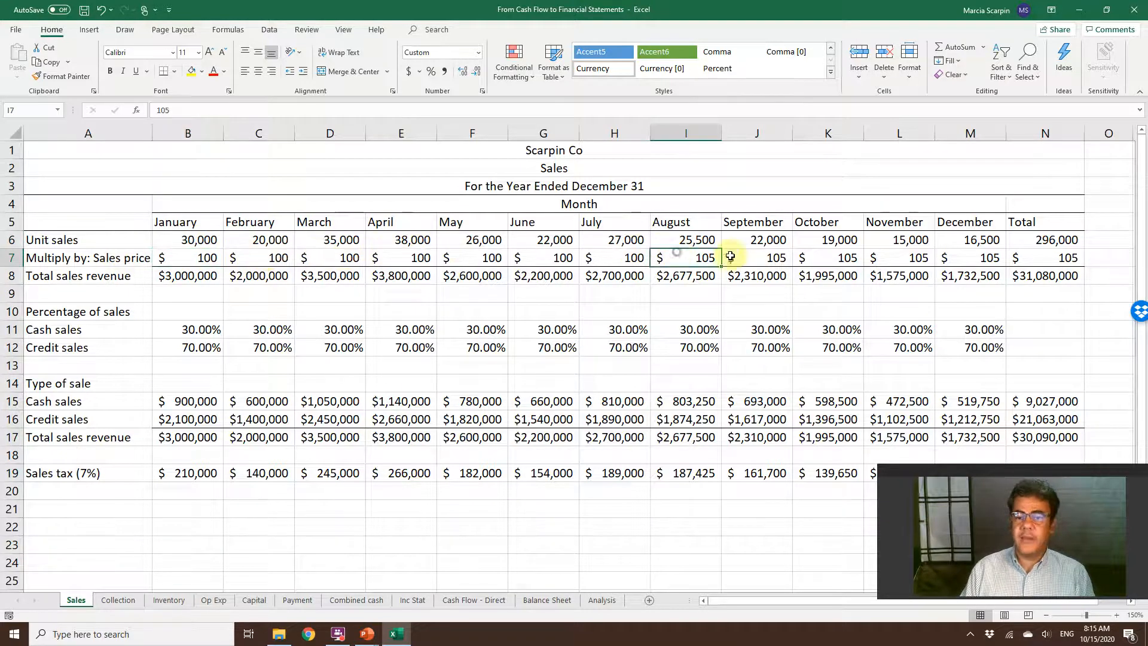
pyautogui.click(759, 257)
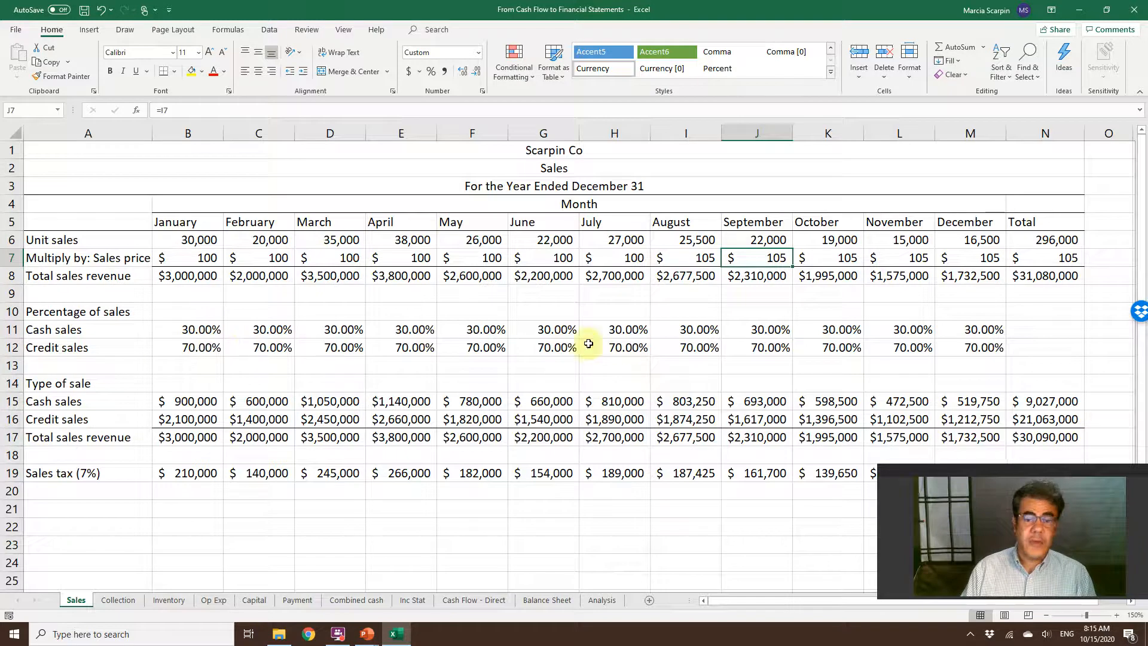
# Set the cash sales percentage to 20% for June and 25% for August
pyautogui.click(533, 331)
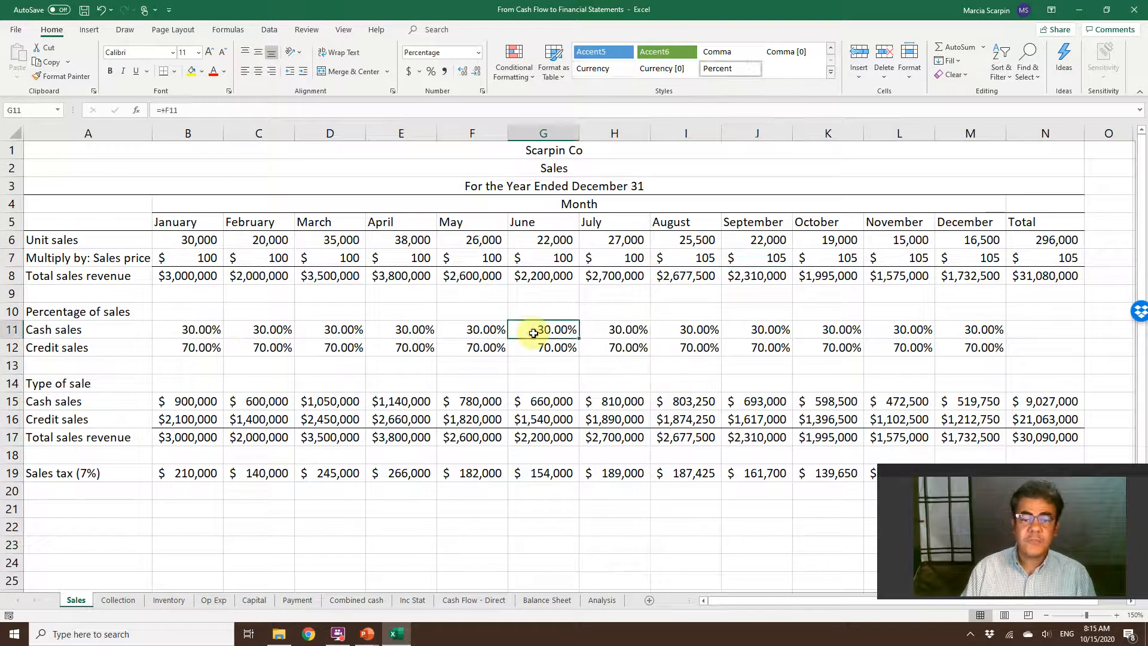
pyautogui.write('20%')
pyautogui.press('Return')
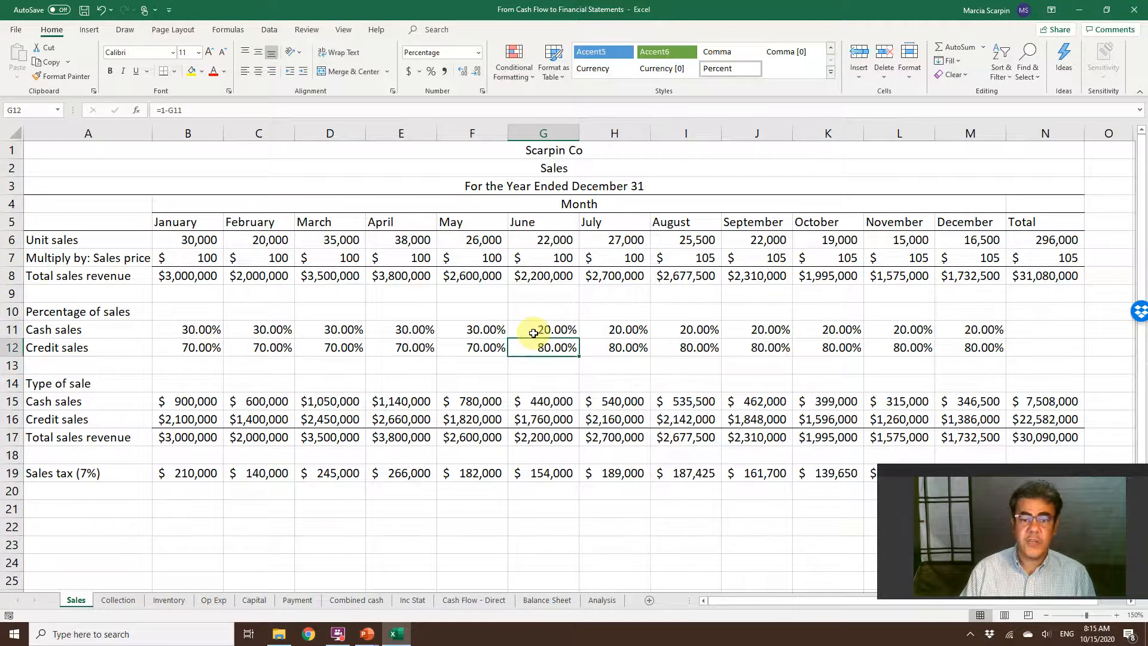
pyautogui.press('Right')
pyautogui.press('Right')
pyautogui.press('Up')
pyautogui.write('25%')
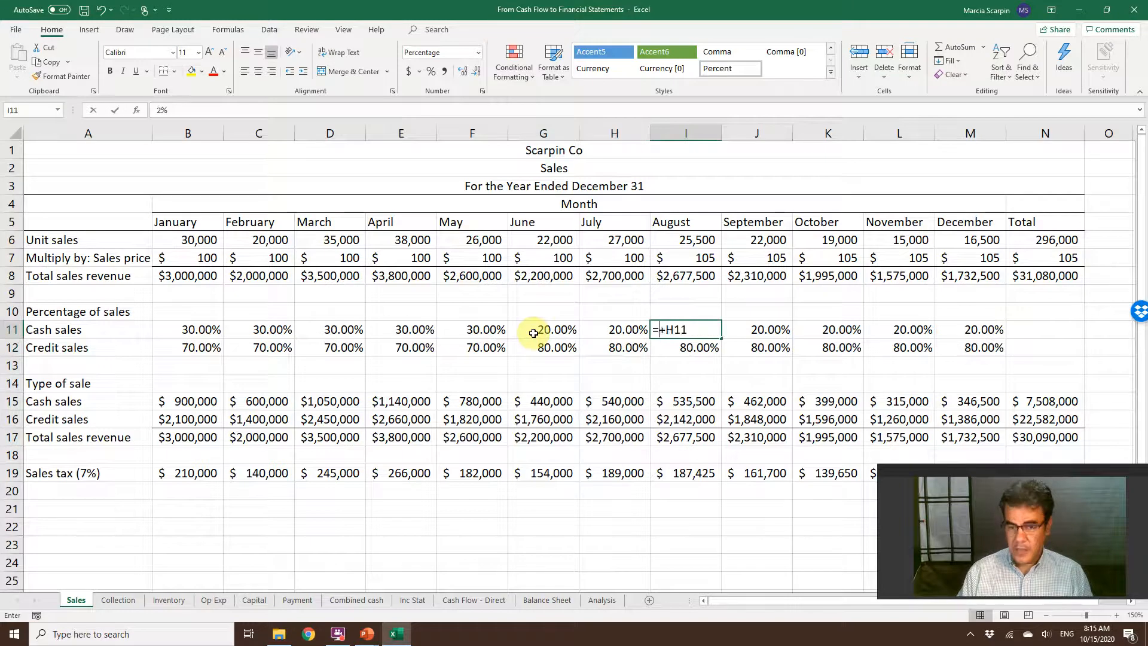
pyautogui.press('Right')
# Set the cash sales percentage to 40% for October and 20% for December
pyautogui.press('Right')
pyautogui.write('40%')
pyautogui.press('Right')
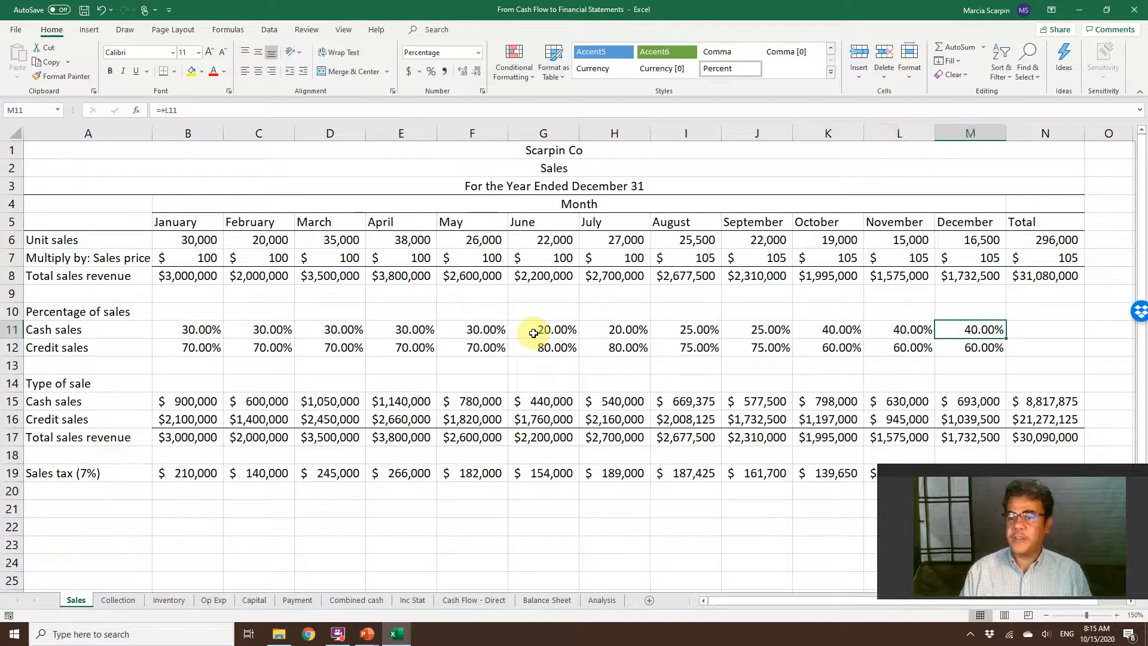
pyautogui.press('Right')
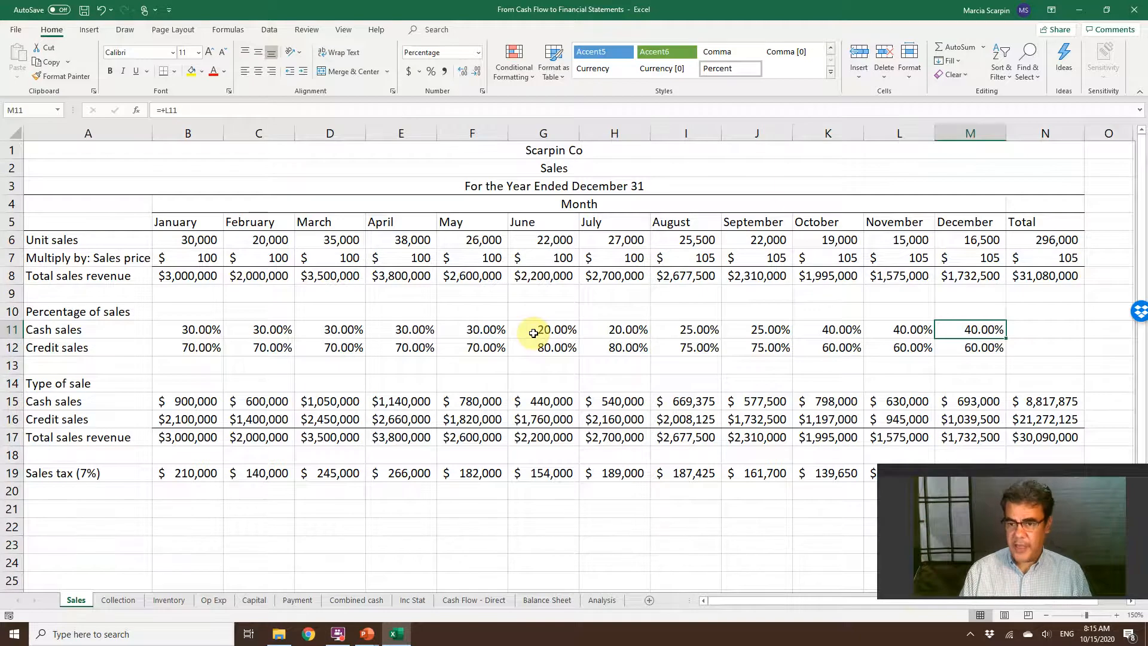
pyautogui.write('20%')
pyautogui.press('Return')
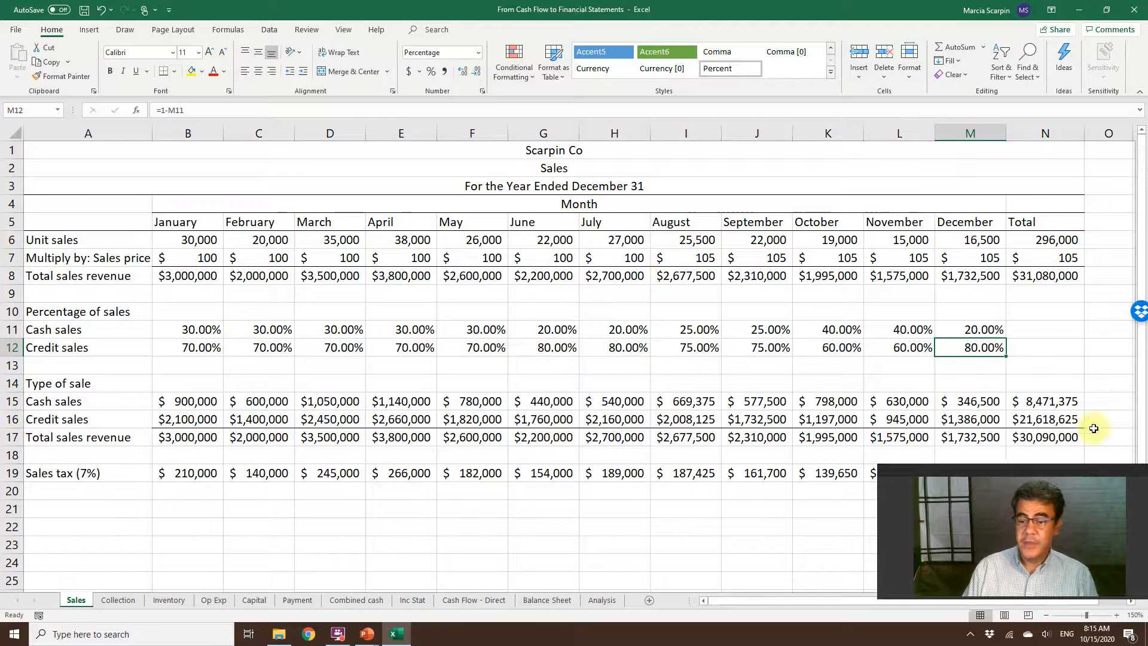
# Highlight both January total sales revenue cells, B8 and B17, with a yellow fill
pyautogui.moveTo(1049, 466); pyautogui.dragTo(1041, 488)
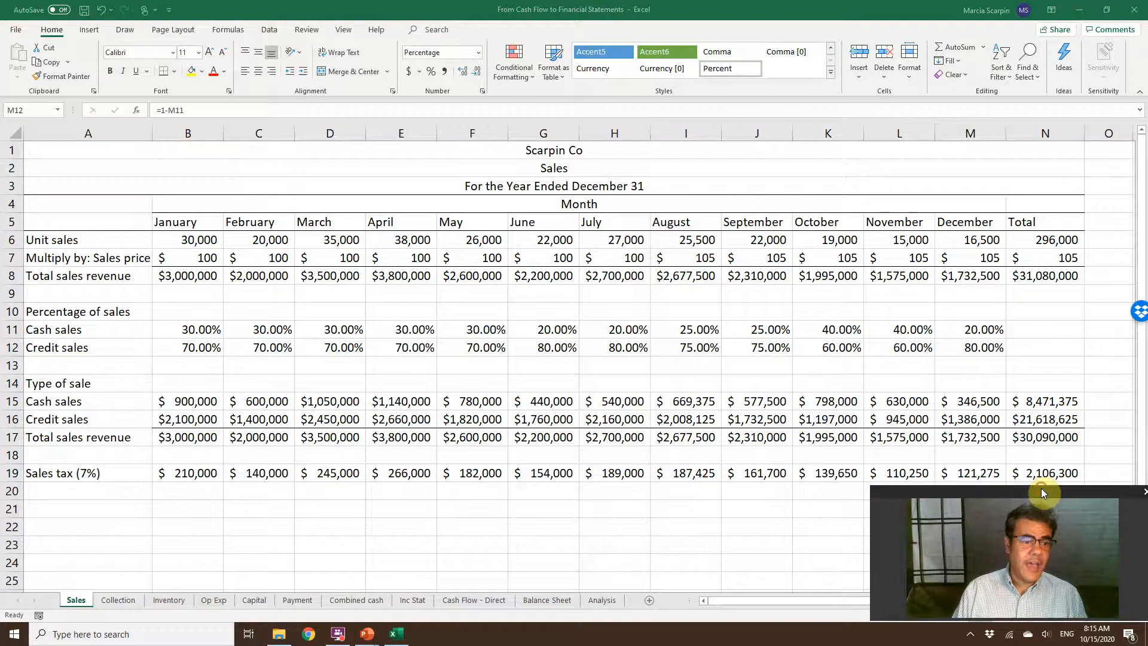
pyautogui.click(171, 402)
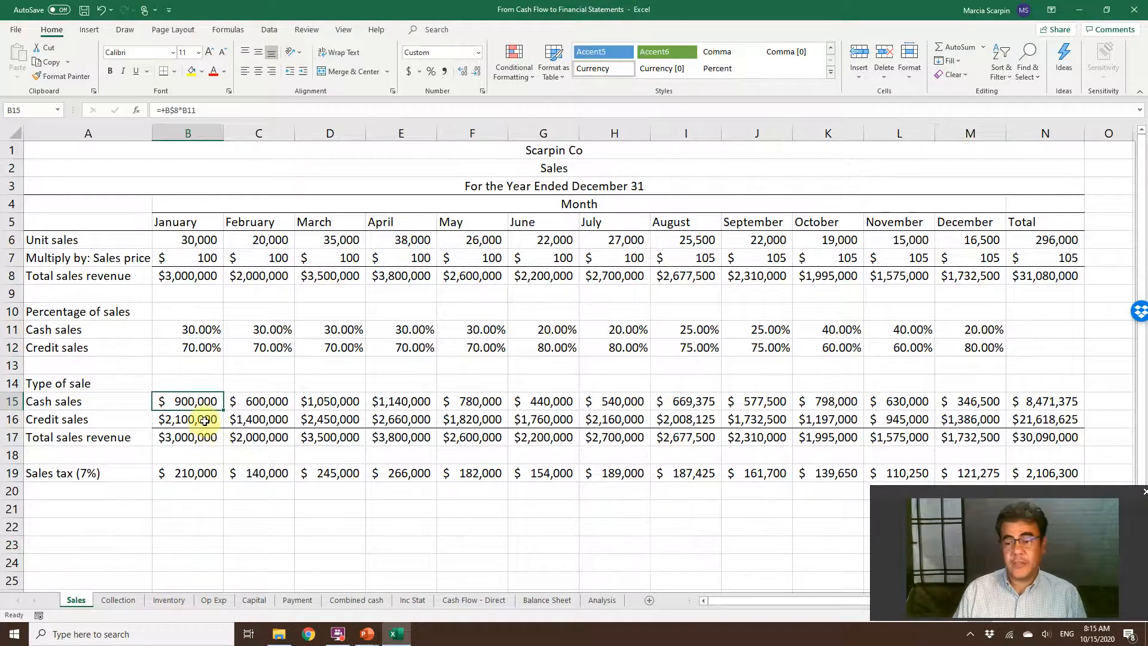
pyautogui.click(192, 276)
pyautogui.click(191, 71)
pyautogui.click(198, 437)
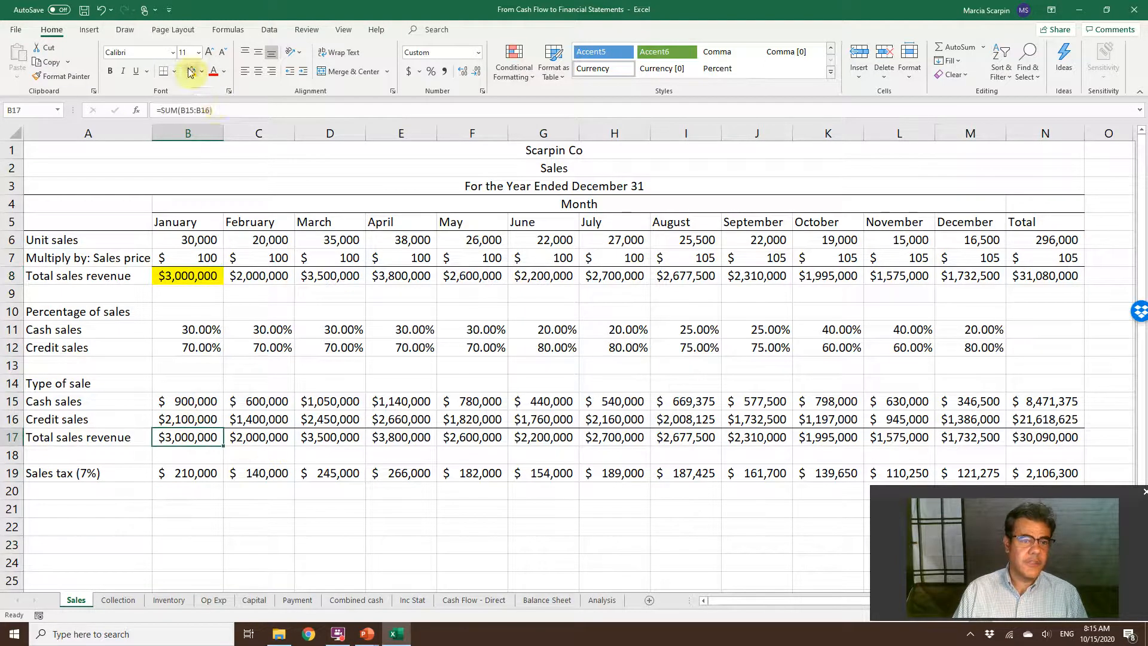
# Inspect the formulas behind January's cash sales in B15 and sales tax in B19
pyautogui.click(203, 399)
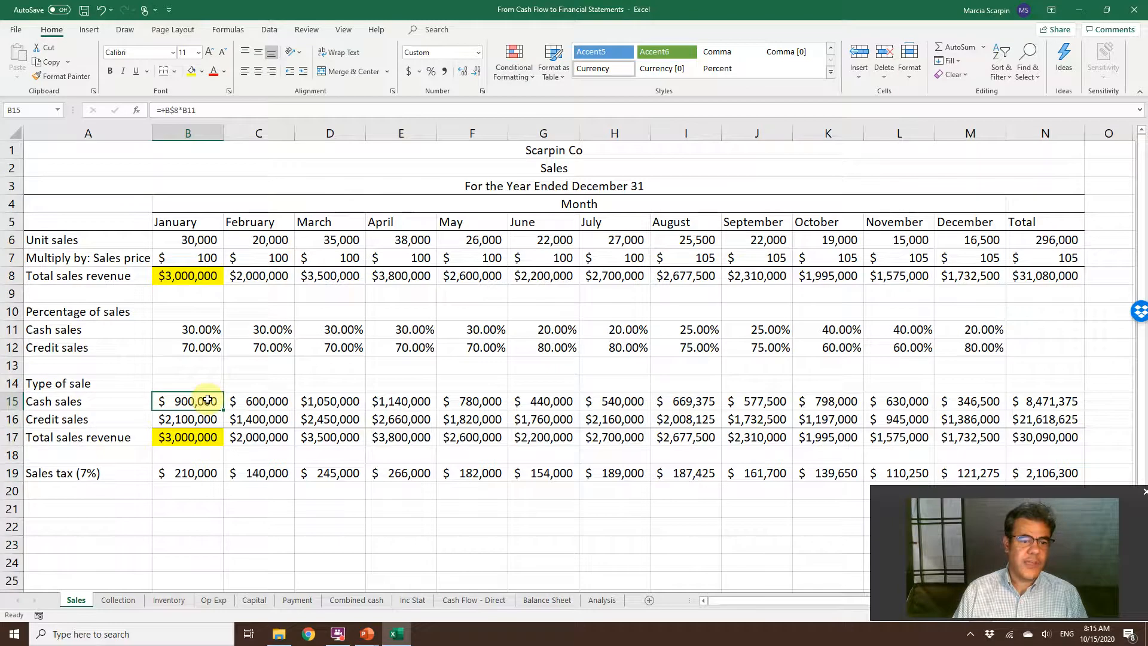
pyautogui.press('F2')
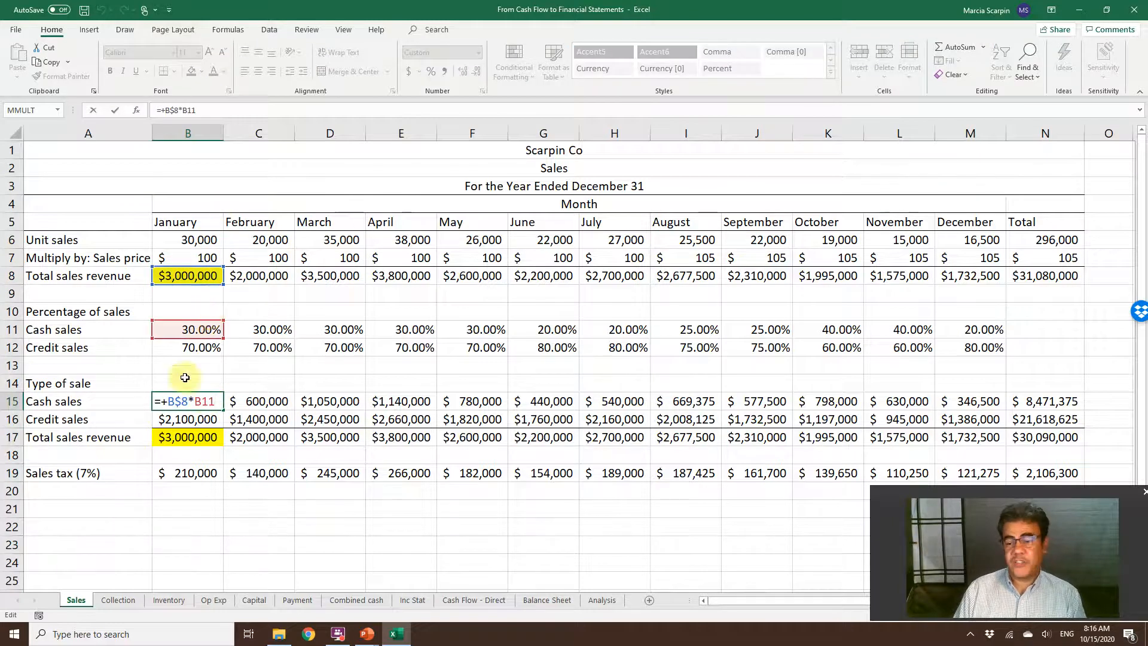
pyautogui.press('Return')
pyautogui.click(187, 472)
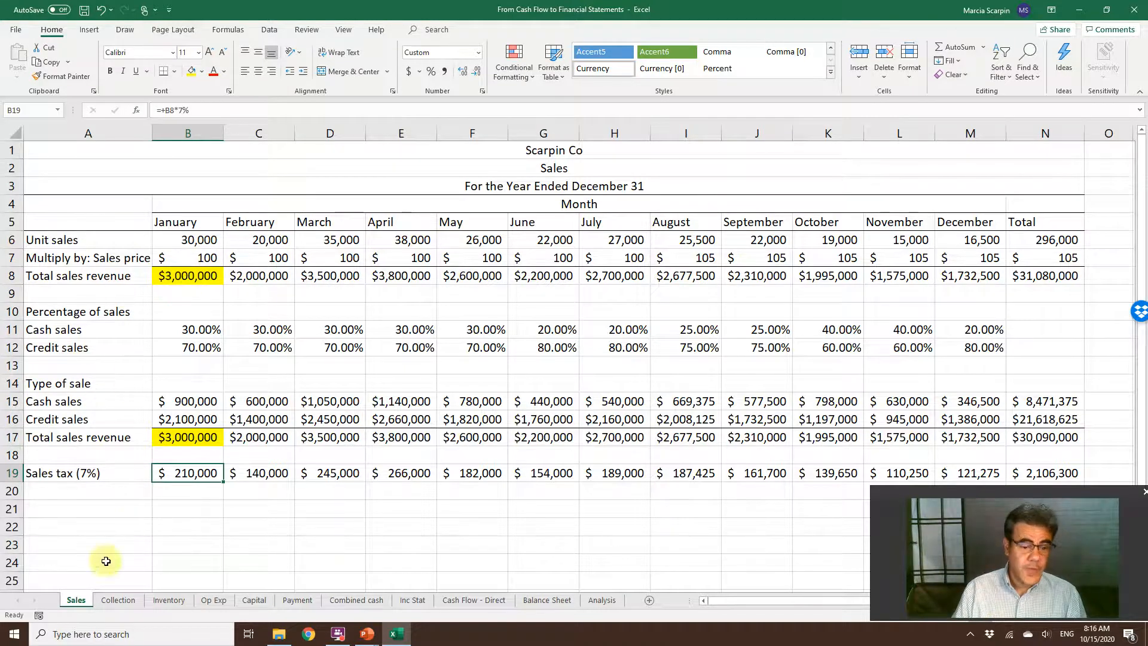
# Move the Collection sheet between the Payment and Combined cash sheets
pyautogui.click(123, 599)
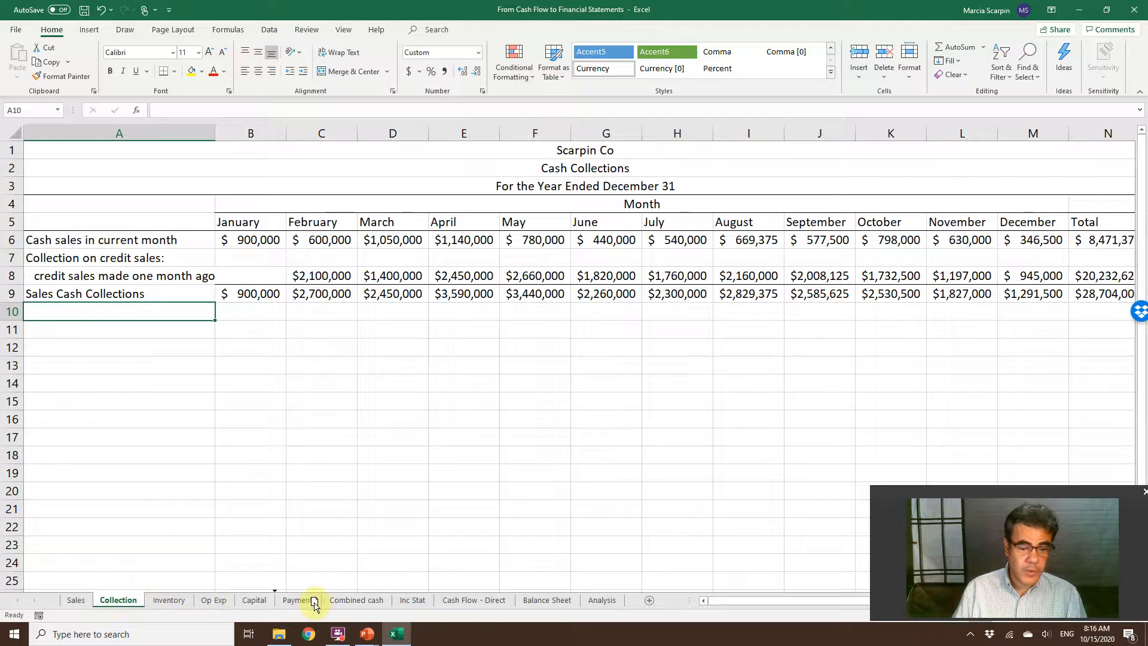
pyautogui.moveTo(324, 599); pyautogui.dragTo(324, 599)
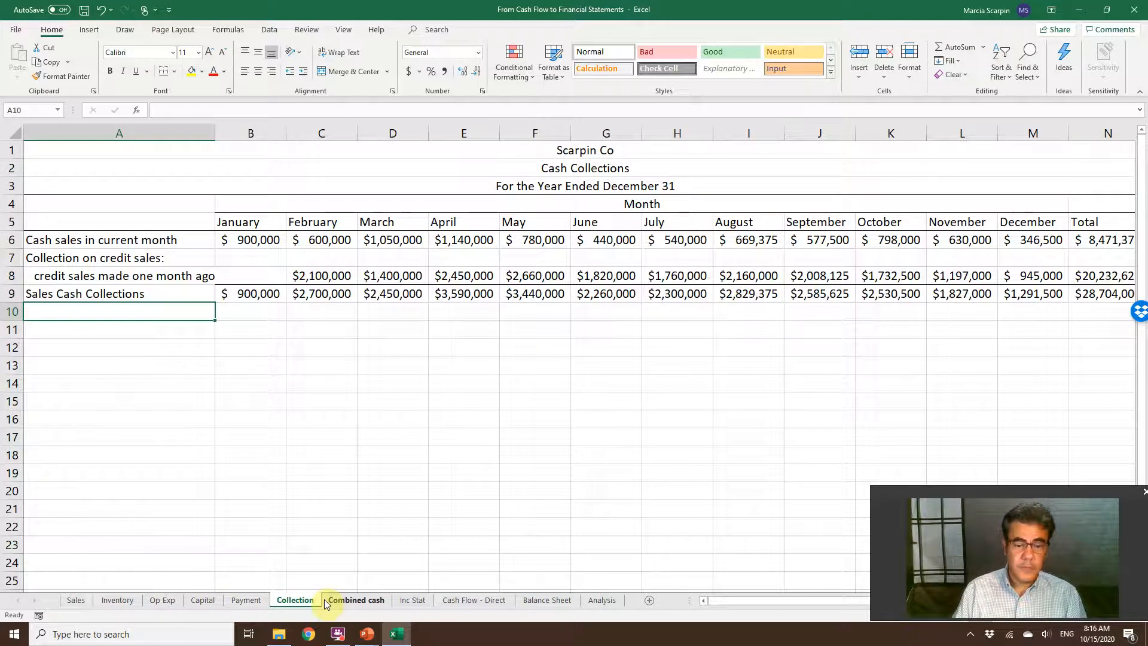
# Review the Inventory sheet's unit flow from beginning inventory through purchases and unit sales to ending inventory
pyautogui.click(131, 600)
pyautogui.click(232, 259)
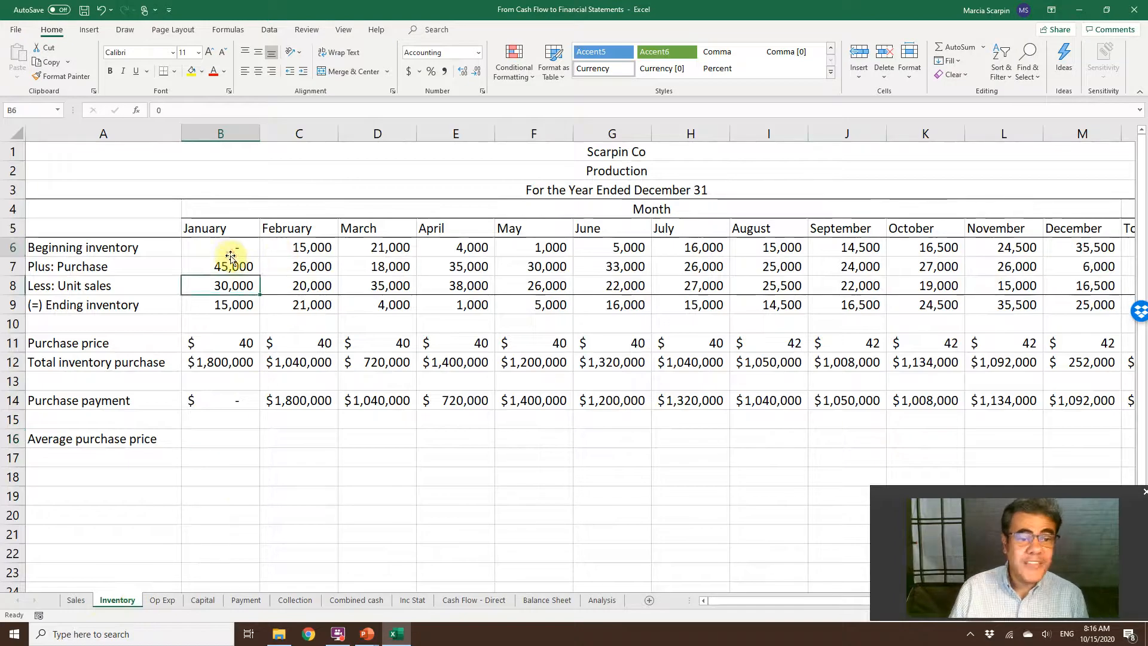
pyautogui.click(231, 256)
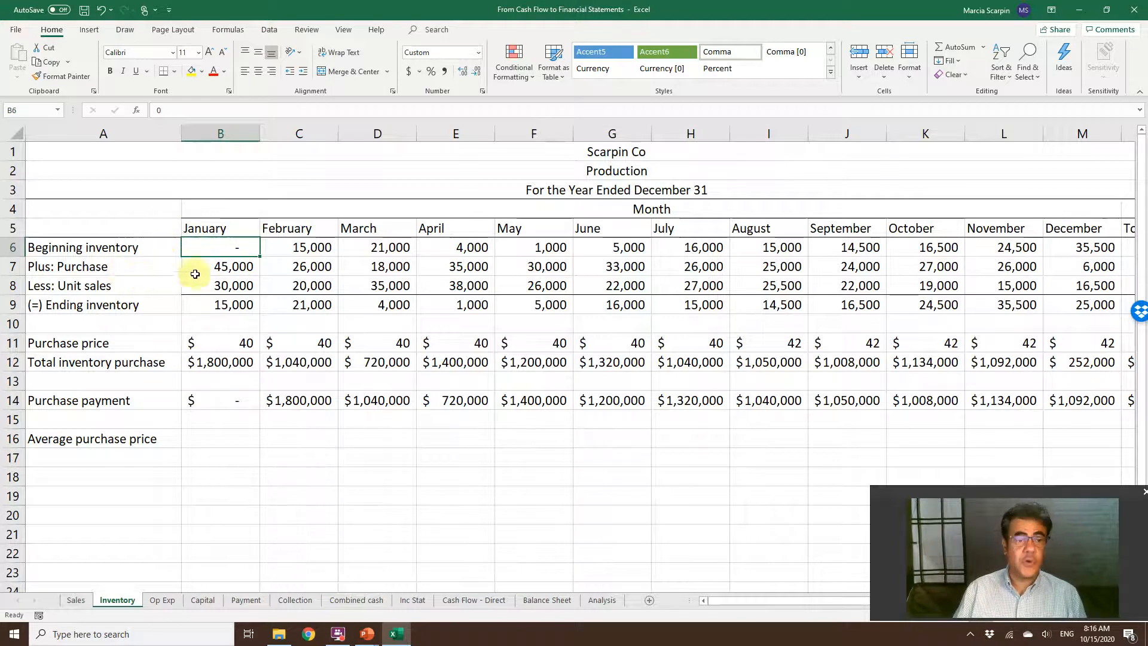
pyautogui.click(219, 267)
pyautogui.click(226, 287)
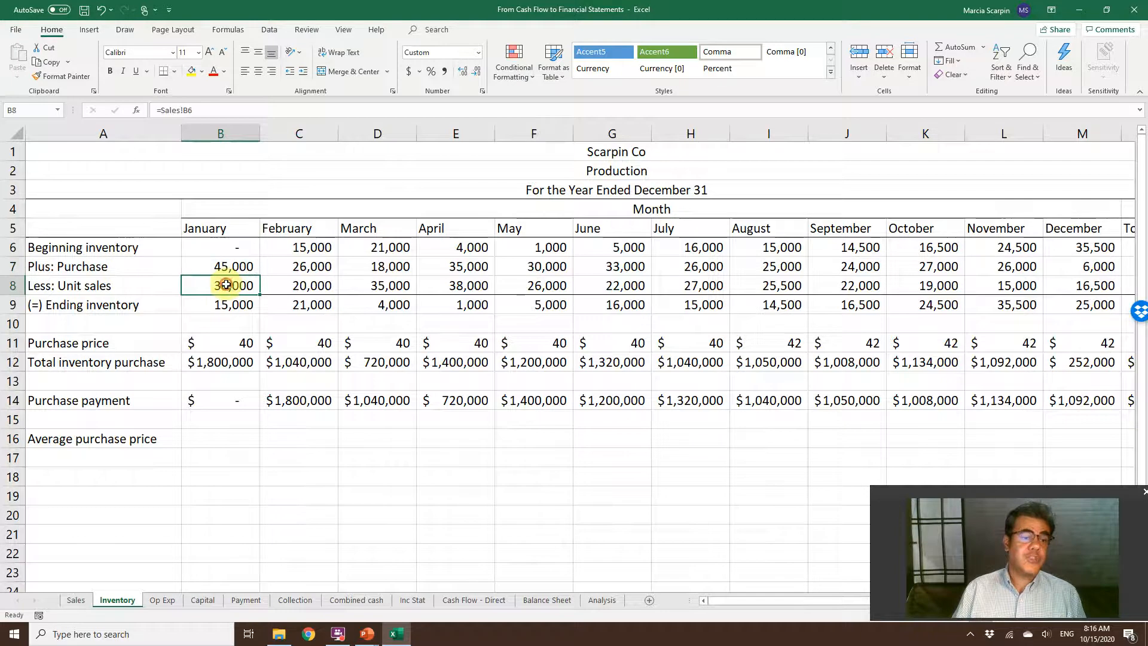
pyautogui.click(229, 302)
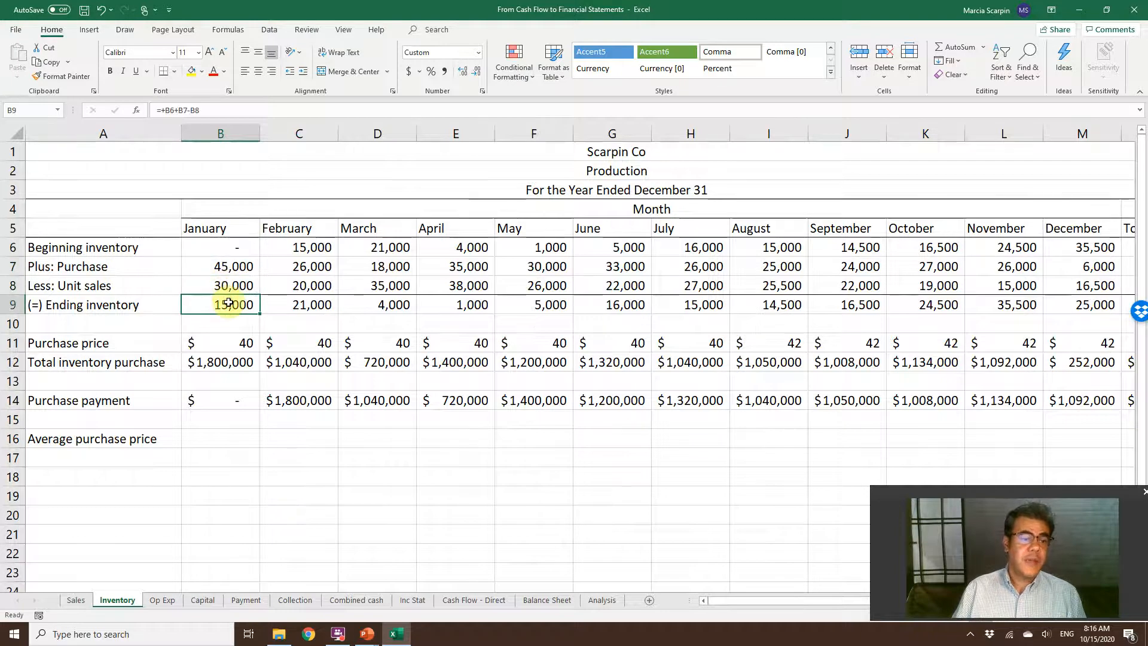
pyautogui.moveTo(324, 251); pyautogui.dragTo(1002, 316)
pyautogui.click(1002, 318)
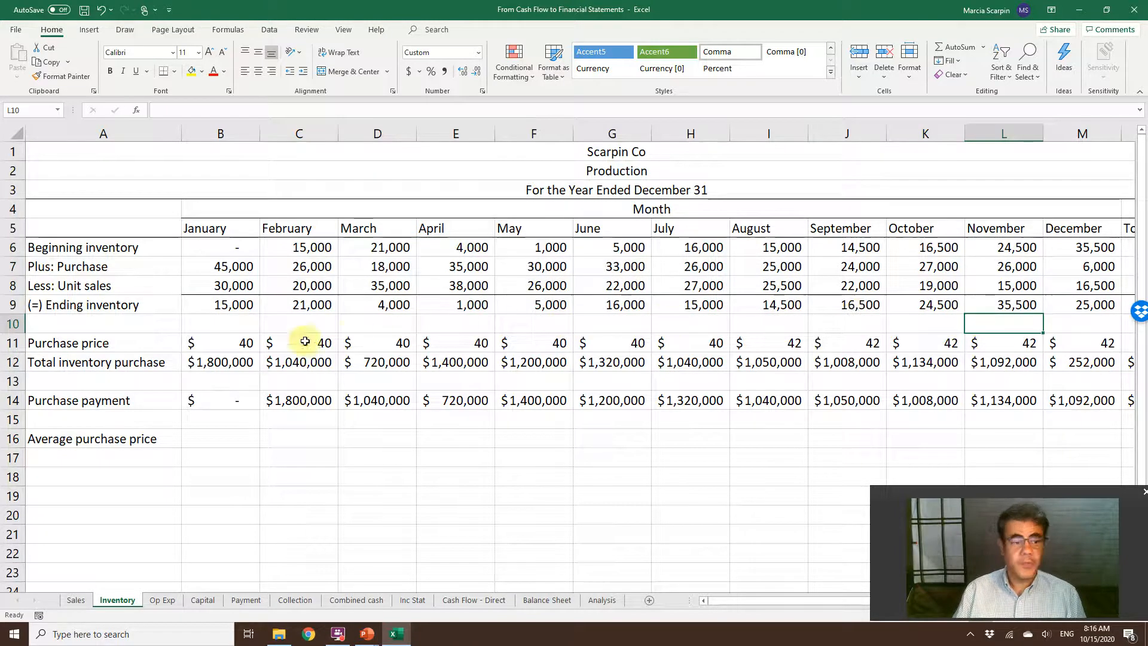
# Examine the monthly purchase prices from January through August and the January purchase payment on the Inventory sheet
pyautogui.click(234, 340)
pyautogui.click(305, 341)
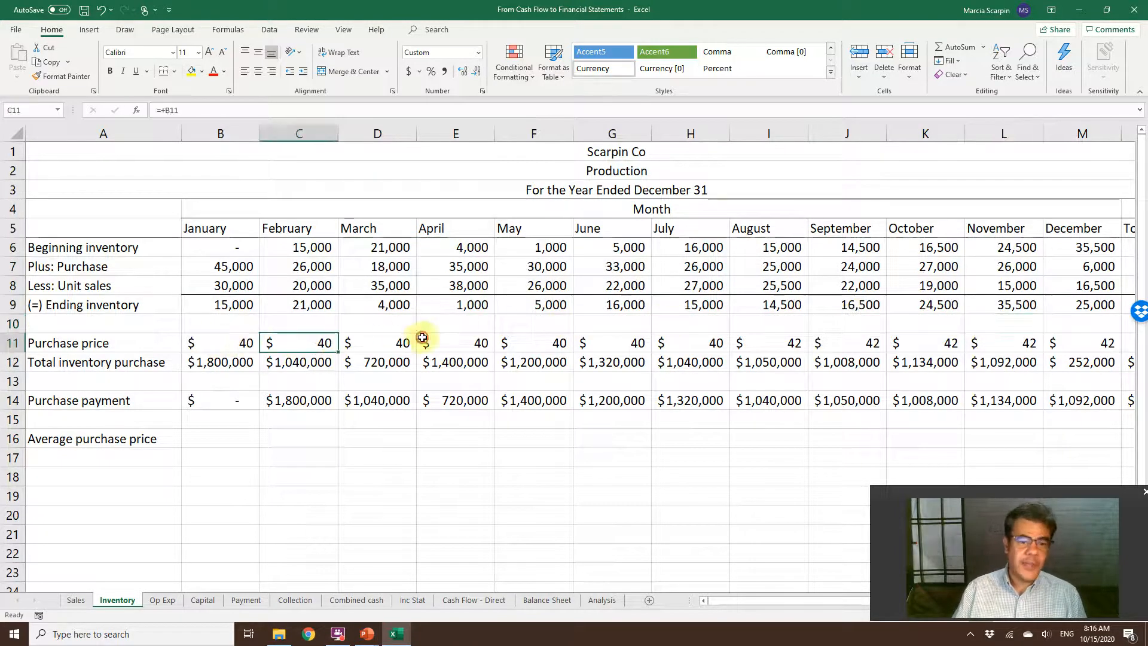
pyautogui.click(458, 341)
pyautogui.click(762, 331)
pyautogui.click(788, 344)
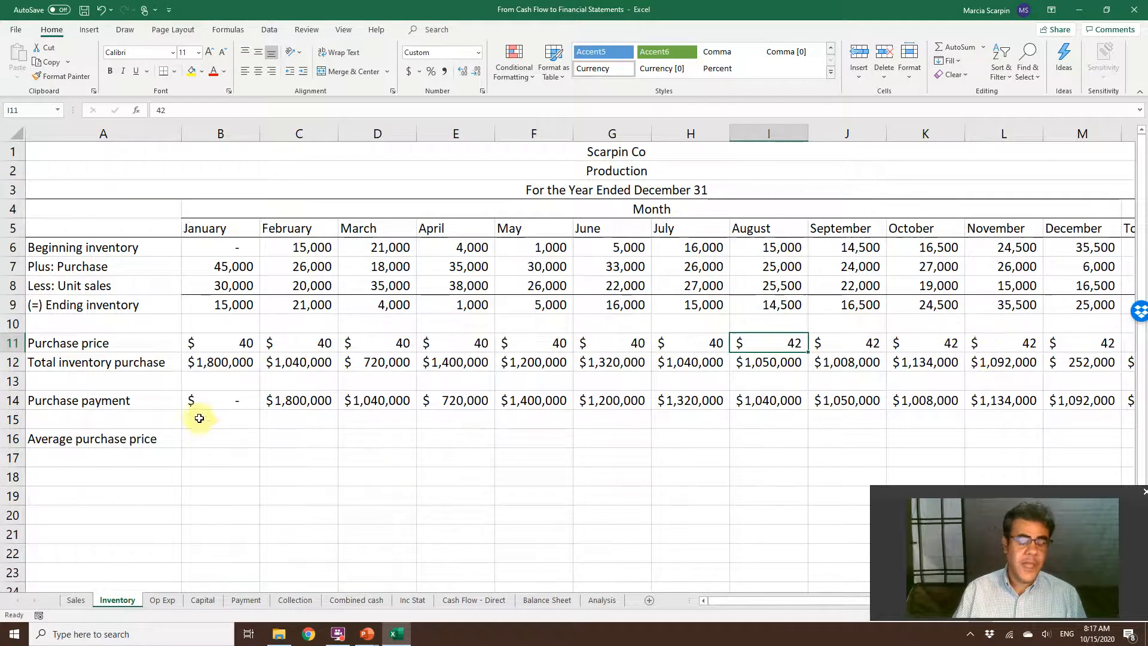
pyautogui.click(213, 398)
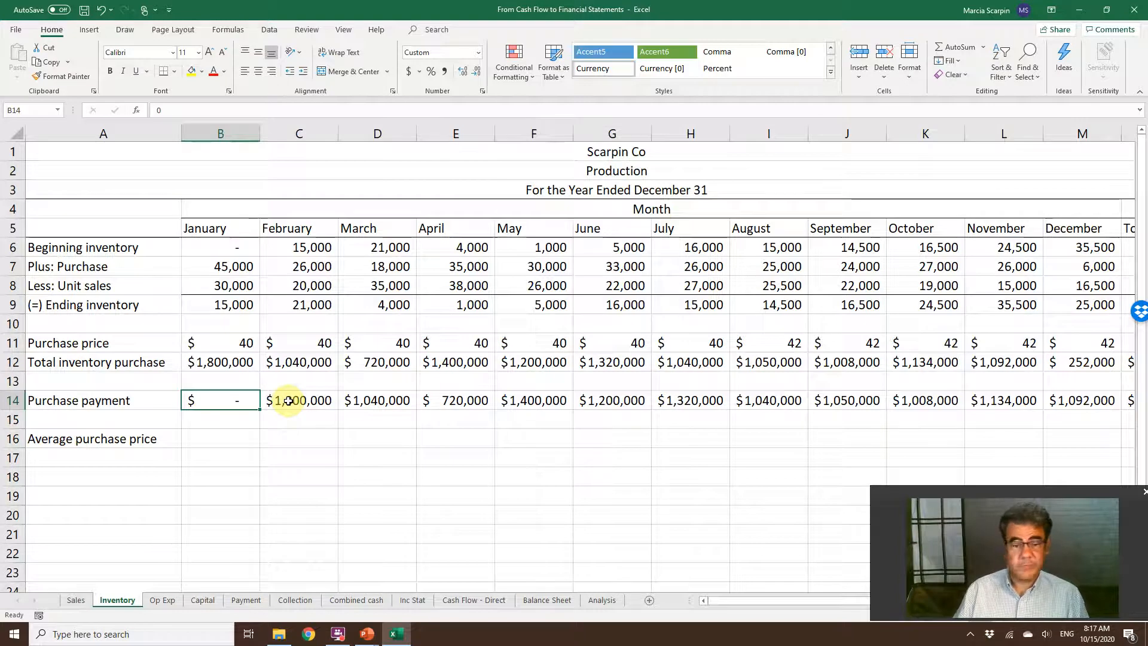
# Review the cases to be sold, sales commission and shipping expense on the Op Exp sheet, checking their link to the Sales sheet
pyautogui.click(163, 599)
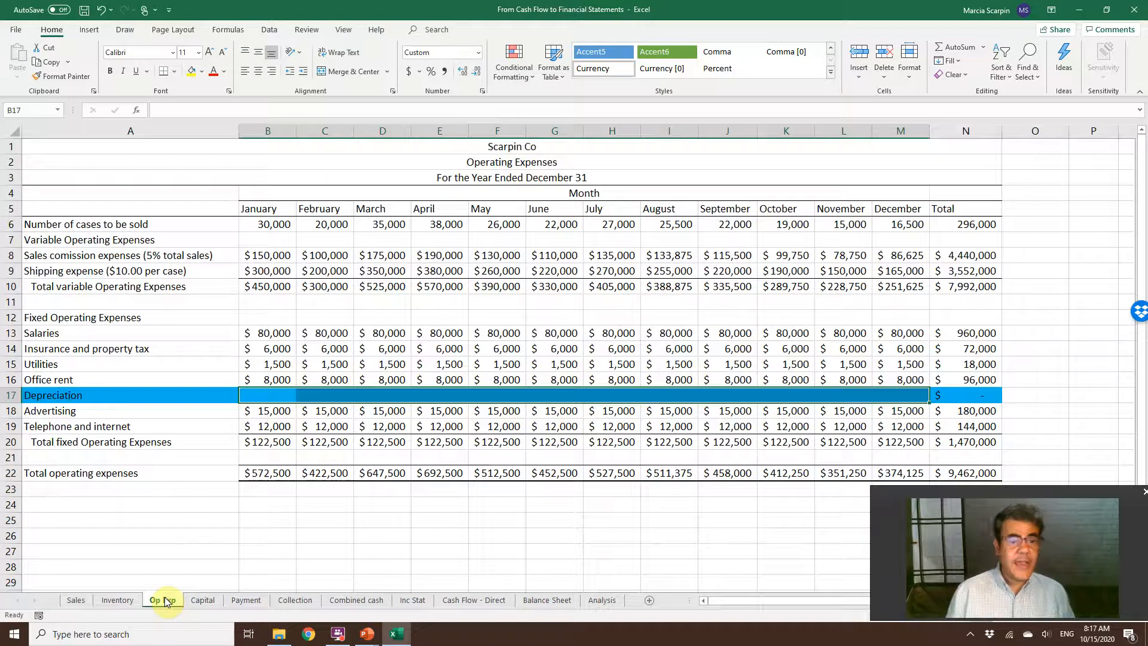
pyautogui.click(270, 224)
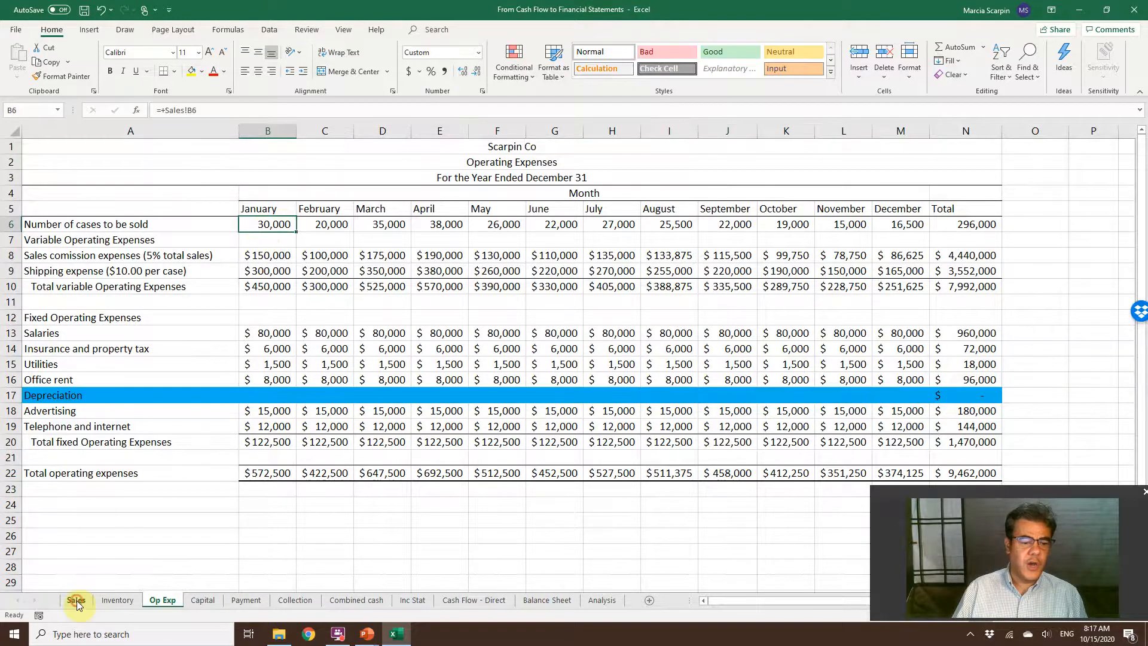
pyautogui.click(77, 601)
pyautogui.click(167, 601)
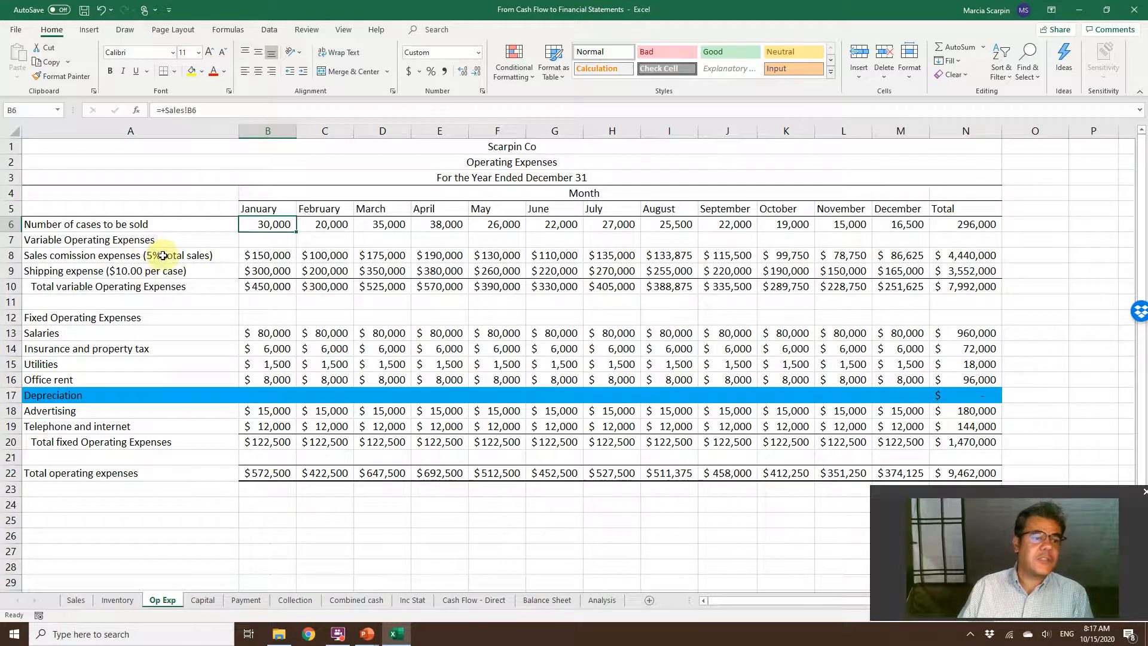
pyautogui.click(261, 255)
pyautogui.click(322, 255)
pyautogui.click(379, 255)
pyautogui.click(427, 257)
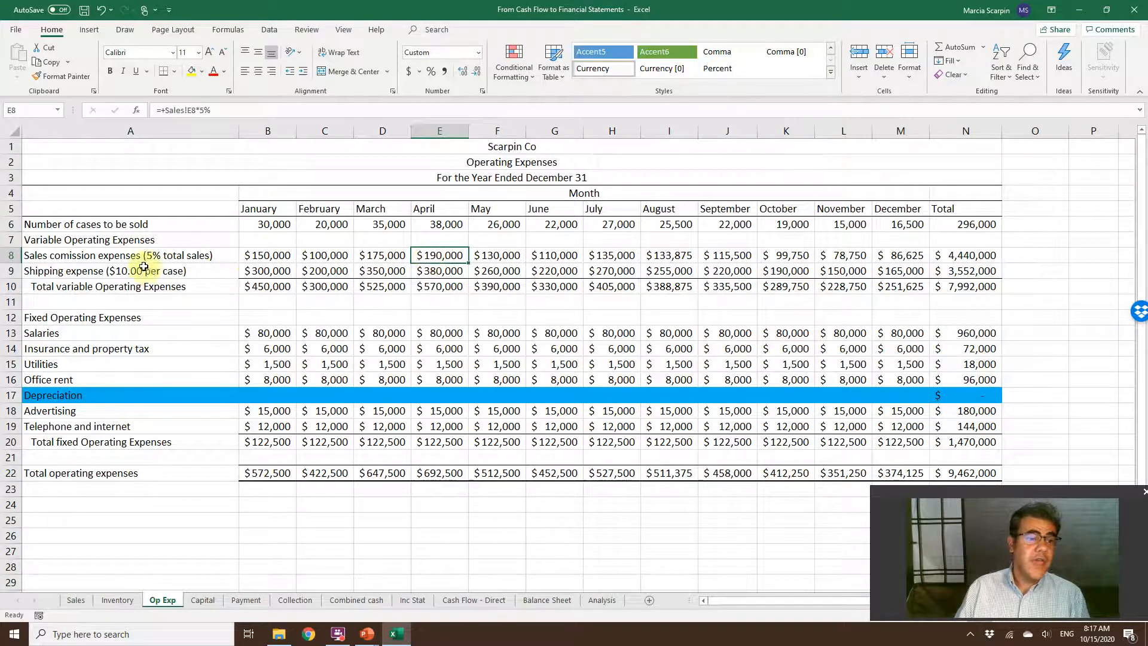
pyautogui.click(262, 270)
pyautogui.click(262, 229)
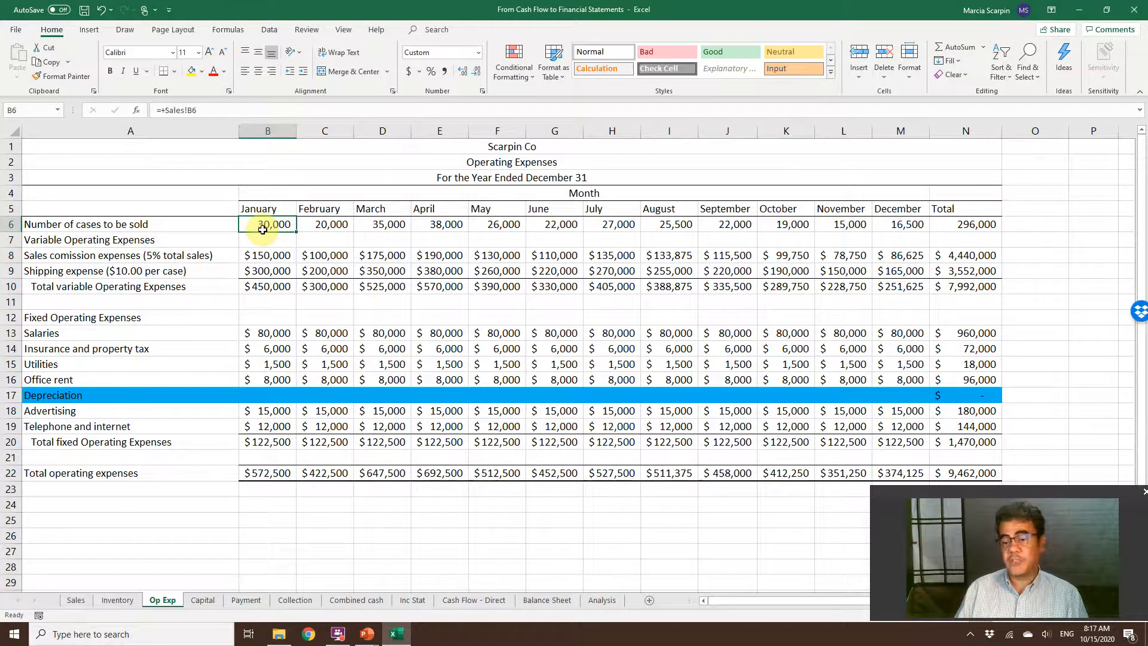
# Examine the monthly fixed operating expenses from salaries to office rent, plus advertising and telephone and internet
pyautogui.click(261, 333)
pyautogui.moveTo(261, 332); pyautogui.dragTo(903, 379)
pyautogui.moveTo(275, 417); pyautogui.dragTo(883, 423)
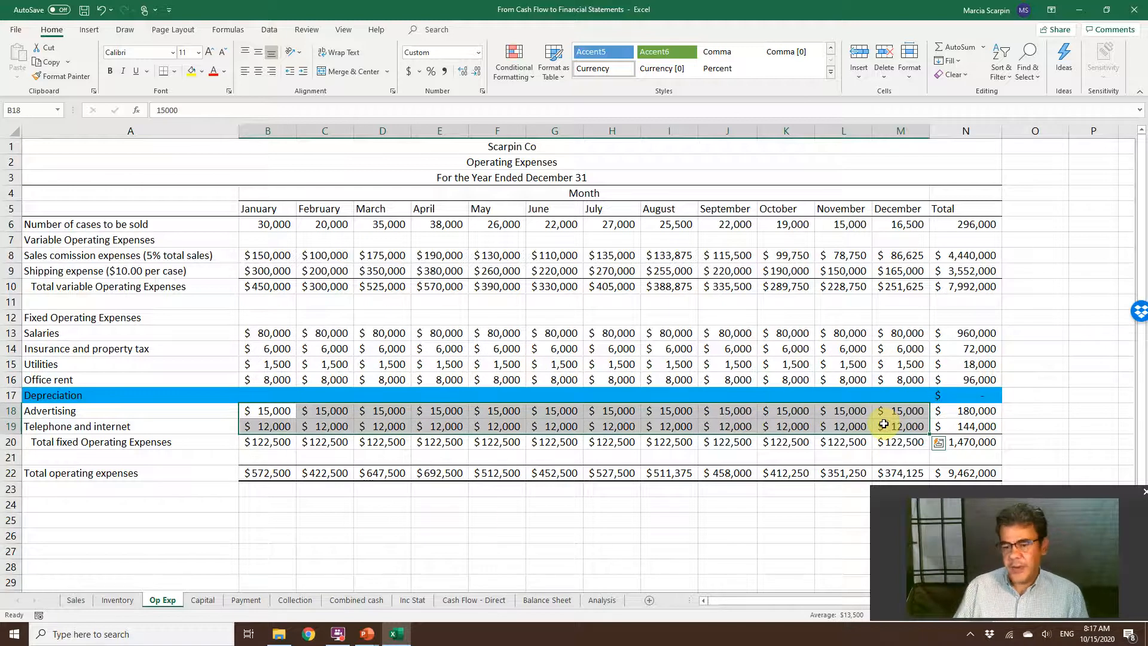
# Make the entire Depreciation row bold on the Op Exp sheet, from its label through the Total column
pyautogui.click(88, 398)
pyautogui.moveTo(163, 399); pyautogui.dragTo(968, 398)
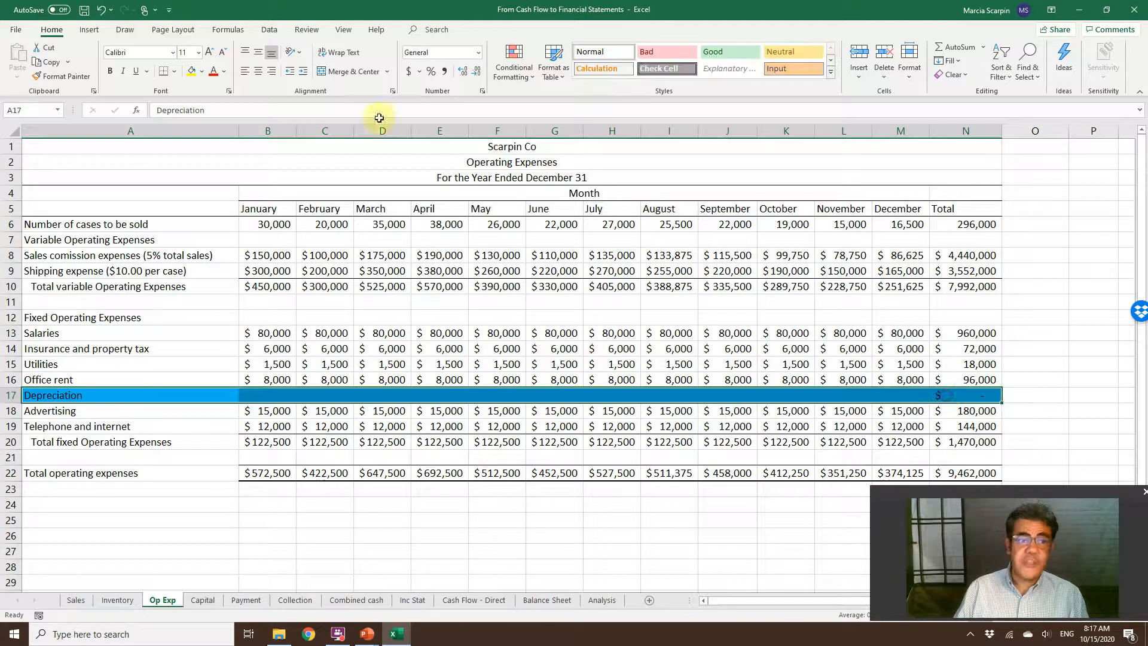
pyautogui.click(110, 71)
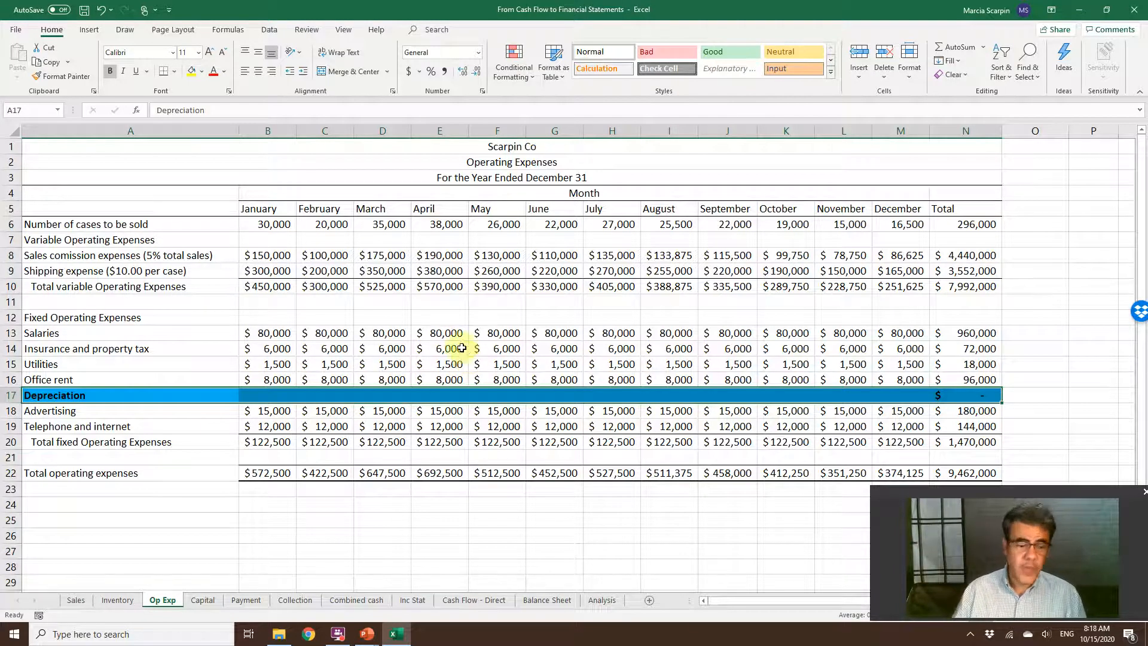
# Clear the monthly depreciation amounts for facilities and equipment on the Capital sheet, then check the facilities' useful life and residual value
pyautogui.click(208, 600)
pyautogui.click(270, 245)
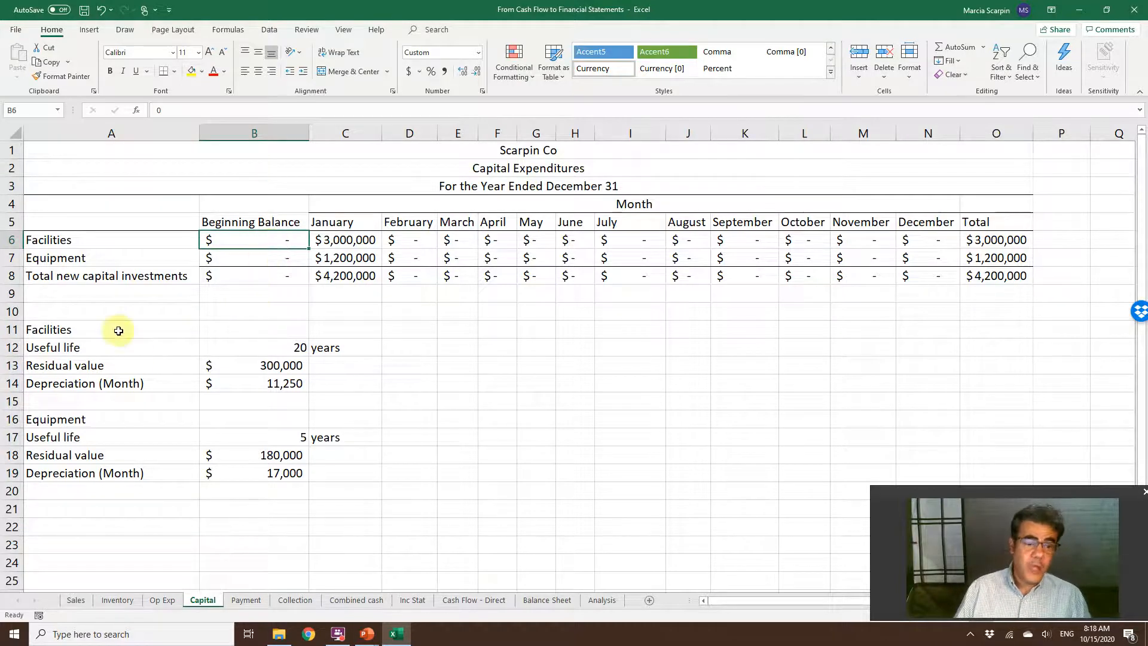
pyautogui.click(281, 382)
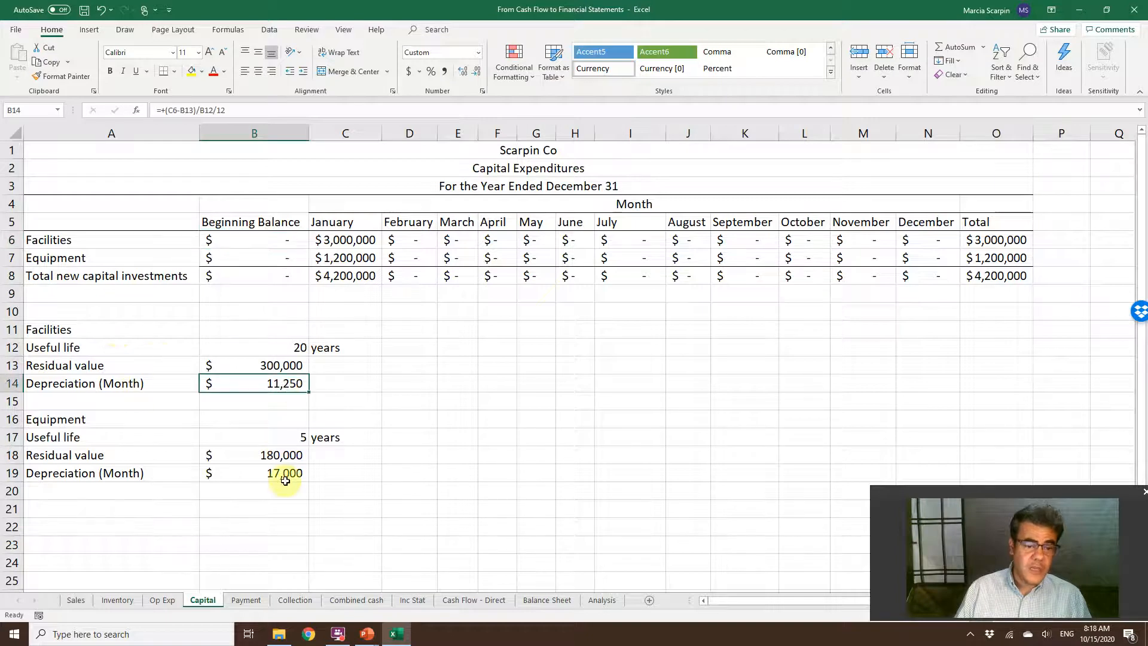
pyautogui.press('Delete')
pyautogui.click(286, 475)
pyautogui.press('Delete')
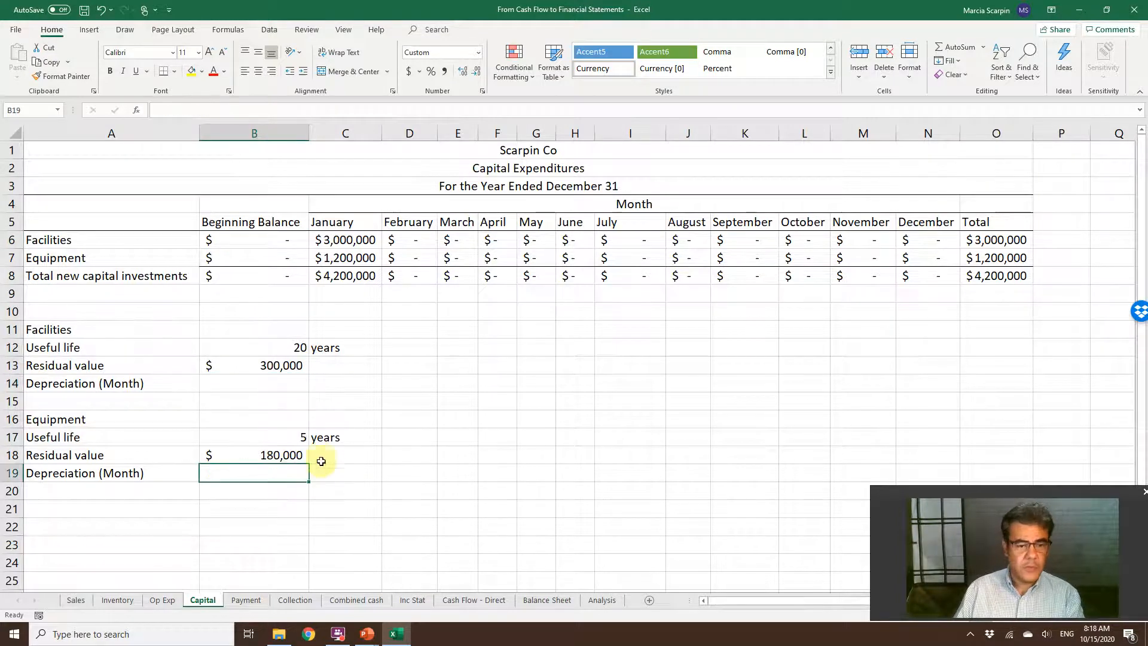
pyautogui.moveTo(113, 329); pyautogui.dragTo(278, 365)
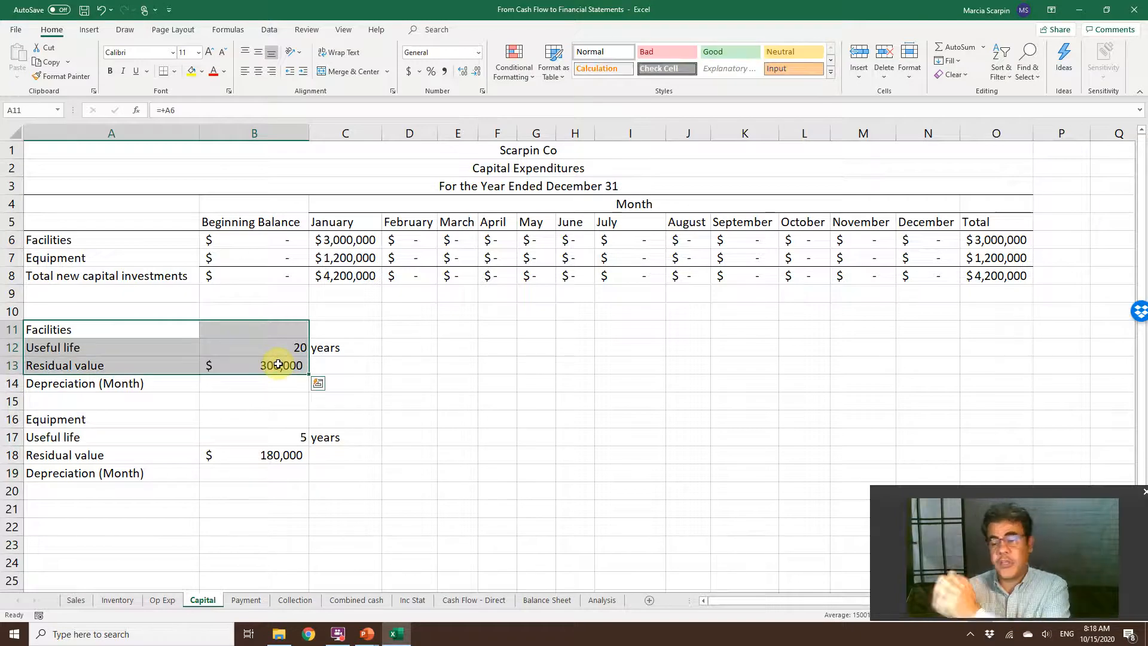
pyautogui.click(278, 365)
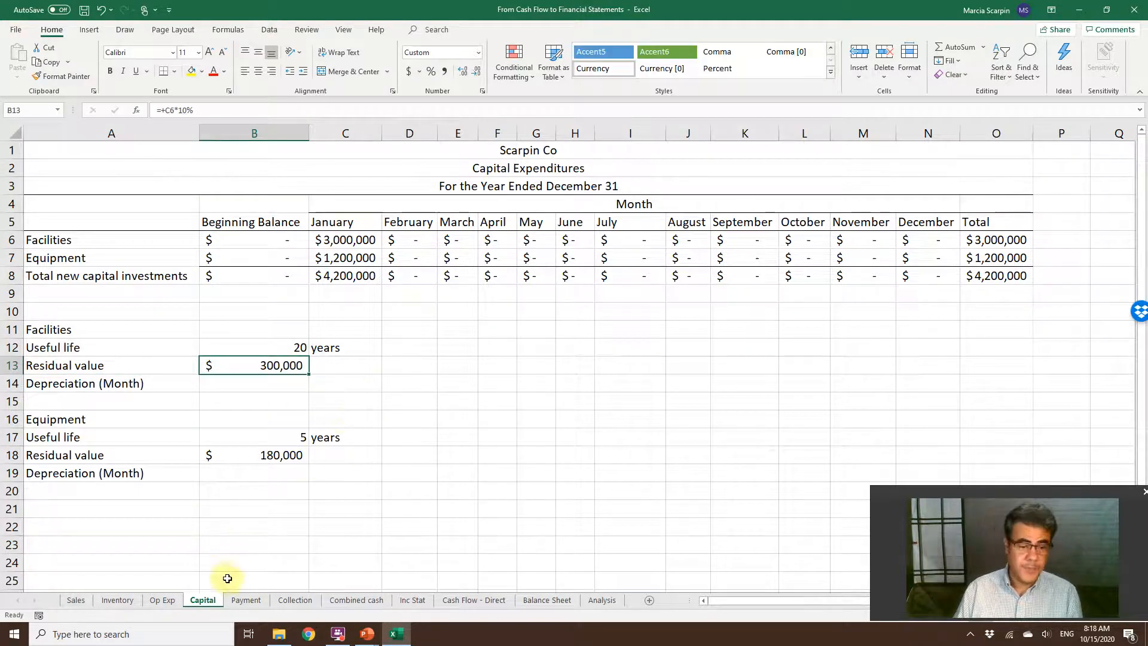
# Review the sales tax and purchases lines on the Payment sheet, tracing February's sales tax payment to January's sales tax on the Sales sheet
pyautogui.click(245, 600)
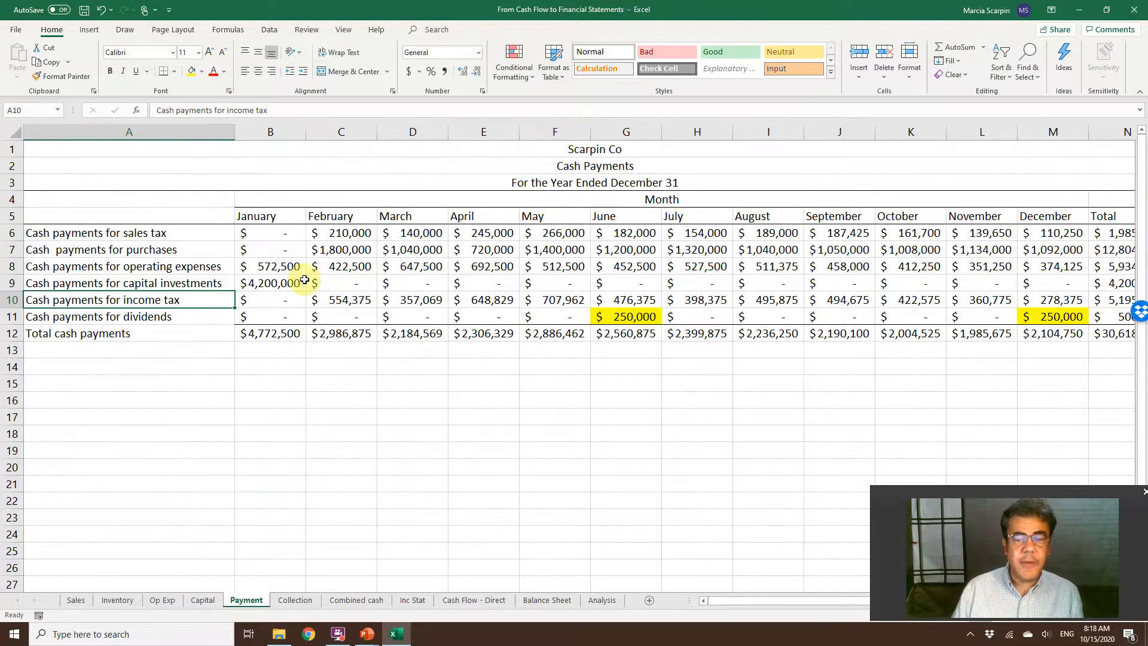
pyautogui.click(274, 239)
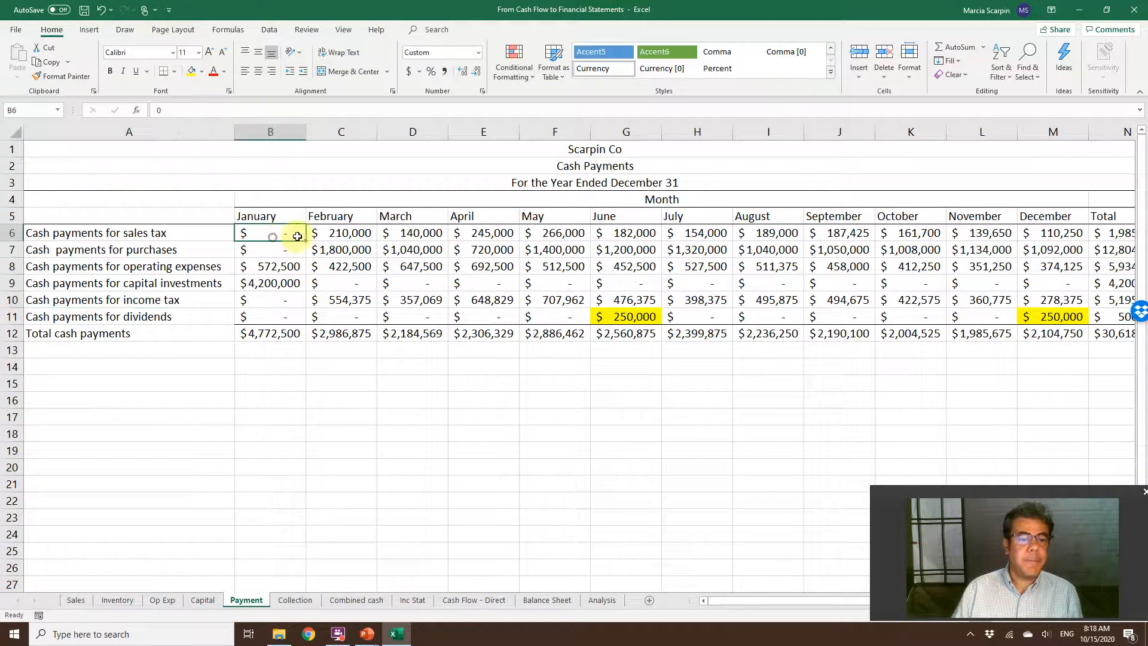
pyautogui.click(338, 233)
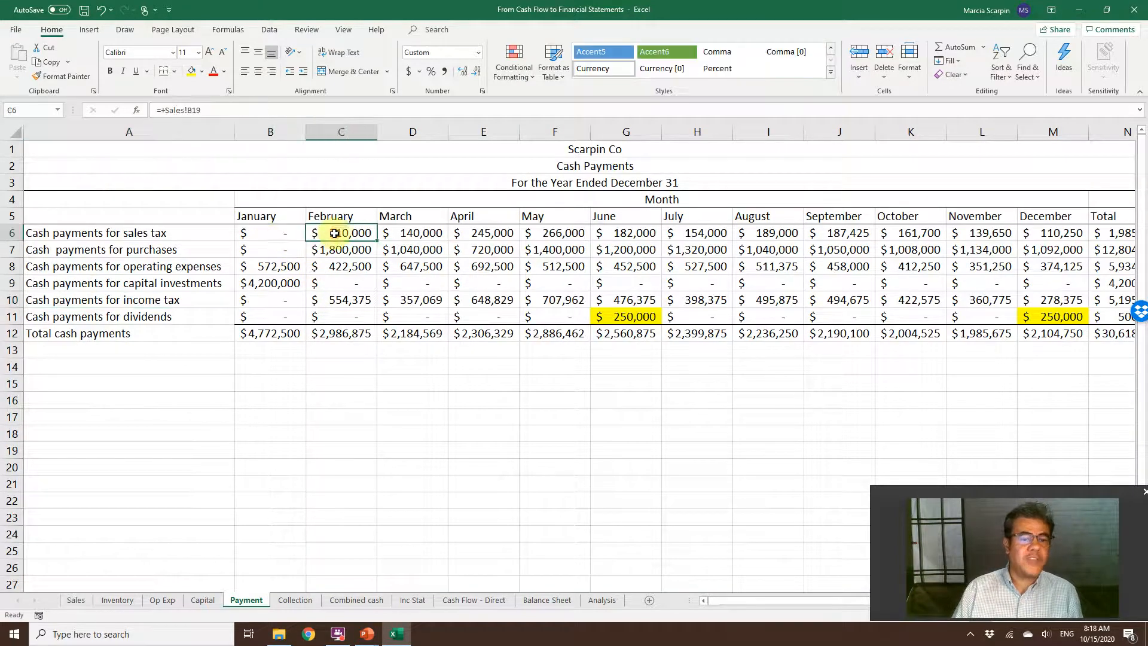
pyautogui.click(77, 600)
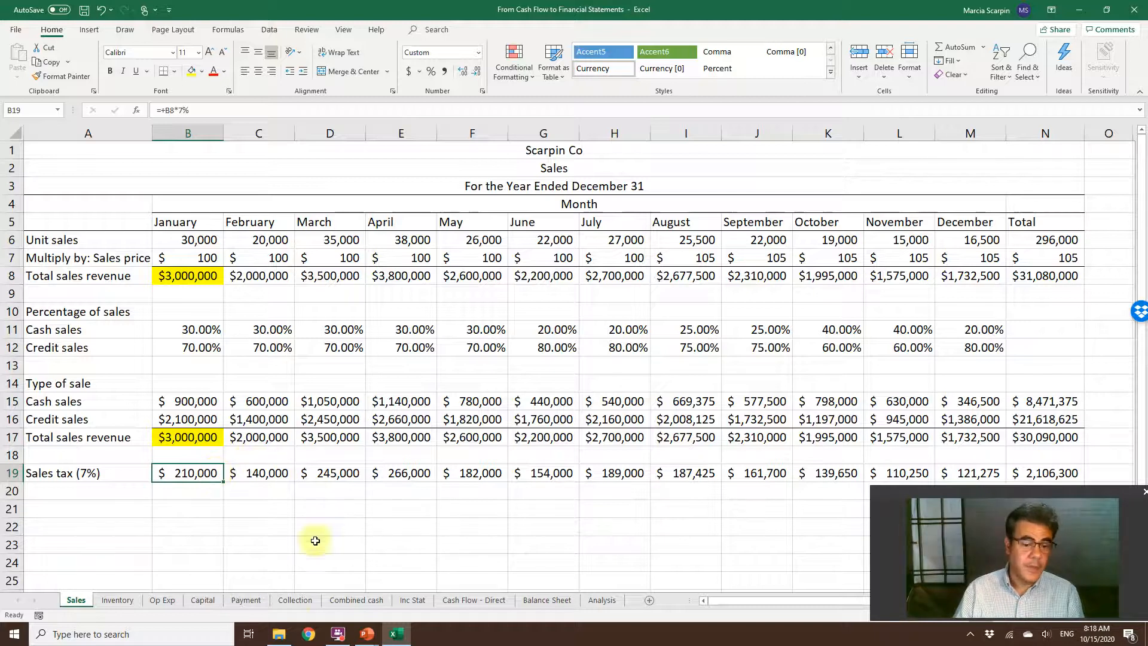
pyautogui.click(254, 601)
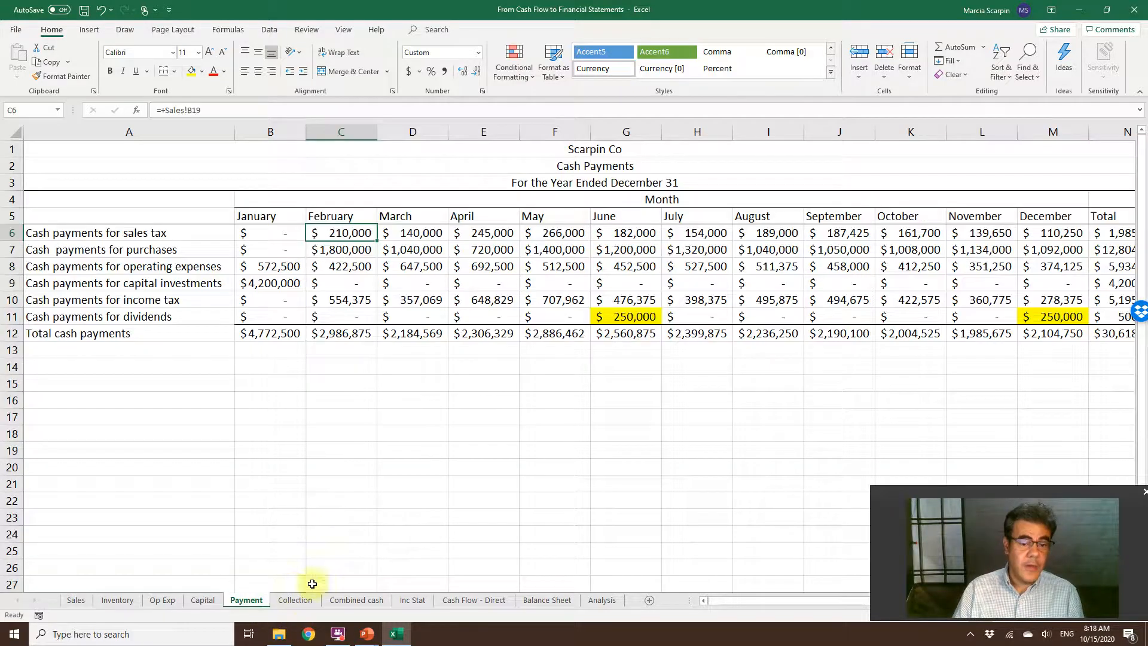
pyautogui.click(146, 255)
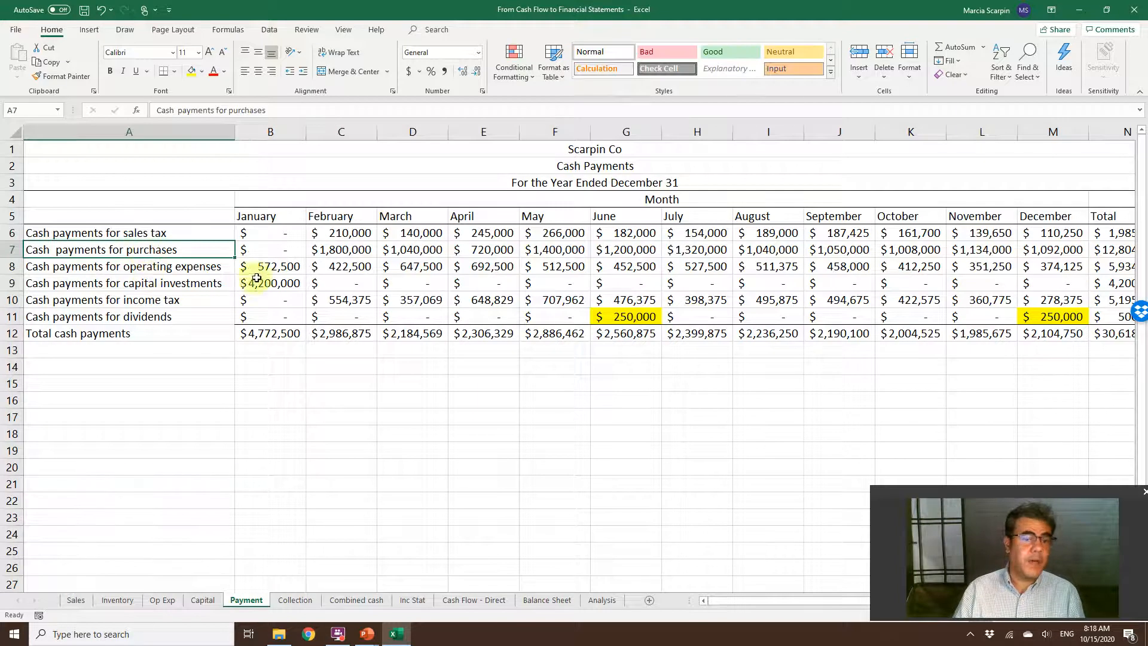
# Examine January's operating expense payment formula against the total operating expenses and Depreciation row on the Op Exp sheet
pyautogui.click(286, 266)
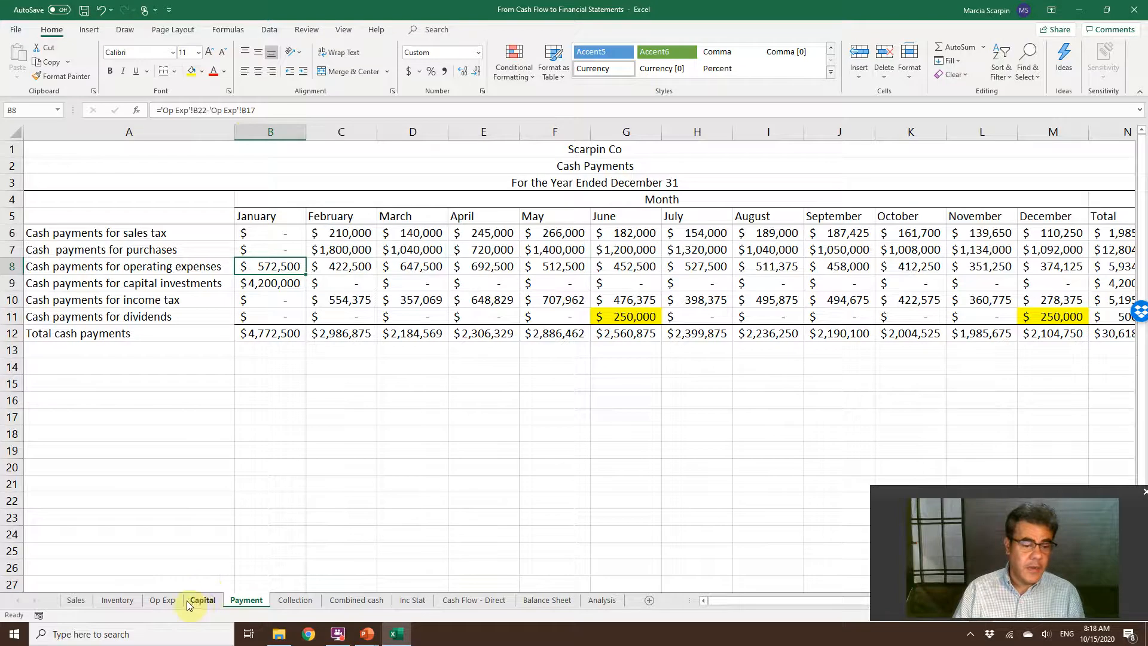
pyautogui.click(169, 602)
pyautogui.click(267, 472)
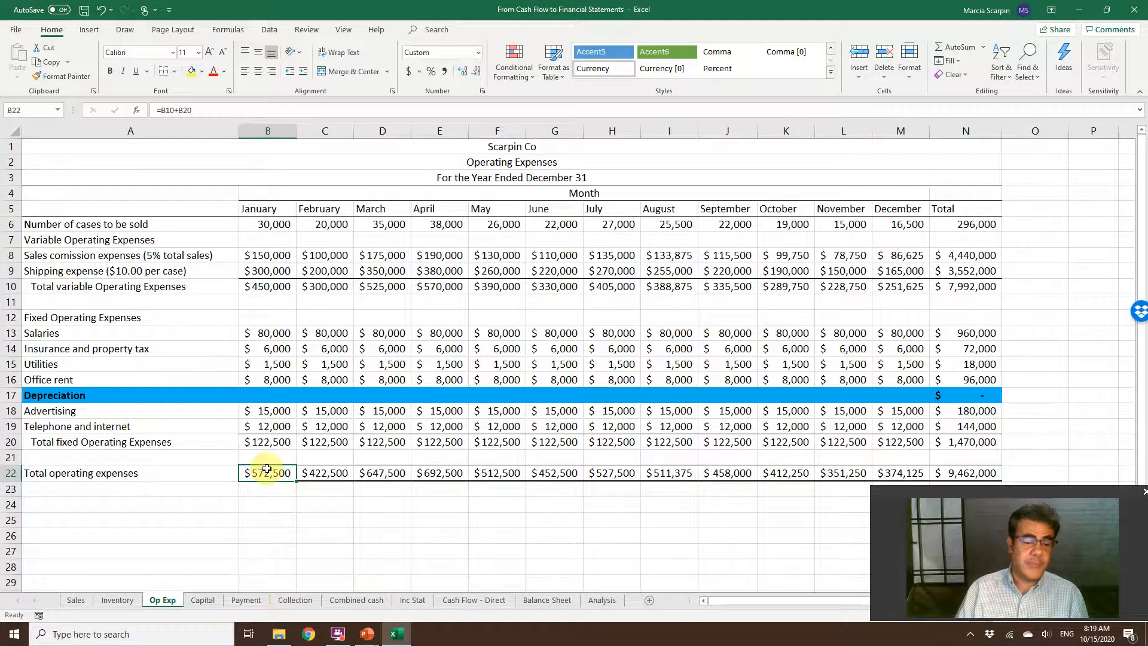
pyautogui.click(246, 601)
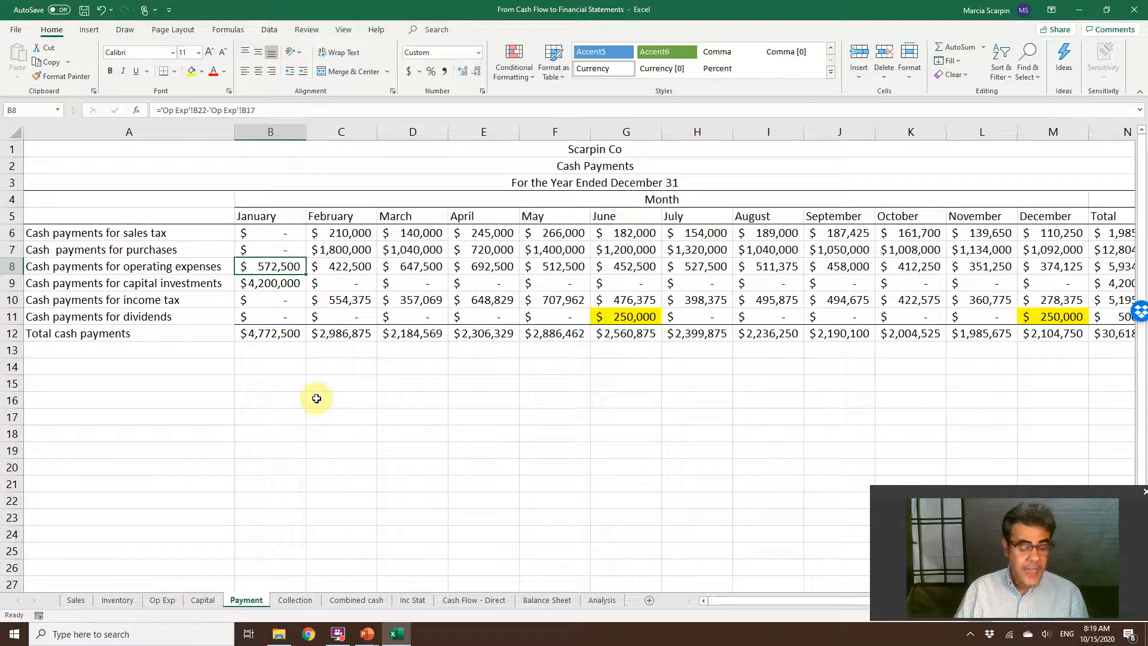
pyautogui.press('F2')
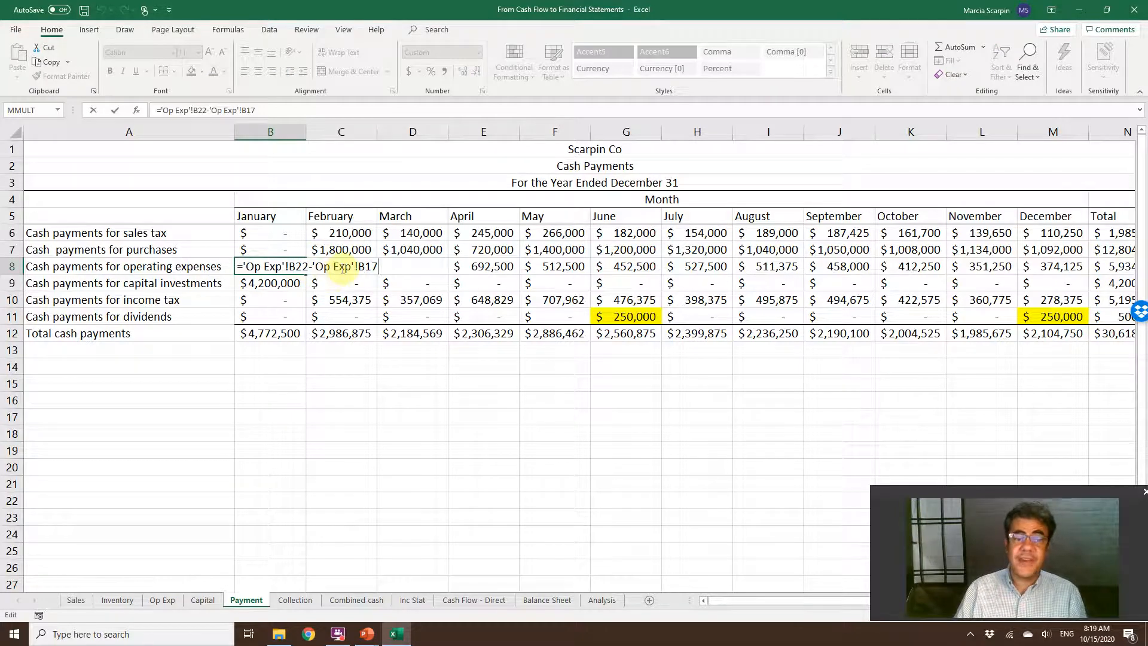
pyautogui.press('Escape')
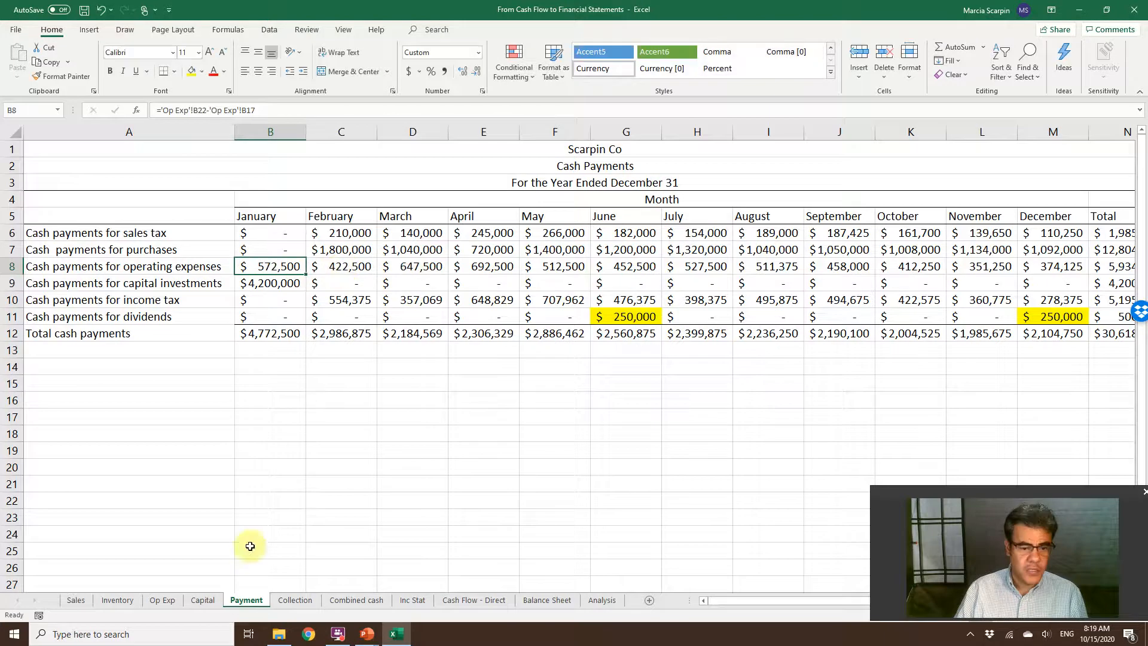
pyautogui.click(202, 598)
pyautogui.hotkey('ctrl', 'pageup')
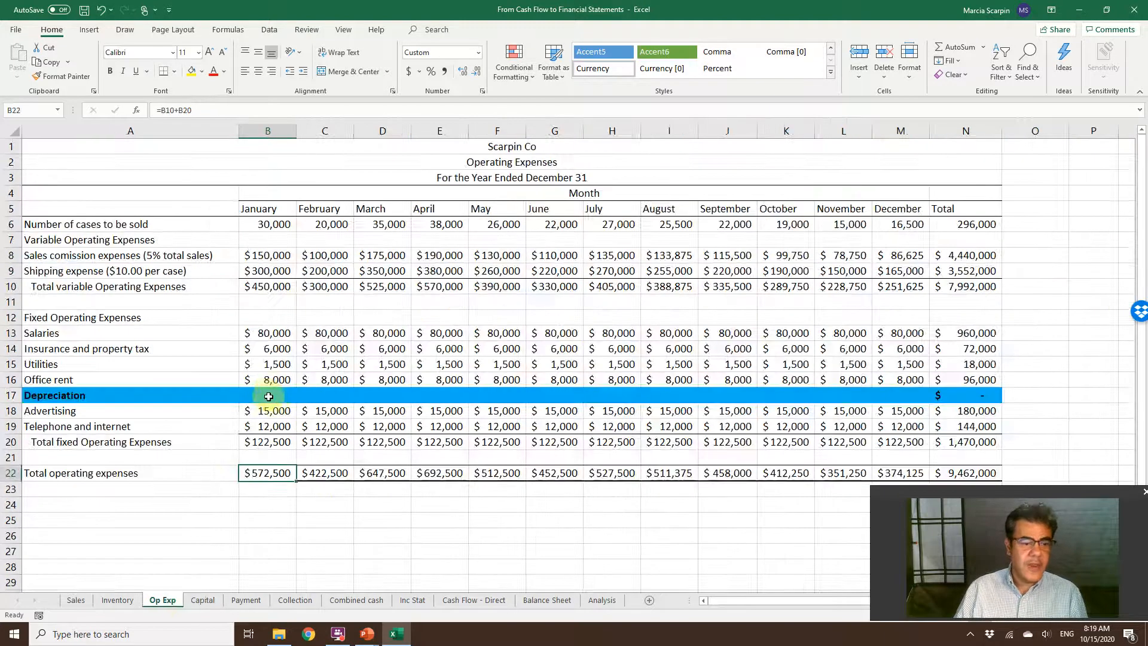
pyautogui.click(266, 395)
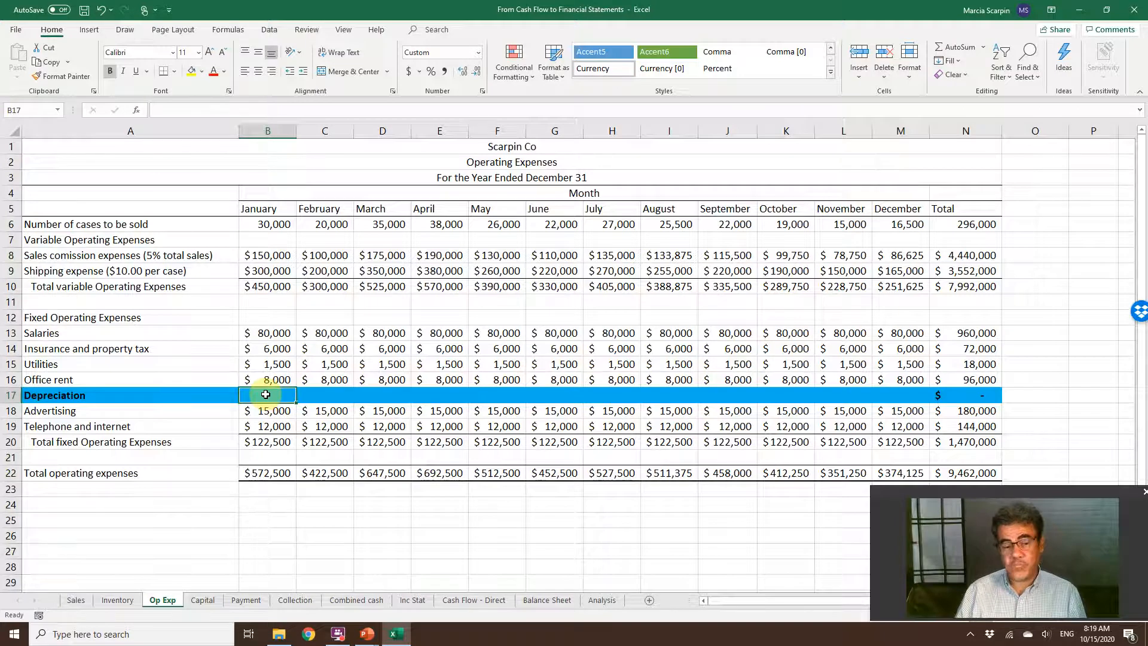
pyautogui.click(246, 599)
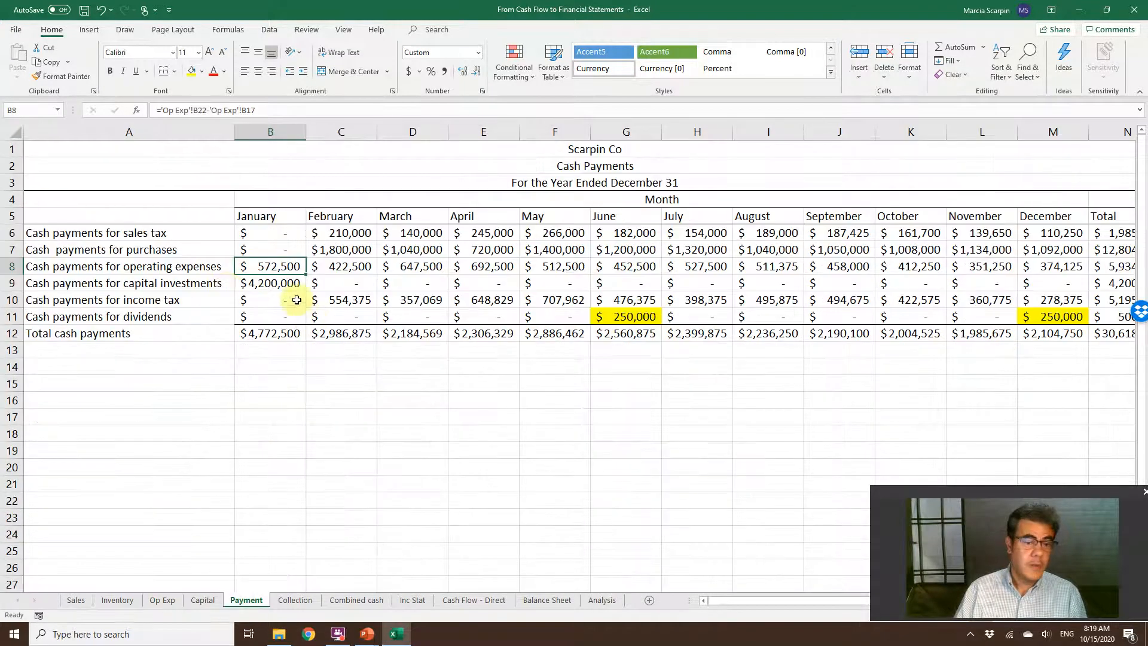
# Trace January's capital investment payment to the Capital sheet and check the source of February's income tax payment
pyautogui.click(272, 283)
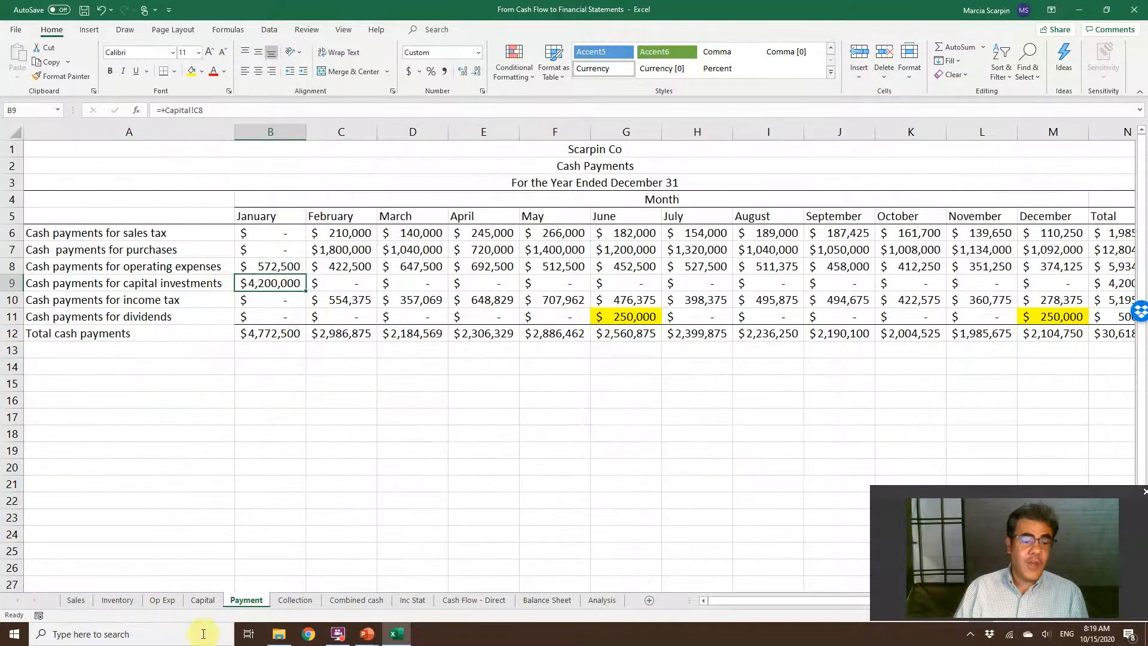
pyautogui.click(203, 600)
pyautogui.moveTo(347, 239); pyautogui.dragTo(352, 271)
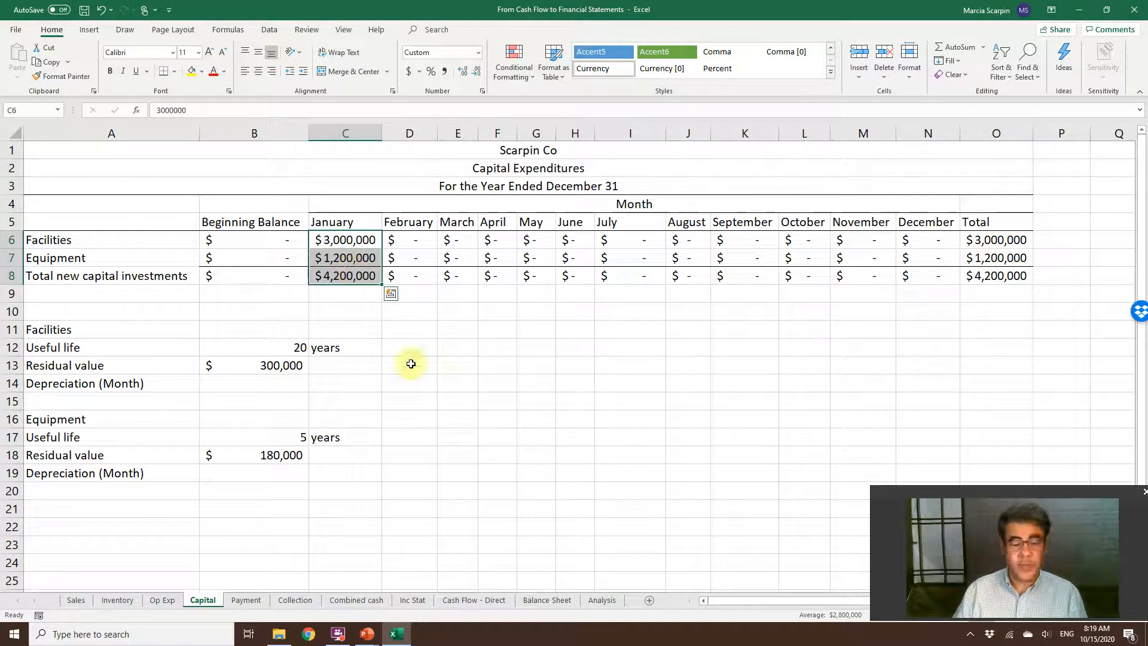
pyautogui.click(260, 599)
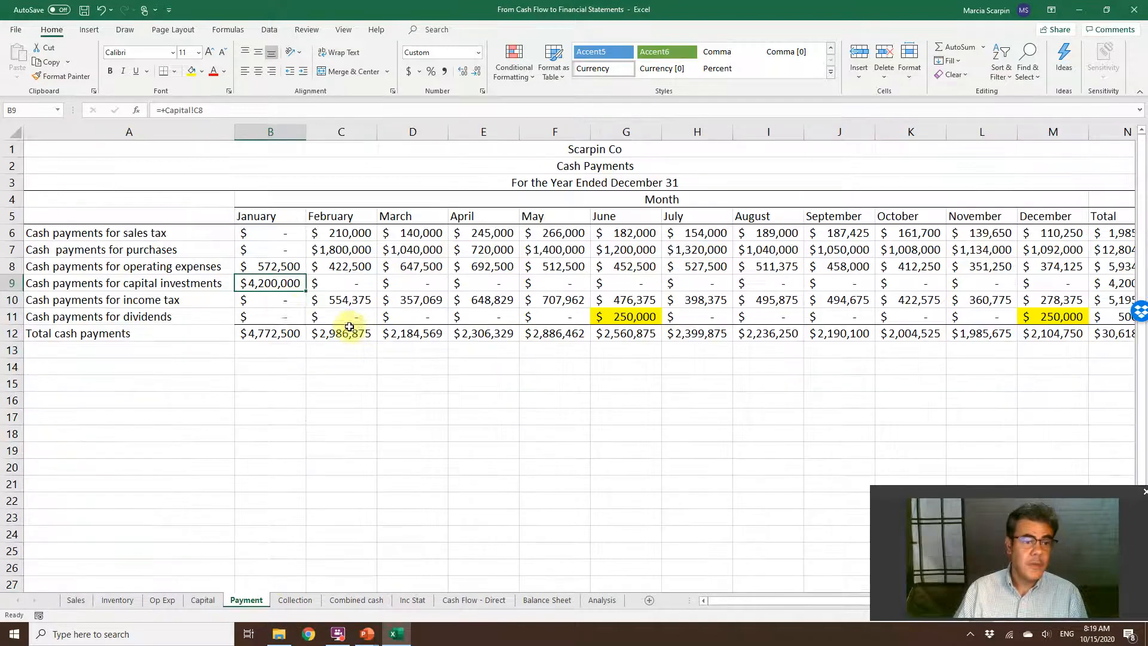
pyautogui.click(323, 300)
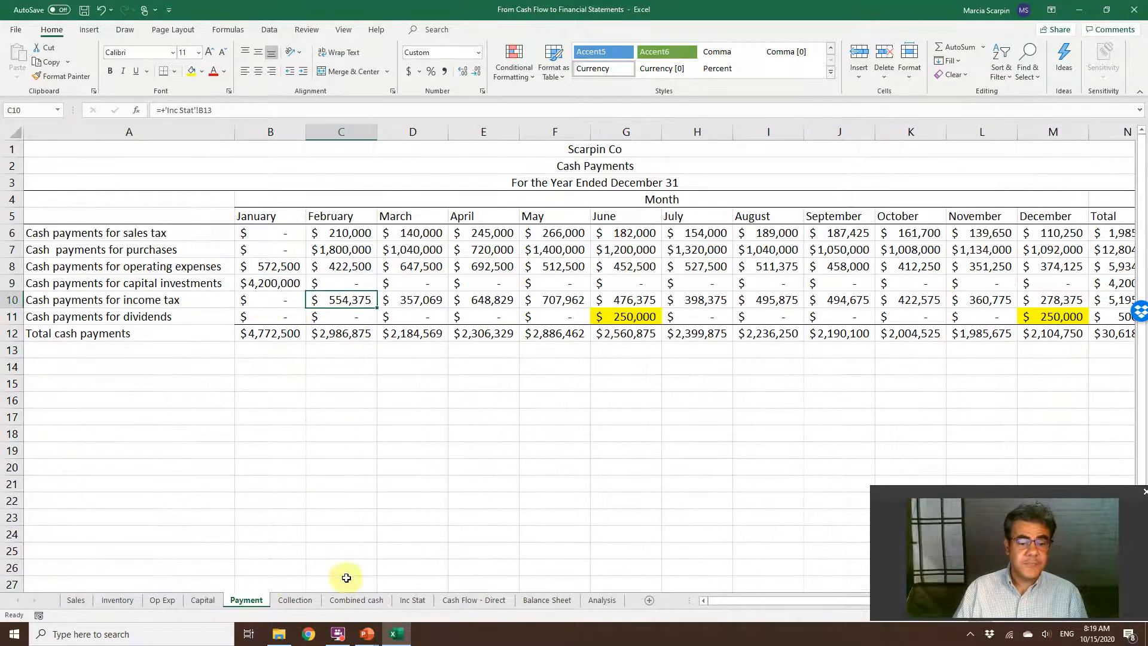
# Clear the January through December values of net sales revenue, COGS, operating expenses and interest expense on the Inc Stat sheet
pyautogui.click(413, 601)
pyautogui.moveTo(206, 240); pyautogui.dragTo(983, 256)
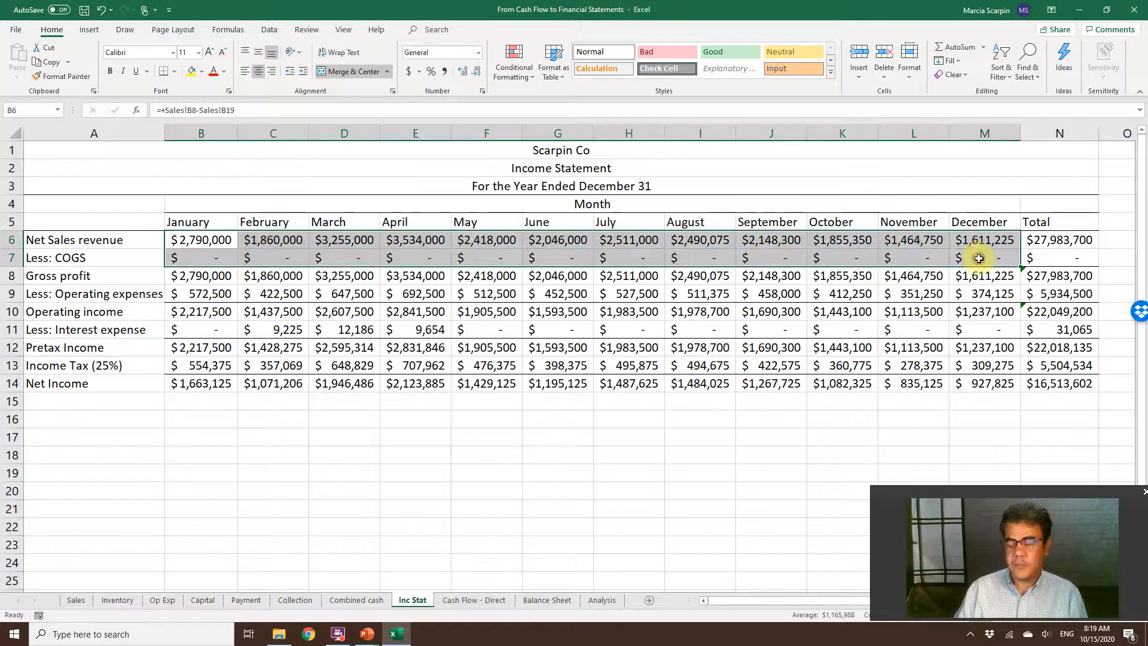
pyautogui.press('Delete')
pyautogui.moveTo(225, 295); pyautogui.dragTo(953, 291)
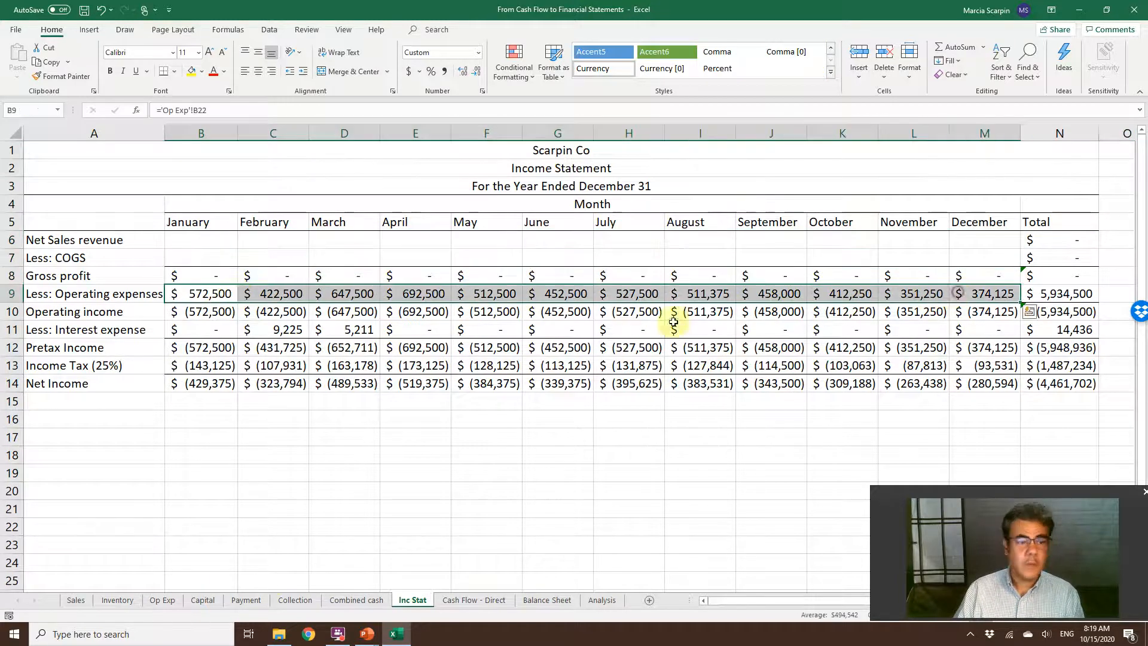
pyautogui.press('Delete')
pyautogui.moveTo(215, 335); pyautogui.dragTo(966, 328)
pyautogui.press('Delete')
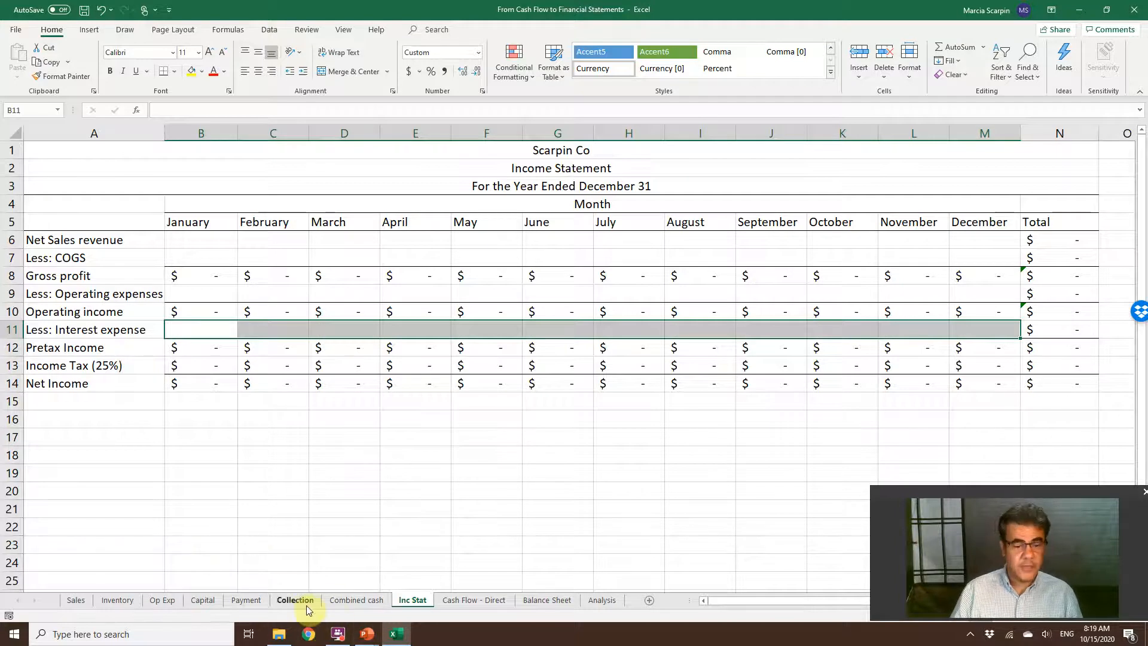
# Review the income tax payments and the June and December dividend payments on the Payment sheet
pyautogui.click(261, 600)
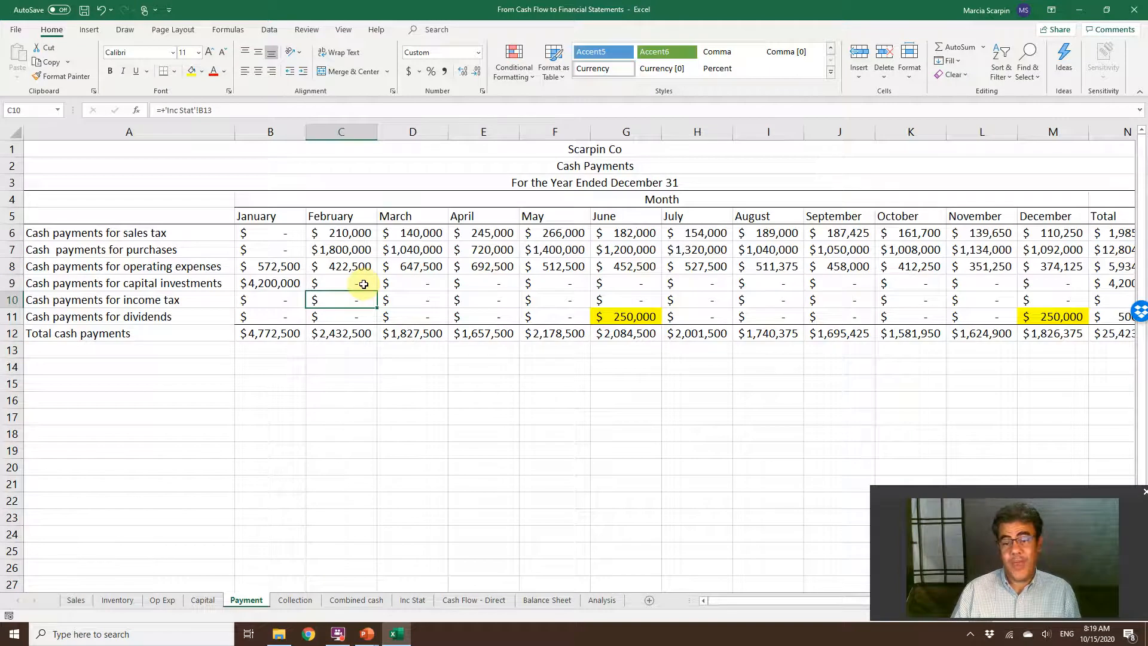
pyautogui.click(653, 320)
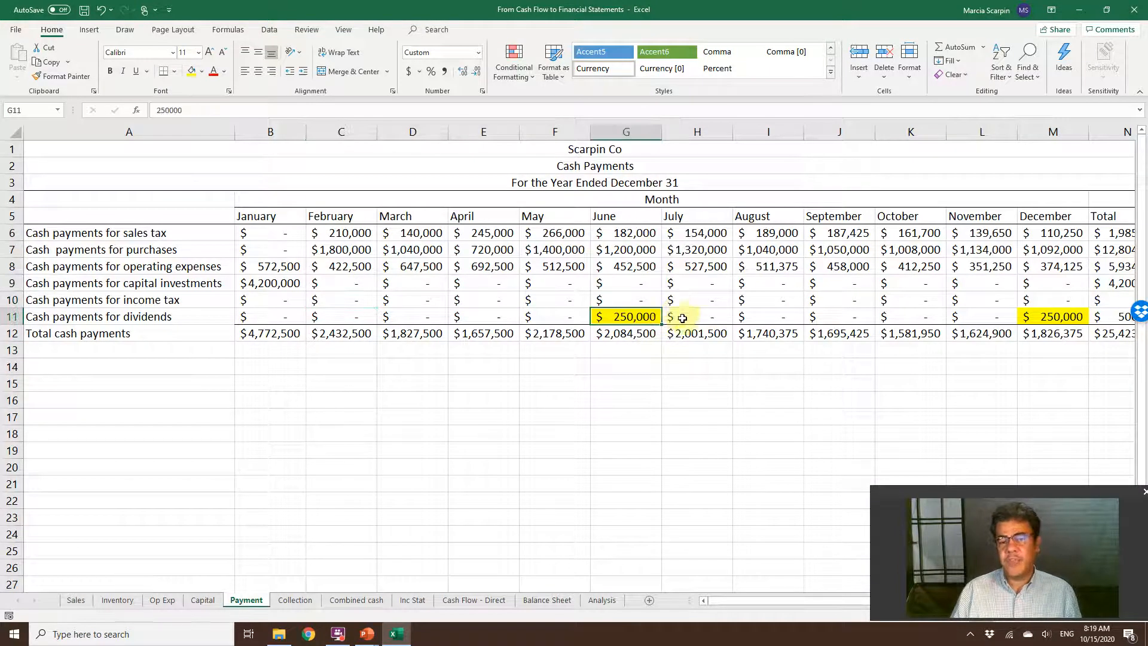
pyautogui.click(1043, 320)
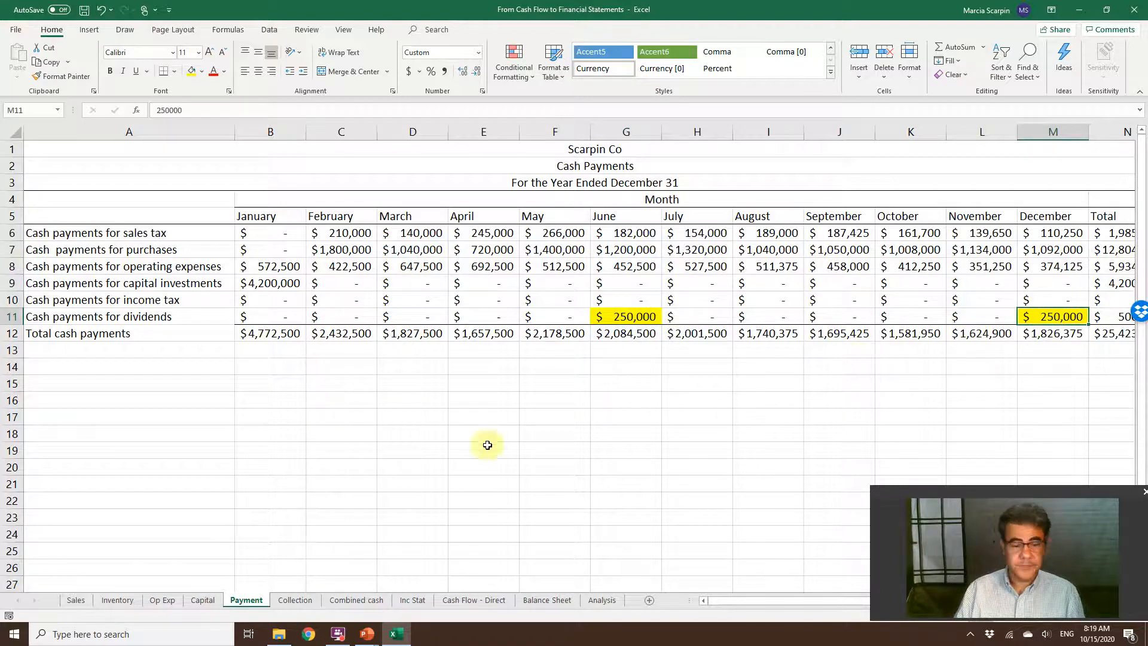
# Review January's cash sales and February's credit collection on the Collection sheet, tracing the latter to January's credit sales on the Sales sheet
pyautogui.click(290, 600)
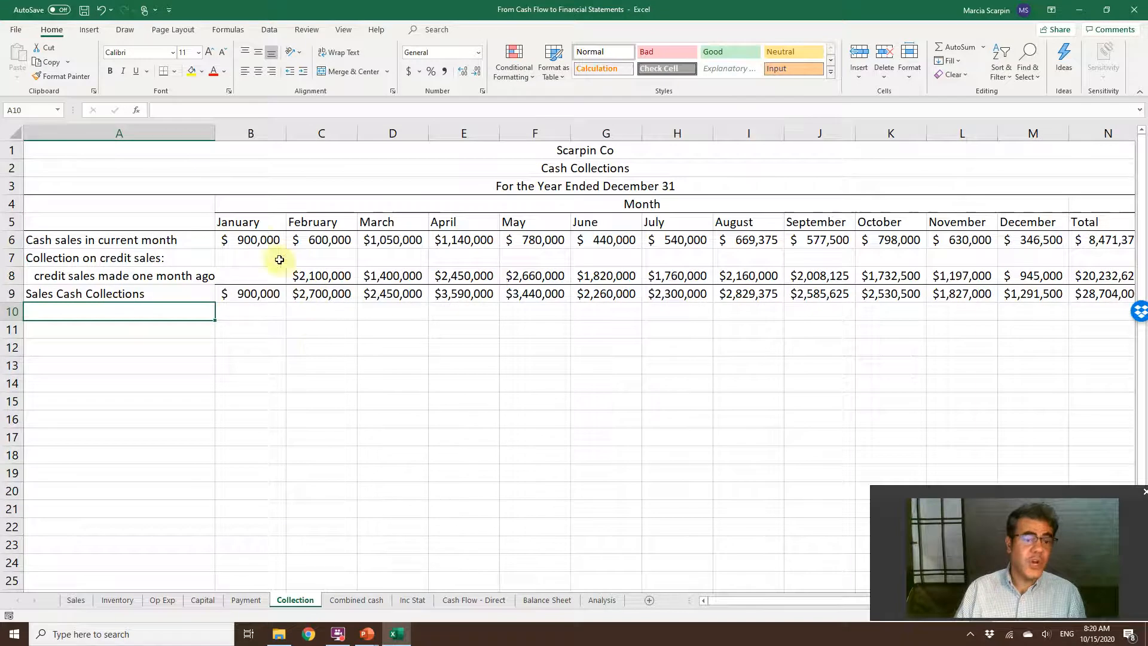
pyautogui.click(275, 238)
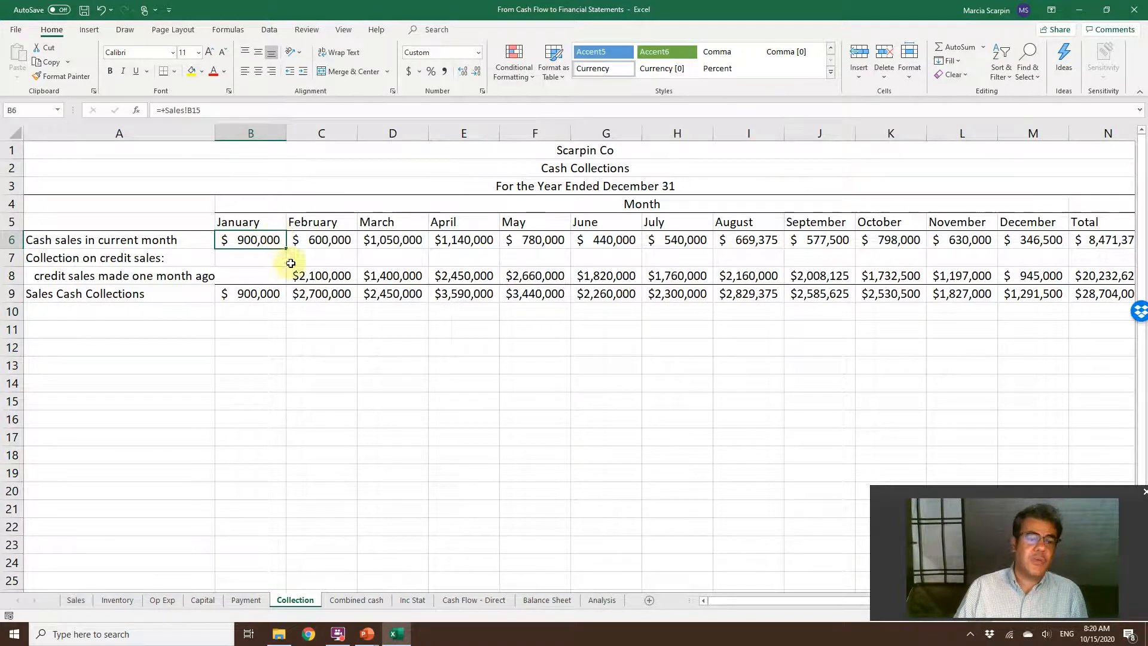
pyautogui.click(332, 273)
pyautogui.click(75, 600)
pyautogui.click(184, 420)
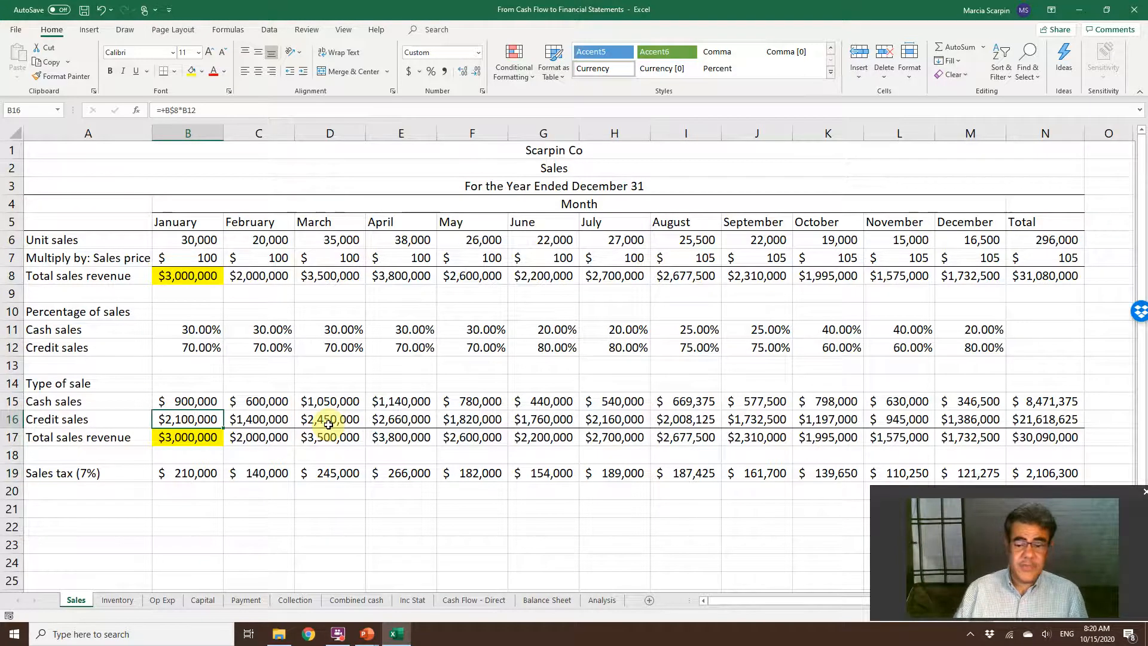
# Clear cells D5 through D23 beside the Balance Sheet statement, then return to the Collection sheet
pyautogui.click(550, 599)
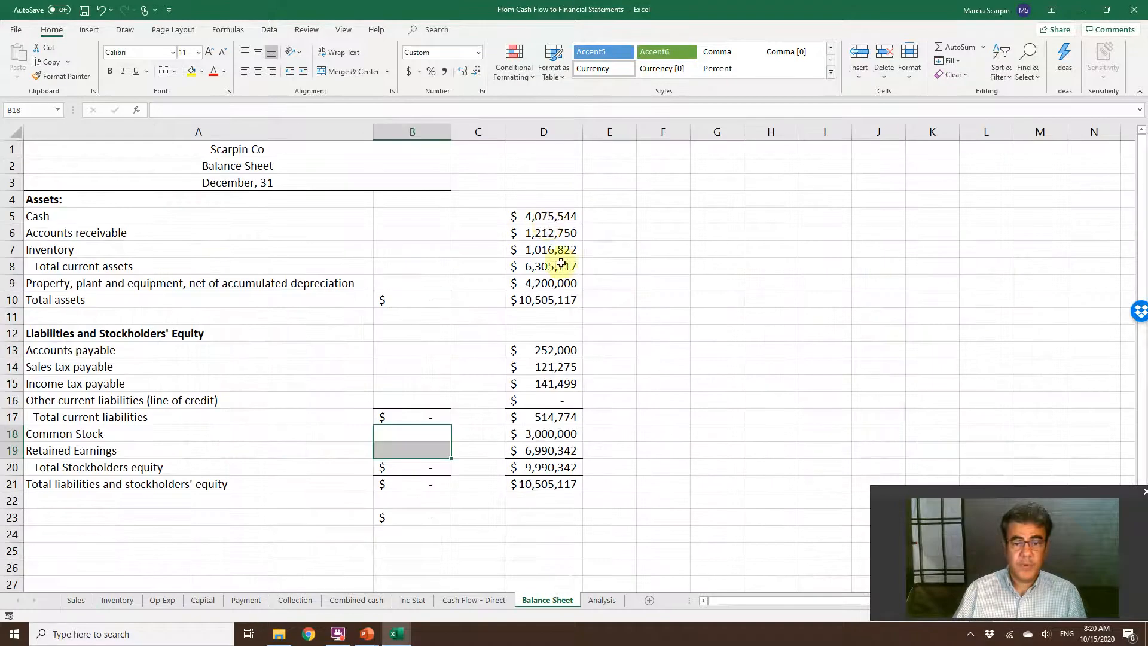
pyautogui.moveTo(538, 215); pyautogui.dragTo(565, 513)
pyautogui.press('Delete')
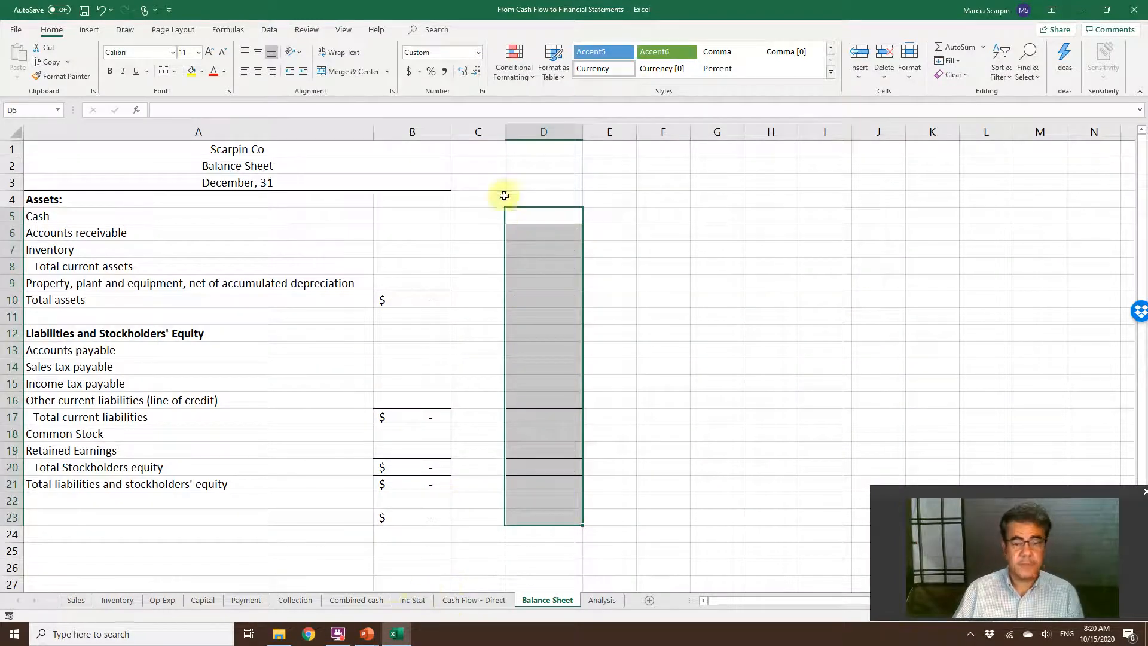
pyautogui.click(295, 600)
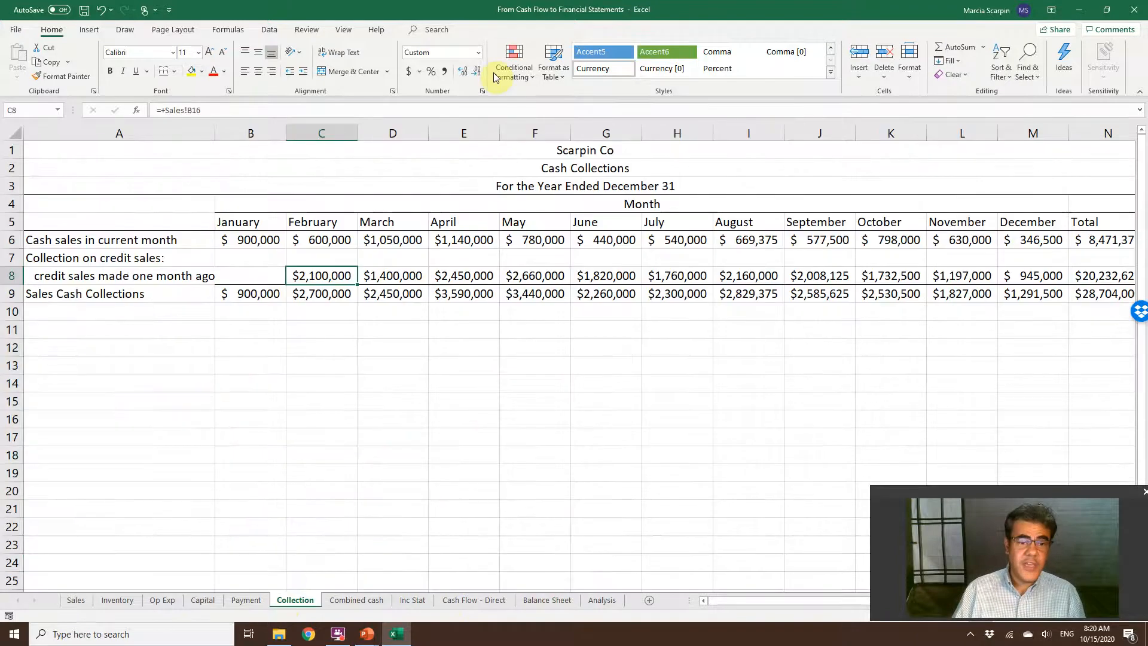
# Review January's beginning cash balance and owners' capital on the Combined cash sheet, checking the latter against the Payment and Capital sheets
pyautogui.click(356, 599)
pyautogui.click(299, 238)
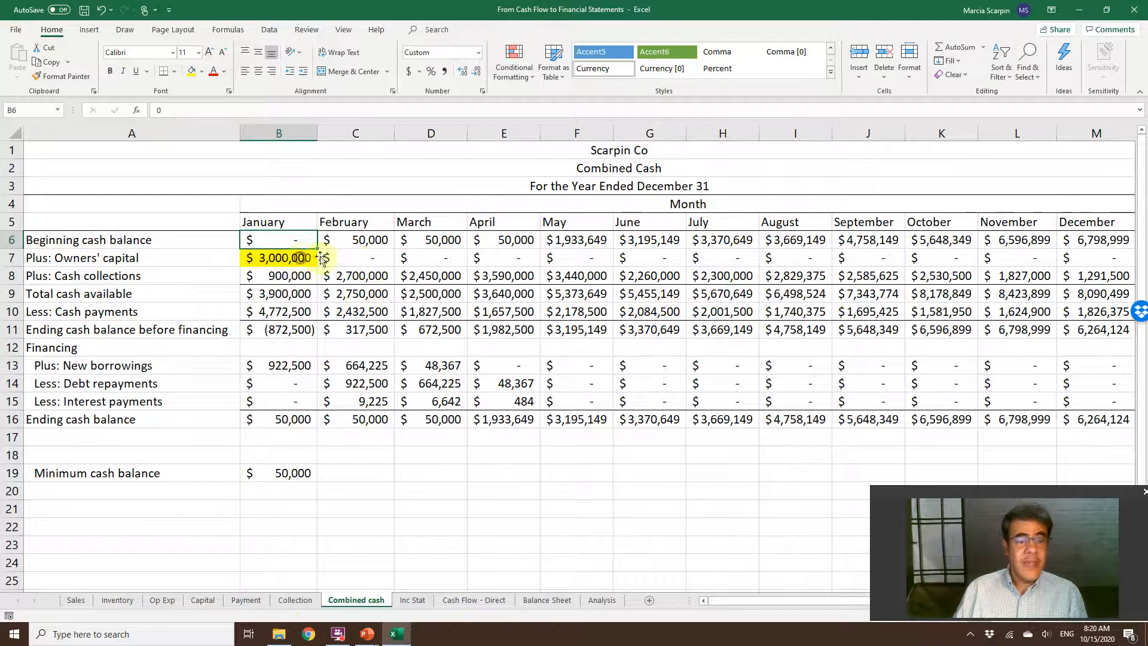
pyautogui.click(300, 258)
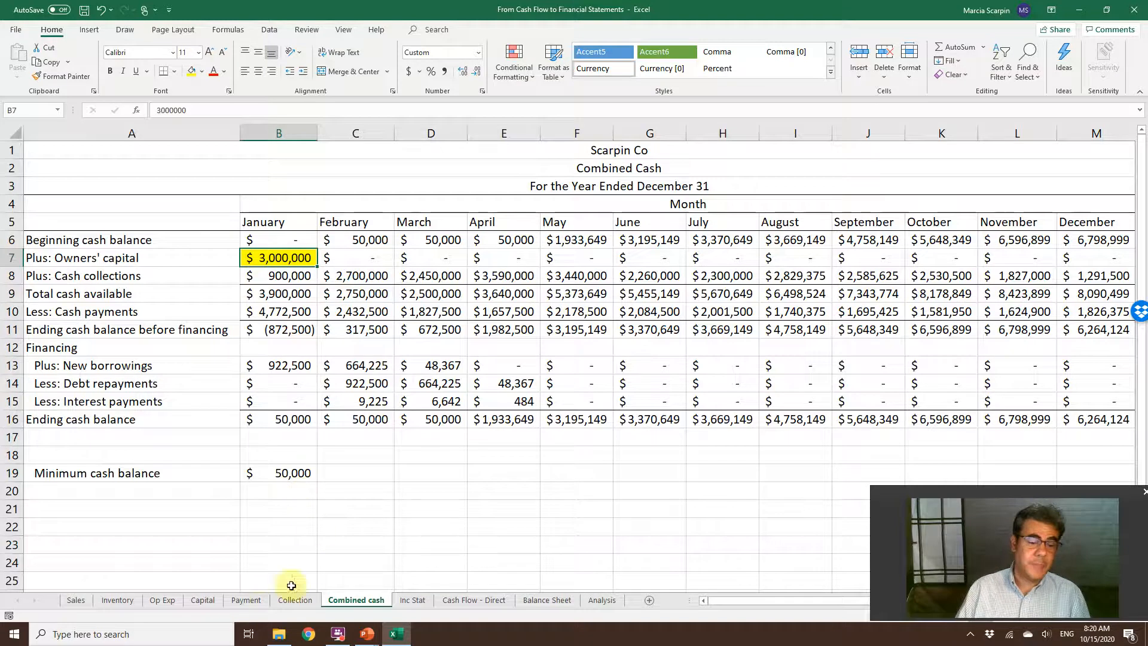
pyautogui.click(250, 600)
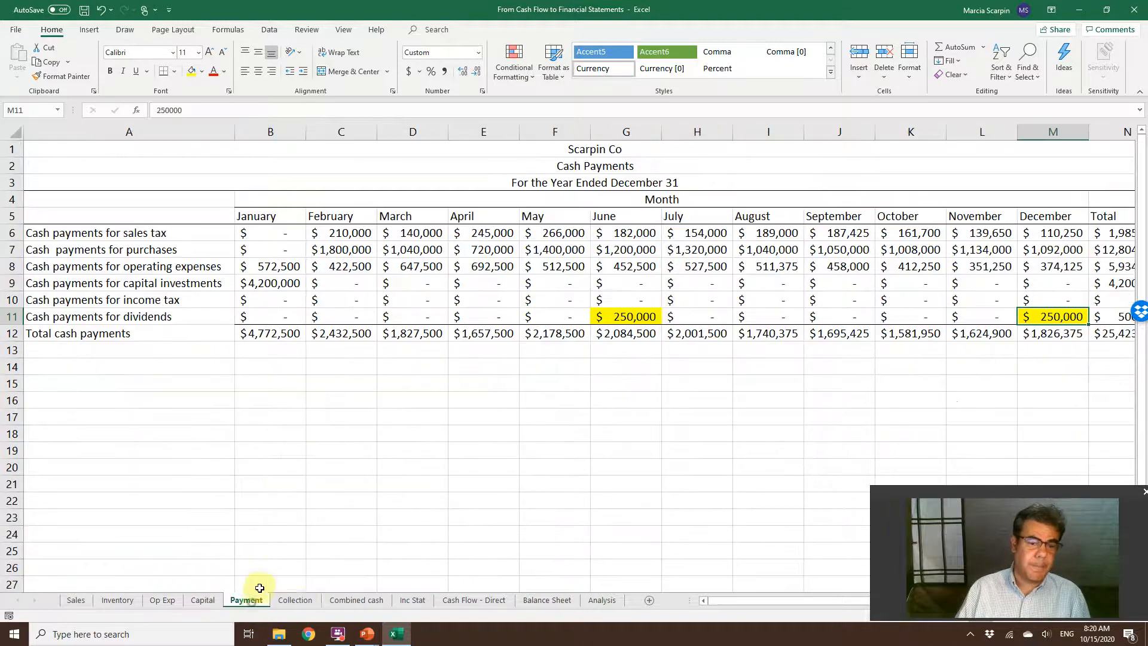
pyautogui.click(216, 598)
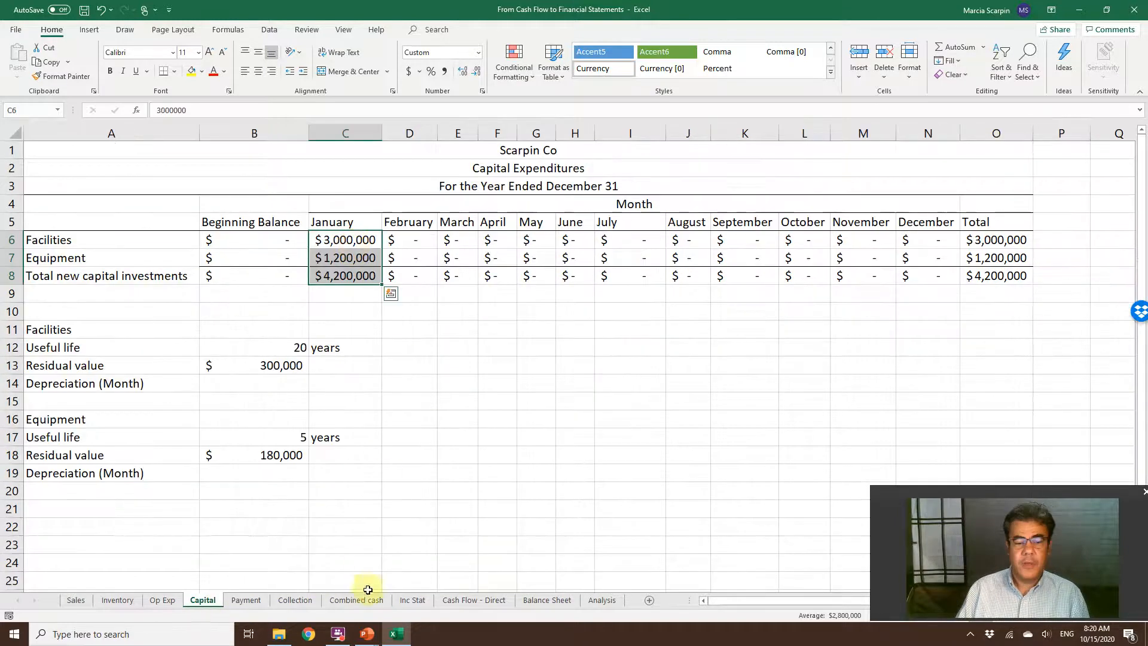
pyautogui.click(368, 600)
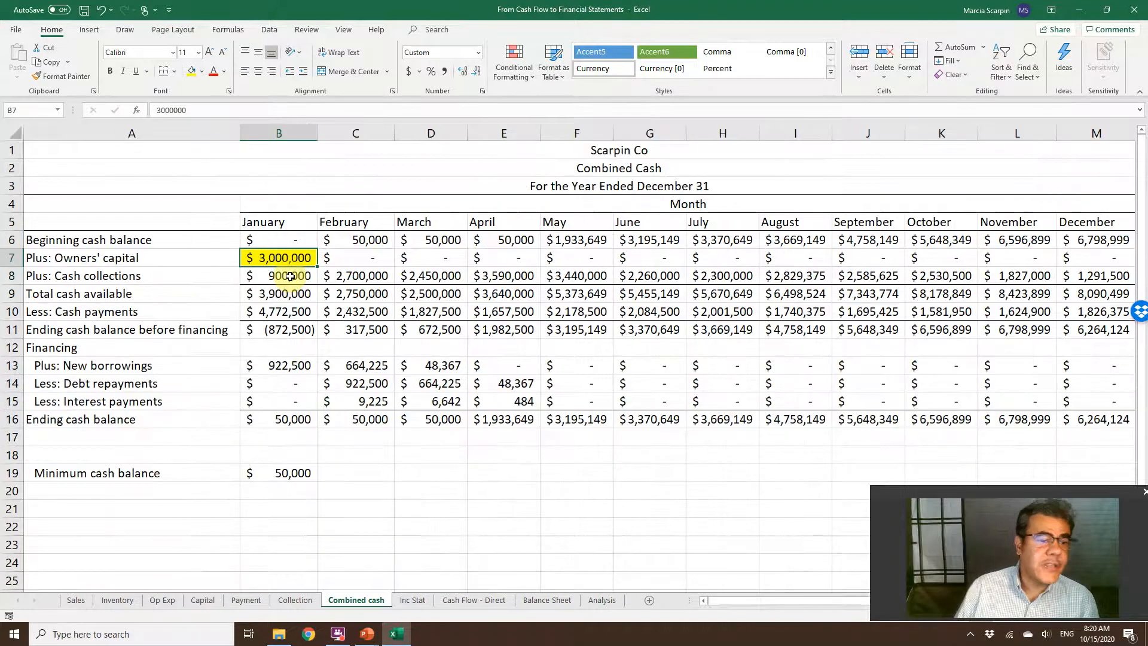
# Review January's total cash available, cash payments and ending cash balance before financing, along with the minimum cash balance
pyautogui.click(308, 298)
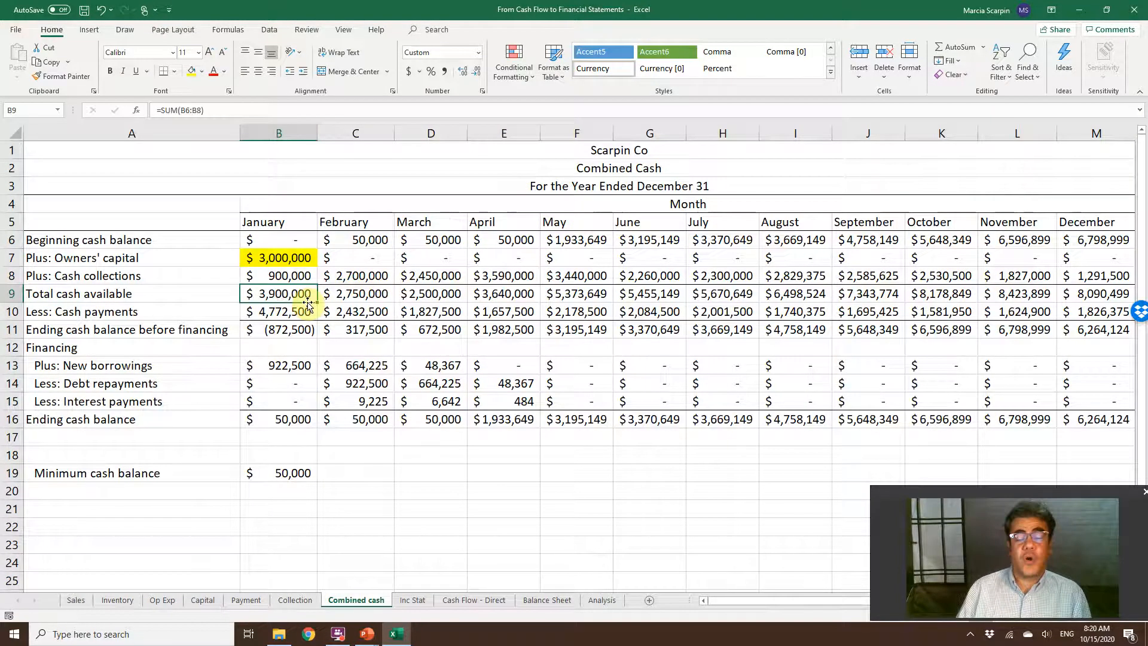
pyautogui.click(276, 311)
pyautogui.click(278, 329)
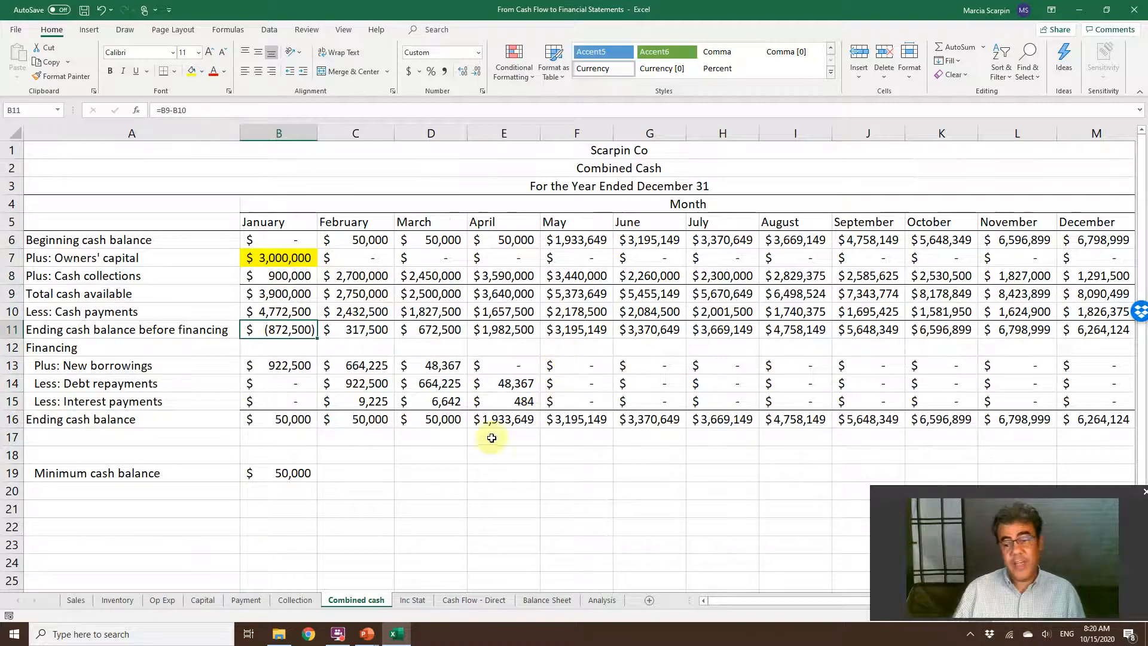
pyautogui.click(296, 477)
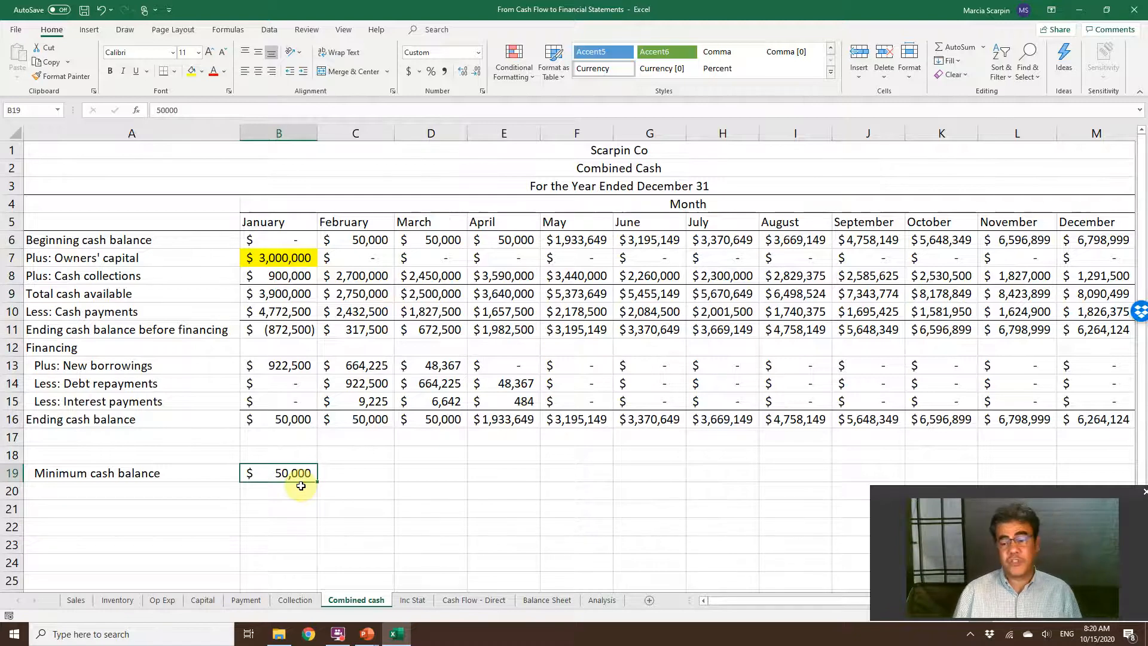
# Examine the formulas for January's new borrowings and February's debt repayment and interest payment
pyautogui.moveTo(284, 363); pyautogui.dragTo(487, 392)
pyautogui.click(277, 362)
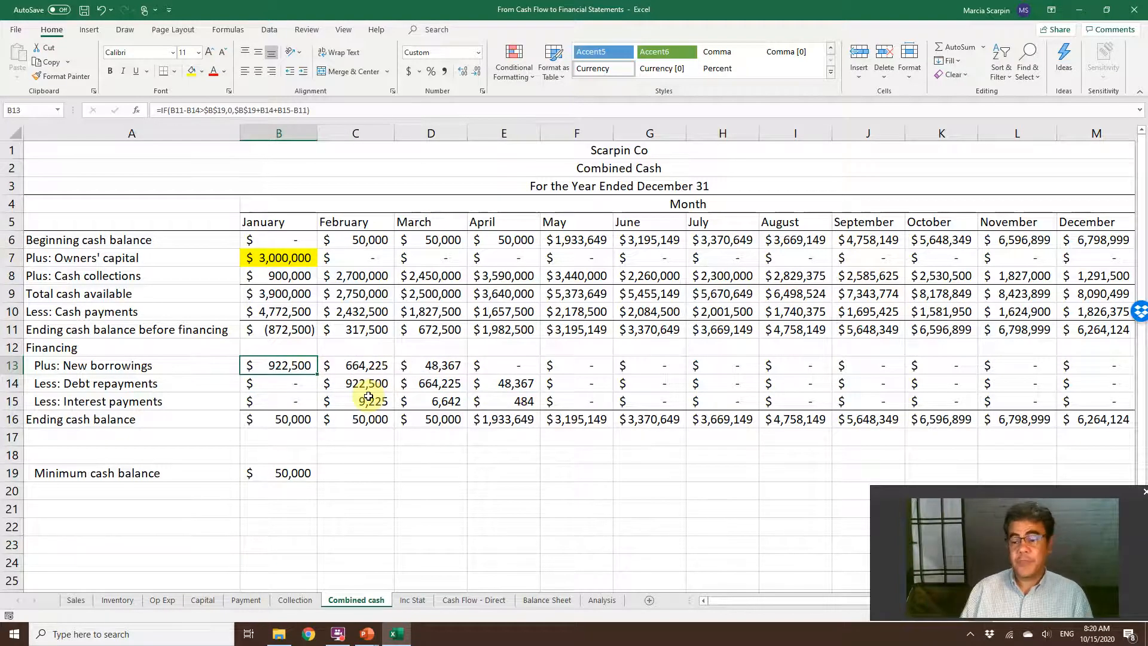
pyautogui.click(365, 384)
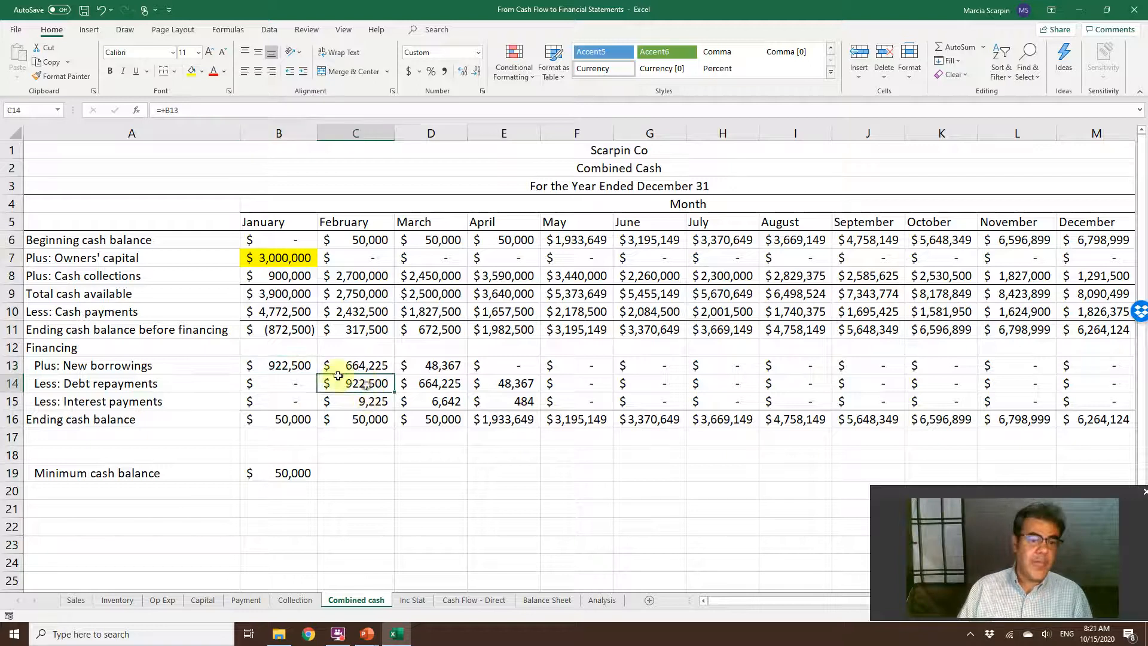
pyautogui.click(357, 398)
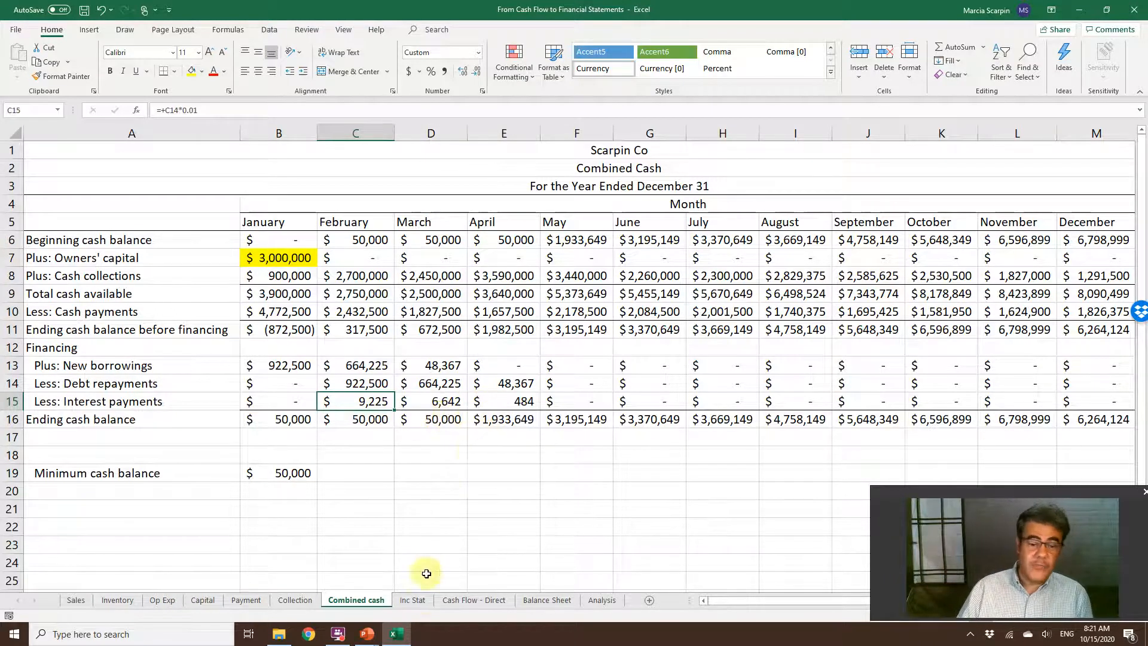
# Calculate January's net sales revenue on the Inc Stat sheet as total sales revenue minus sales tax, using Sales!B8-Sales!B19
pyautogui.click(413, 600)
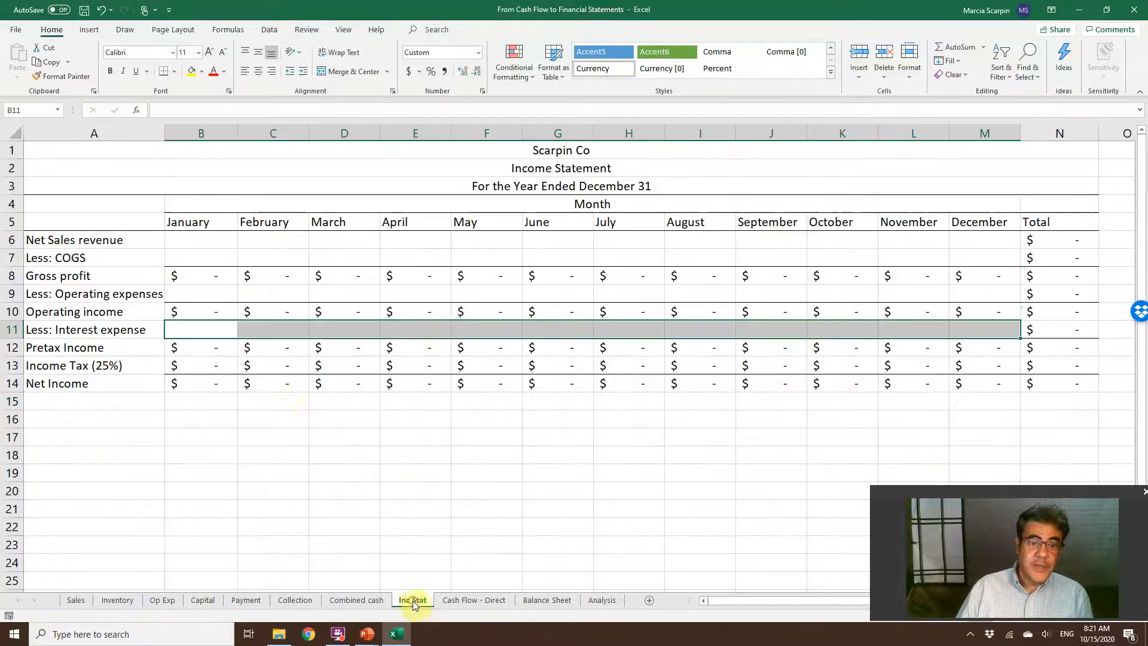
pyautogui.click(201, 242)
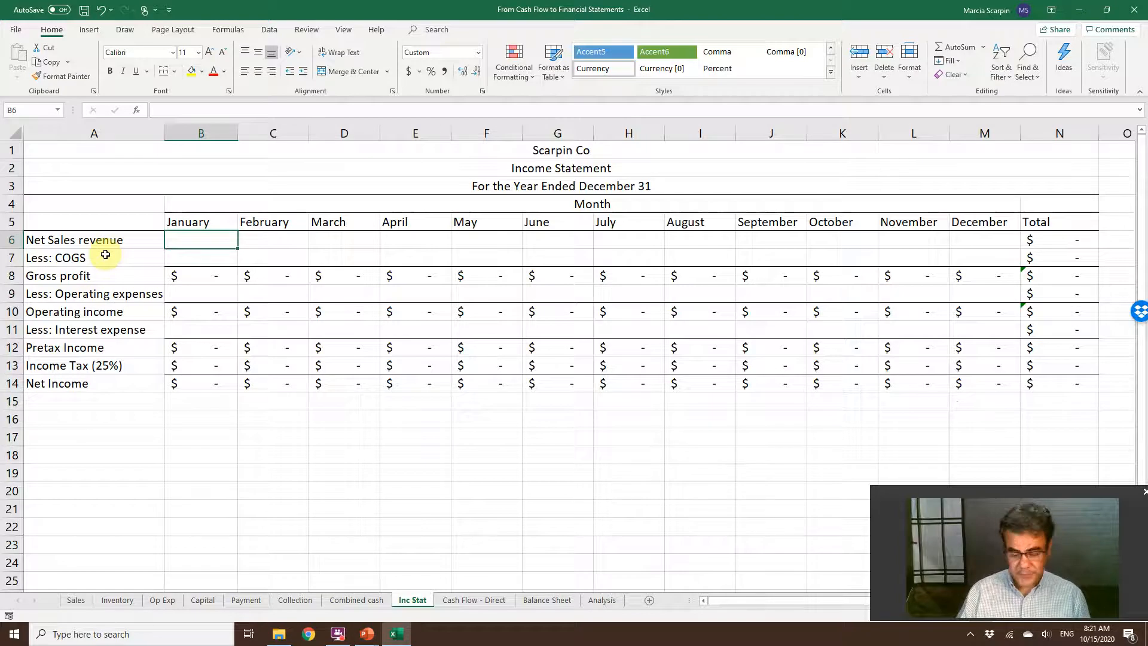
pyautogui.write('=(')
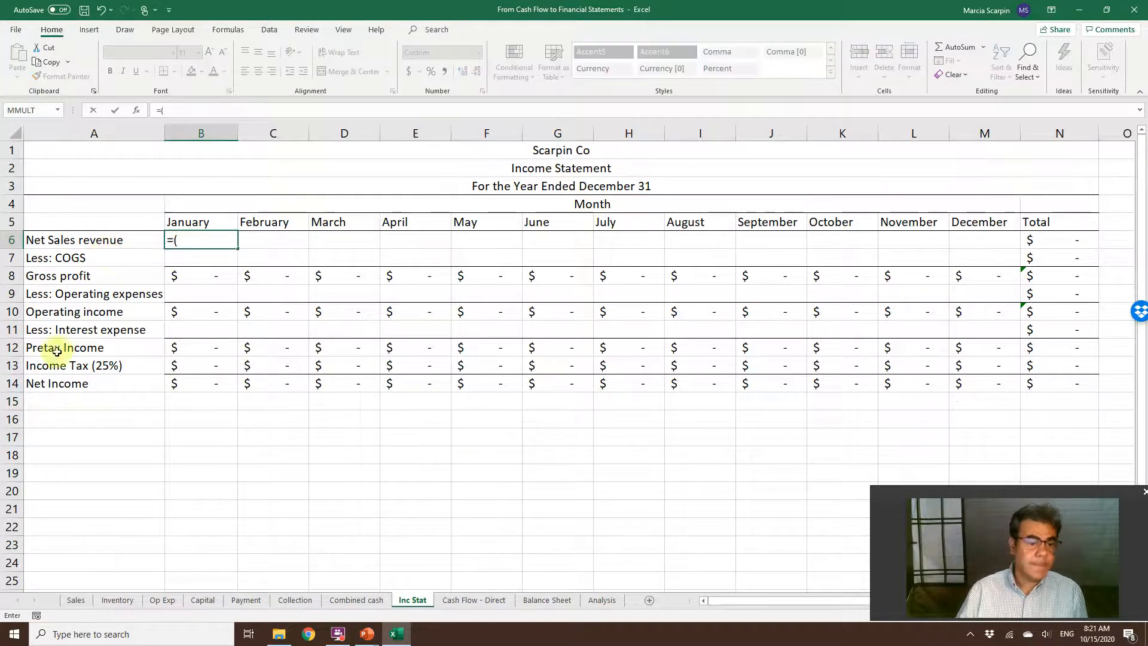
pyautogui.click(77, 600)
pyautogui.click(186, 270)
pyautogui.write('-')
pyautogui.click(187, 476)
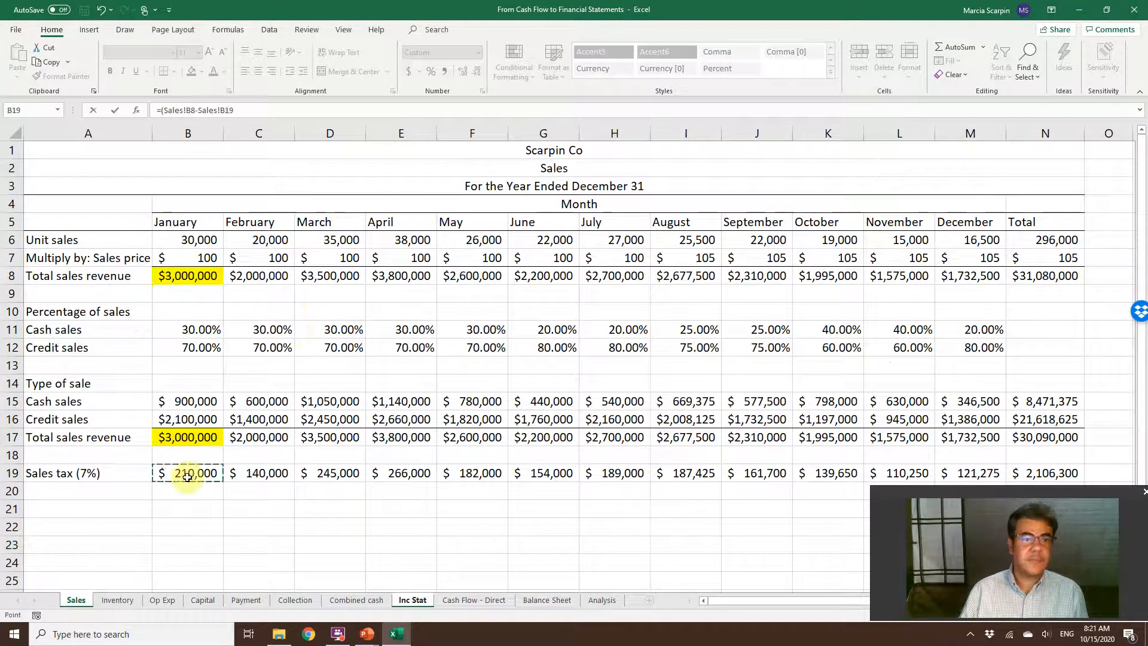
pyautogui.press('Return')
pyautogui.press('Return')
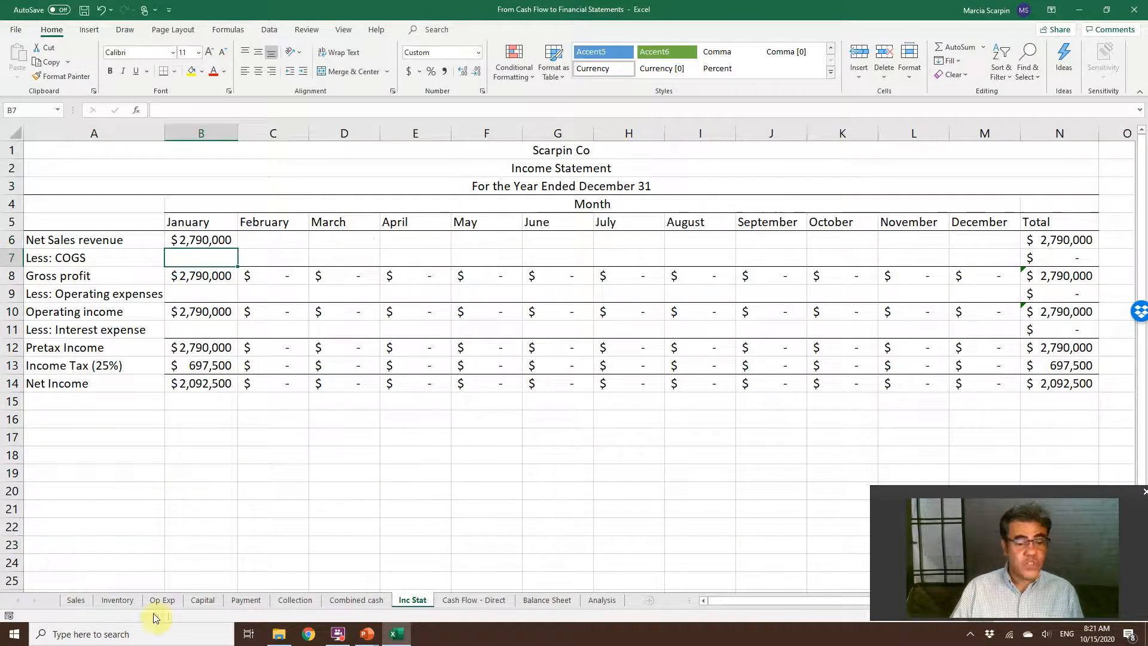
# Calculate the average purchase price in B16 of the Inventory sheet as total inventory purchases divided by total units purchased, =N12/N7
pyautogui.click(117, 600)
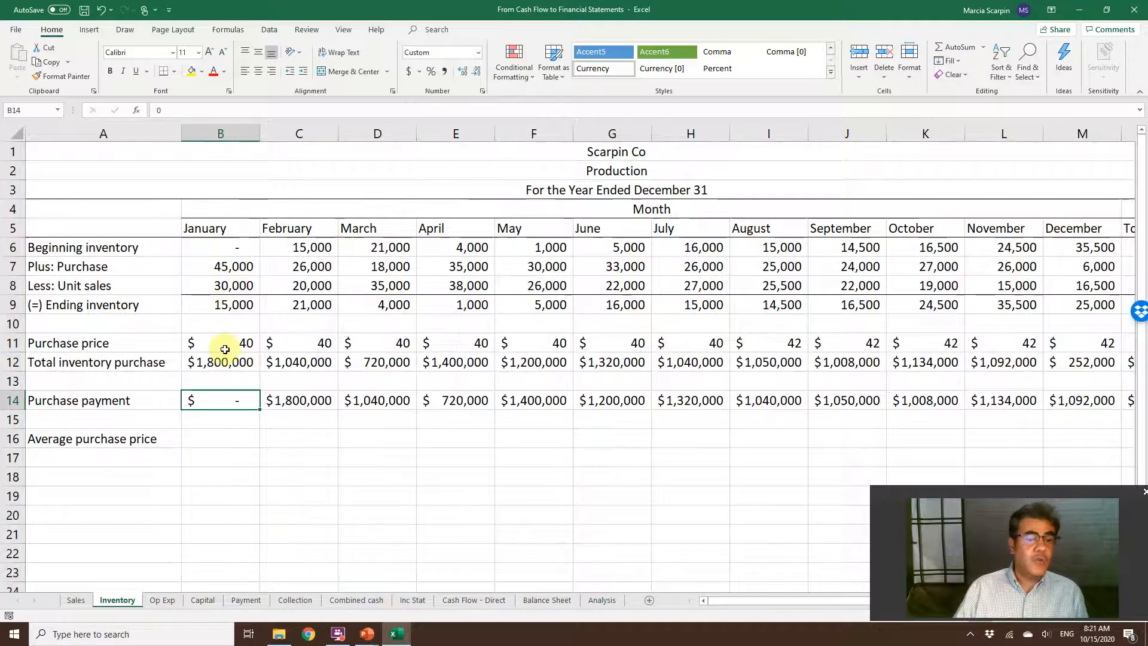
pyautogui.click(231, 431)
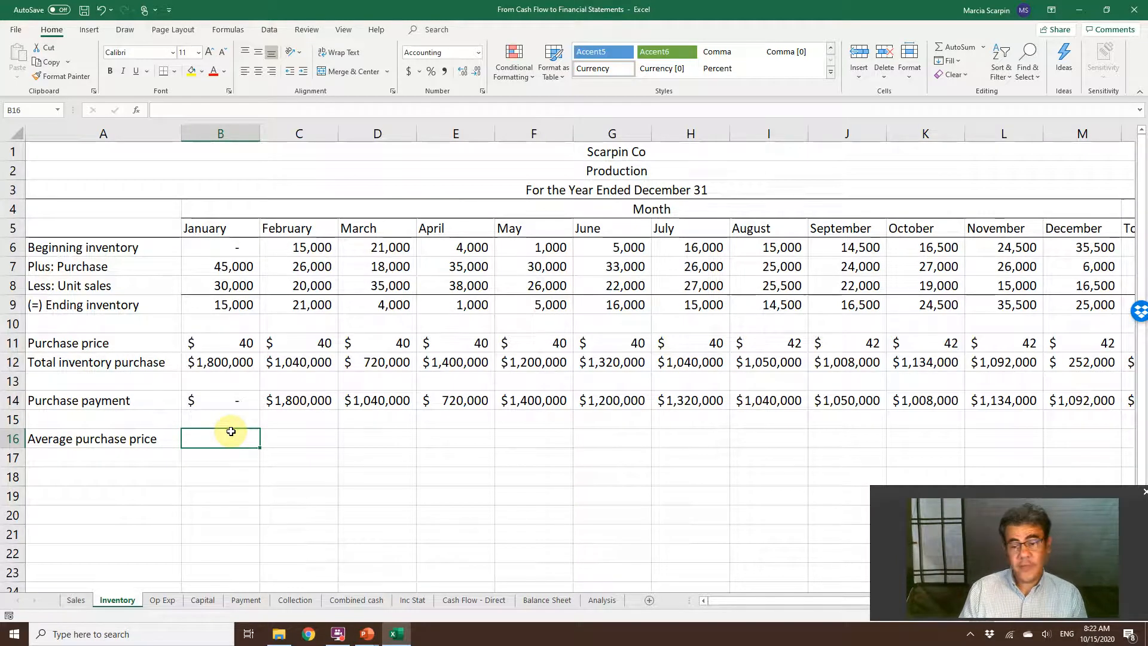
pyautogui.write('=')
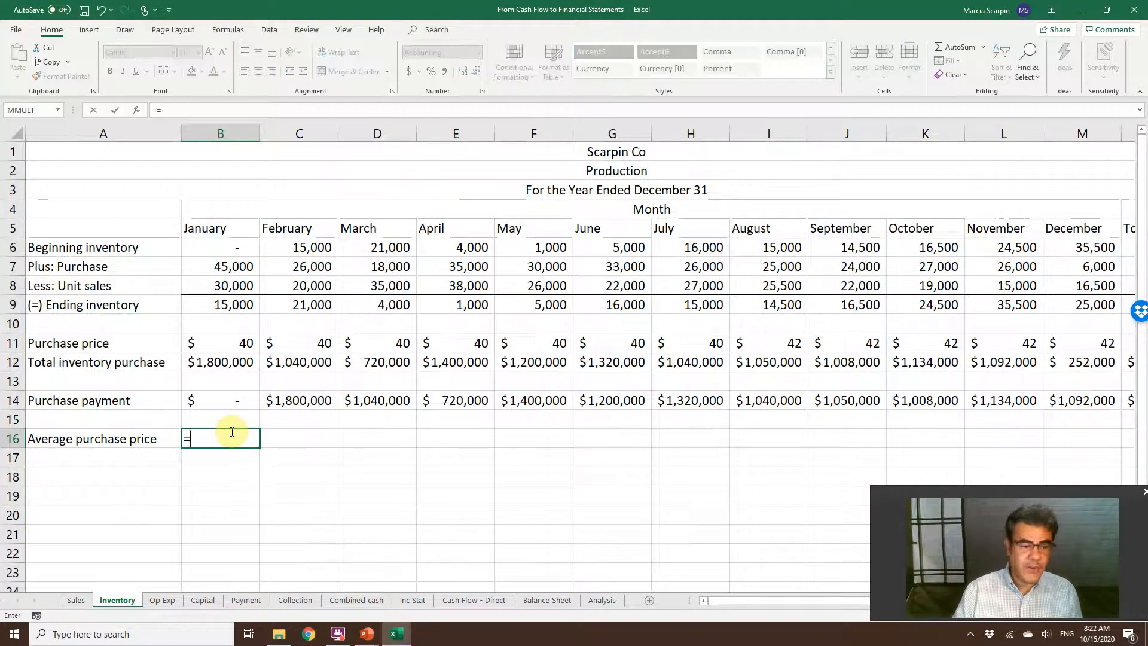
pyautogui.press('Right')
pyautogui.press('Right')
pyautogui.press('Right')
pyautogui.press('Right')
pyautogui.press('Right')
pyautogui.press('Right')
pyautogui.press('Right')
pyautogui.press('Right')
pyautogui.press('Right')
pyautogui.press('Right')
pyautogui.press('Right')
pyautogui.press('Right')
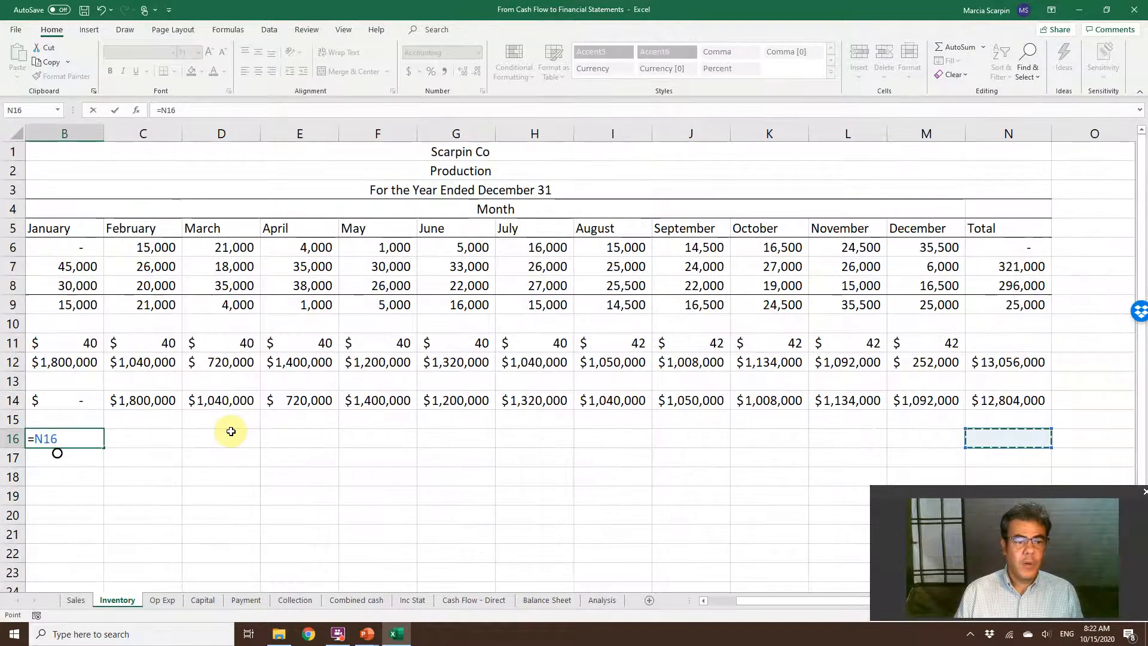
pyautogui.press('Right')
pyautogui.press('Up')
pyautogui.press('Up')
pyautogui.press('Up')
pyautogui.press('Up')
pyautogui.press('Left')
pyautogui.write('/')
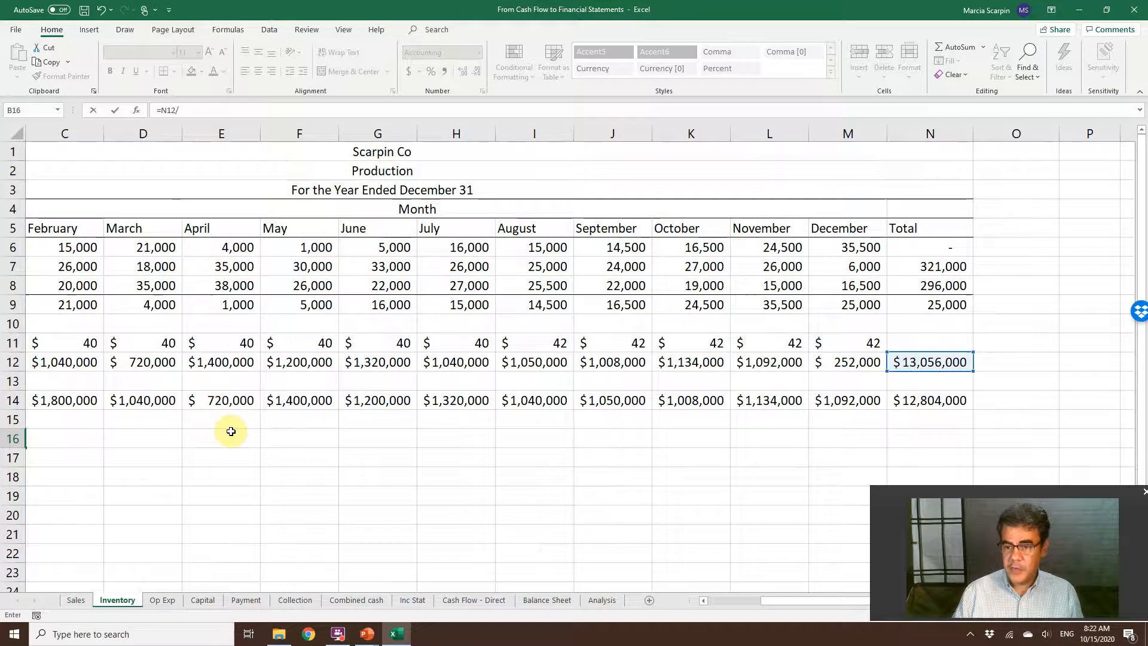
pyautogui.press('Up')
pyautogui.press('Up')
pyautogui.press('Up')
pyautogui.press('Up')
pyautogui.press('Left')
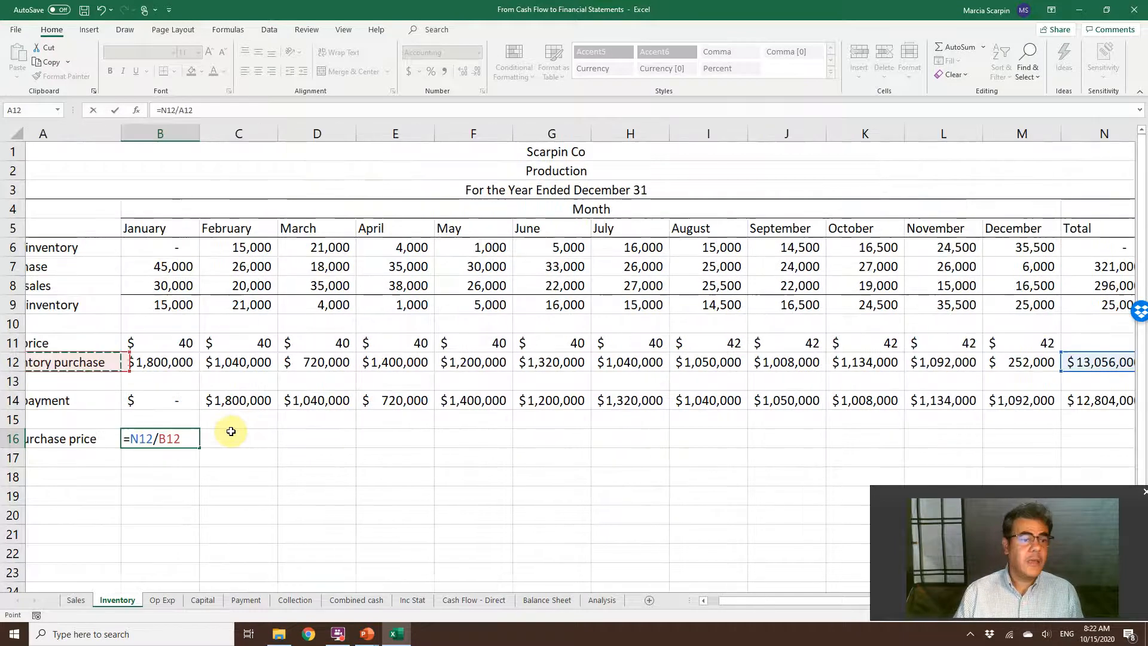
pyautogui.press('Up')
pyautogui.press('Up')
pyautogui.press('Up')
pyautogui.press('Up')
pyautogui.press('Up')
pyautogui.press('Right')
pyautogui.press('Right')
pyautogui.press('Right')
pyautogui.press('Right')
pyautogui.press('Right')
pyautogui.press('Right')
pyautogui.press('Right')
pyautogui.press('Right')
pyautogui.press('Right')
pyautogui.press('Right')
pyautogui.press('Right')
pyautogui.press('Right')
pyautogui.press('Right')
pyautogui.press('Right')
pyautogui.press('Left')
pyautogui.press('Left')
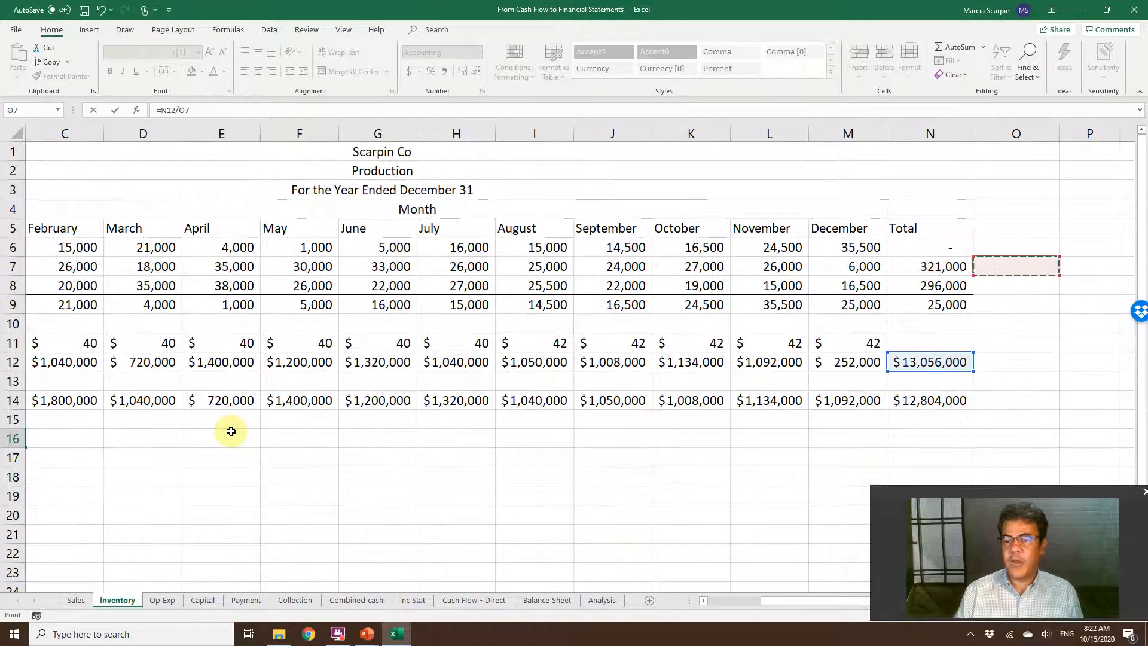
pyautogui.press('Return')
pyautogui.press('Up')
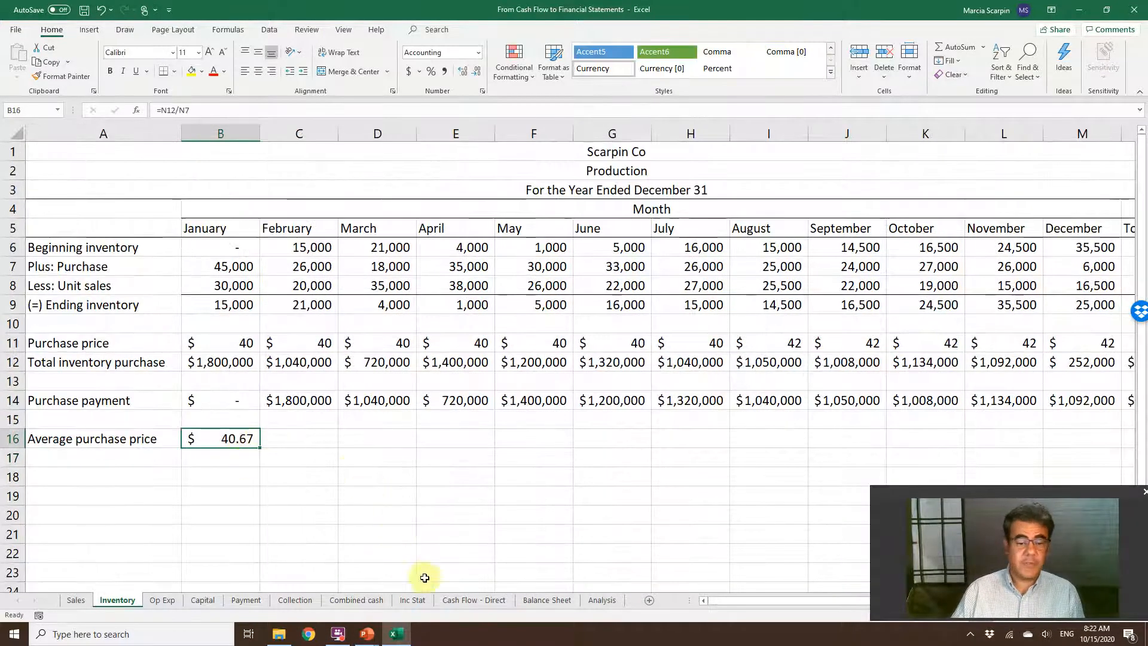
# Return to the Inc Stat sheet and select January's COGS cell, B7
pyautogui.click(411, 600)
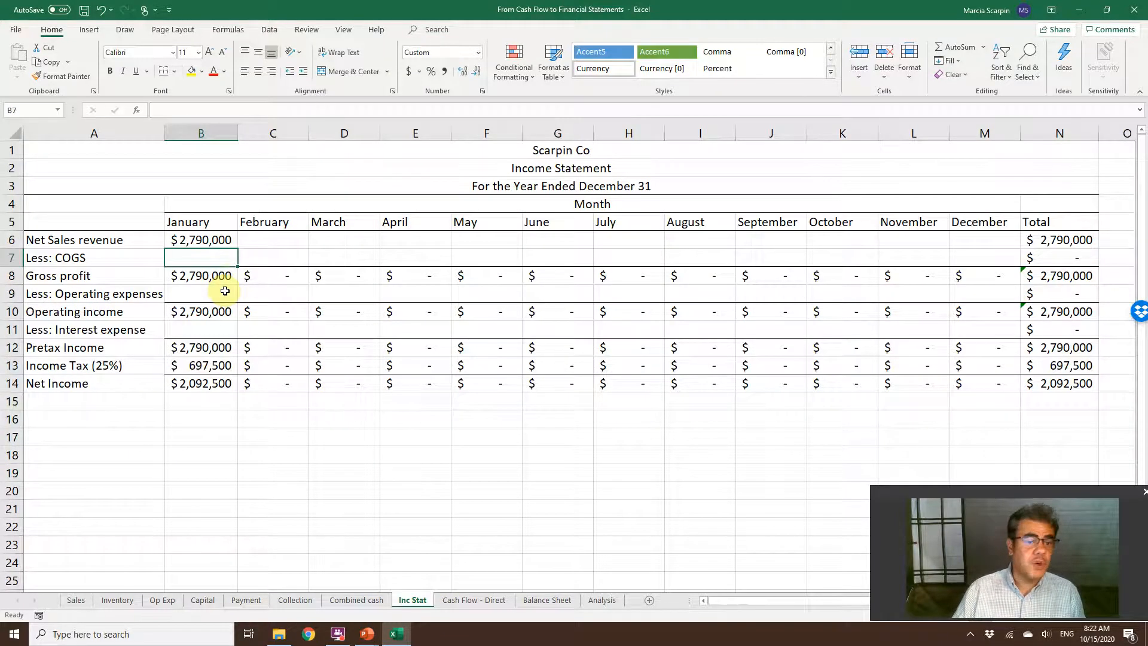
pyautogui.click(197, 276)
pyautogui.click(196, 261)
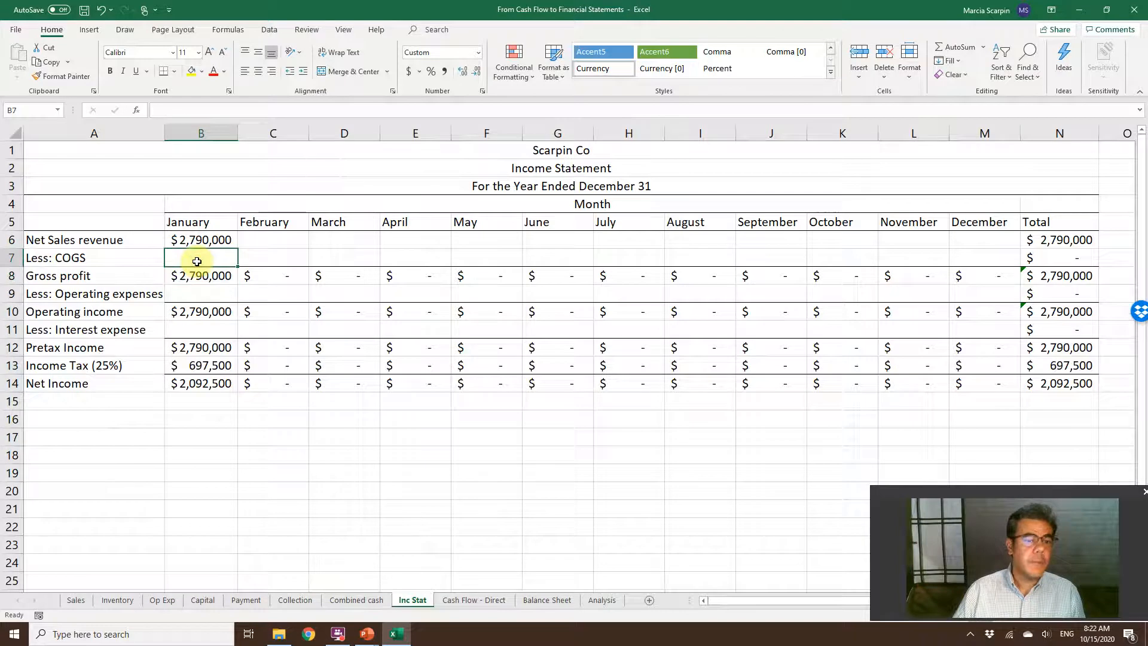
pyautogui.write('+')
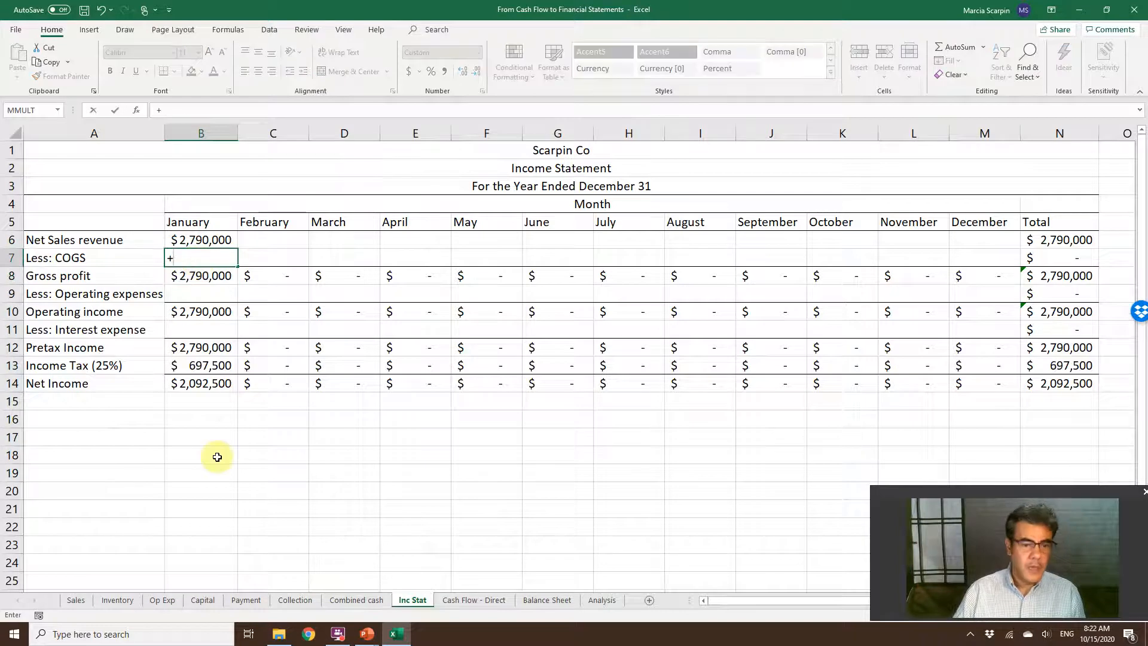
pyautogui.click(117, 600)
pyautogui.click(222, 267)
pyautogui.write('*')
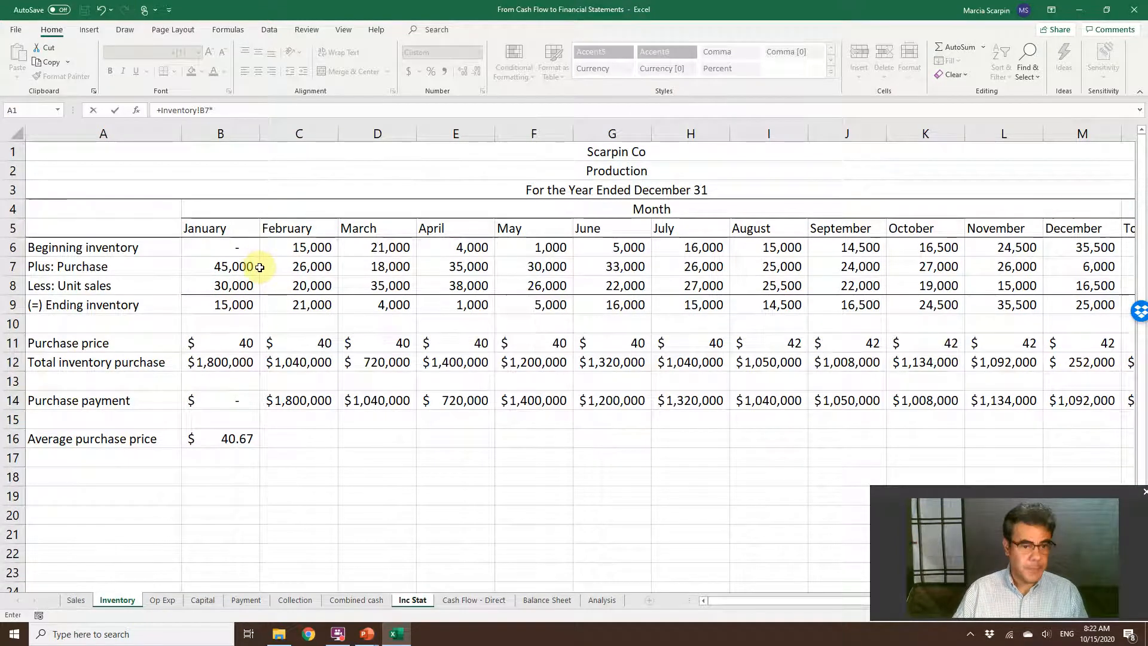
pyautogui.press('Escape')
# Calculate January's COGS as unit sales times the average purchase price, using Inventory!B8*Inventory!$B$16 with the price reference absolute
pyautogui.write('+')
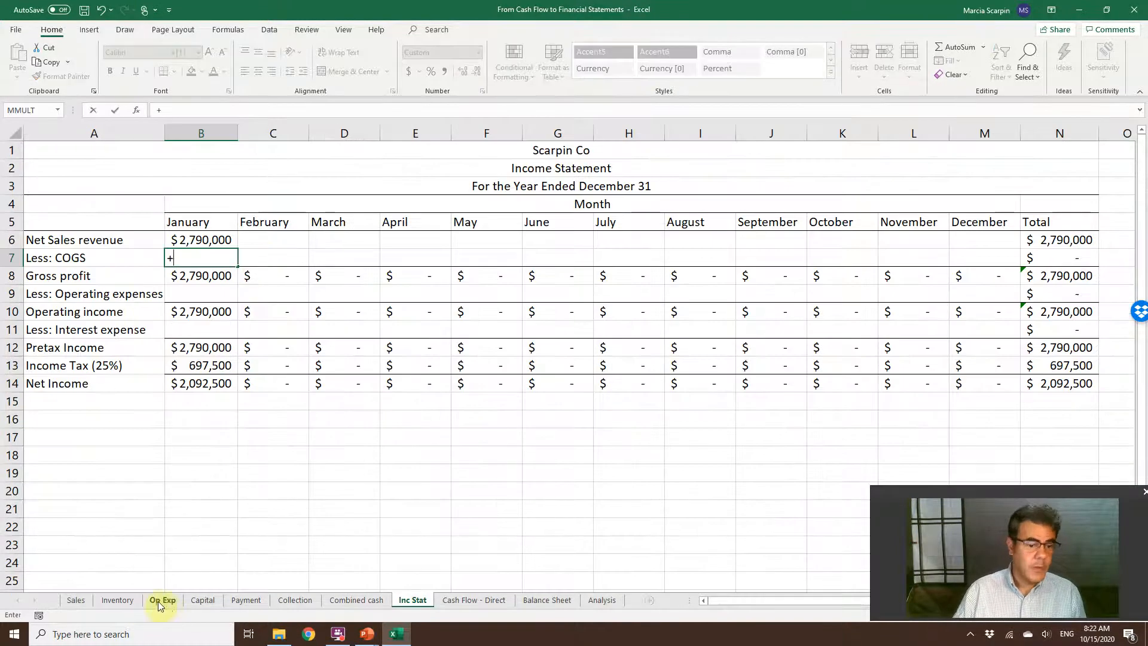
pyautogui.click(118, 599)
pyautogui.click(228, 285)
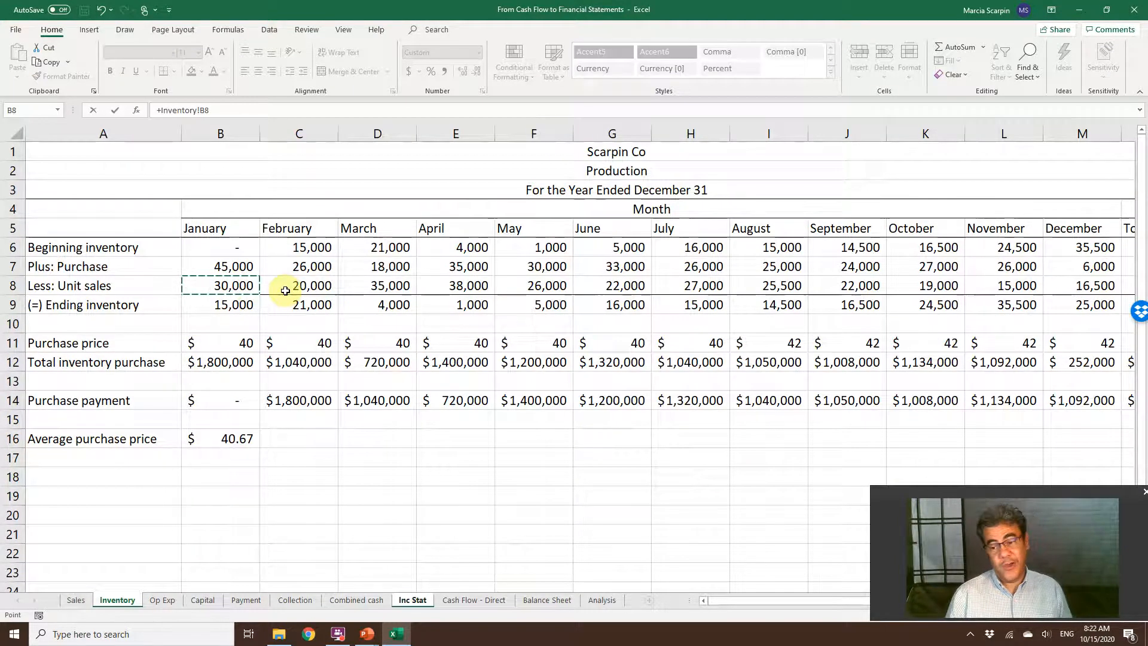
pyautogui.write('*')
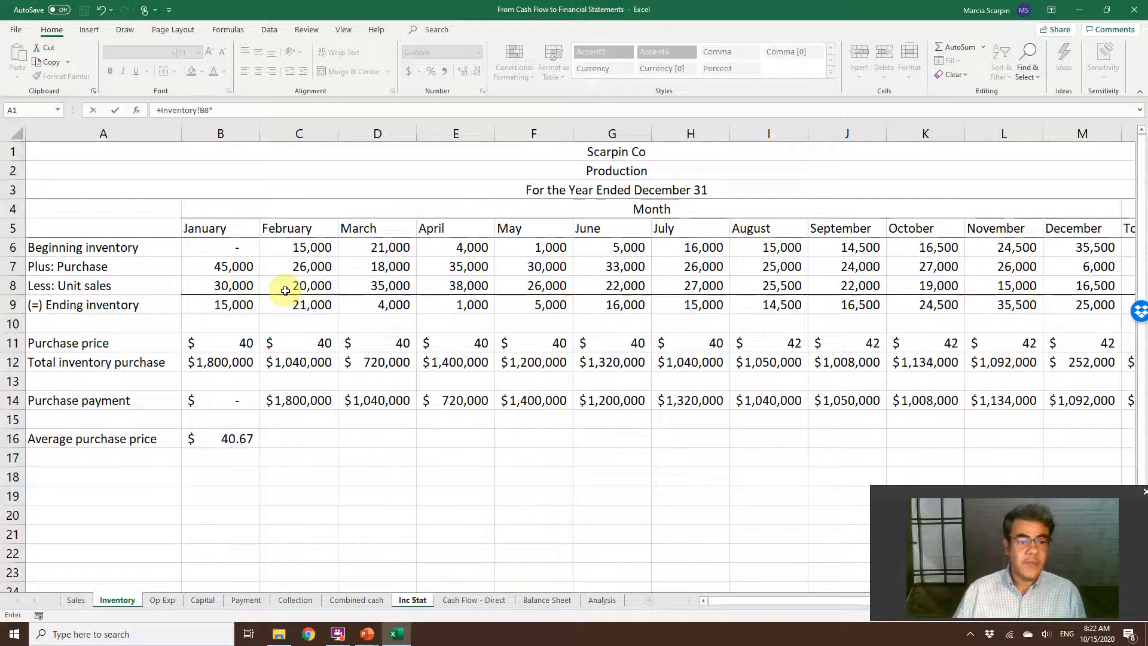
pyautogui.click(220, 439)
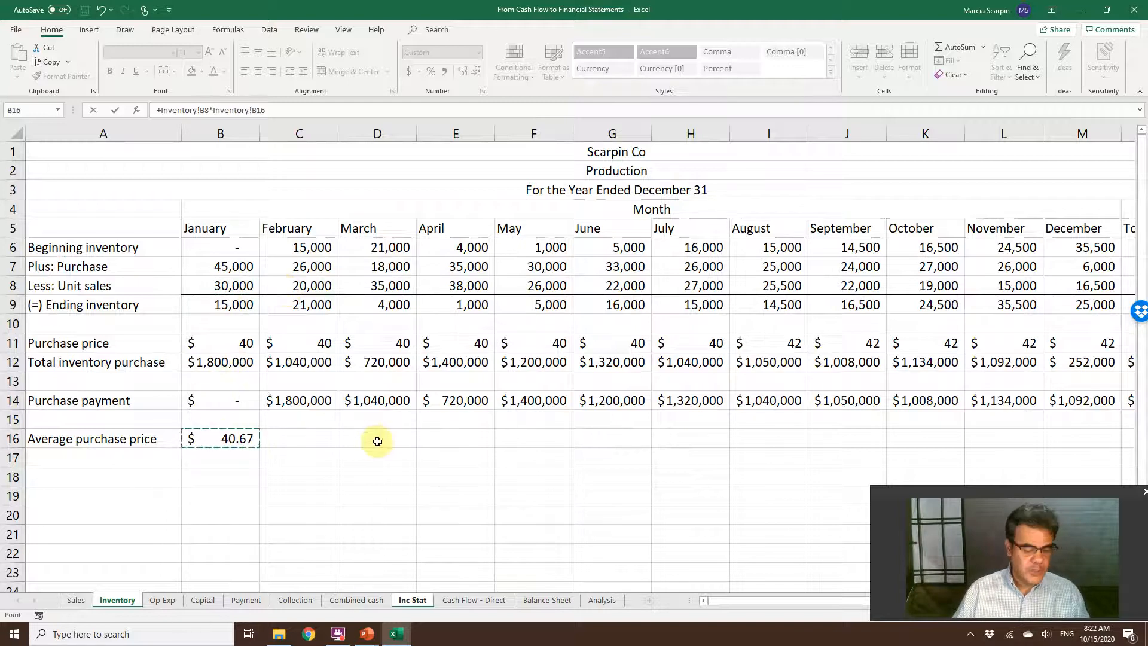
pyautogui.press('F4')
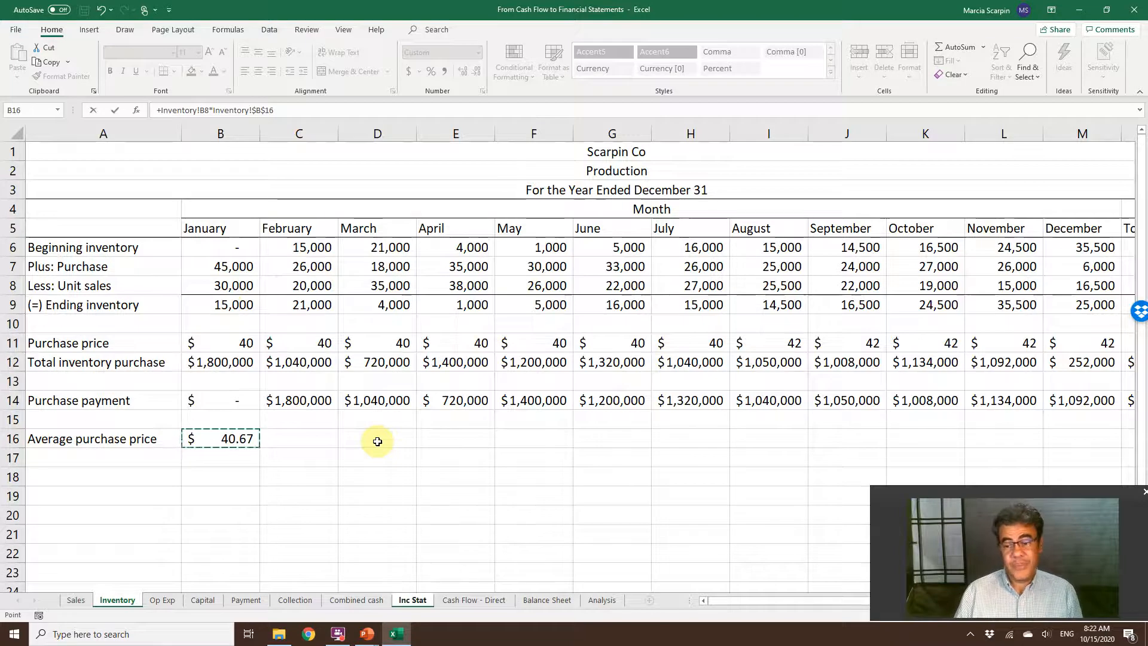
pyautogui.press('Return')
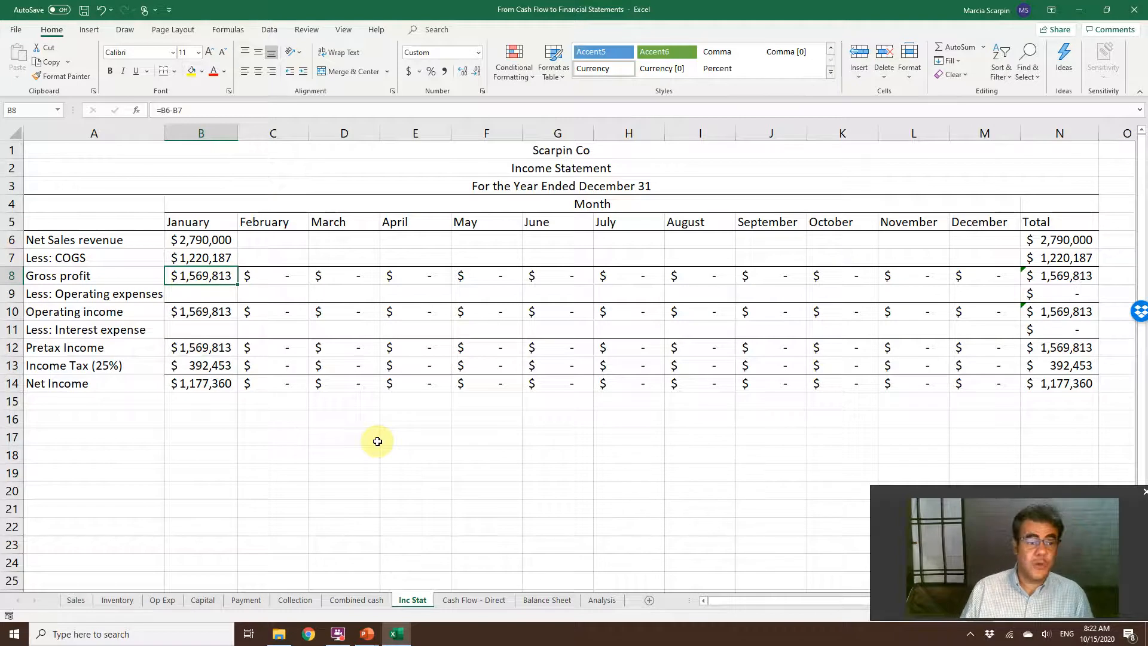
# Link January's operating expenses in B9 of the income statement to the total operating expenses in 'Op Exp'!B22
pyautogui.press('Down')
pyautogui.write('+')
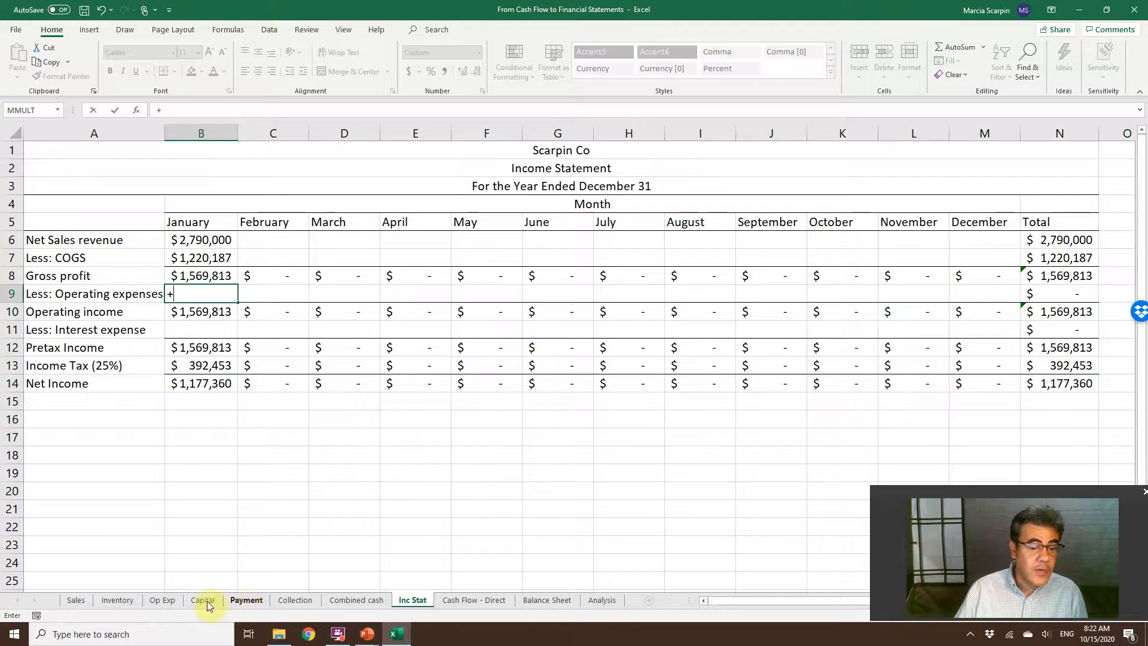
pyautogui.click(162, 600)
pyautogui.click(263, 473)
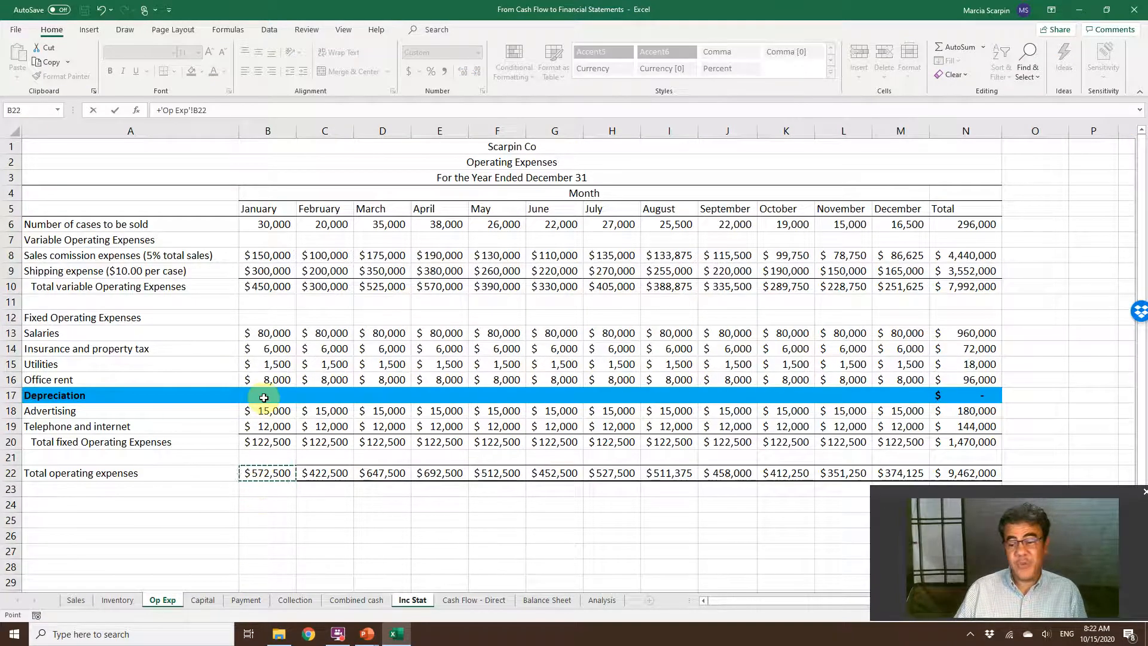
pyautogui.press('Return')
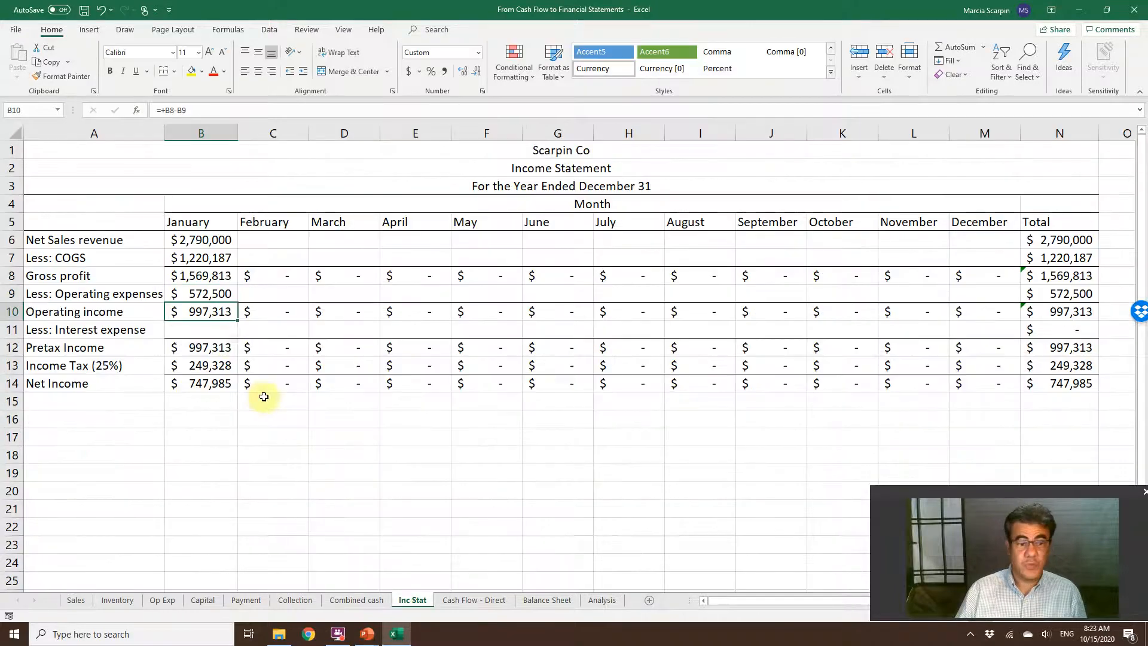
# Link January's interest expense in B11 to the interest payments in 'Combined cash'!B15, and check the income tax formula in B13
pyautogui.click(193, 325)
pyautogui.write('+')
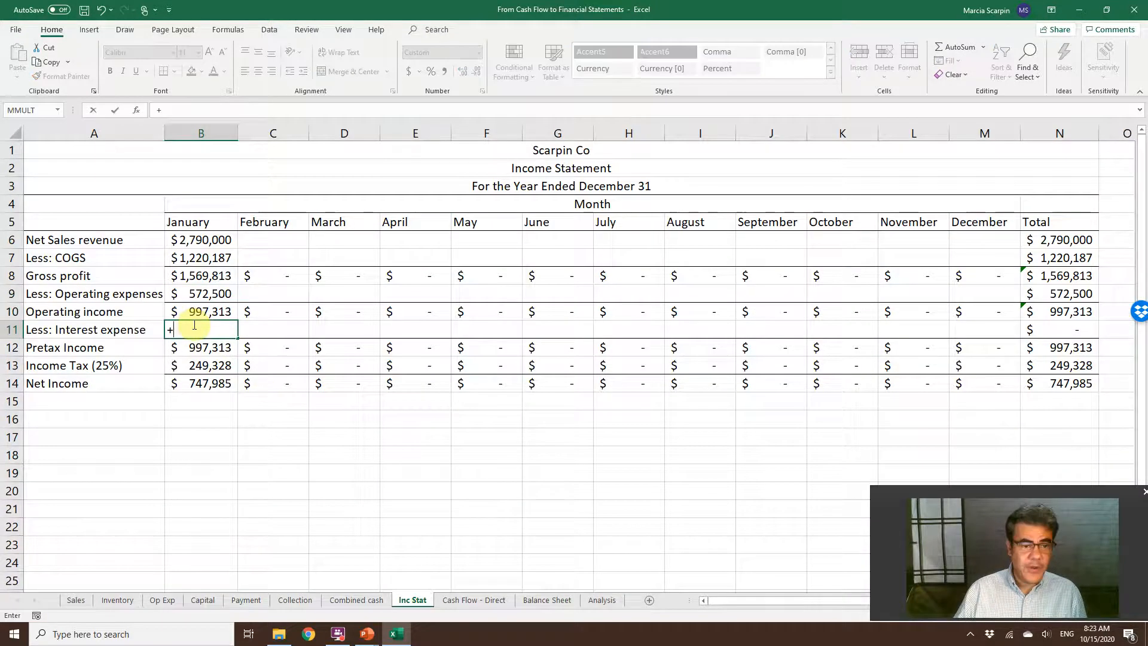
pyautogui.click(365, 599)
pyautogui.click(268, 400)
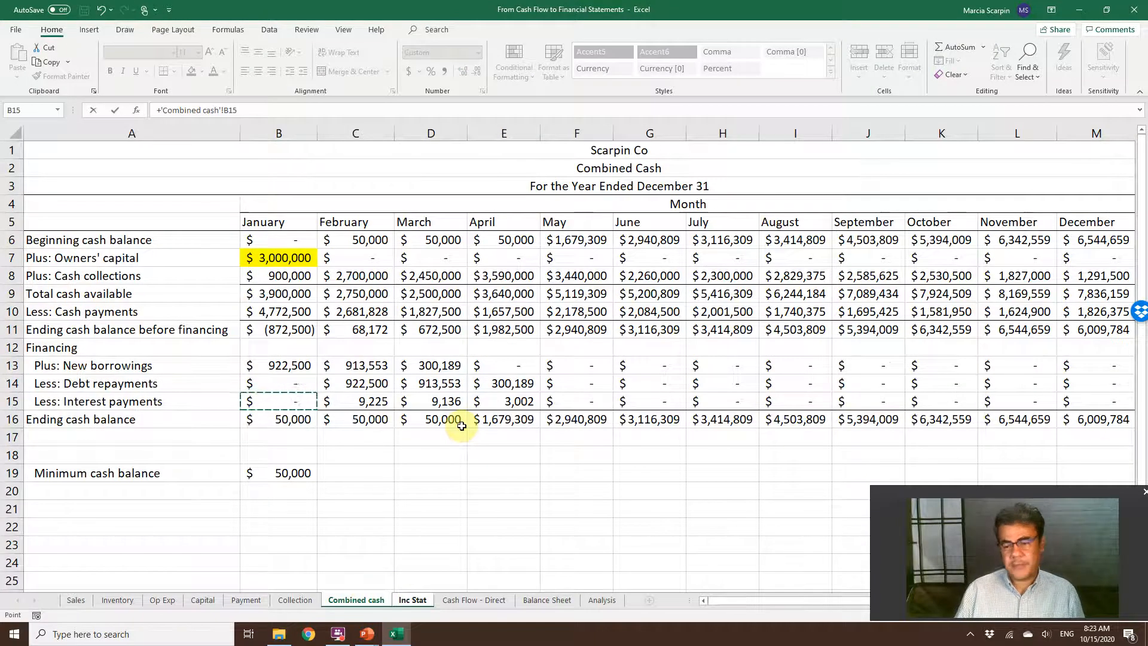
pyautogui.press('Return')
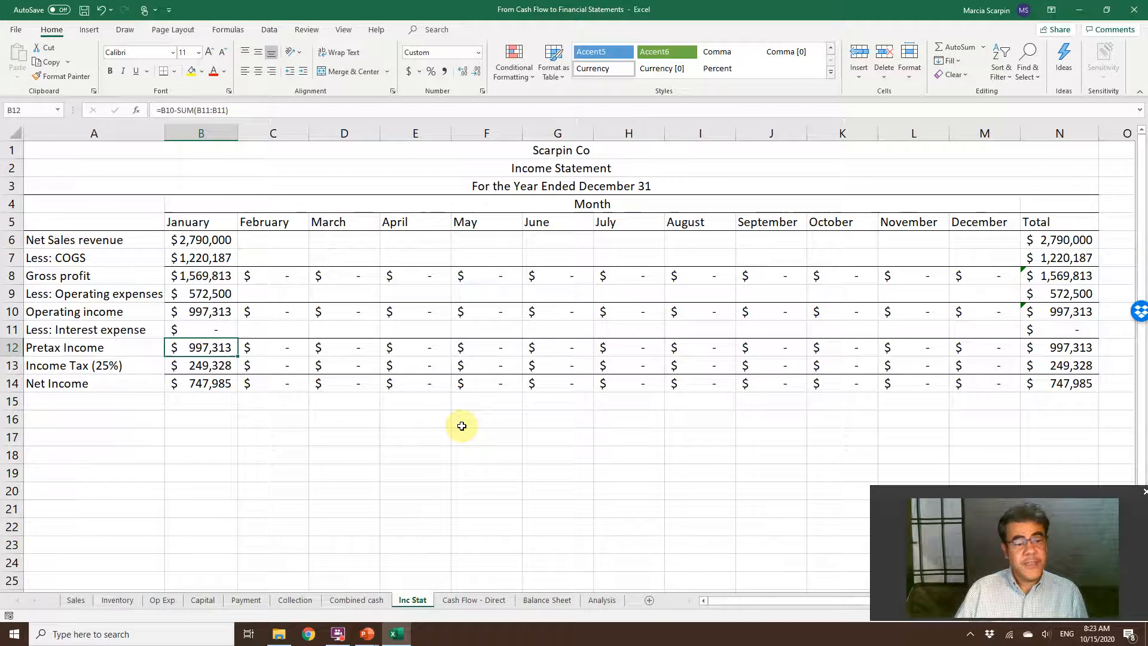
pyautogui.click(206, 364)
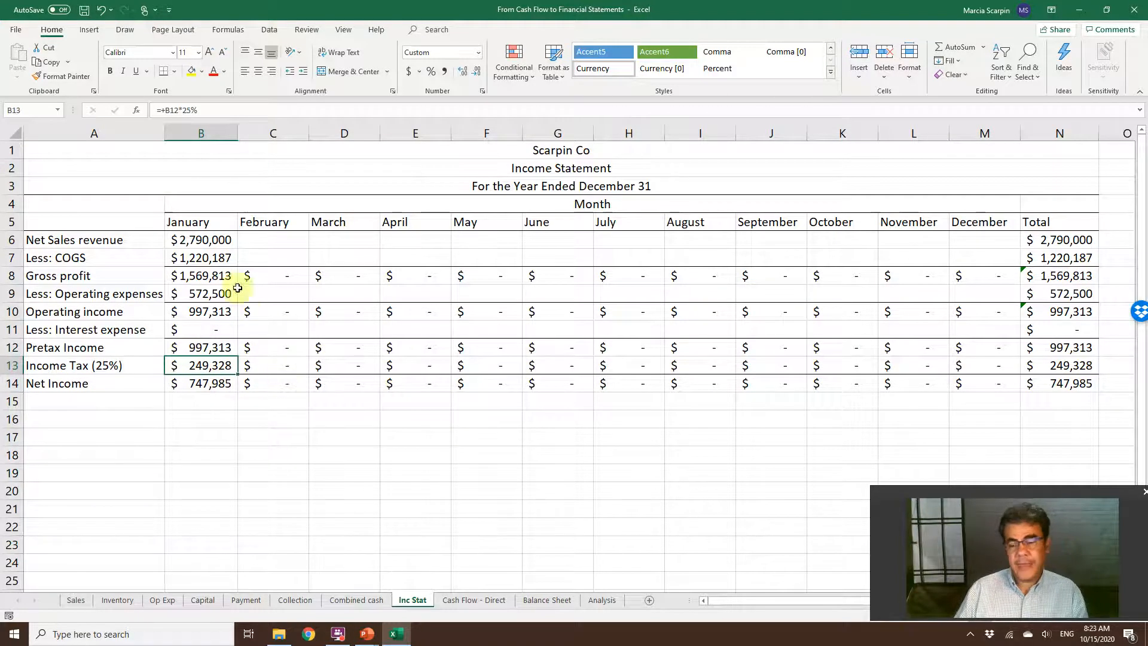
# Copy January's income statement formulas in B6:B14 across to December in column M
pyautogui.moveTo(200, 240); pyautogui.dragTo(206, 380)
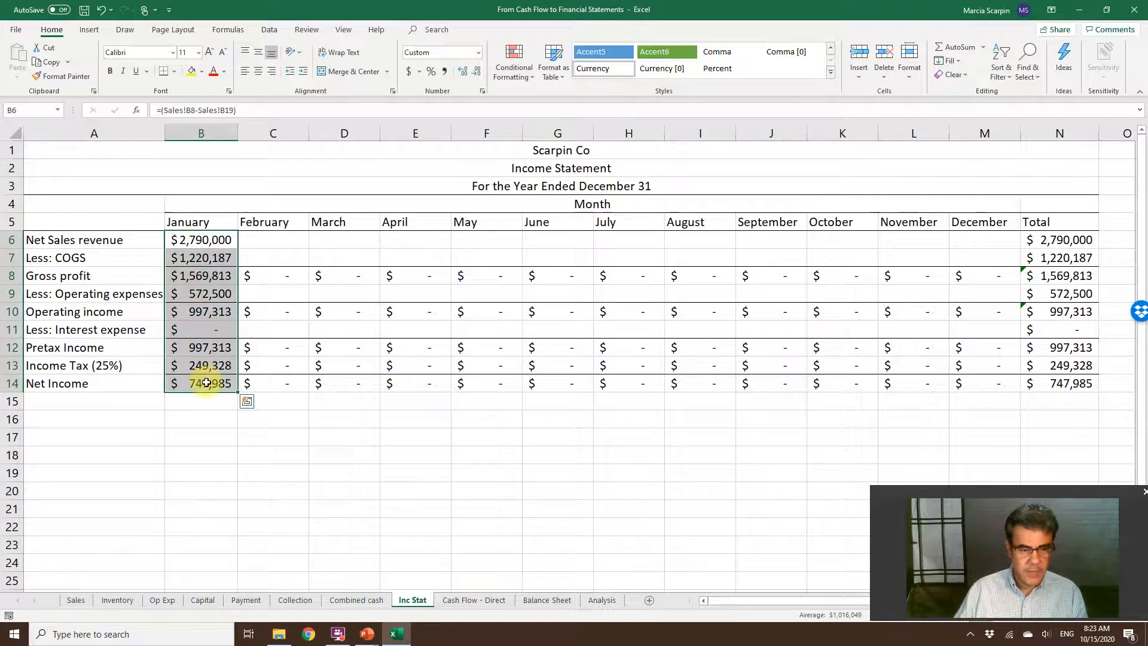
pyautogui.hotkey('ctrl', 'c')
pyautogui.hotkey('shift', 'Right')
pyautogui.hotkey('shift', 'Right')
pyautogui.hotkey('shift', 'Right')
pyautogui.hotkey('shift', 'Right')
pyautogui.hotkey('shift', 'Right')
pyautogui.hotkey('shift', 'Right')
pyautogui.hotkey('shift', 'Right')
pyautogui.hotkey('shift', 'Right')
pyautogui.hotkey('shift', 'Right')
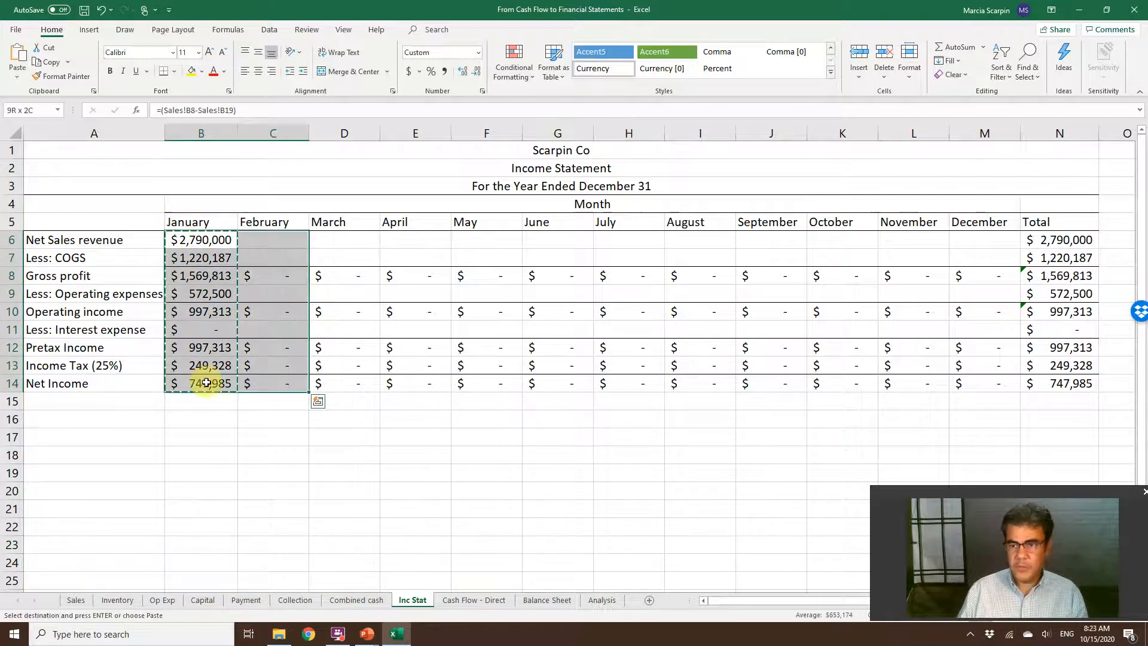
pyautogui.hotkey('shift', 'Right')
pyautogui.hotkey('shift', 'Right')
pyautogui.press('Return')
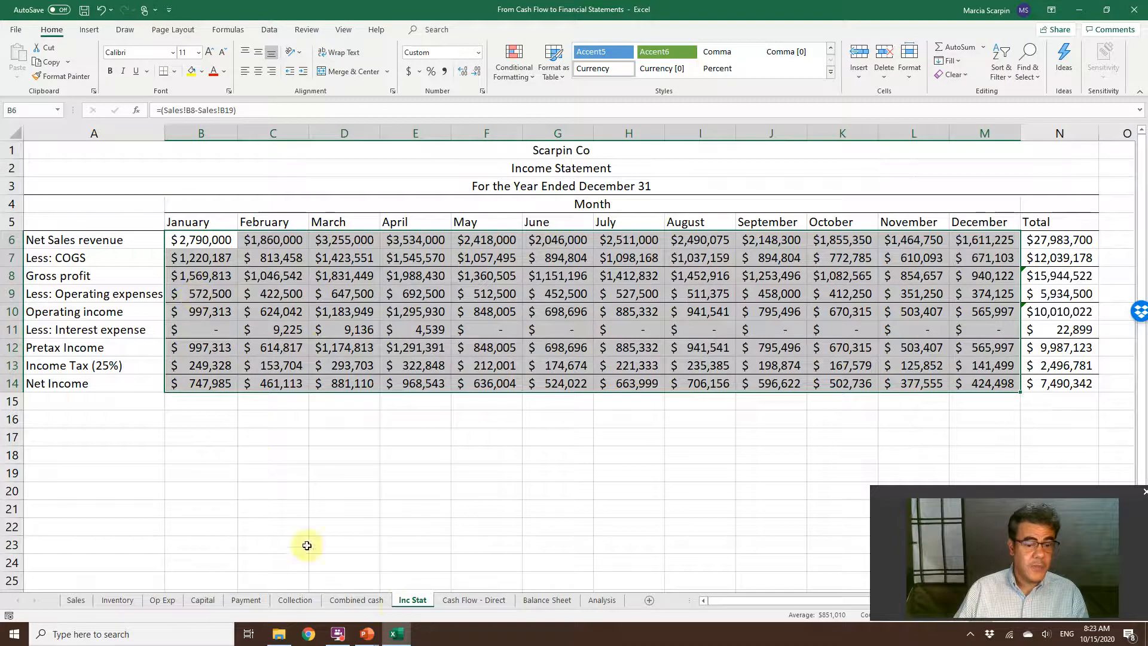
# Calculate the facilities' monthly depreciation in B14 of the Capital sheet as cost minus residual value over useful life, using (C6-B13)/B12/12
pyautogui.click(206, 292)
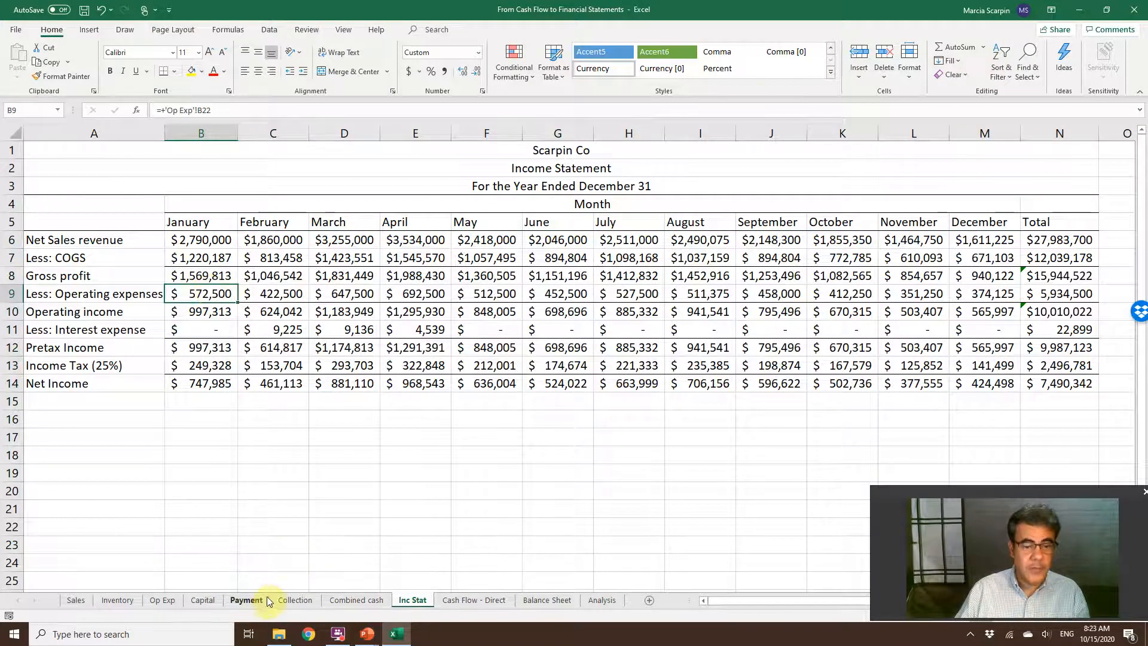
pyautogui.click(209, 599)
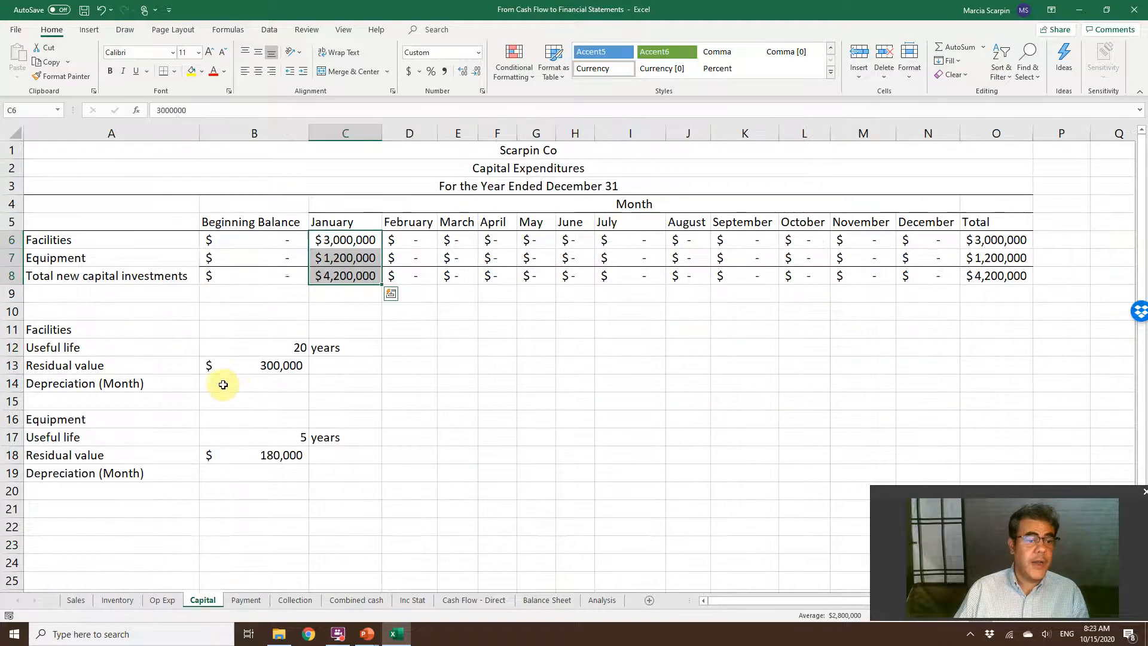
pyautogui.click(235, 383)
pyautogui.write('+(')
pyautogui.click(356, 235)
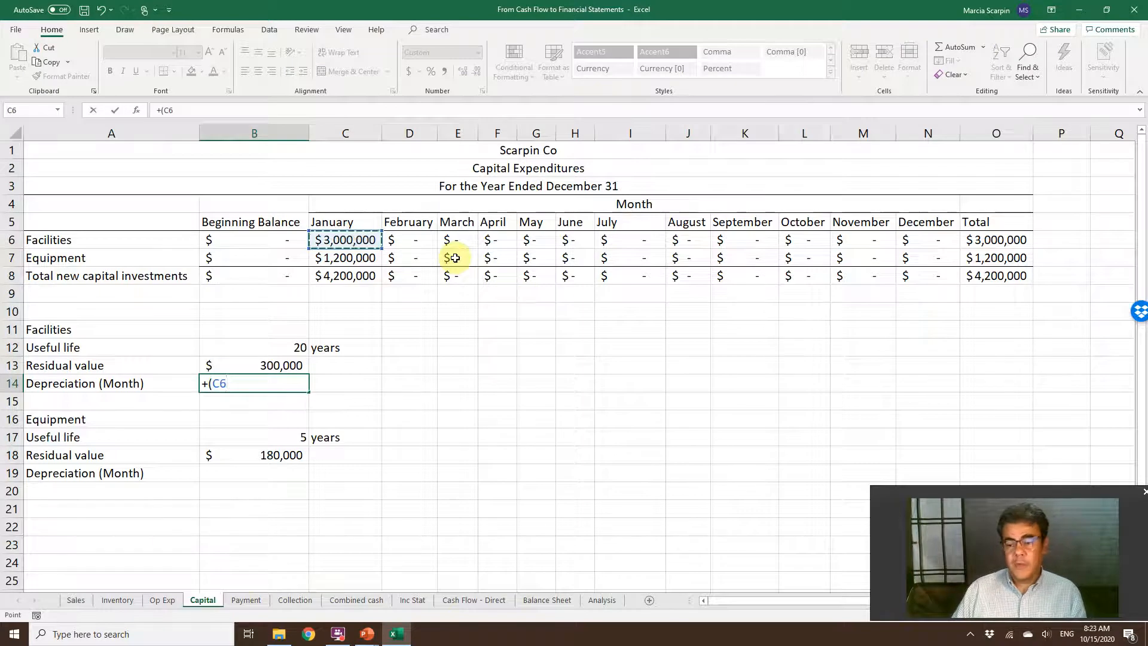
pyautogui.write('-')
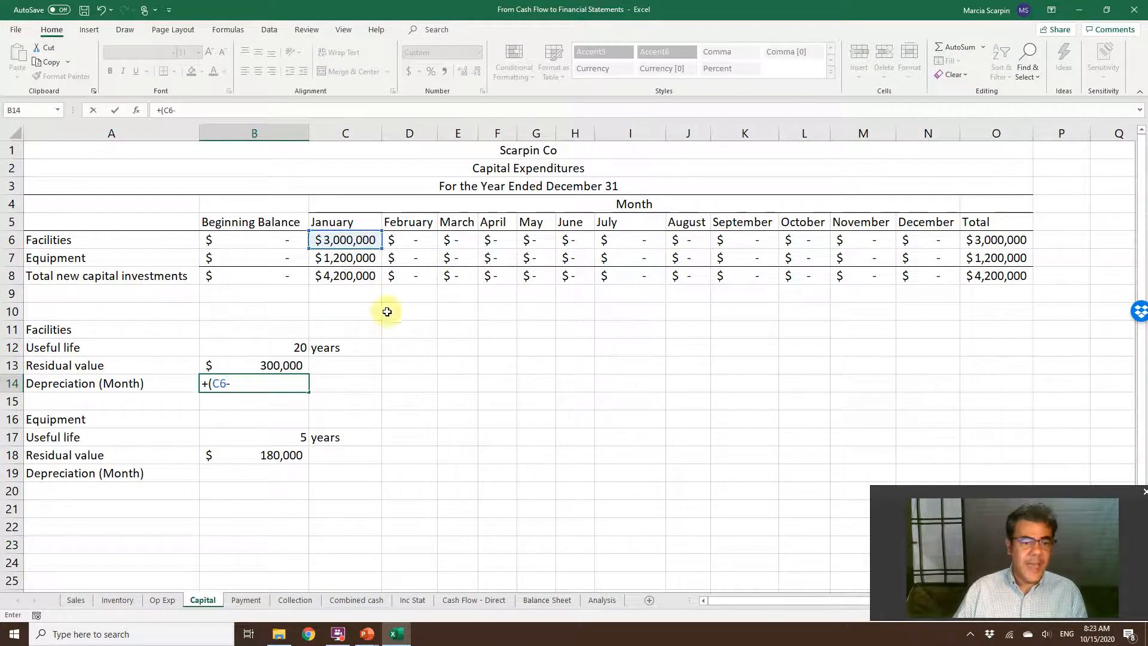
pyautogui.click(279, 370)
pyautogui.write('0')
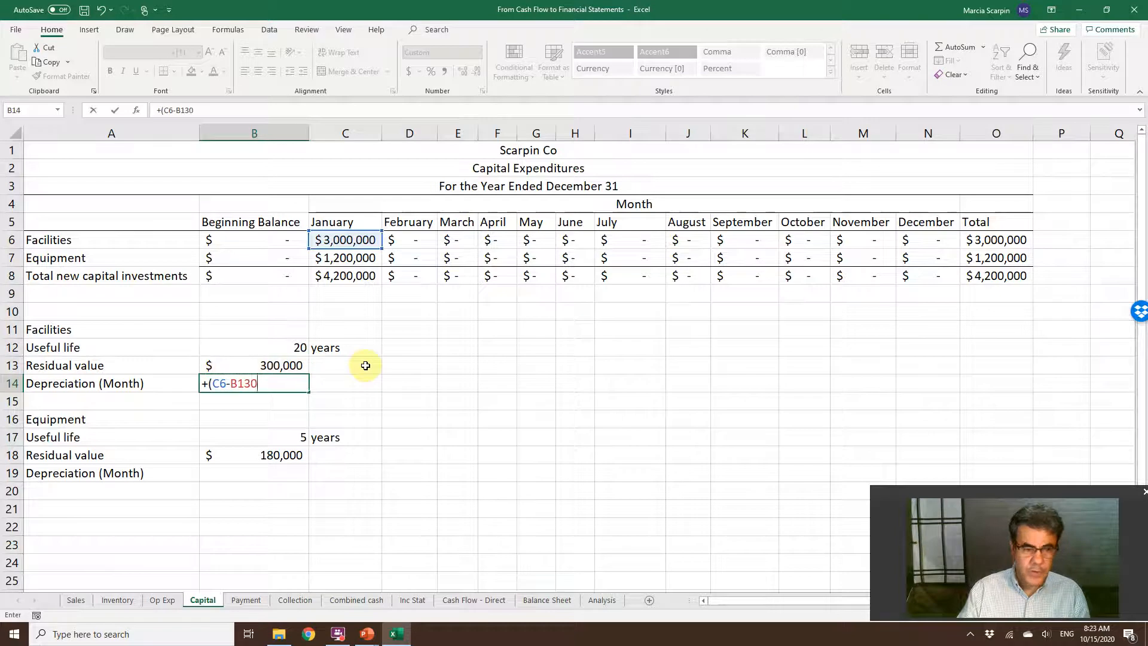
pyautogui.press('BackSpace')
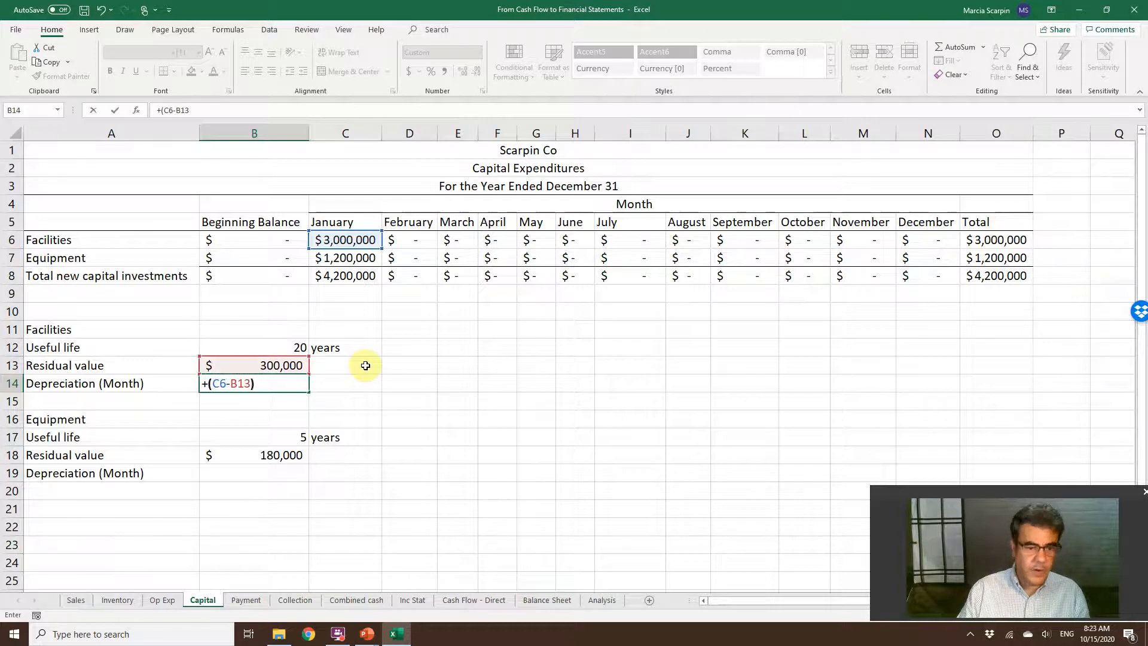
pyautogui.click(274, 350)
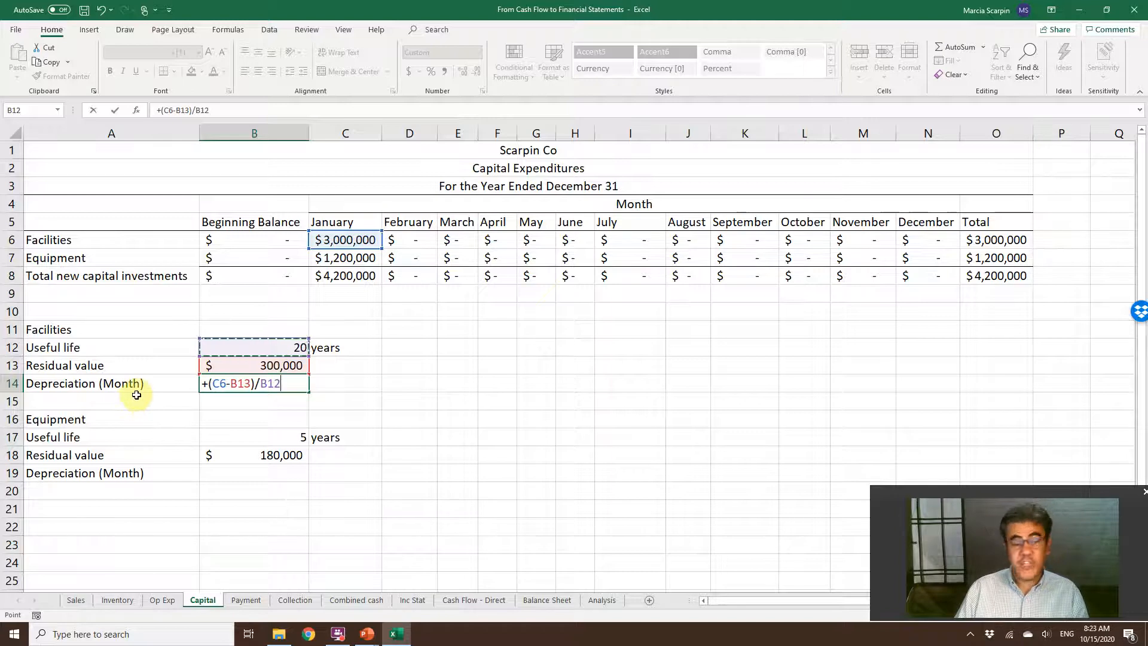
pyautogui.write('/12')
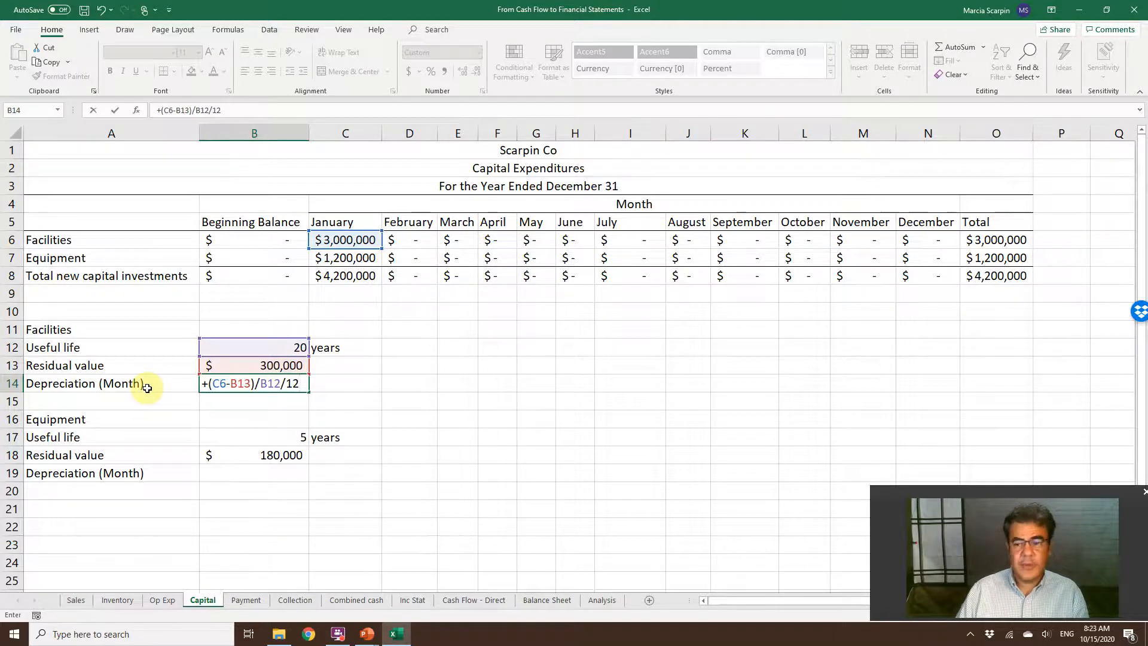
pyautogui.press('Return')
# Calculate the equipment's monthly depreciation in B19 with =(C7-B18)/B17/12
pyautogui.press('Down')
pyautogui.press('Down')
pyautogui.press('Down')
pyautogui.press('Down')
pyautogui.write('=(')
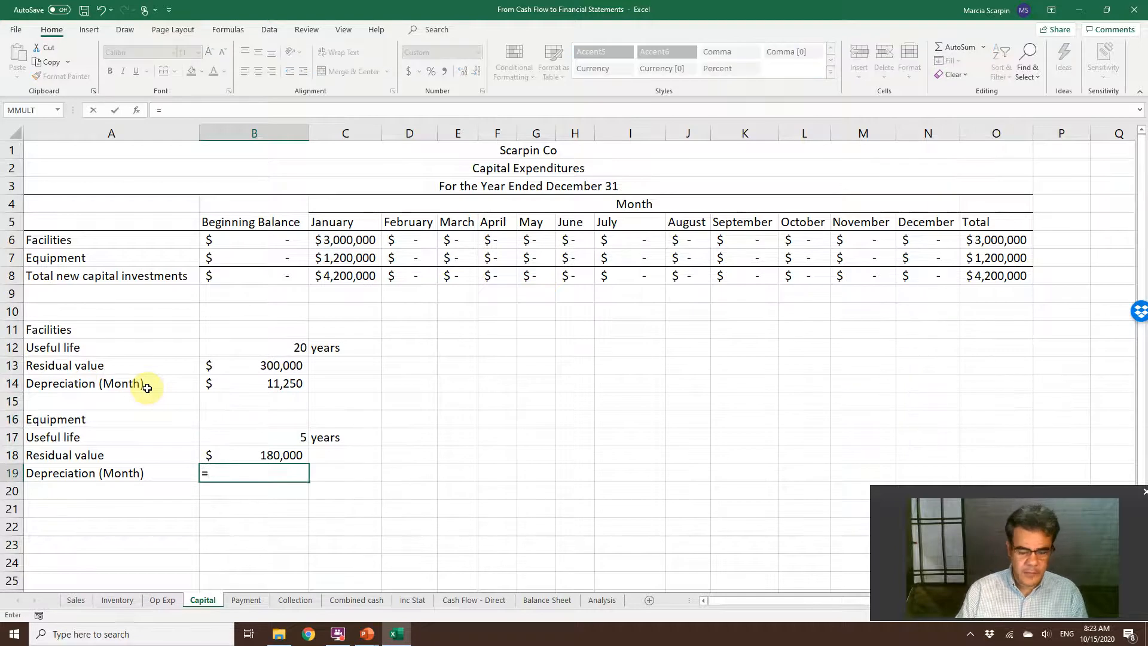
pyautogui.click(353, 257)
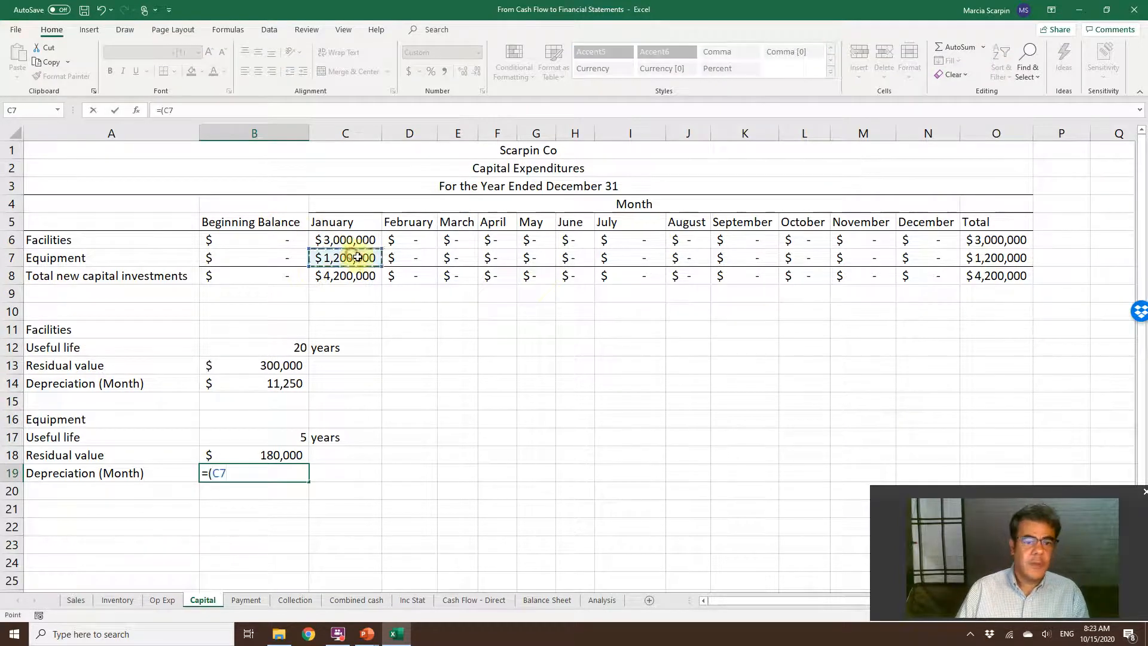
pyautogui.write('-')
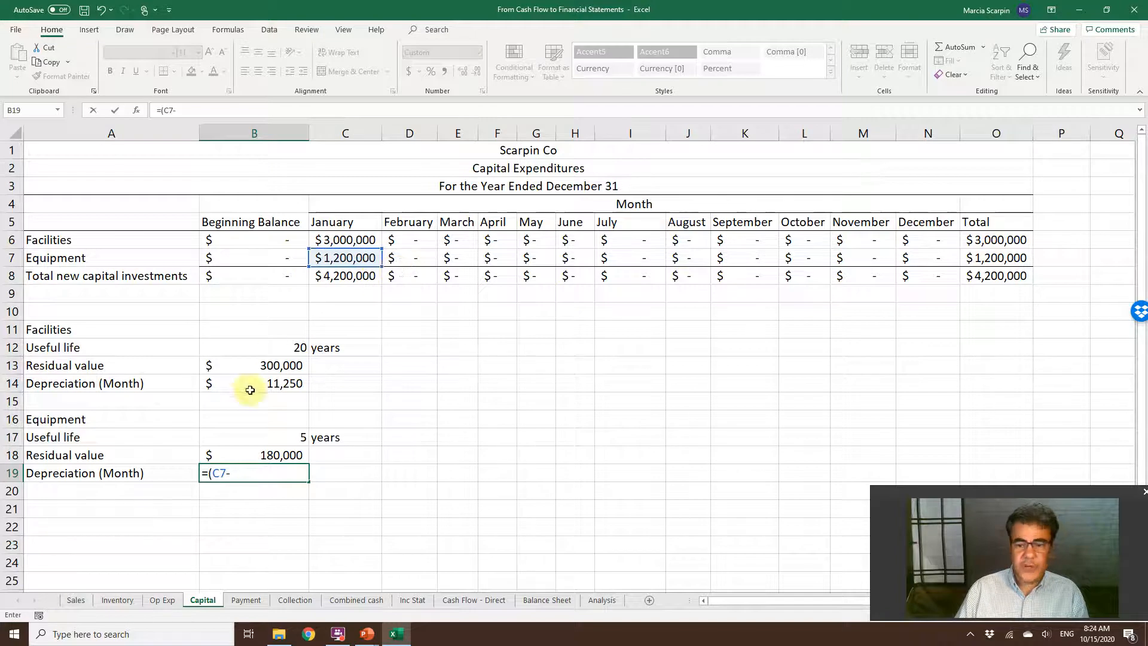
pyautogui.click(281, 454)
pyautogui.write(')')
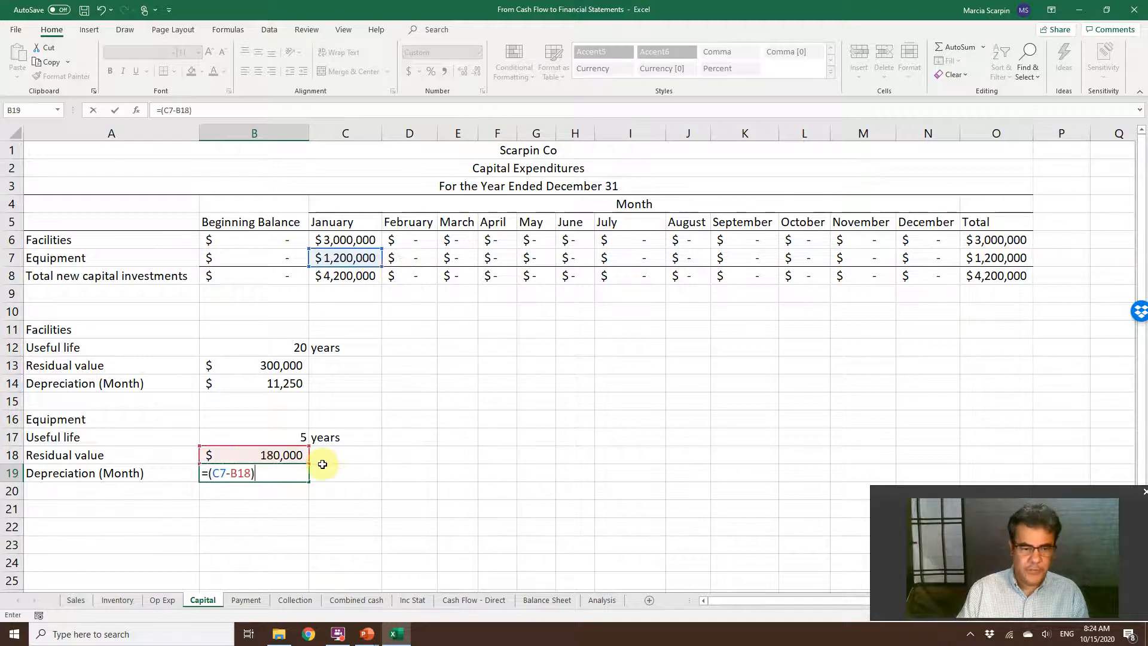
pyautogui.write('/')
pyautogui.click(250, 434)
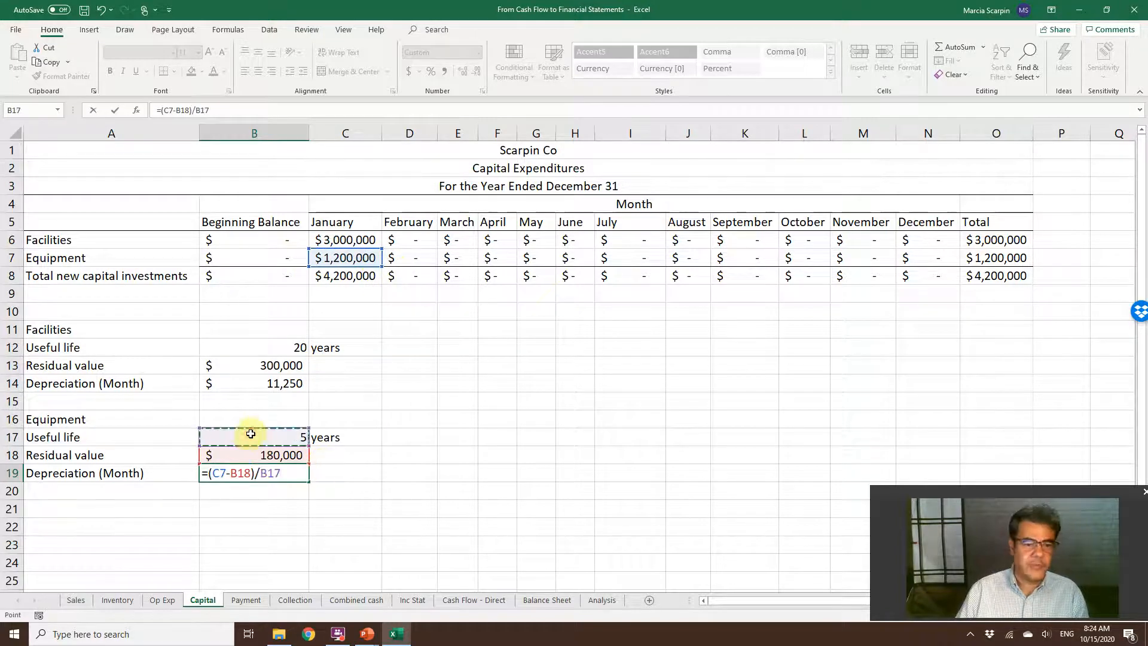
pyautogui.write('/12')
pyautogui.press('Return')
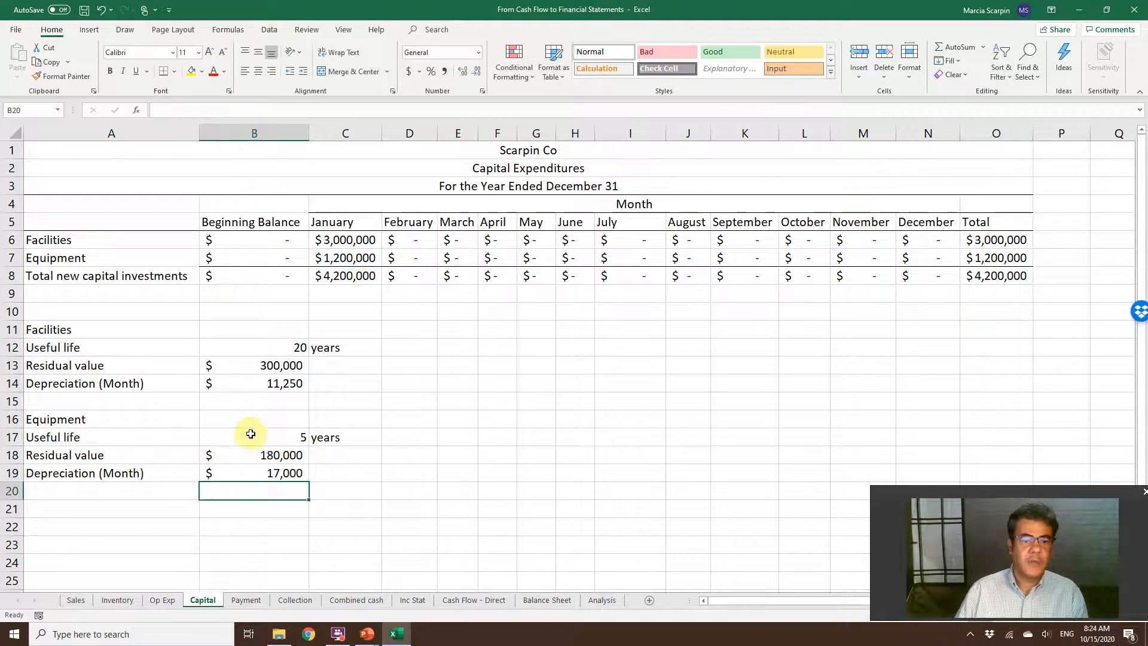
# Enter January's depreciation in B17 of the Op Exp sheet as facilities plus equipment depreciation, using absolute references Capital!$B$14+Capital!$B$19
pyautogui.click(162, 600)
pyautogui.click(267, 395)
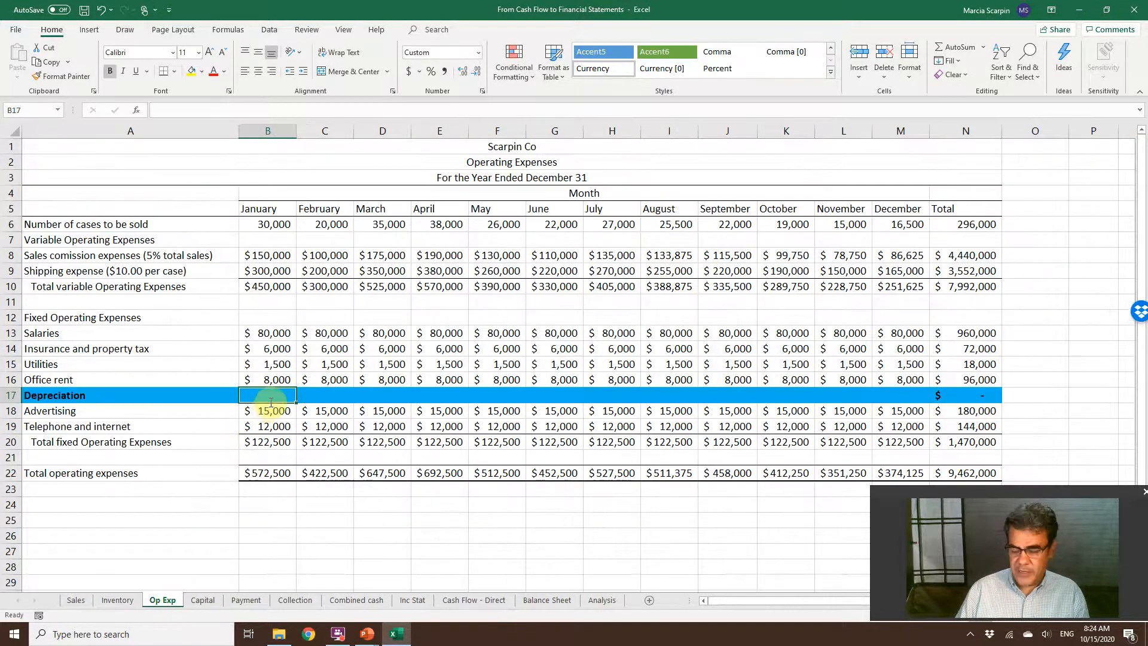
pyautogui.write('+')
pyautogui.click(202, 599)
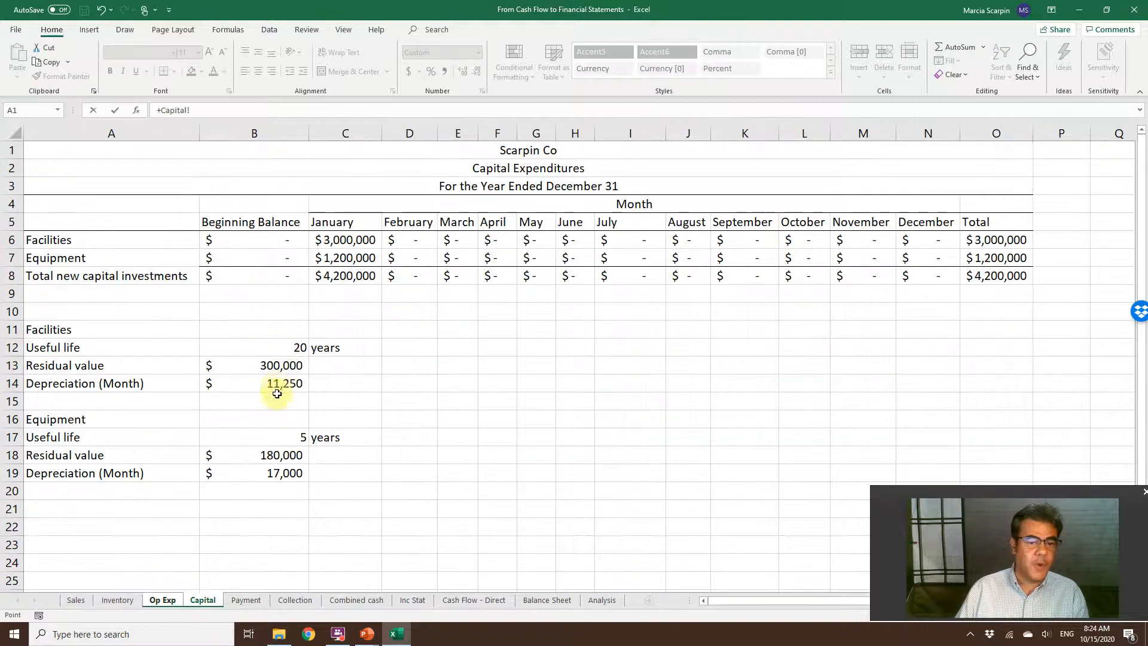
pyautogui.click(276, 386)
pyautogui.press('F4')
pyautogui.write('+')
pyautogui.click(281, 470)
pyautogui.press('F4')
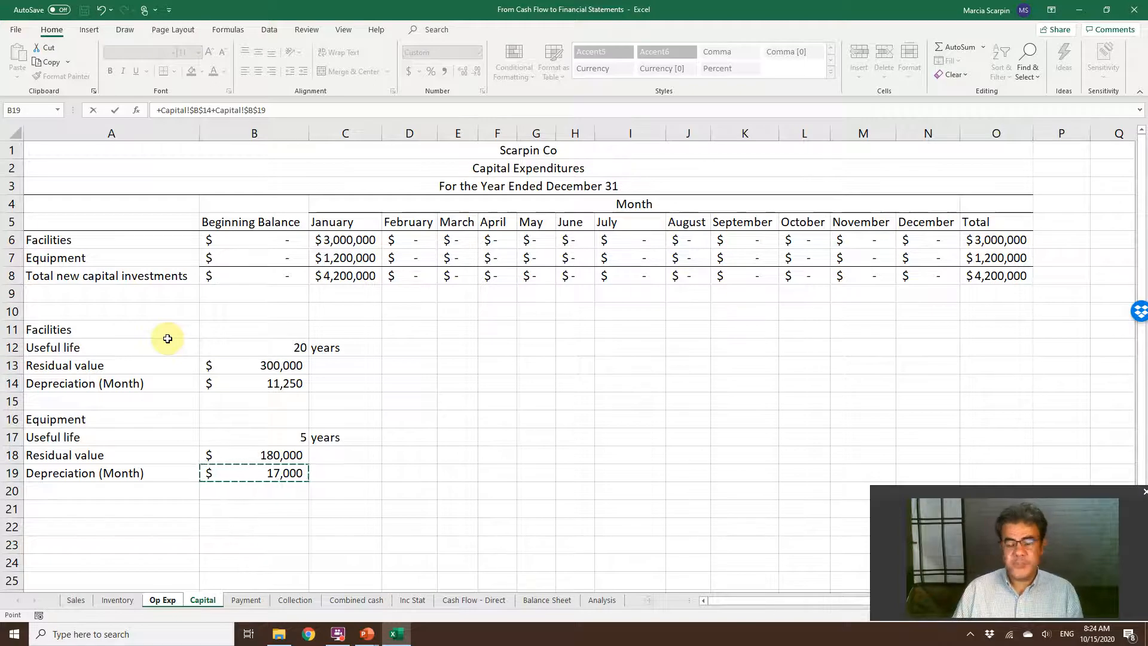
pyautogui.press('Return')
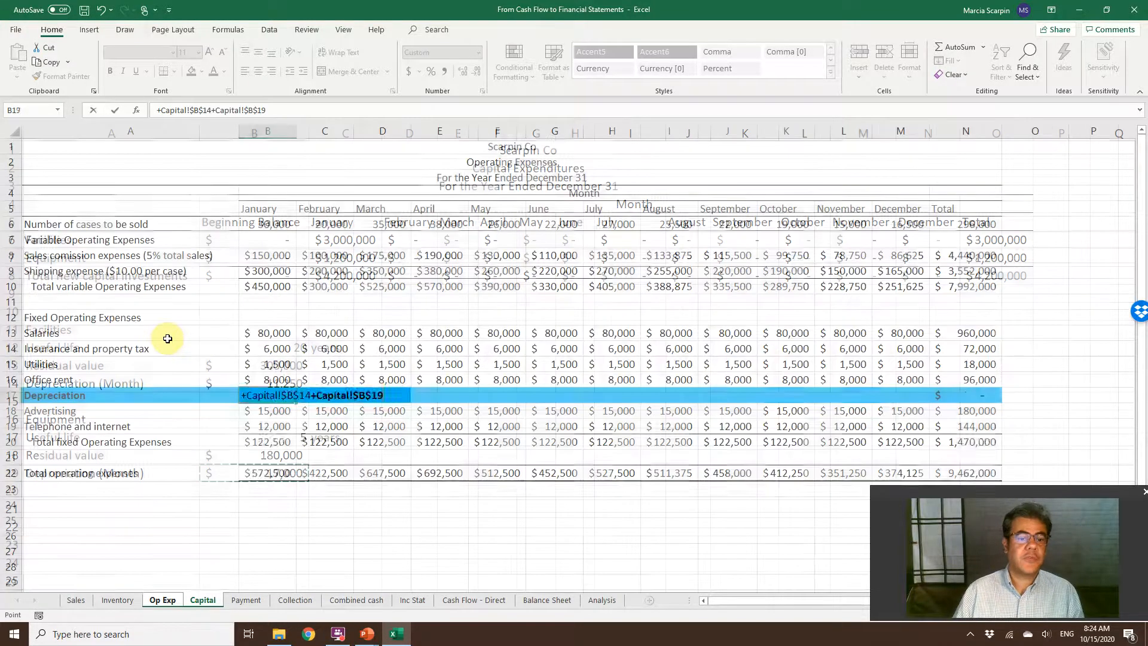
# Copy January's depreciation formula across row 17 to December, and review the updated income statement on the Inc Stat sheet
pyautogui.hotkey('ctrl', 'c')
pyautogui.hotkey('shift', 'Right')
pyautogui.hotkey('shift', 'Right')
pyautogui.hotkey('shift', 'Right')
pyautogui.hotkey('shift', 'Right')
pyautogui.hotkey('shift', 'Right')
pyautogui.hotkey('shift', 'Right')
pyautogui.hotkey('shift', 'Right')
pyautogui.hotkey('shift', 'Right')
pyautogui.hotkey('shift', 'Right')
pyautogui.hotkey('shift', 'Right')
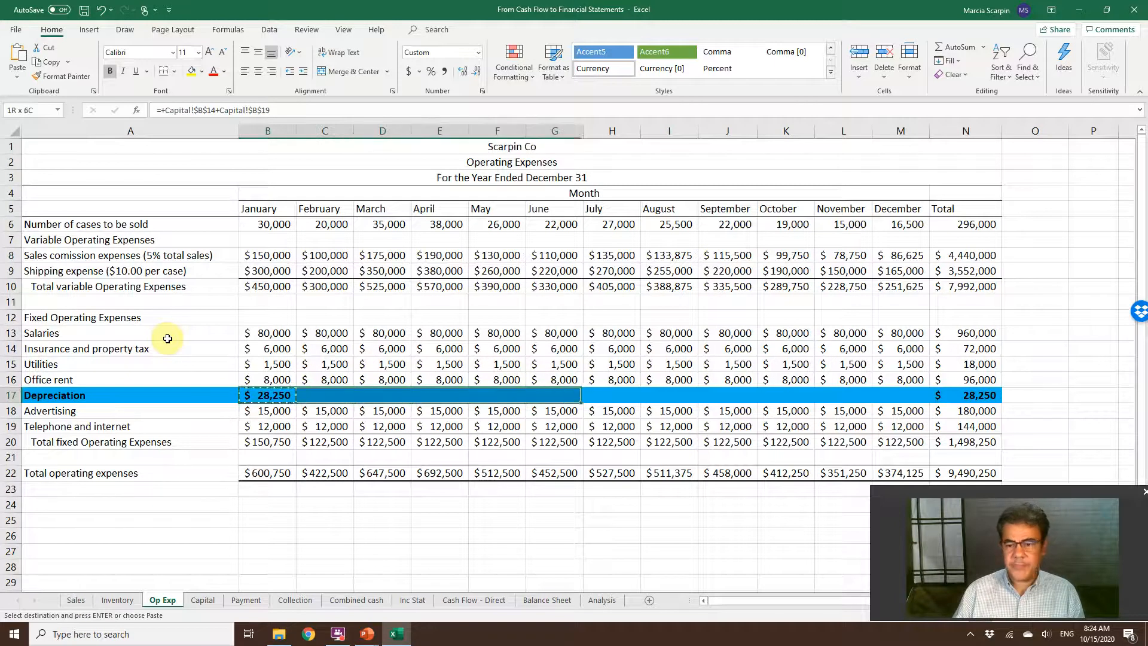
pyautogui.hotkey('ctrl', 'v')
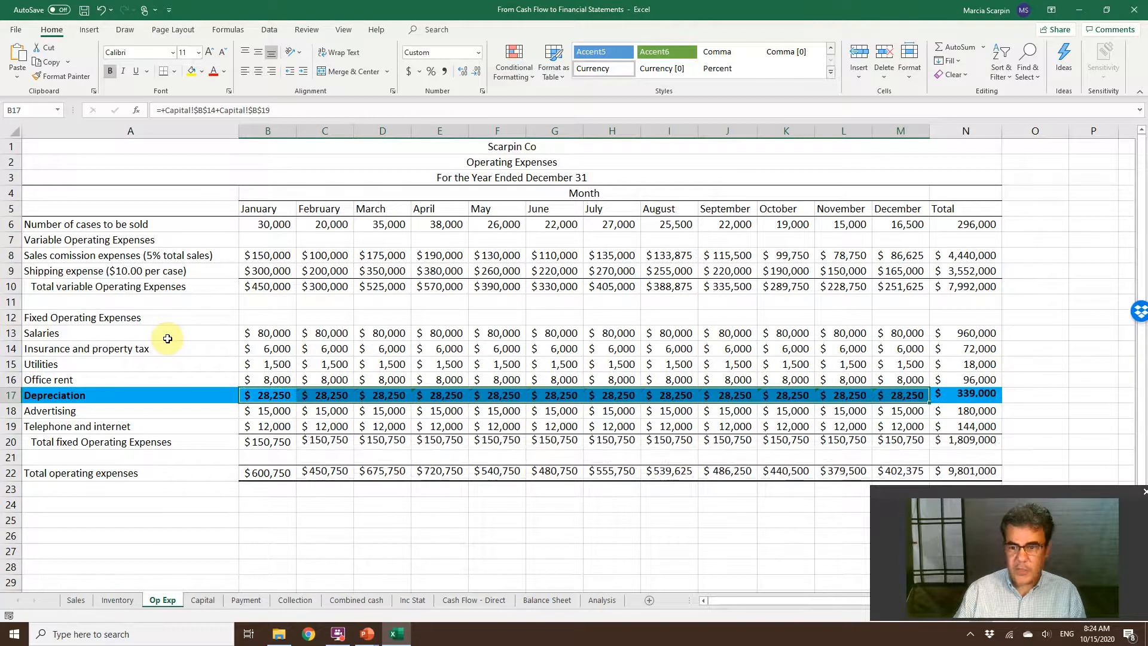
pyautogui.click(435, 333)
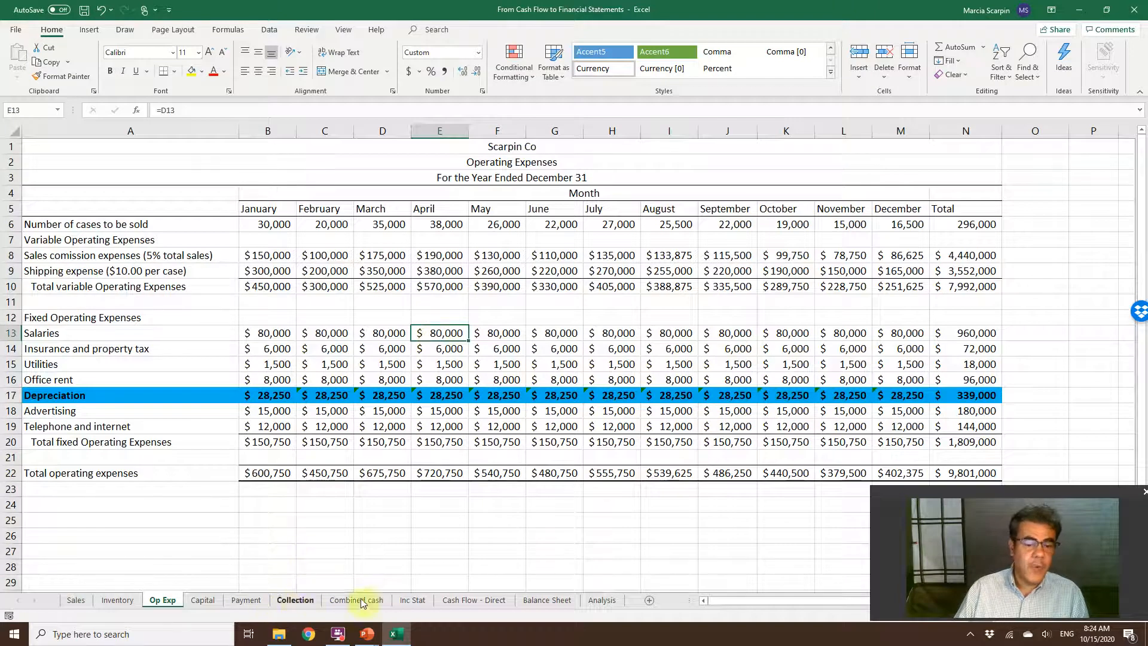
pyautogui.click(400, 602)
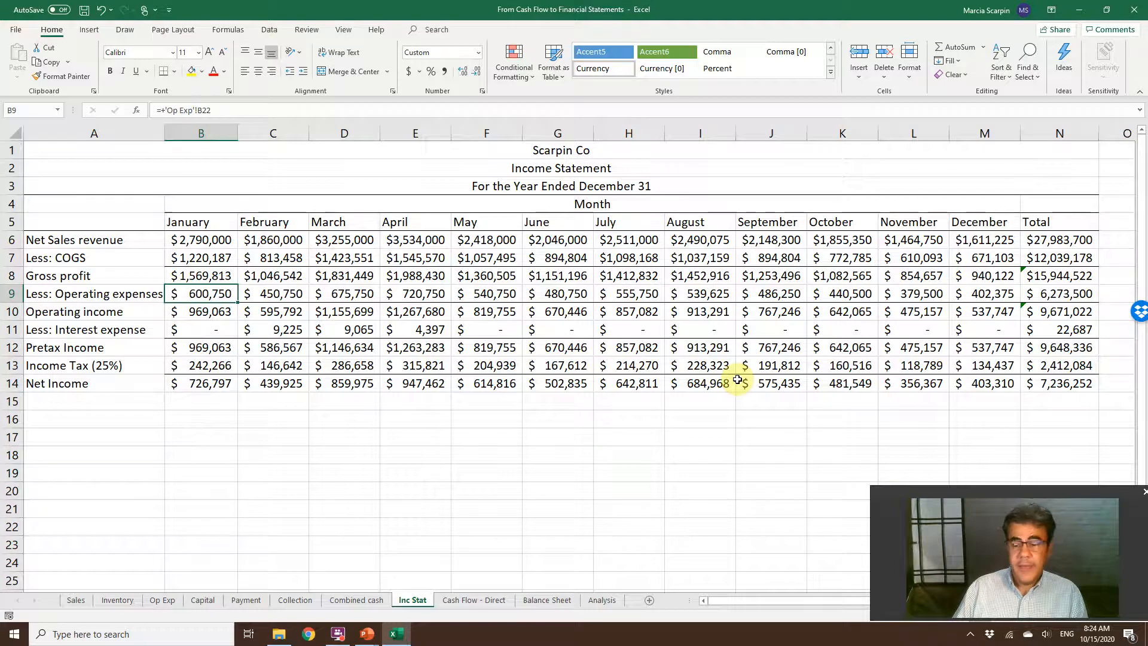
# Link January's sales cash collections in B7 of the Cash Flow - Direct sheet to the Collection sheet using +Collection!B9
pyautogui.click(464, 600)
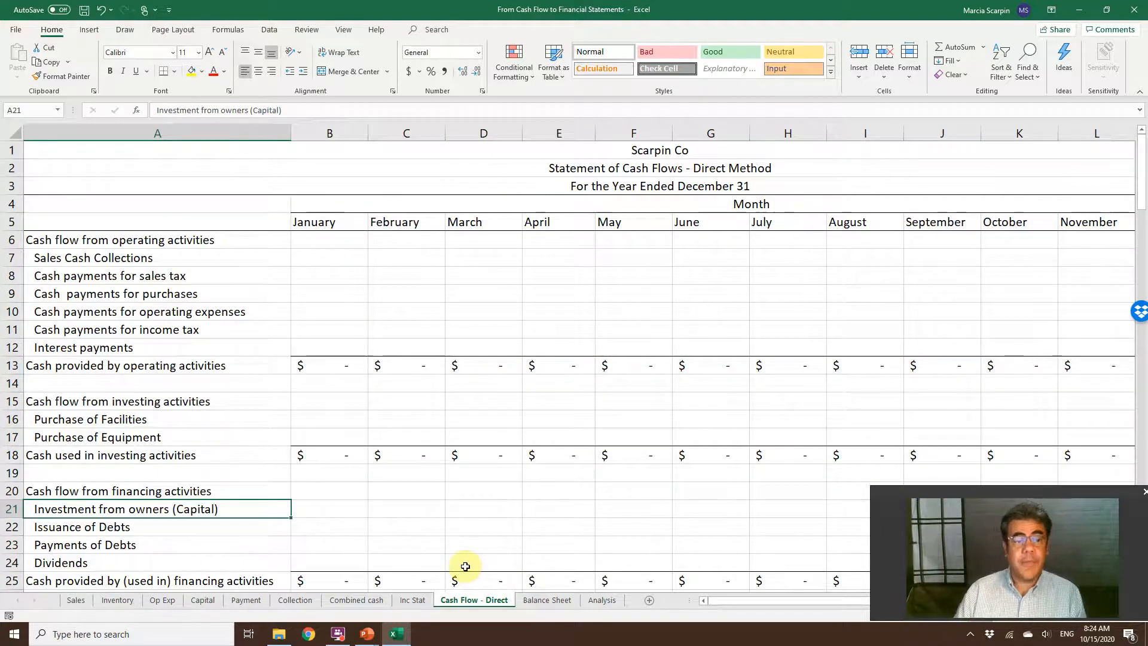
pyautogui.click(328, 252)
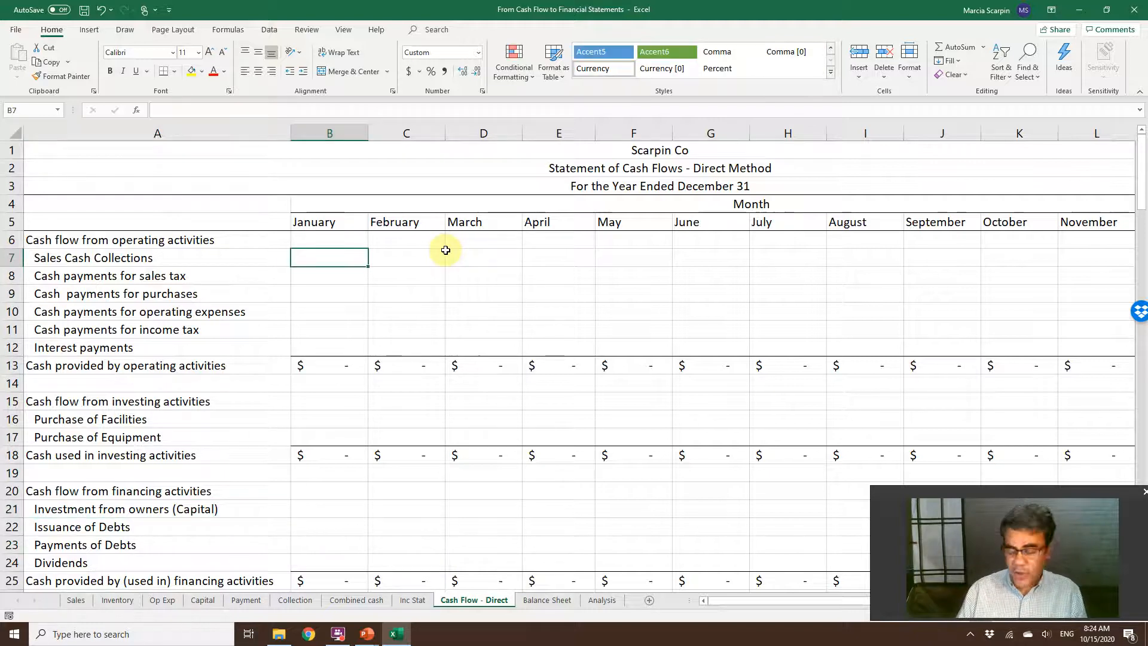
pyautogui.write('+')
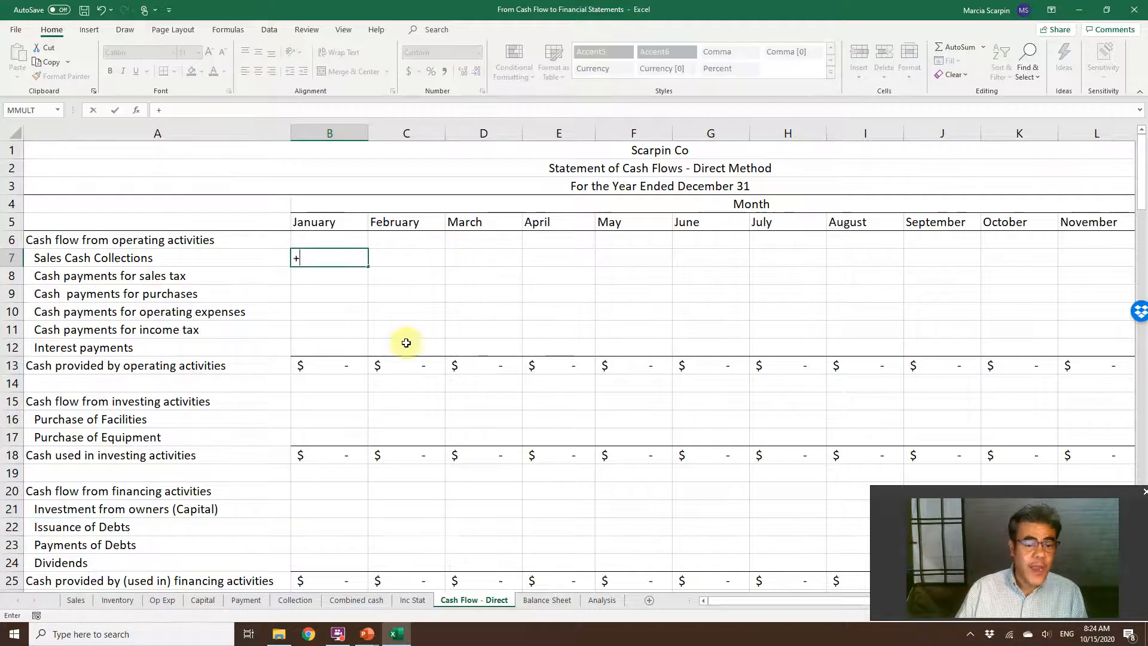
pyautogui.click(293, 601)
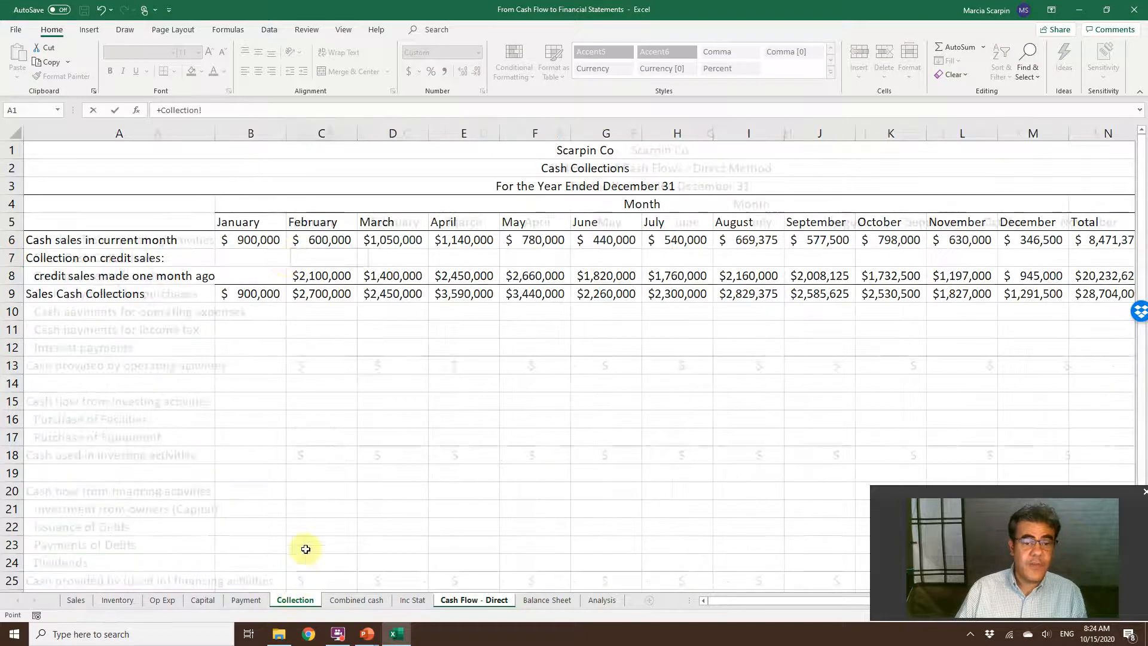
pyautogui.click(256, 294)
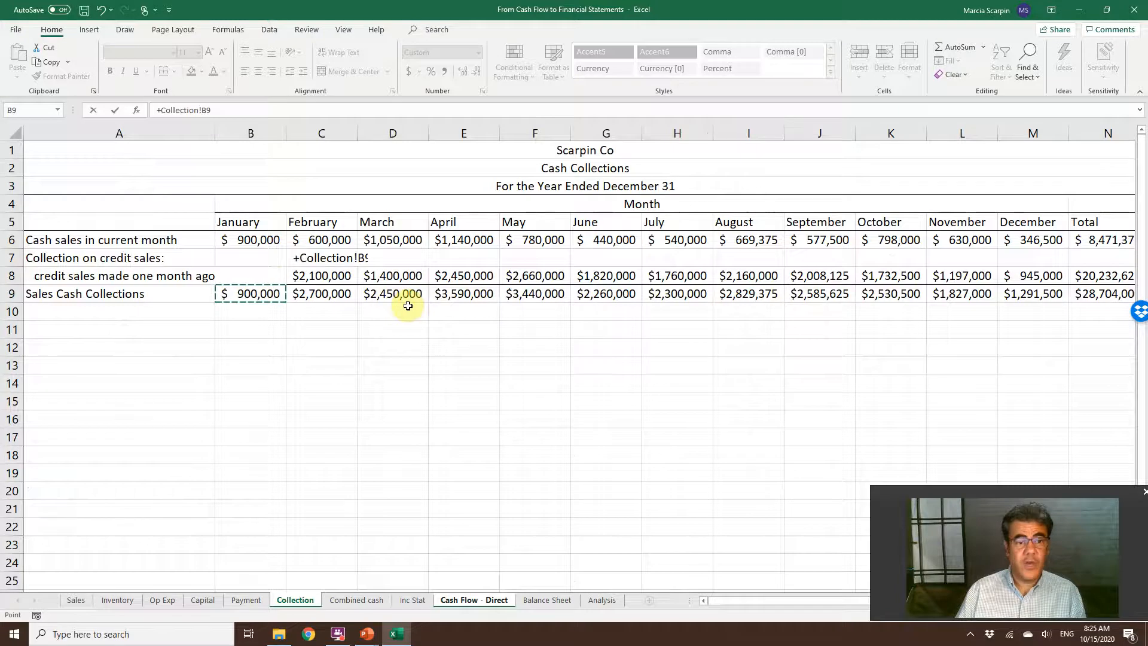
pyautogui.press('Return')
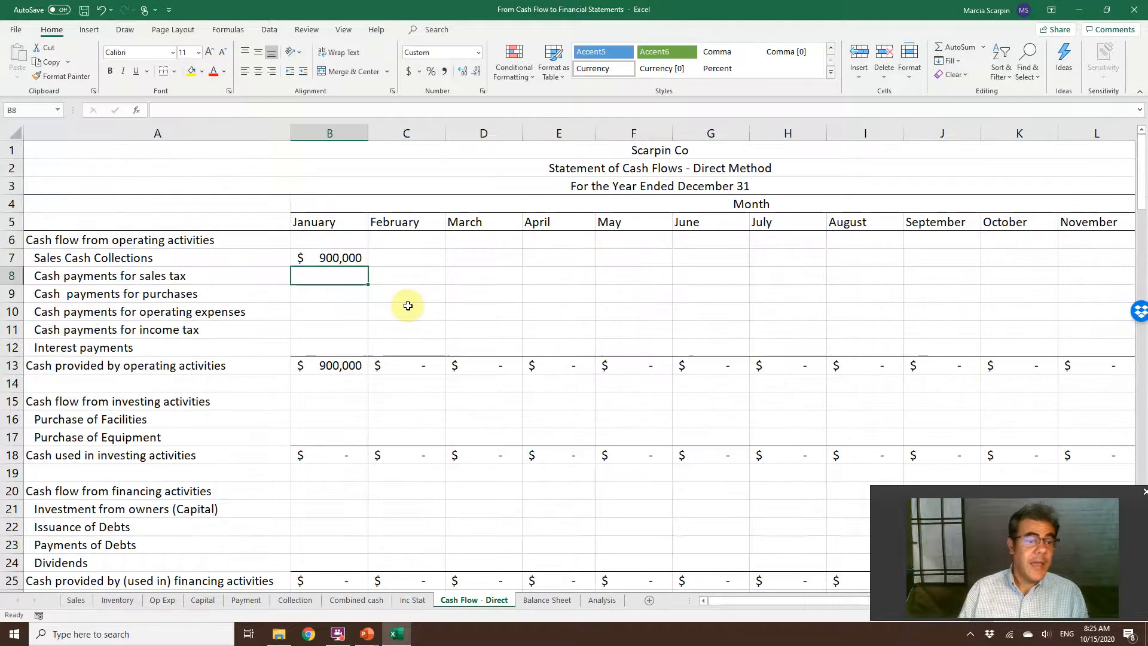
# Enter January's sales tax and purchases payments as negatives in B8 and B9, using -Payment!B6 and -Payment!B7
pyautogui.write('-')
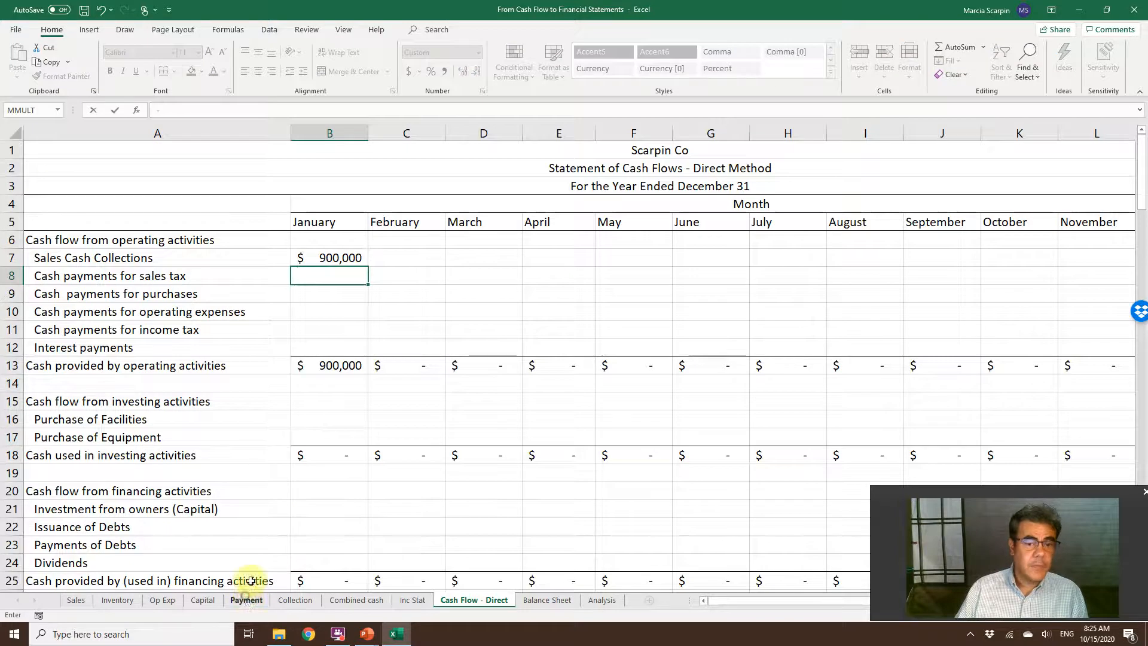
pyautogui.click(246, 600)
pyautogui.click(285, 233)
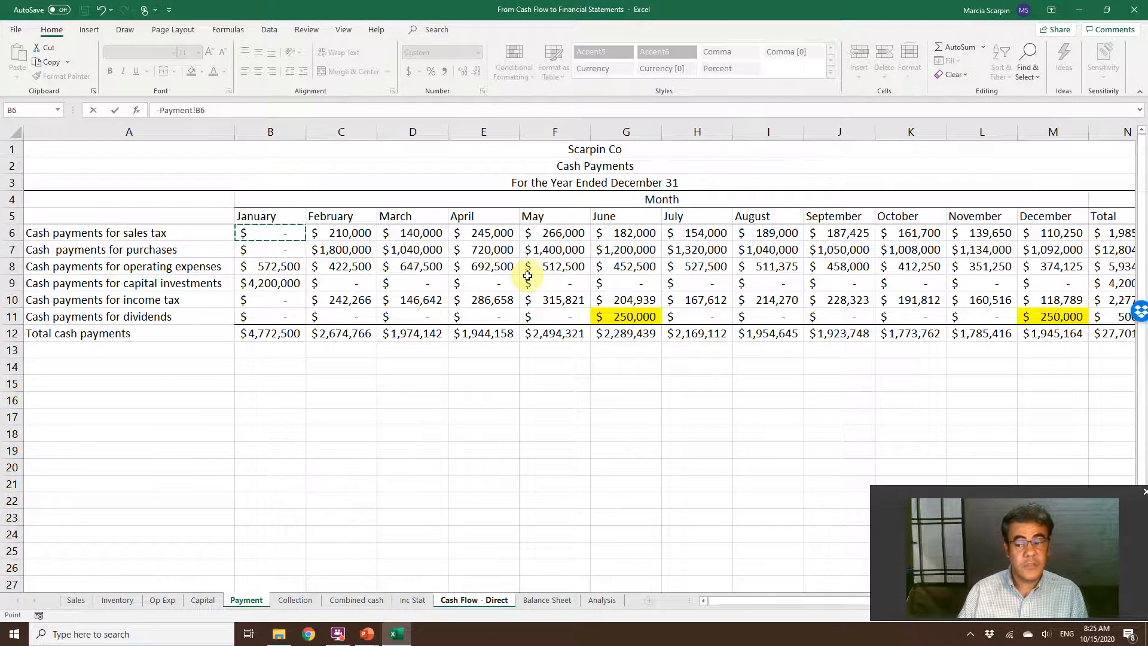
pyautogui.press('Return')
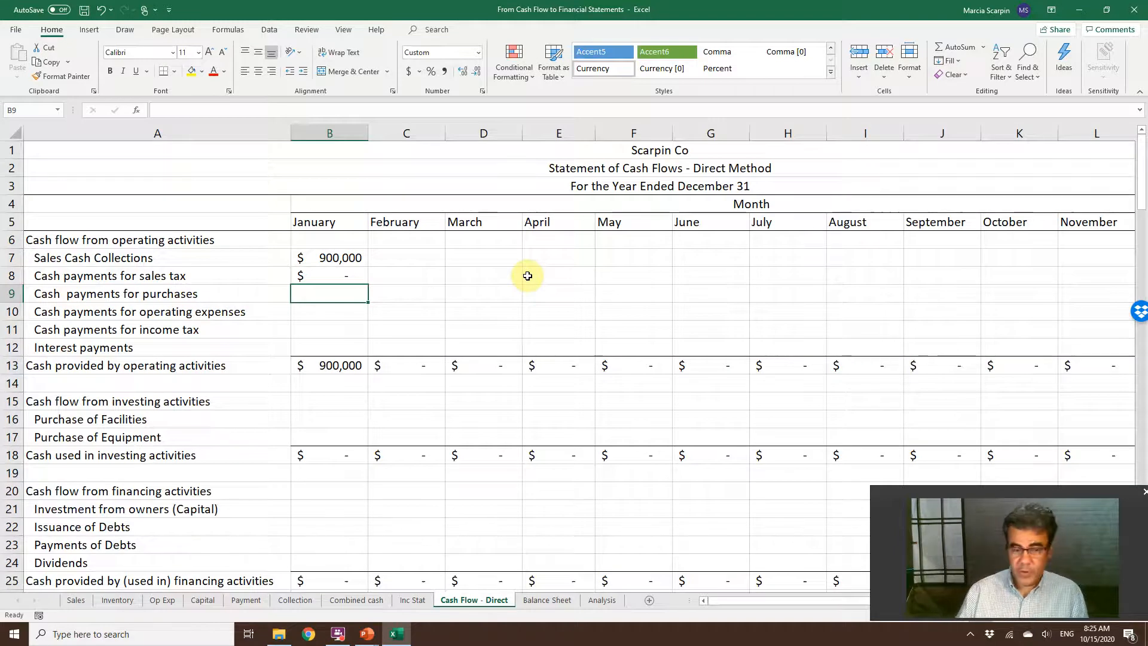
pyautogui.write('-')
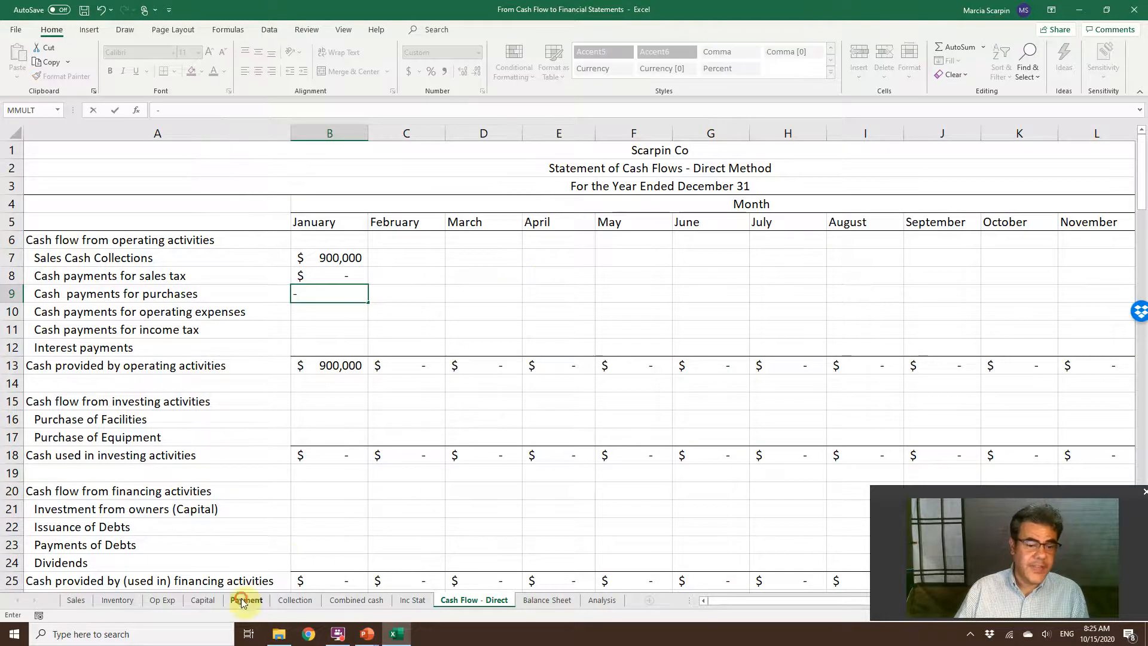
pyautogui.click(246, 600)
pyautogui.click(280, 249)
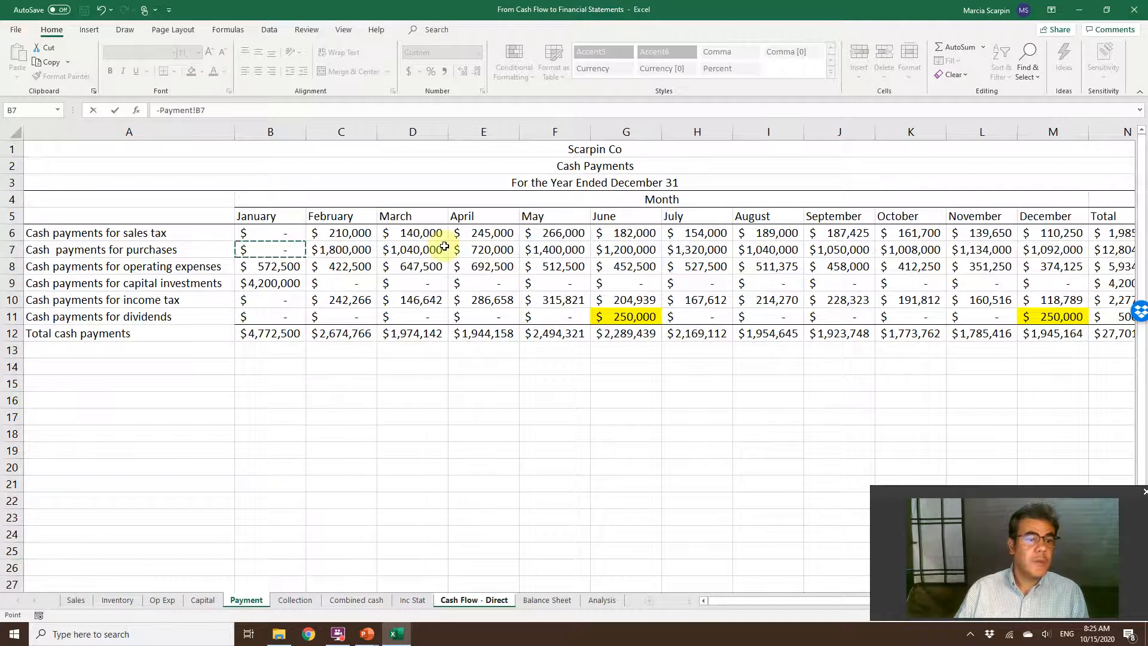
pyautogui.press('Return')
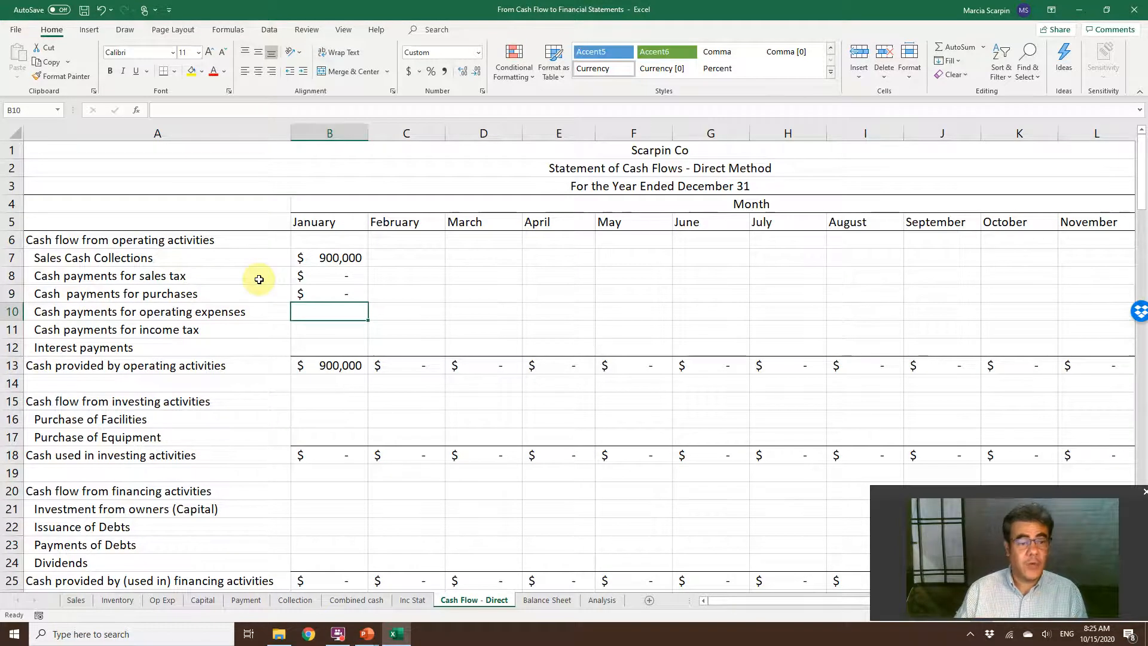
# Enter January's cash payments for operating expenses in B10 of the Cash Flow - Direct sheet as -Payment!B8
pyautogui.write('-')
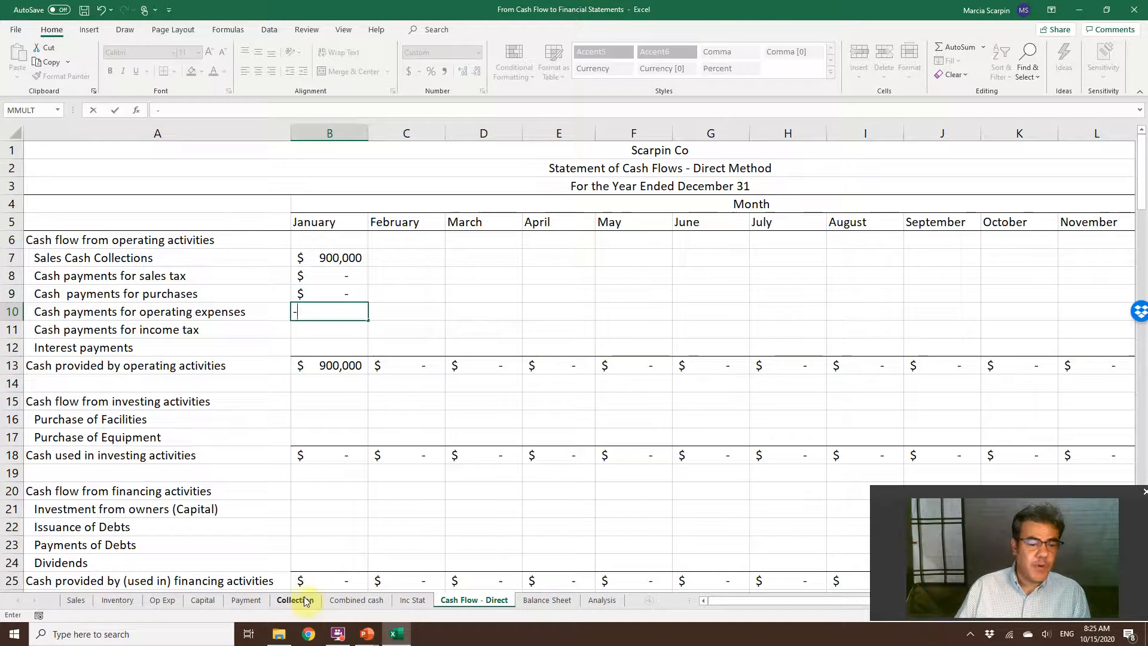
pyautogui.click(246, 600)
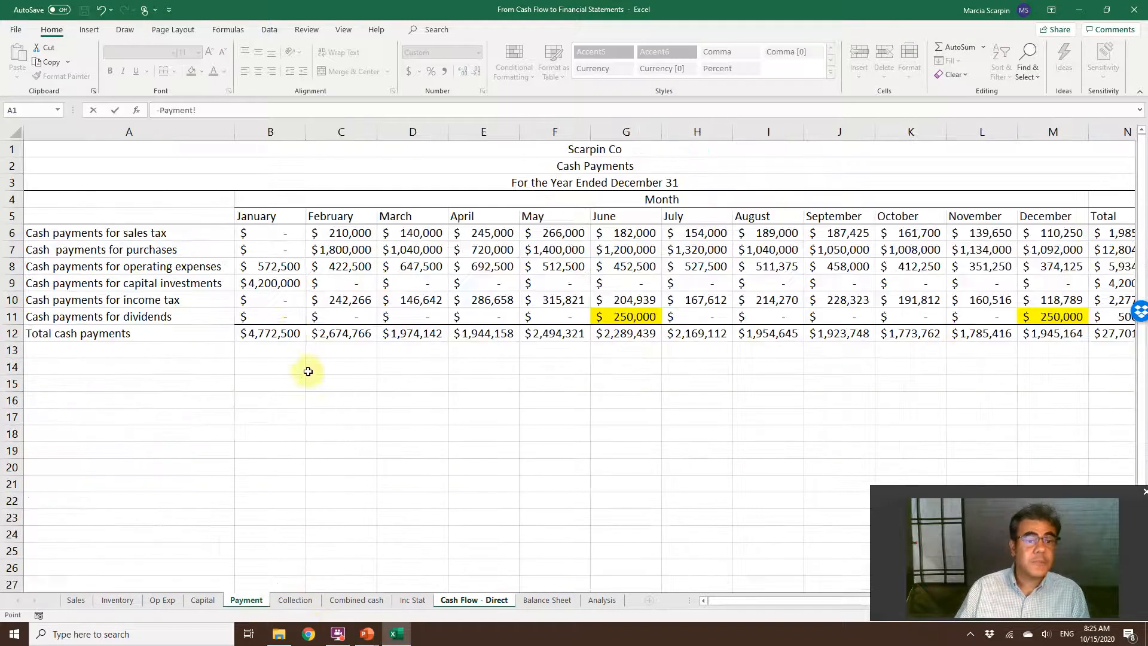
pyautogui.click(276, 265)
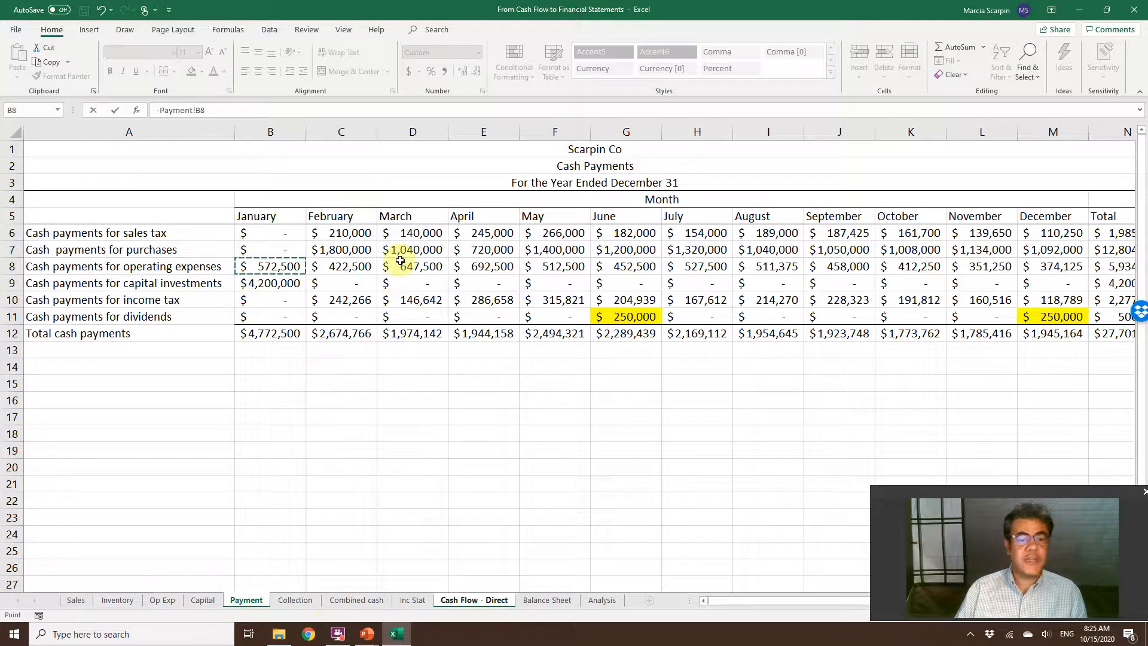
pyautogui.press('Return')
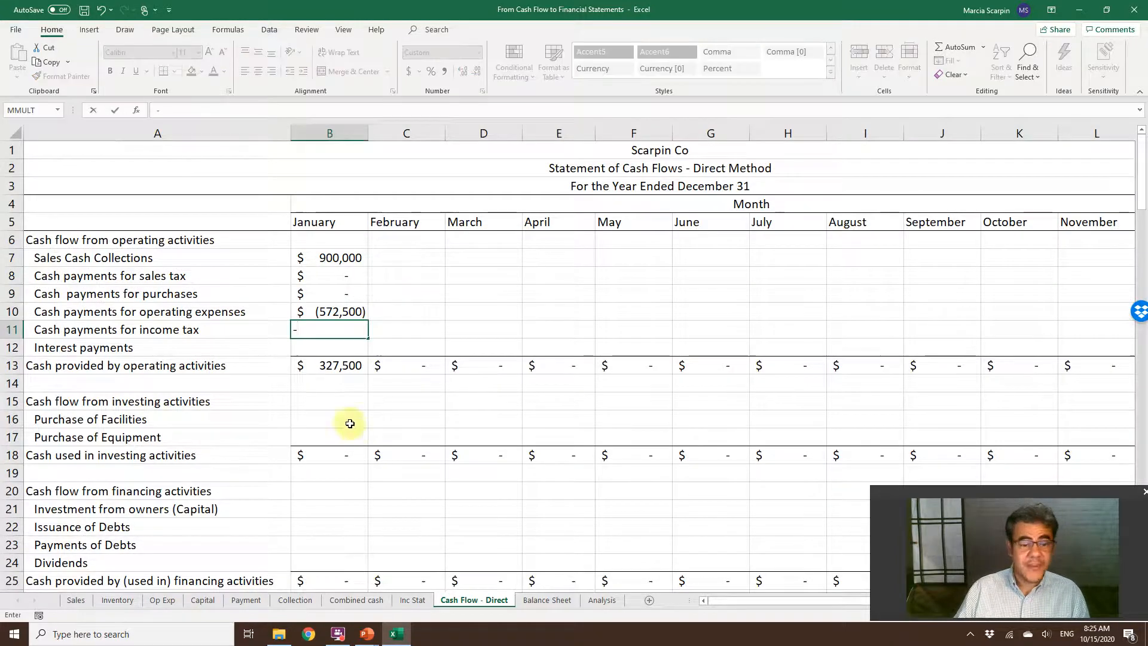
# Check the income tax formulas on the Payment sheet, and enter January's income tax payment in B11 of Cash Flow - Direct as -Payment!B10
pyautogui.press('Escape')
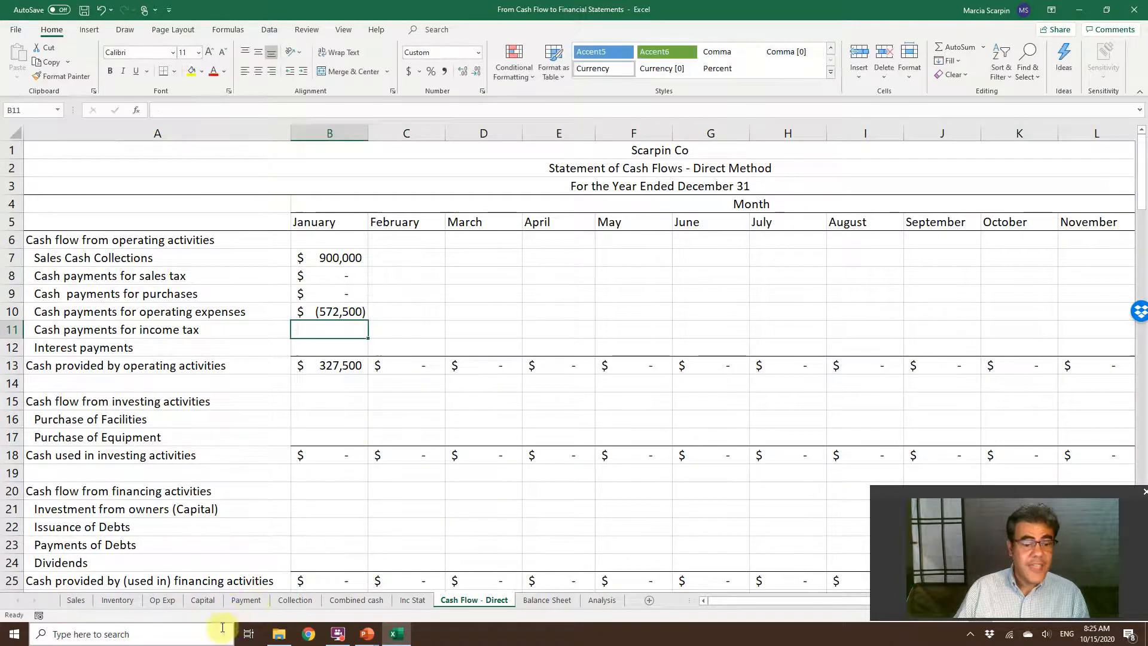
pyautogui.click(399, 600)
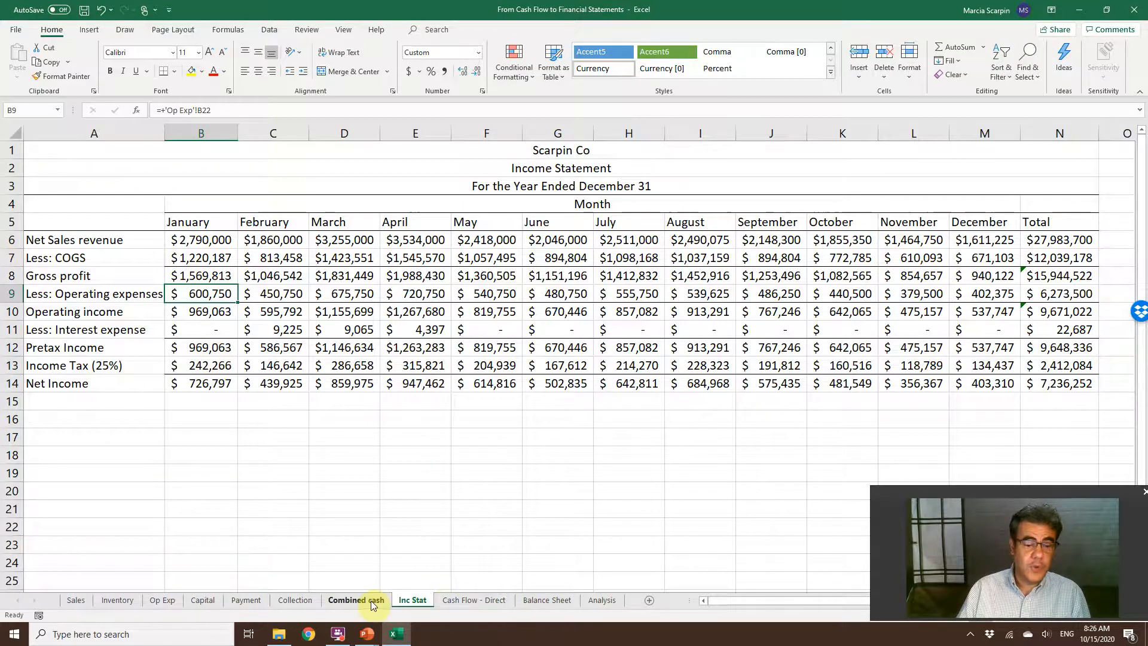
pyautogui.click(251, 601)
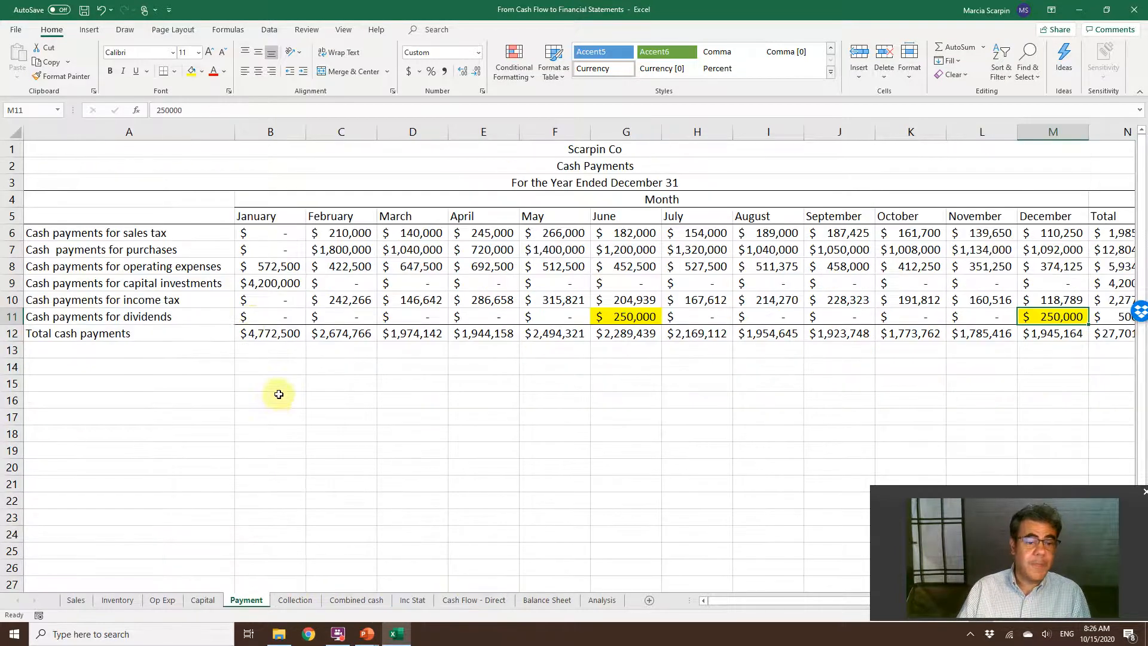
pyautogui.click(277, 302)
pyautogui.click(331, 300)
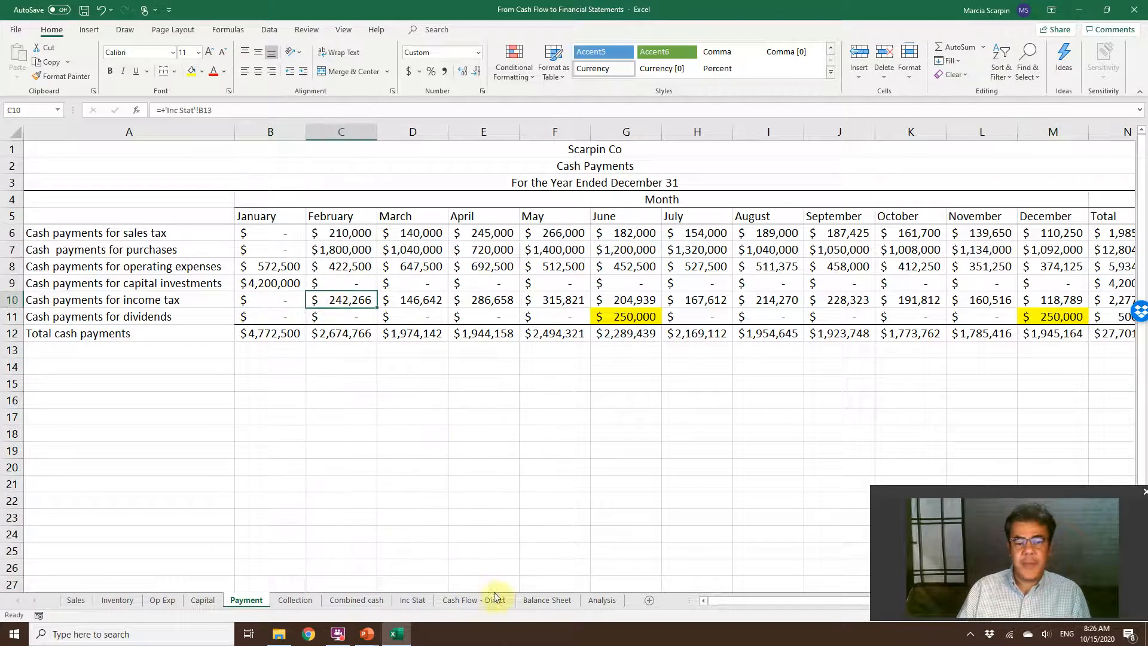
pyautogui.click(476, 599)
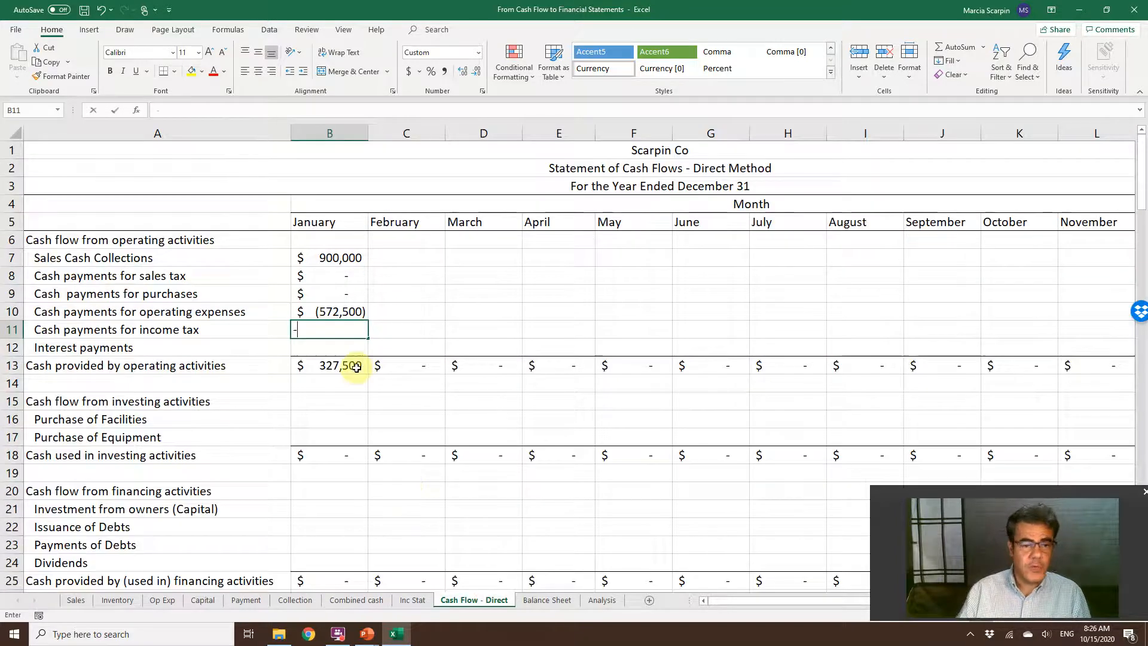
pyautogui.write('-')
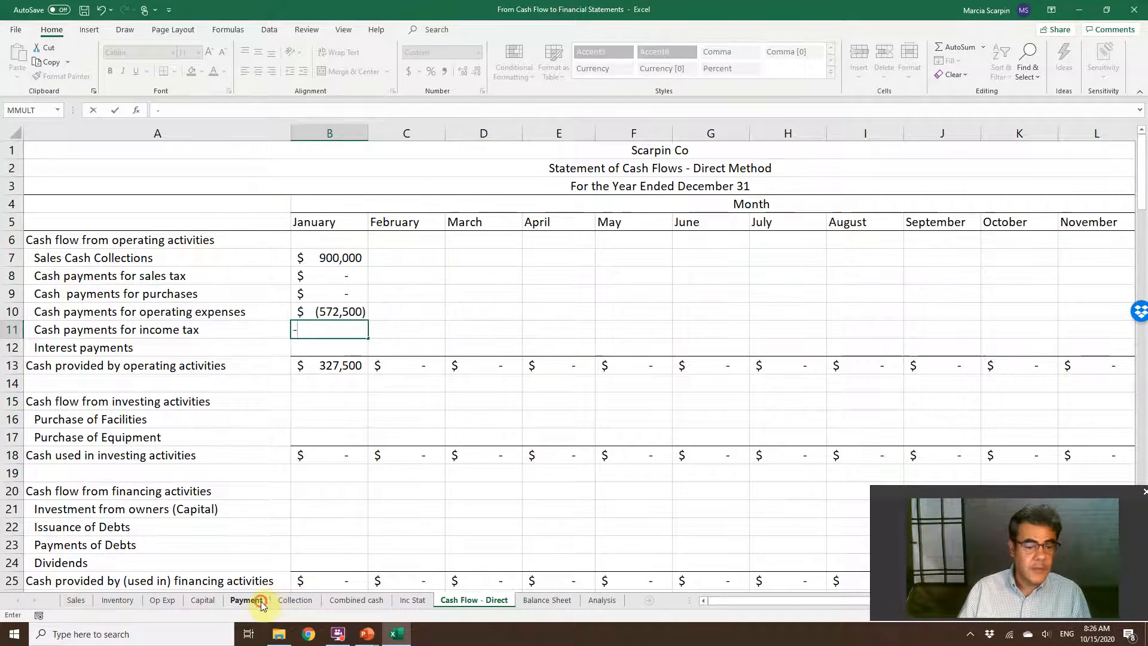
pyautogui.click(262, 603)
pyautogui.click(294, 315)
pyautogui.click(291, 302)
pyautogui.press('Return')
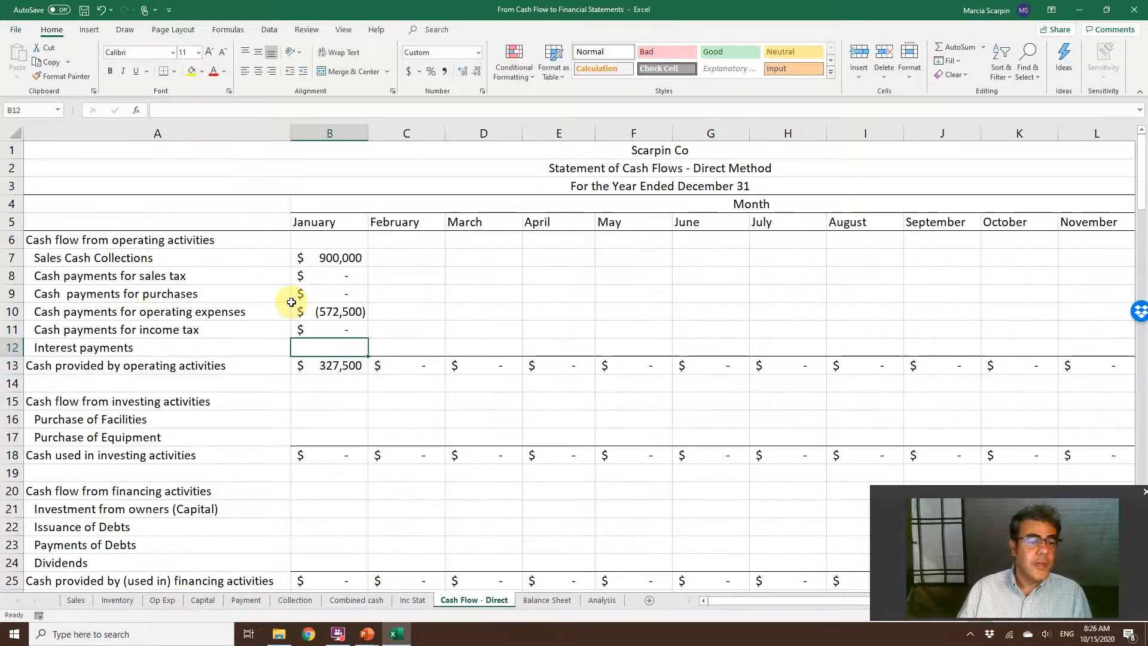
# Enter January's interest payments in B12 as -'Combined cash'!B15, and review the operating activities total and its lines
pyautogui.write('-')
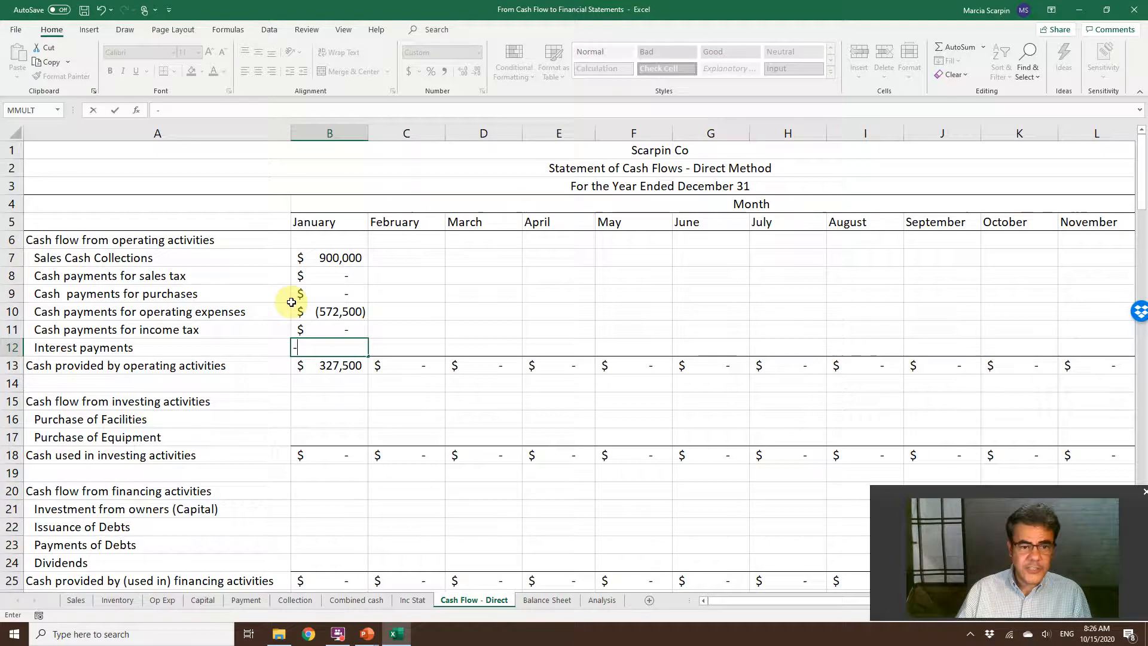
pyautogui.click(347, 600)
pyautogui.click(295, 400)
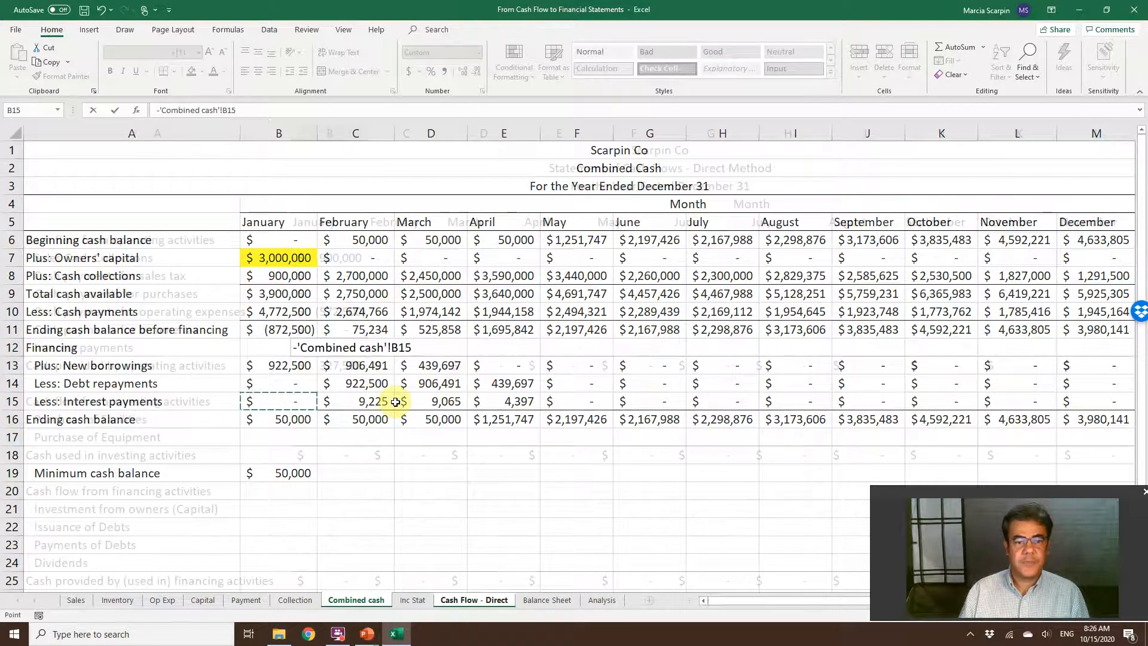
pyautogui.press('Return')
pyautogui.press('Down')
pyautogui.press('Down')
pyautogui.press('Up')
pyautogui.press('Up')
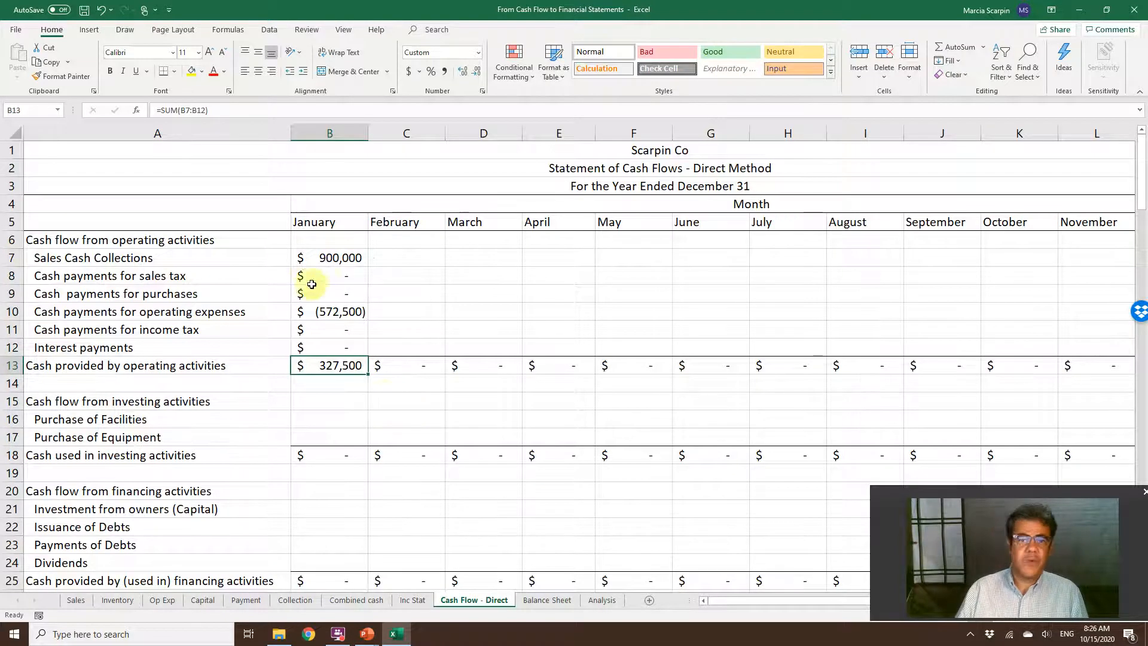
pyautogui.moveTo(310, 258); pyautogui.dragTo(329, 334)
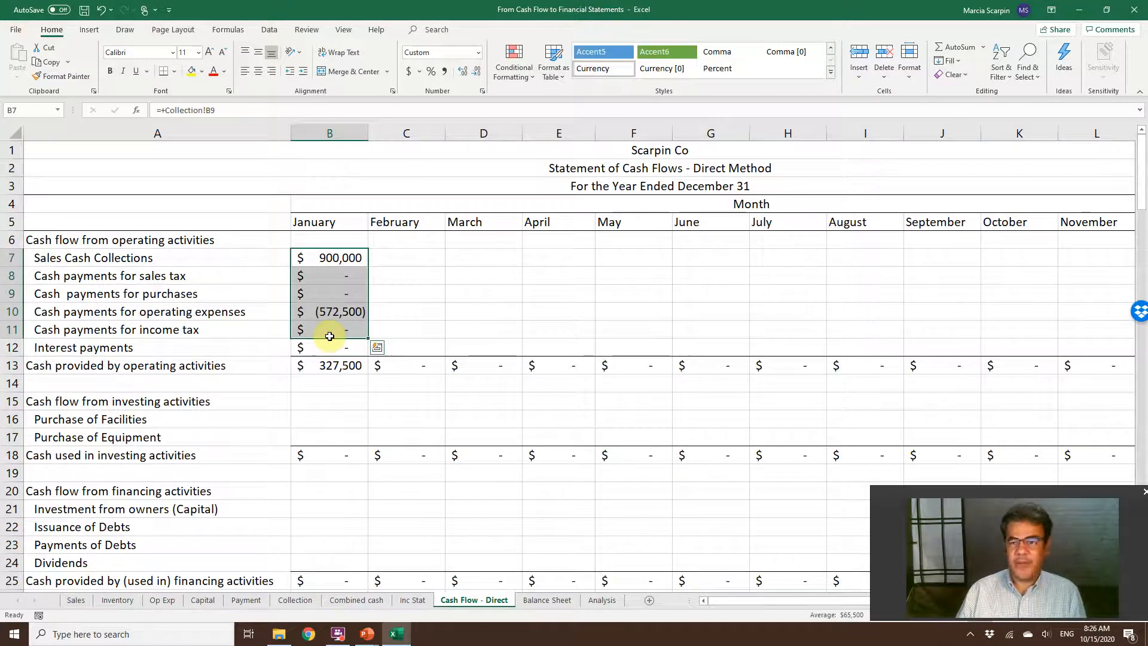
# Enter January's purchase of facilities in B16 of the Cash Flow - Direct sheet as -Capital!C6
pyautogui.click(327, 412)
pyautogui.write('-')
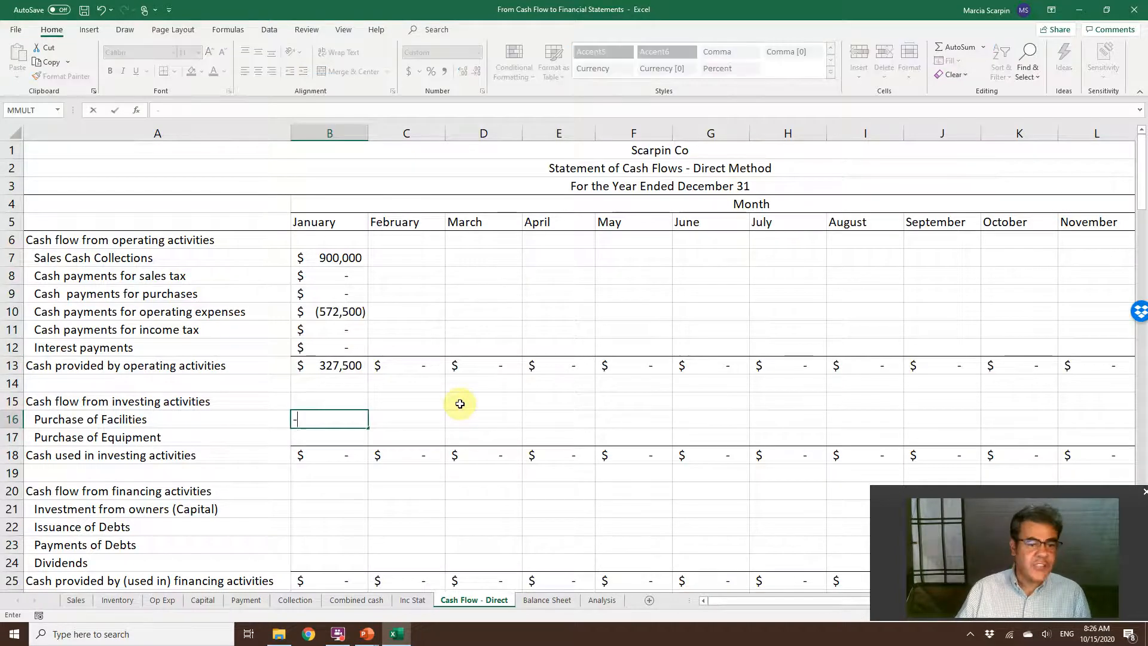
pyautogui.click(202, 600)
pyautogui.click(347, 239)
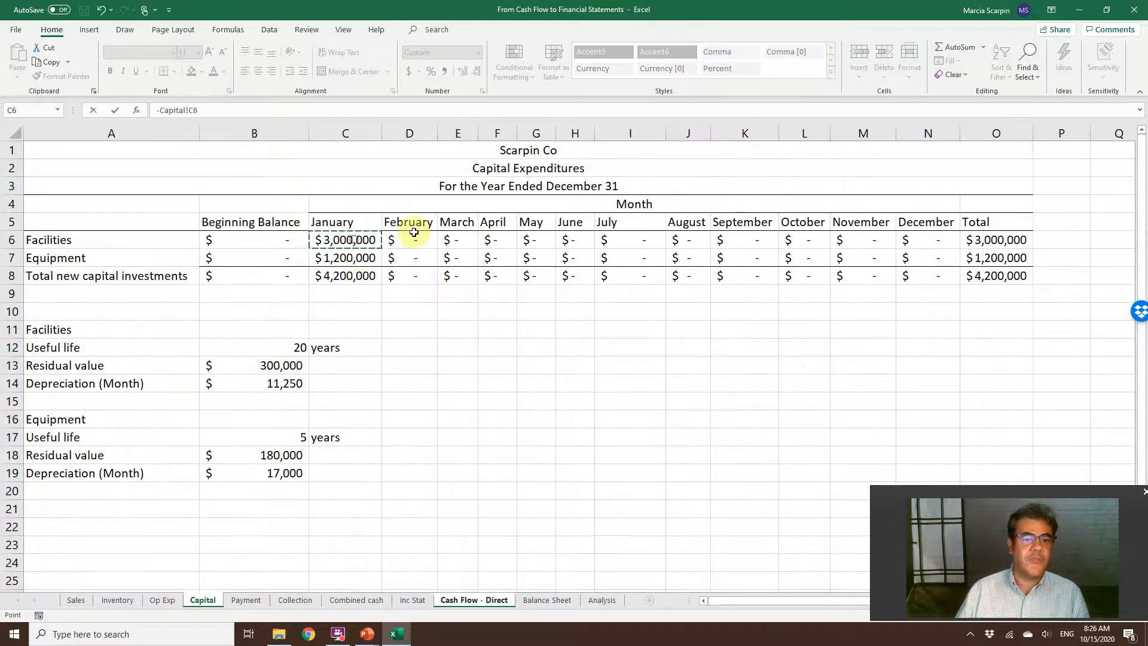
pyautogui.press('Return')
# Enter January's purchase of equipment in B17 as -Capital!C7, and bring up the Payment sheet for review
pyautogui.write('-')
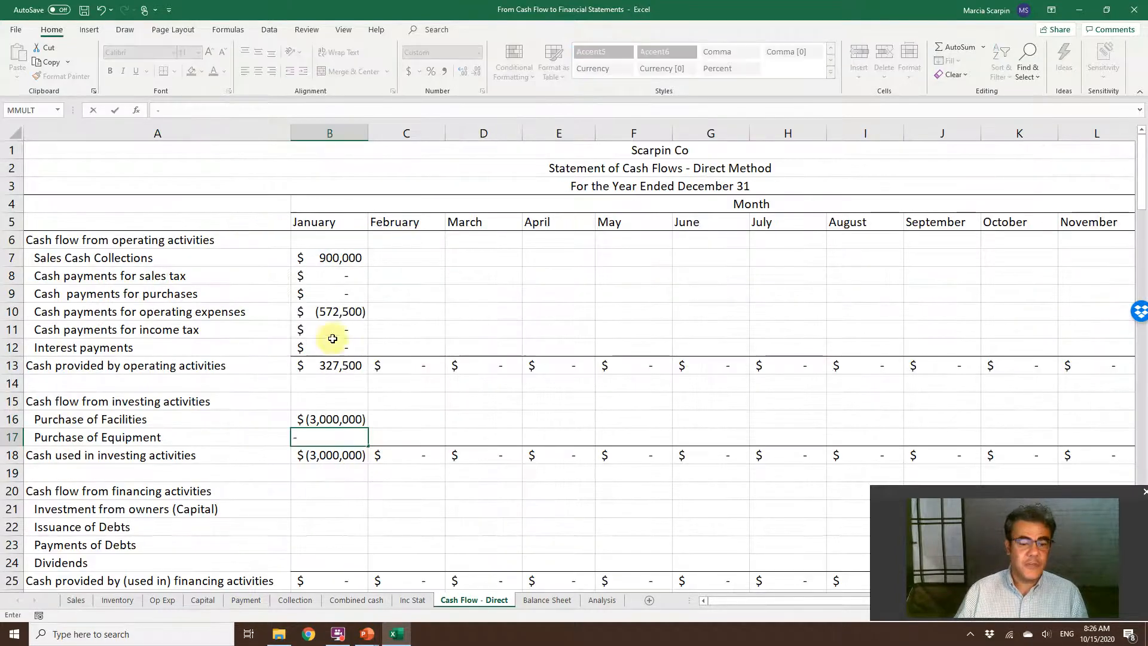
pyautogui.click(246, 599)
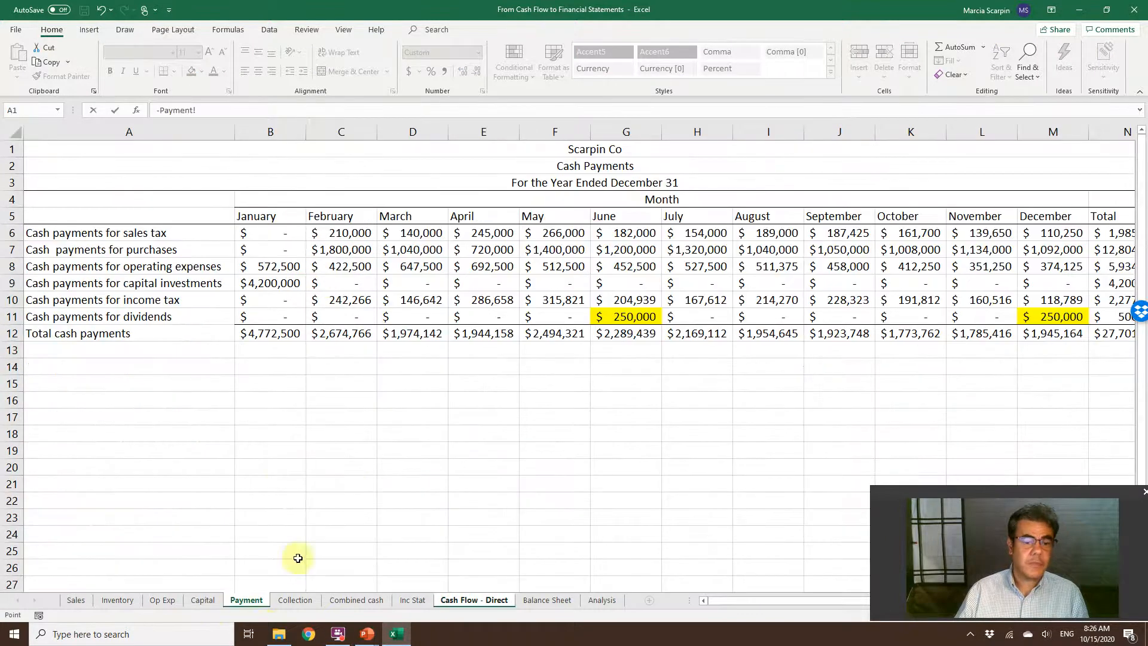
pyautogui.click(202, 600)
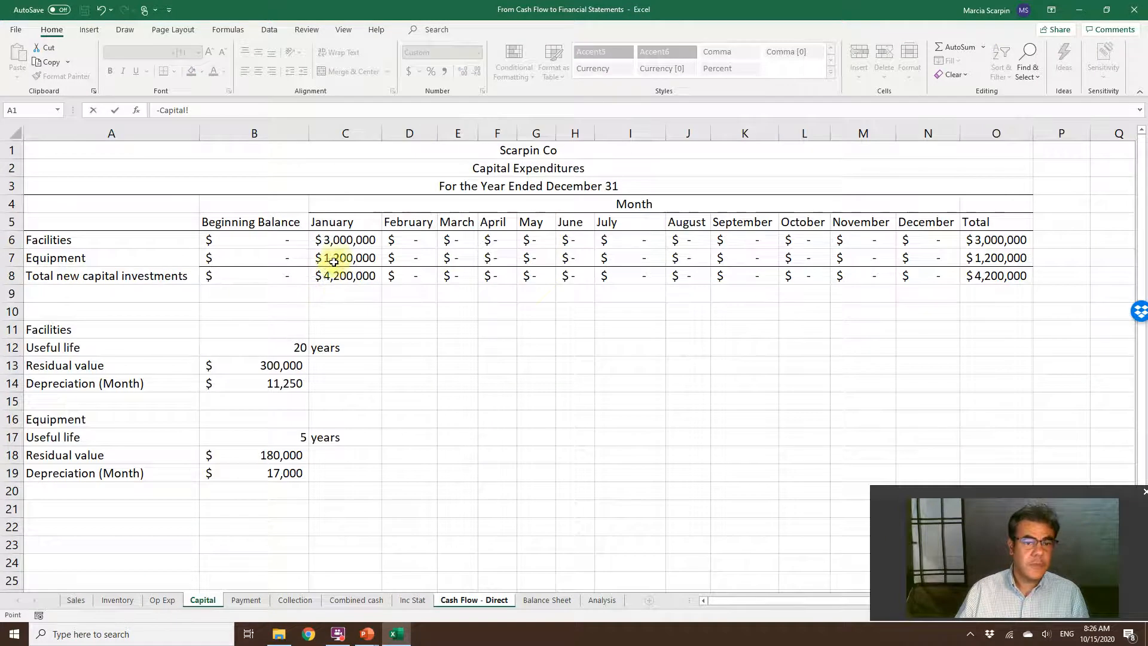
pyautogui.click(336, 257)
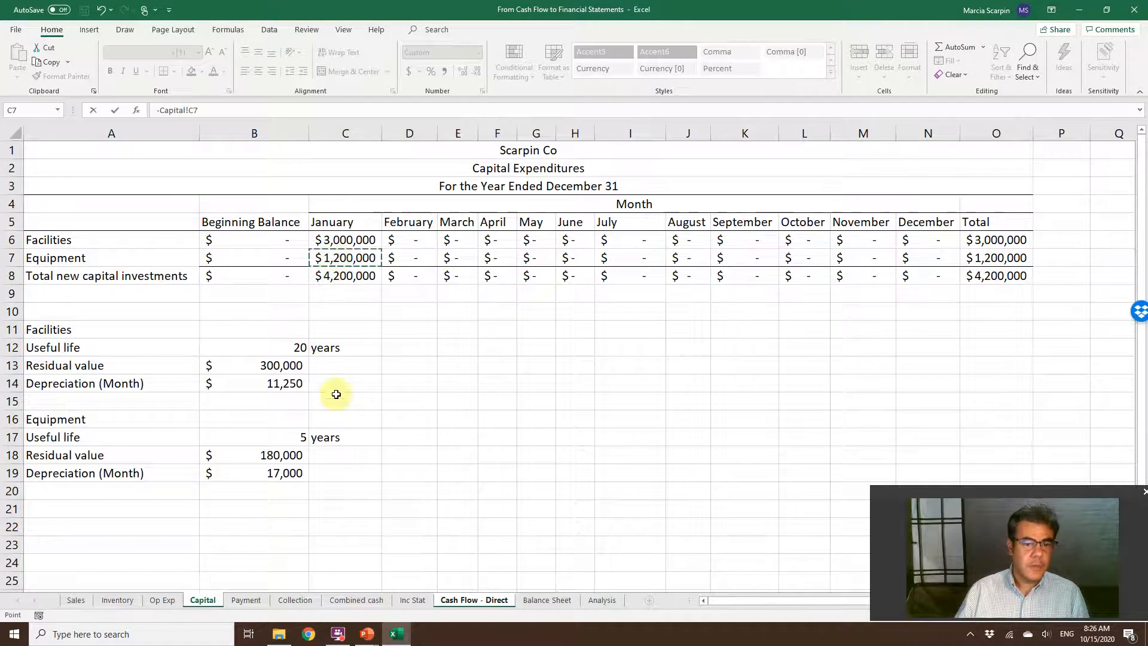
pyautogui.press('Return')
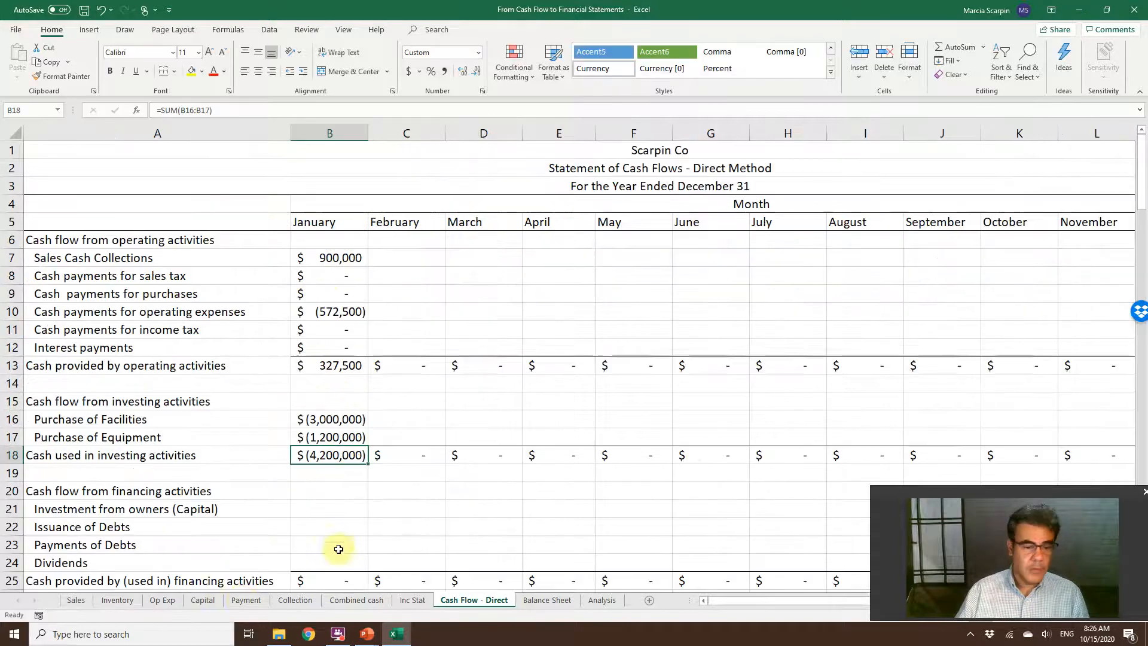
pyautogui.click(239, 599)
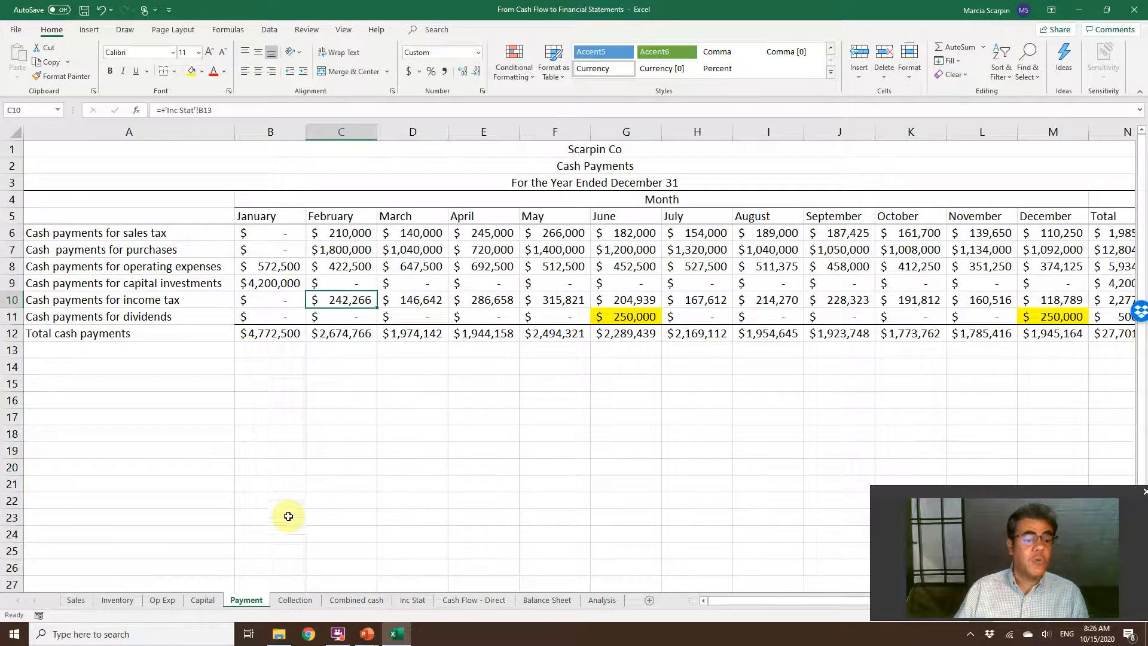
# Check January's capital investments on the Payment sheet, and enter January's investment from owners in B21 of Cash Flow - Direct as +'Combined cash'!B7
pyautogui.click(263, 285)
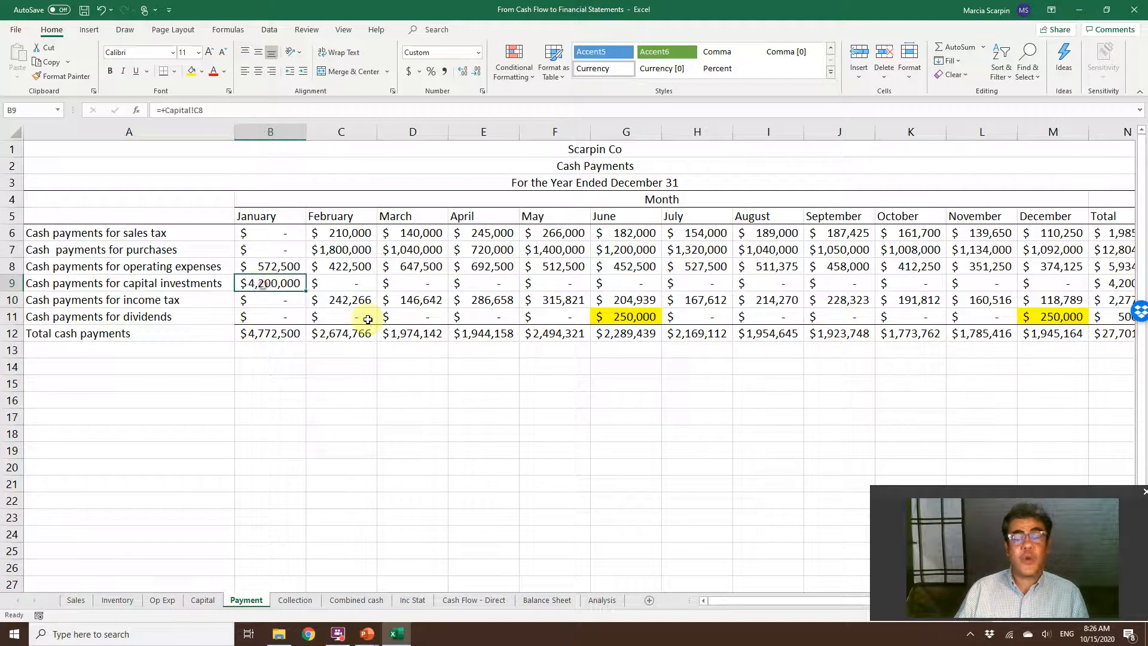
pyautogui.click(461, 600)
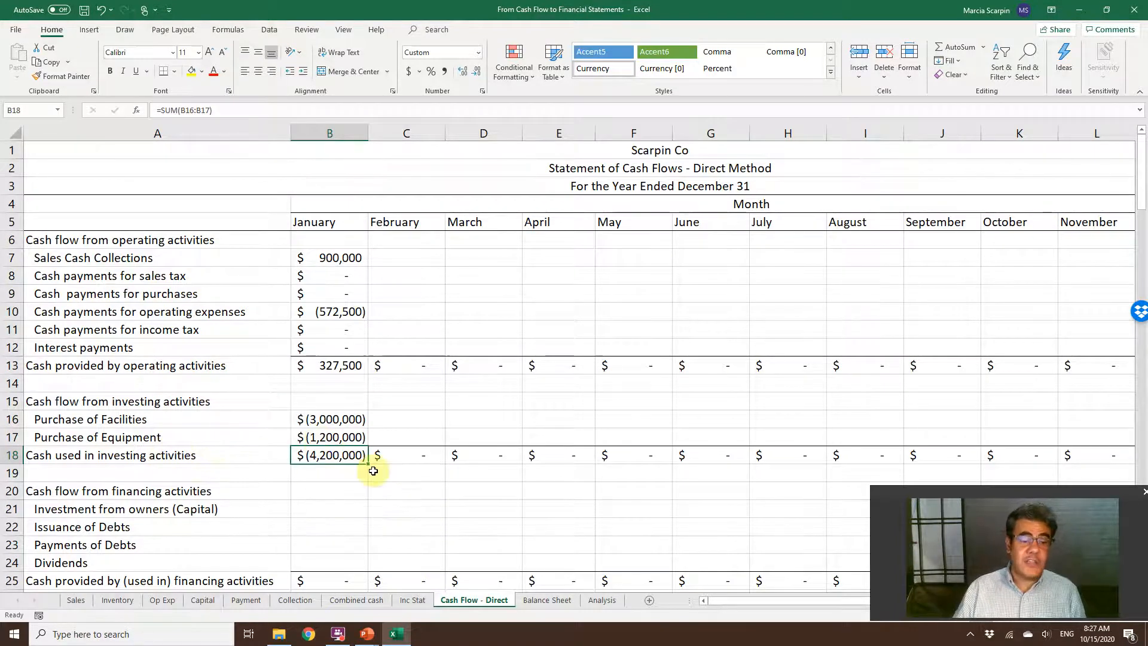
pyautogui.click(333, 503)
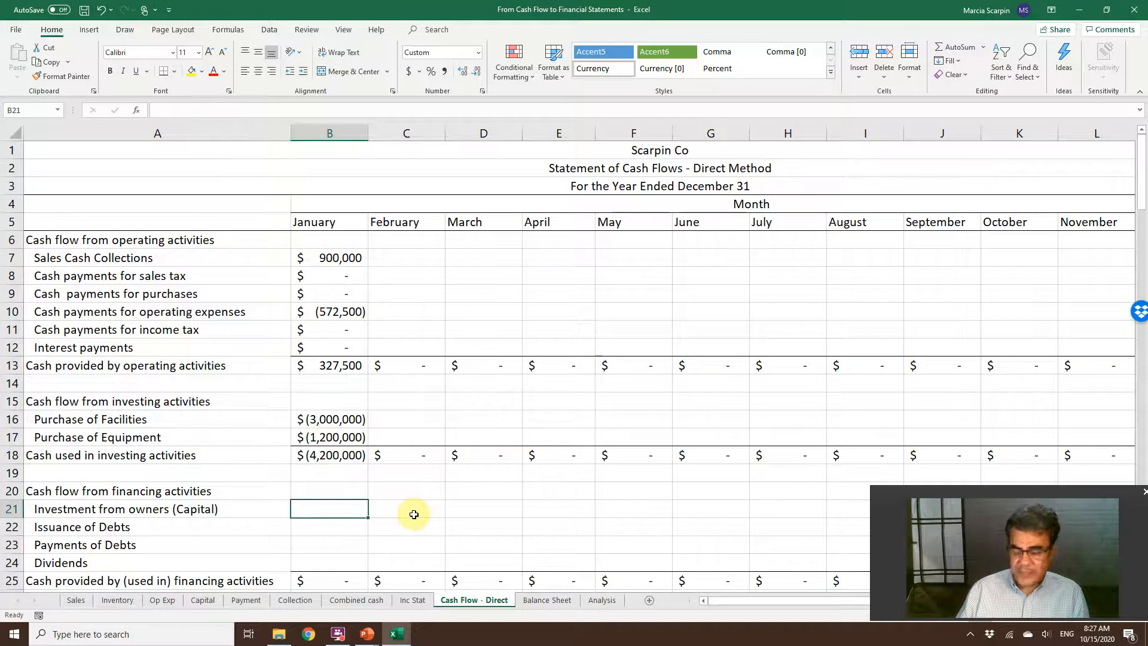
pyautogui.write('+')
pyautogui.click(359, 599)
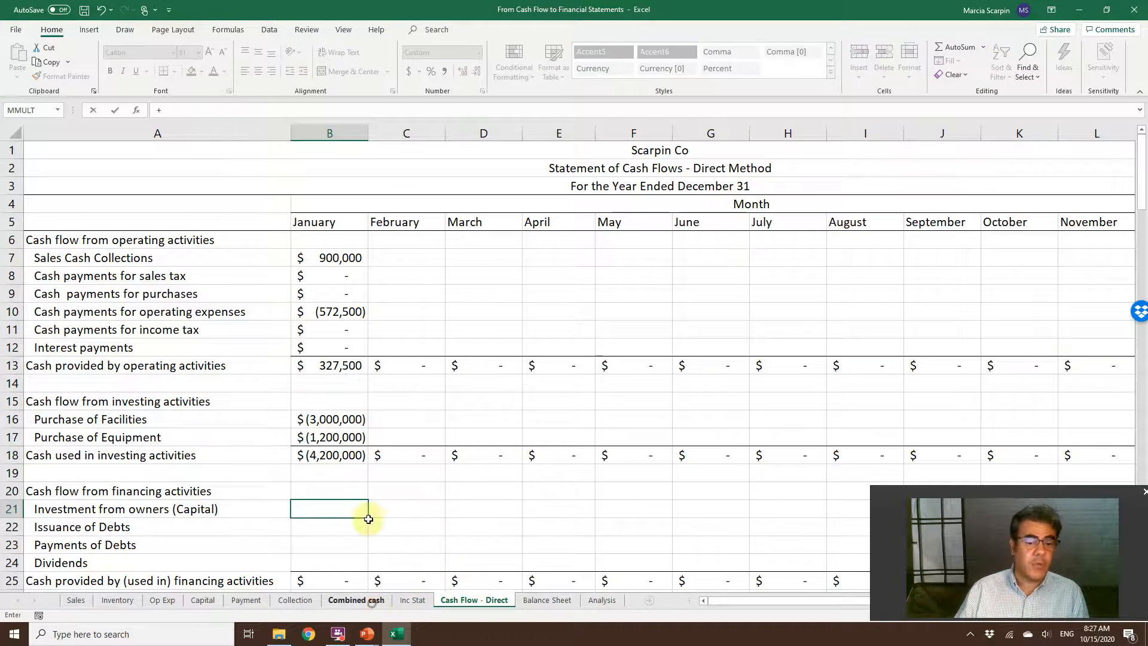
pyautogui.click(279, 258)
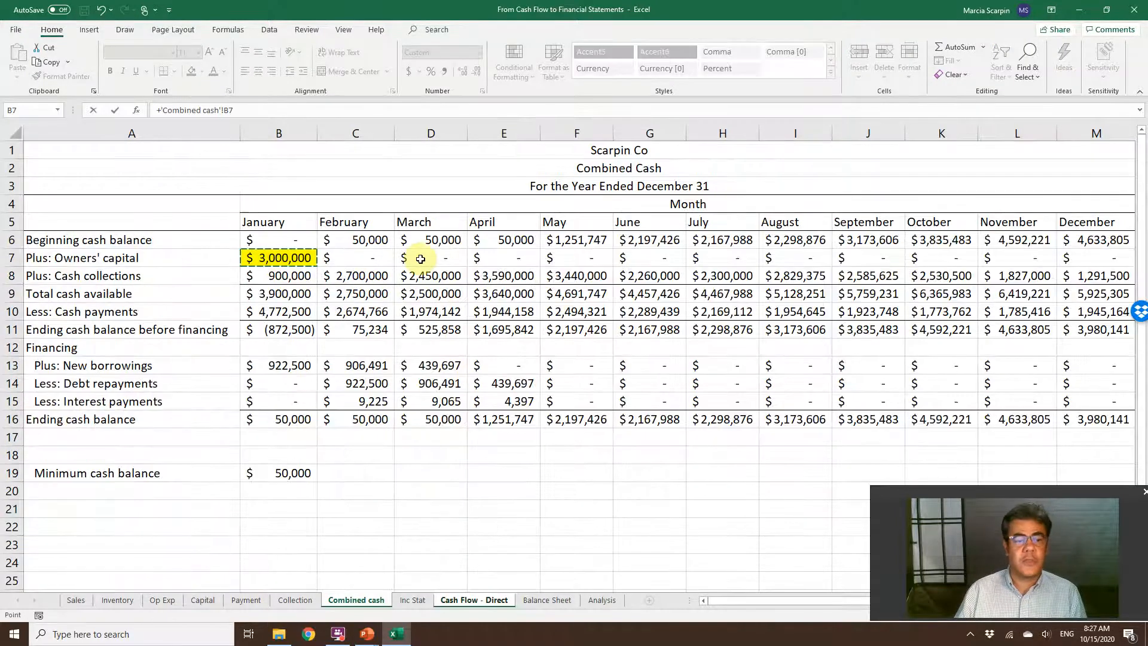
pyautogui.press('Return')
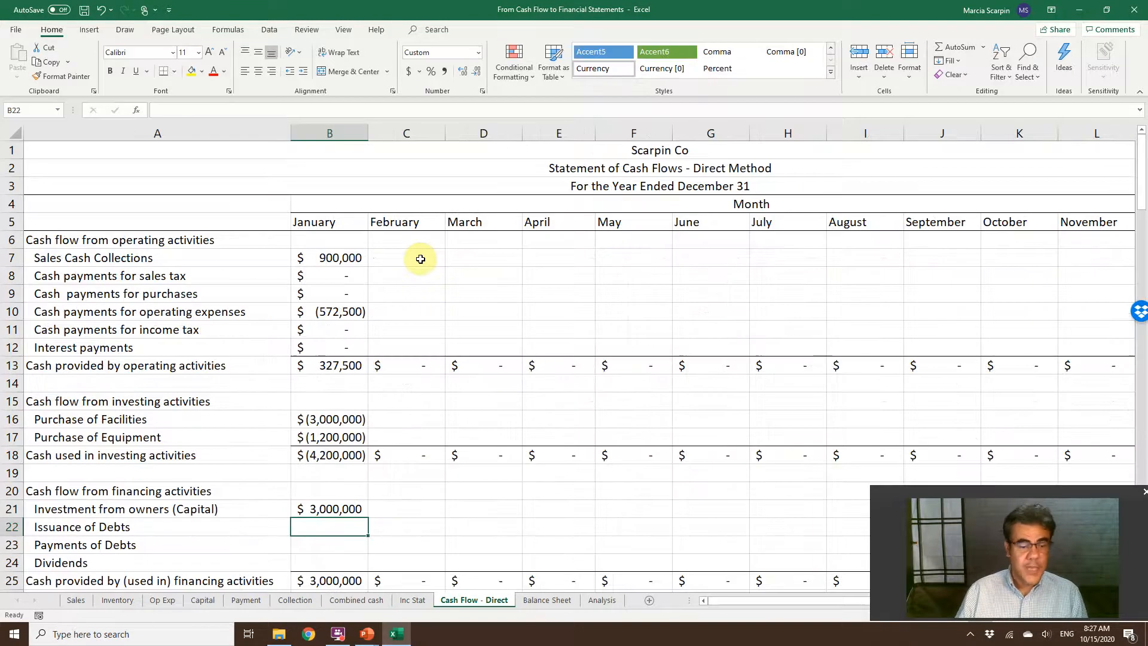
# Enter January's issuance of debts in B22 of the Cash Flow - Direct sheet as +'Combined cash'!B13
pyautogui.write('+')
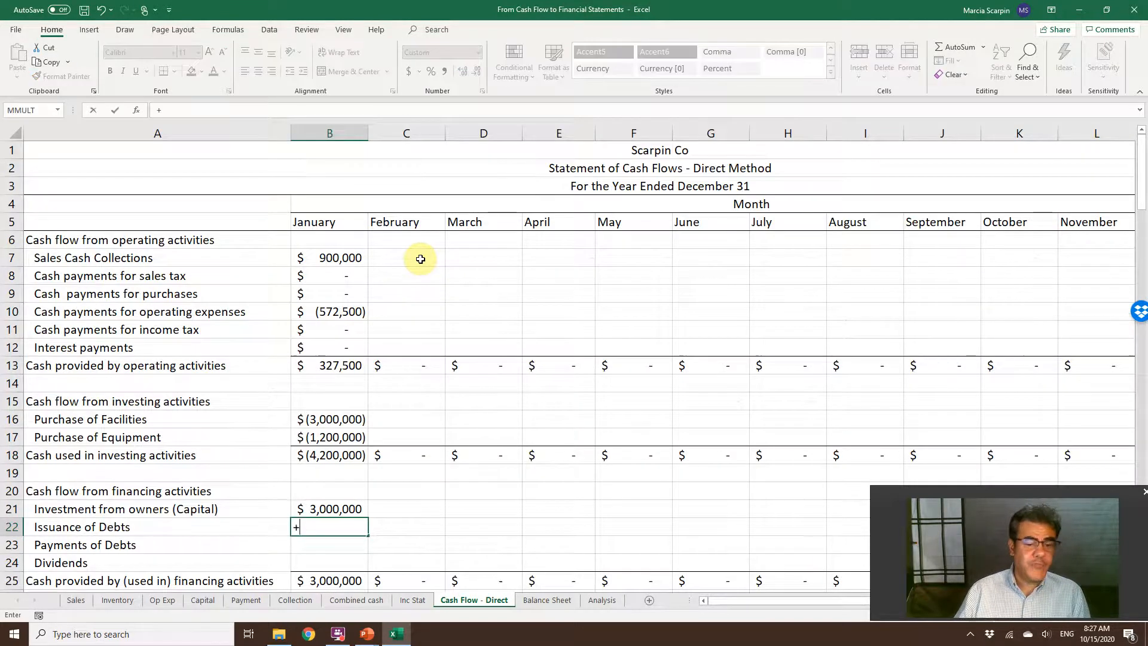
pyautogui.click(333, 601)
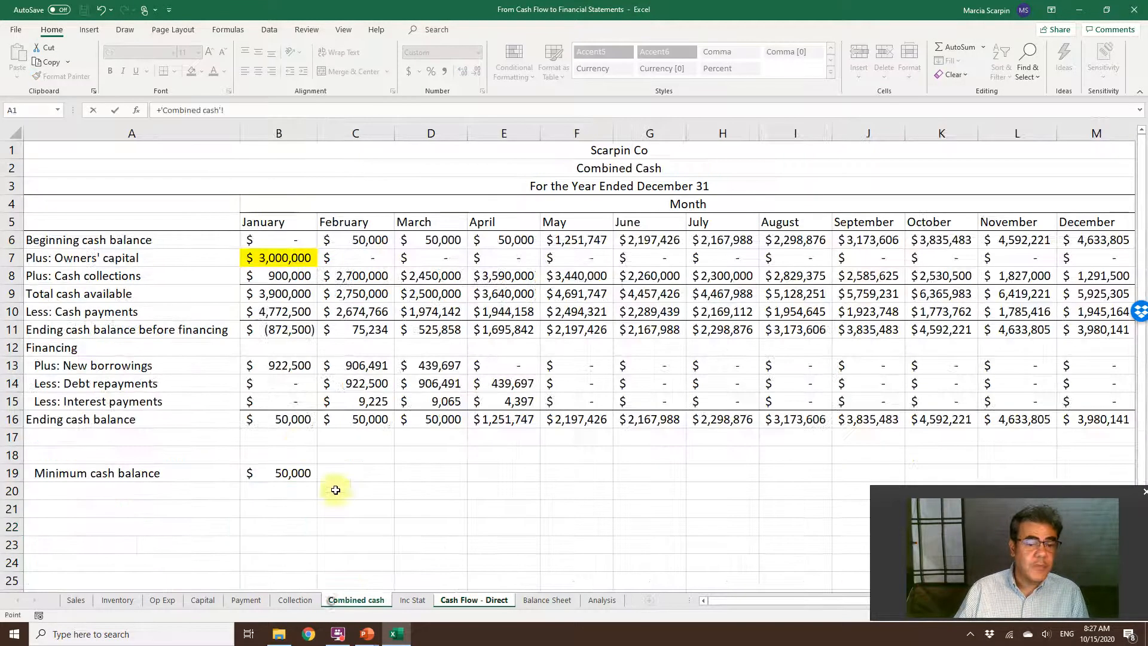
pyautogui.click(276, 363)
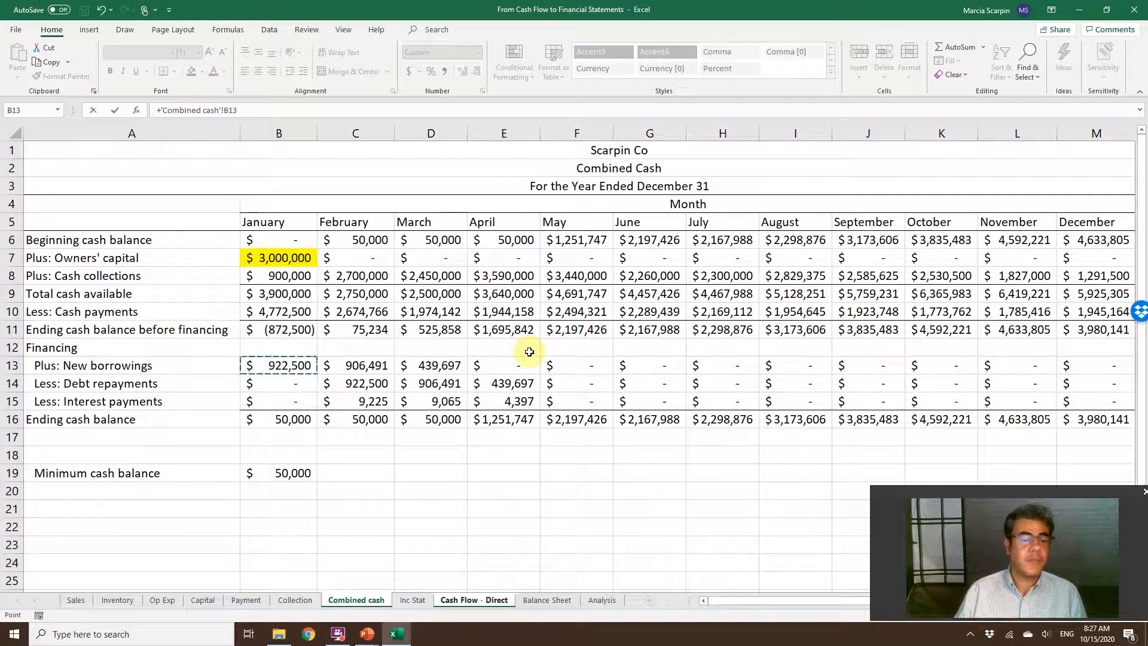
pyautogui.press('Return')
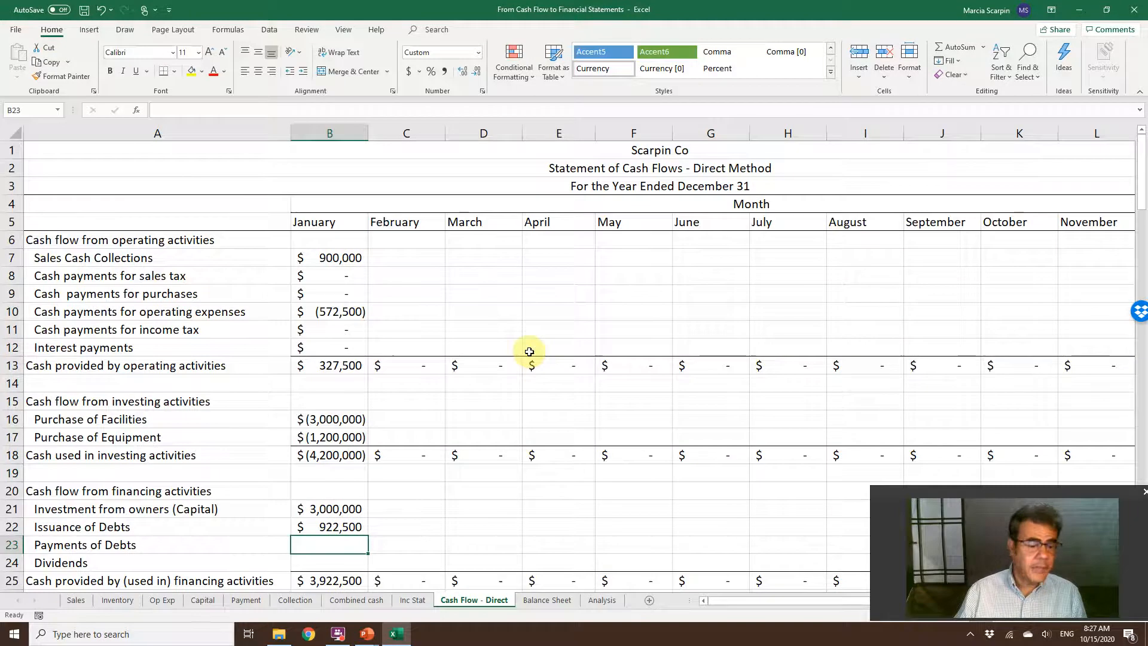
# Enter January's payments of debts in B23 of the Cash Flow - Direct sheet as -'Combined cash'!B14
pyautogui.write('-')
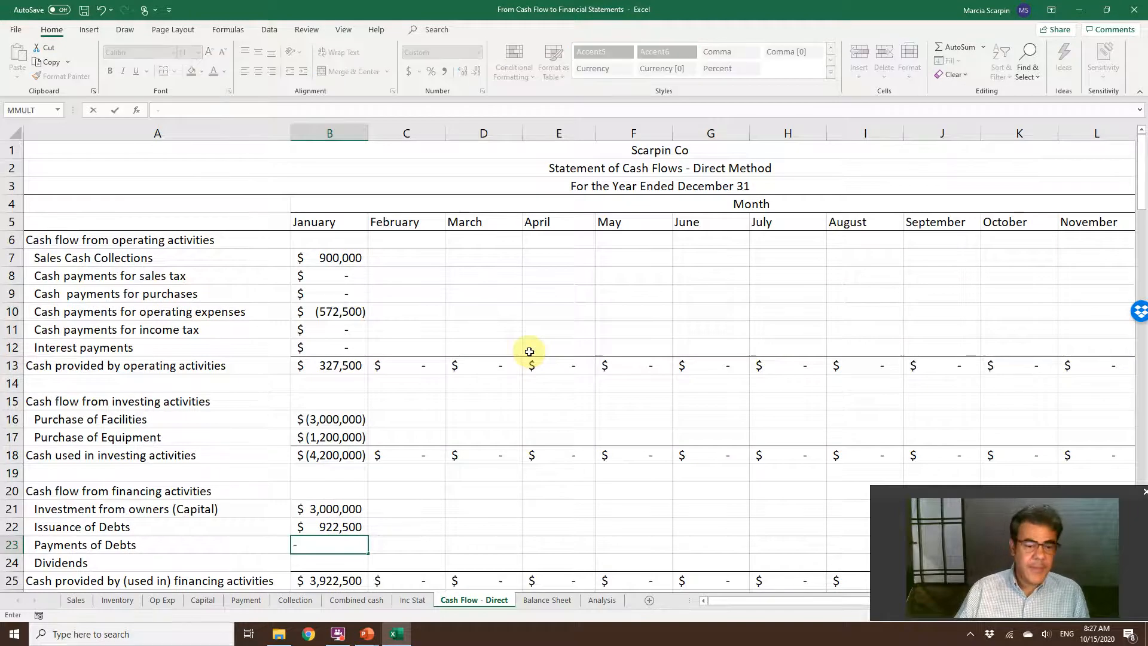
pyautogui.click(357, 600)
pyautogui.click(276, 382)
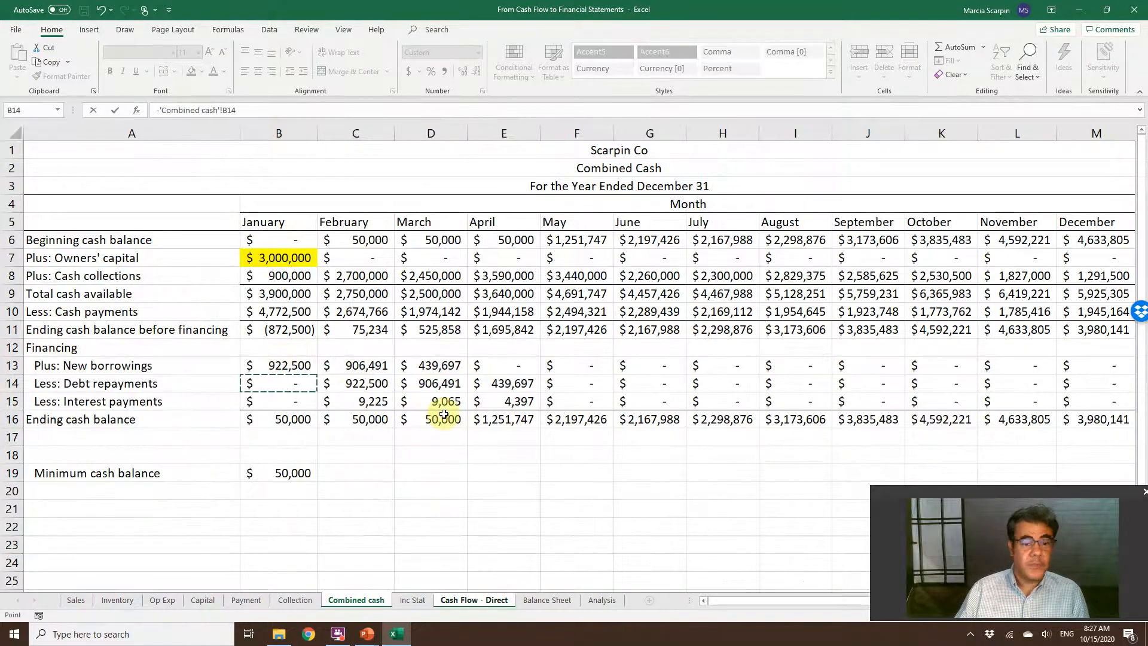
pyautogui.press('Return')
# Enter January's dividends in B24 of the Cash Flow - Direct sheet as -Payment!B11
pyautogui.write('-')
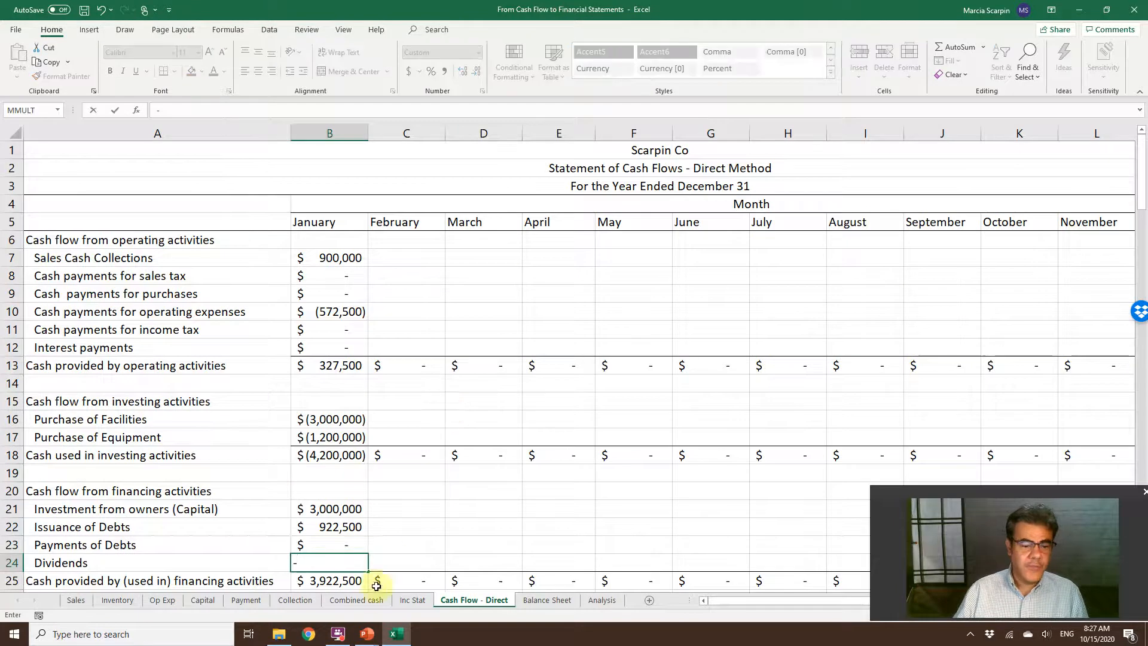
pyautogui.click(356, 600)
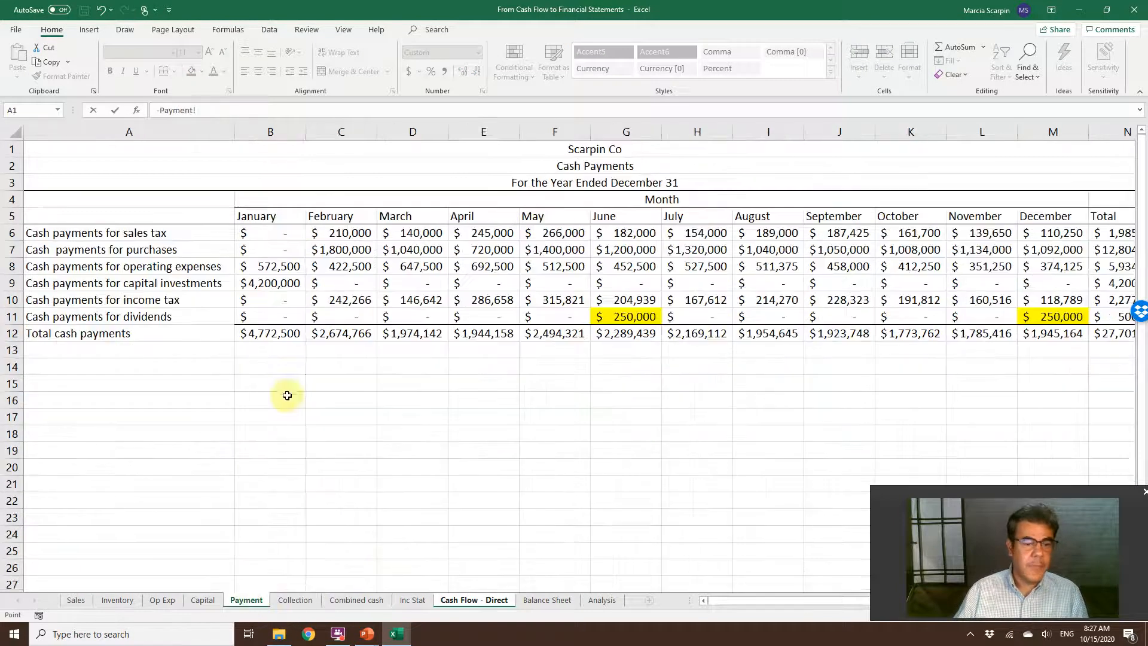
pyautogui.click(287, 320)
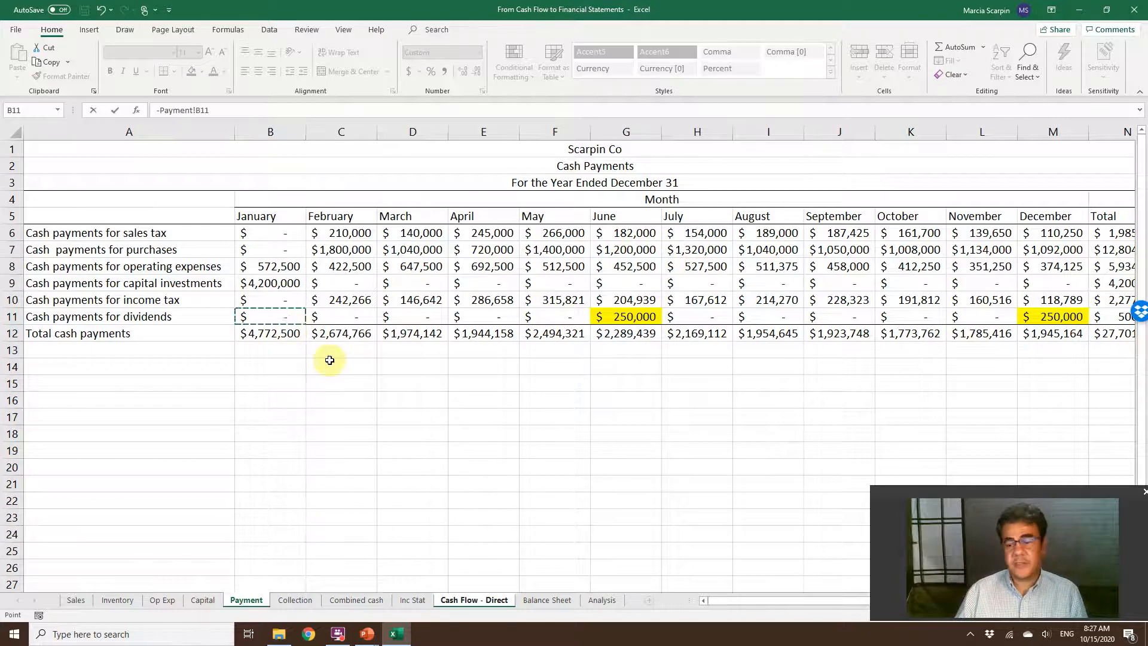
pyautogui.press('Return')
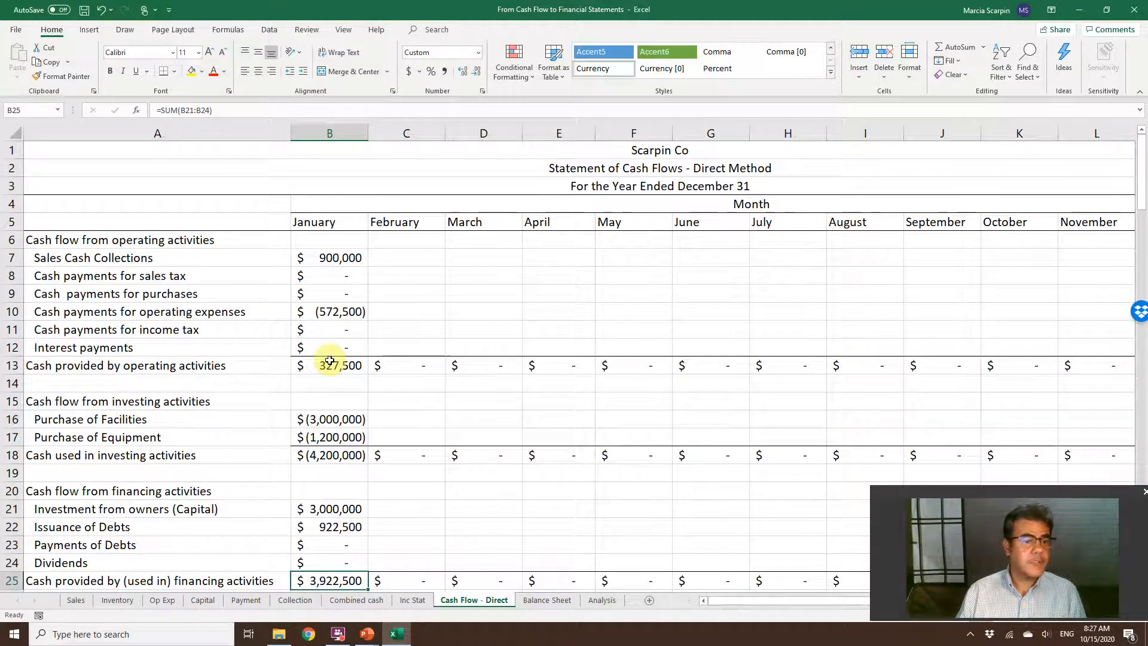
# Compare the interest payments line in B12 with the interest rows on the Combined cash and Inc Stat sheets
pyautogui.click(334, 343)
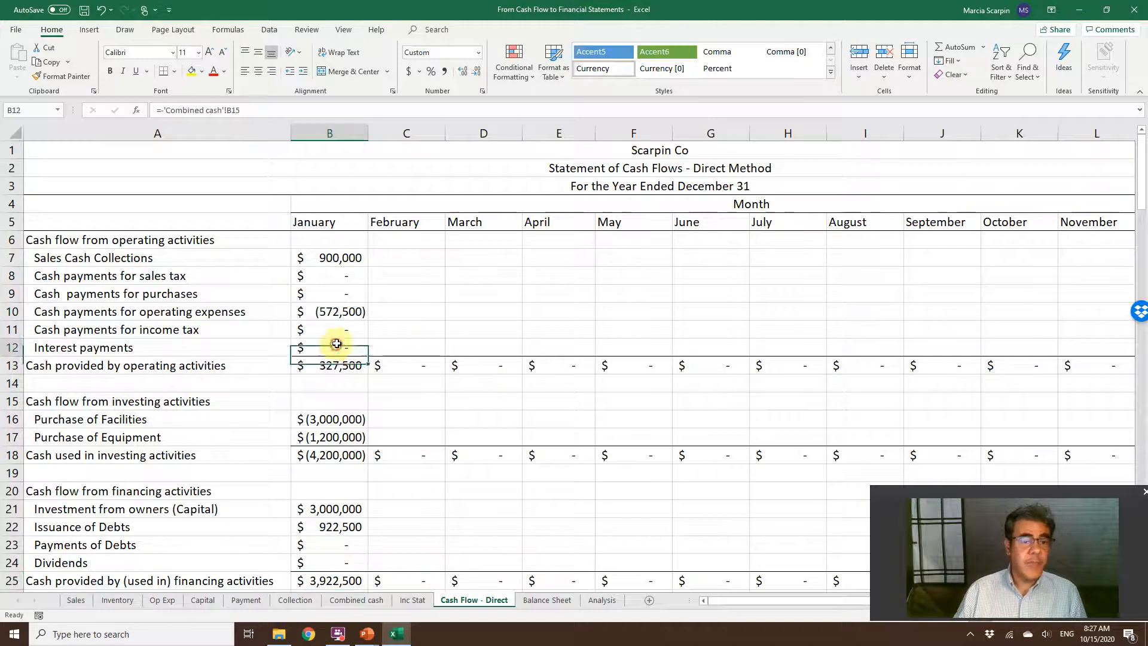
pyautogui.click(343, 600)
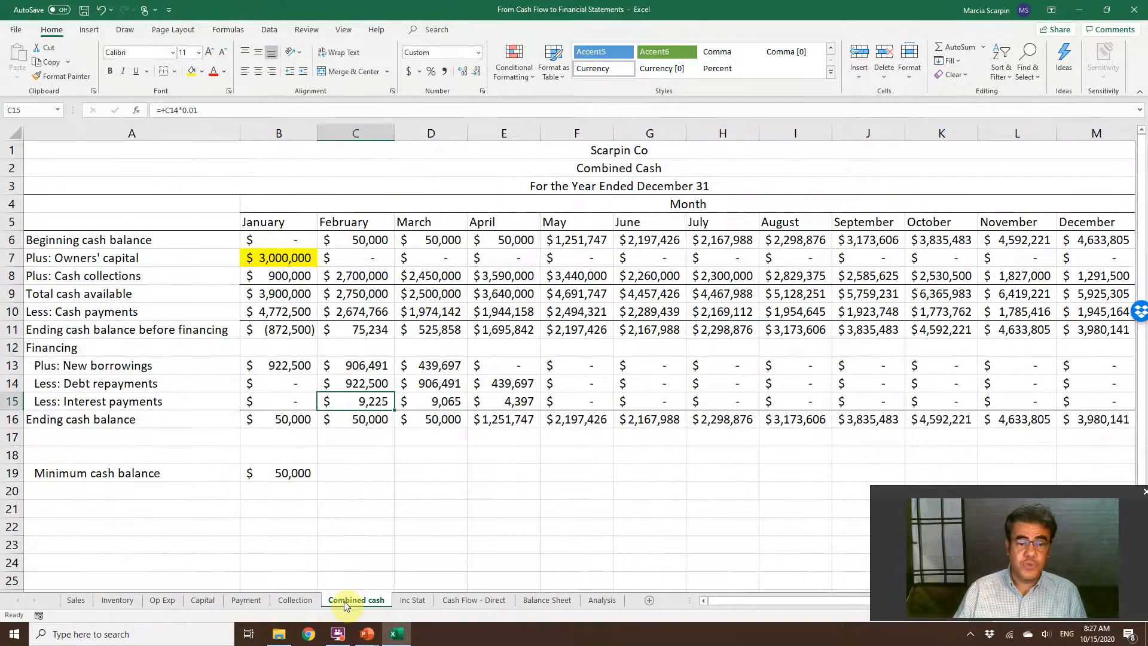
pyautogui.click(415, 598)
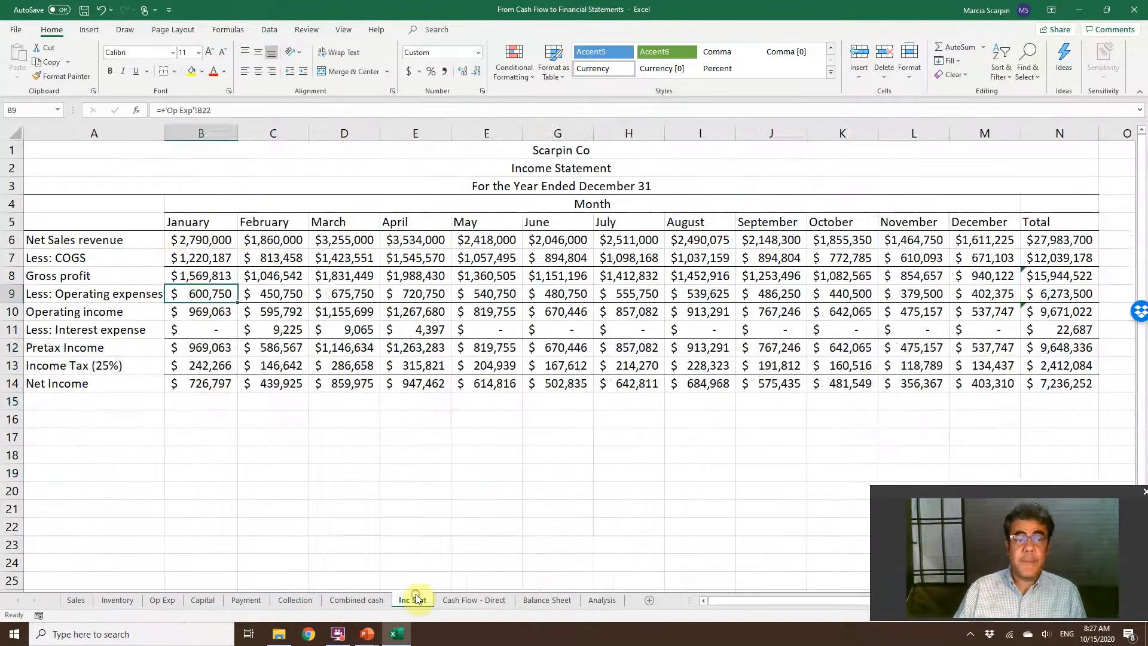
pyautogui.click(472, 604)
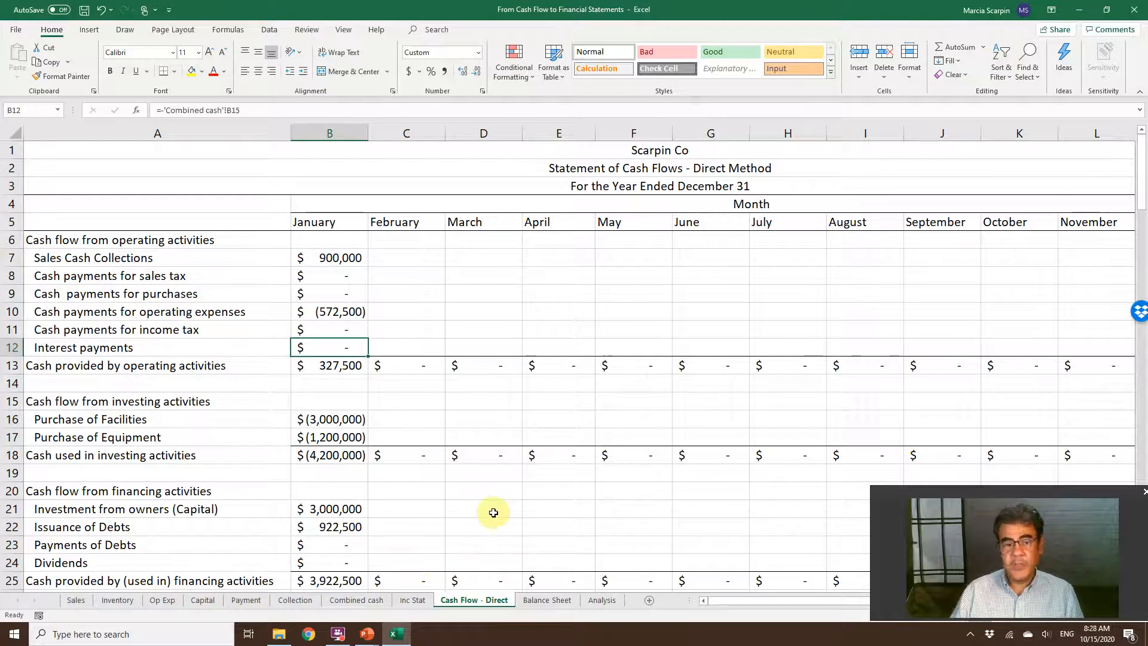
# Review January's financing activities total in B25 and the net increase in cash formula in B27
pyautogui.scroll(-2, 493, 512)
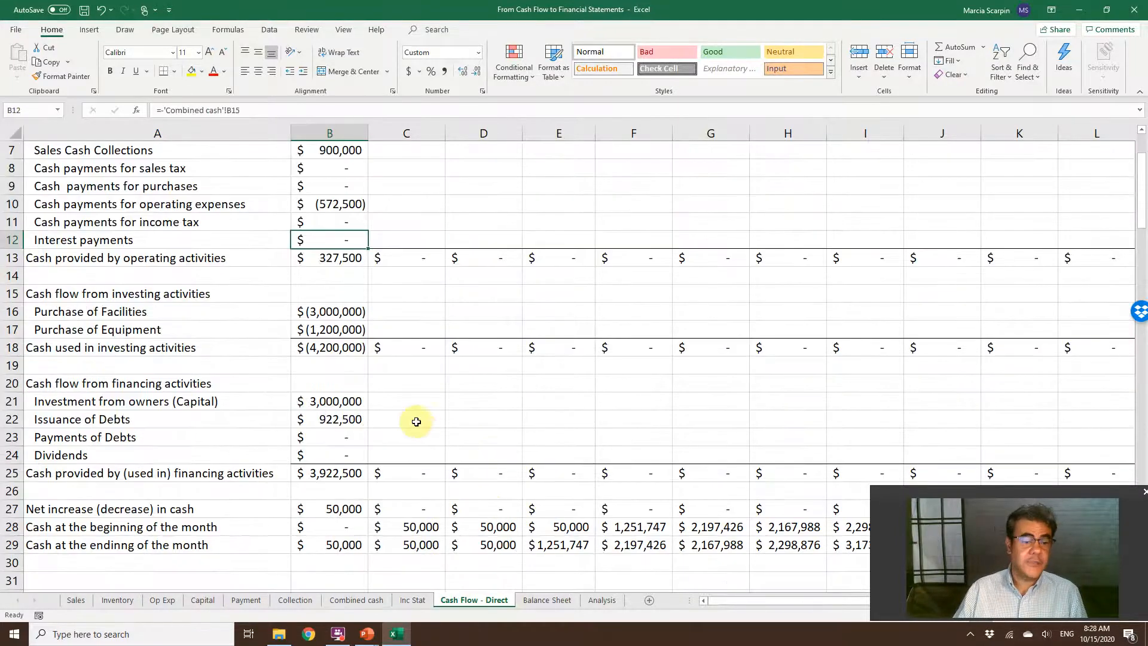
pyautogui.click(342, 477)
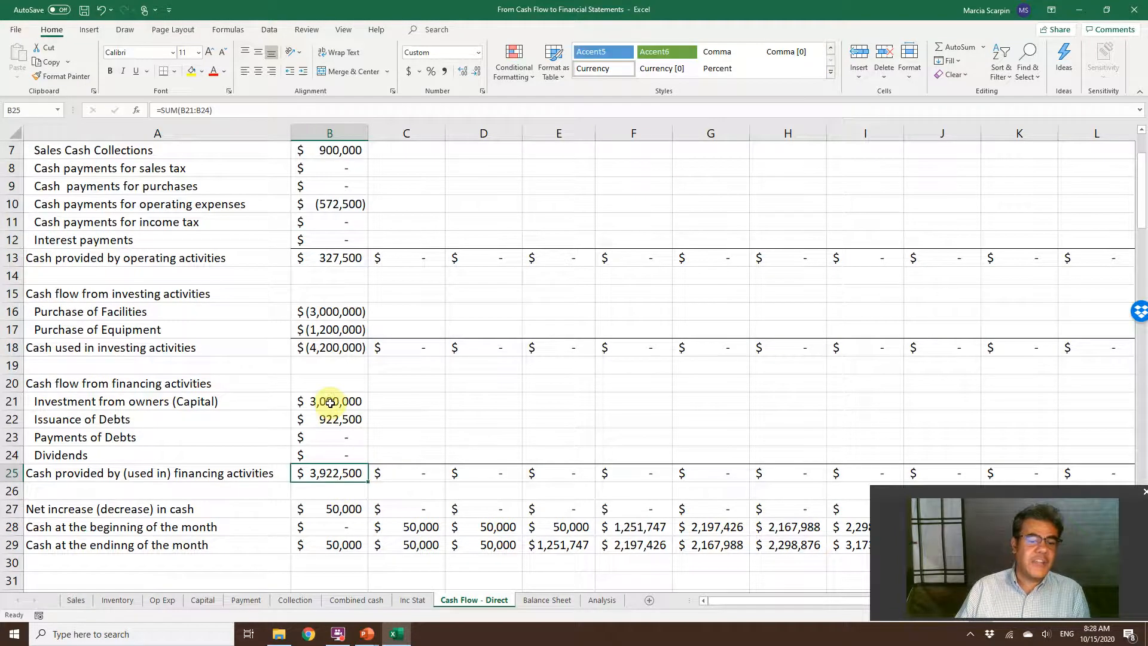
pyautogui.click(340, 507)
pyautogui.press('F2')
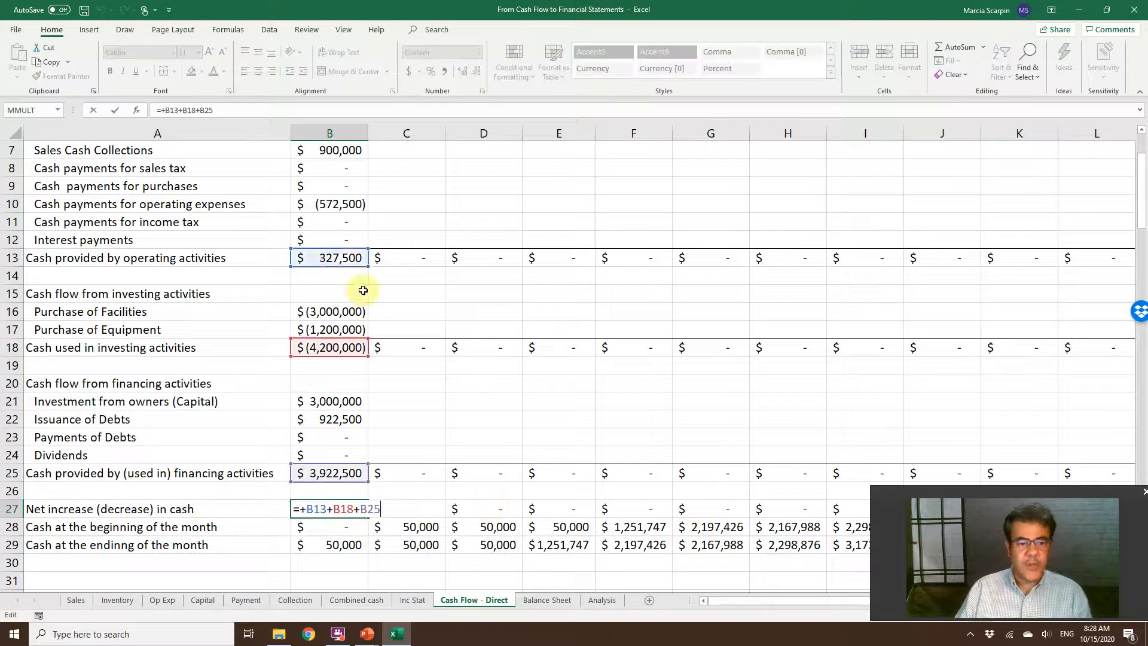
pyautogui.scroll(1, 330, 263)
pyautogui.scroll(1, 331, 263)
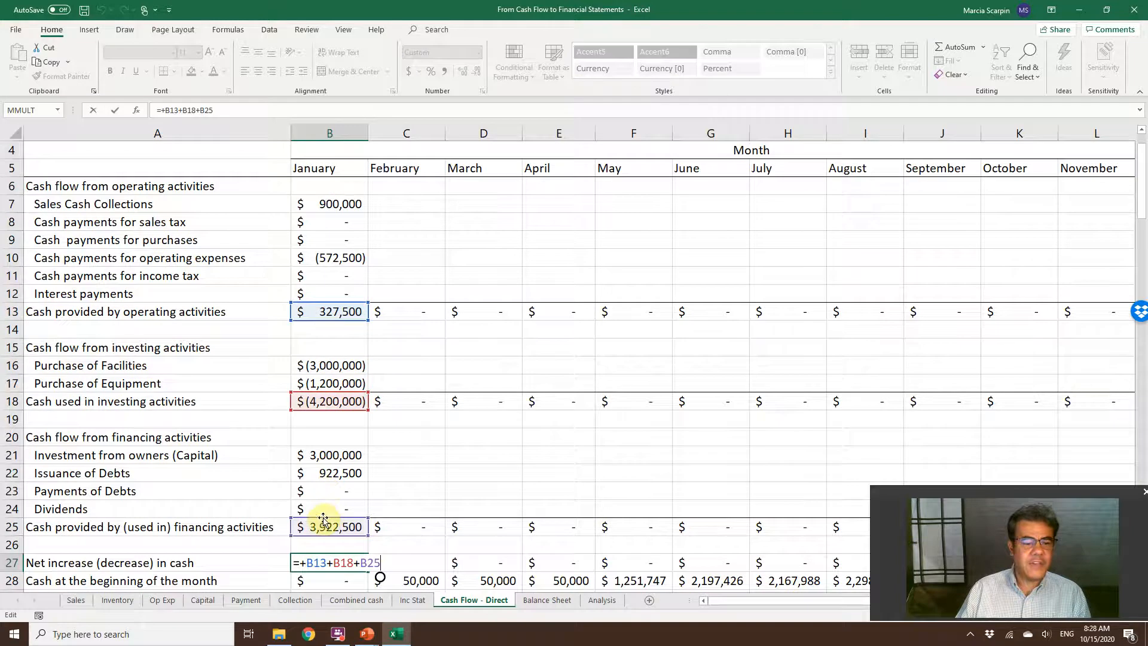
pyautogui.press('Return')
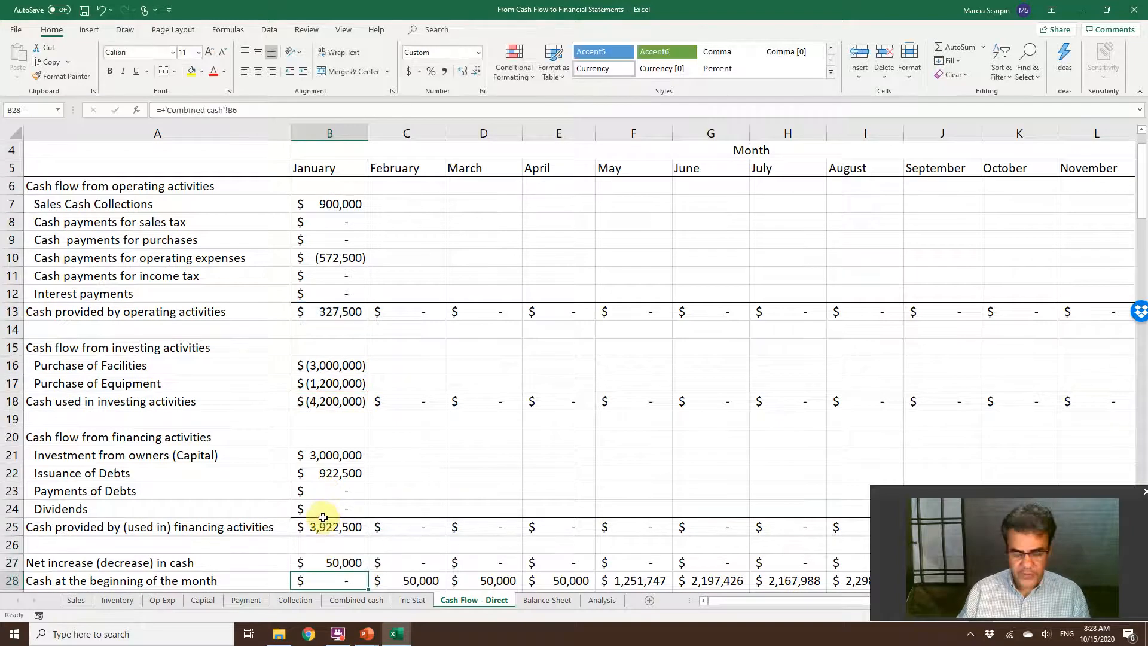
# Clear the beginning and ending cash rows for January through December, B28:M29, on the Cash Flow - Direct sheet
pyautogui.hotkey('shift', 'Down')
pyautogui.hotkey('shift', 'Right')
pyautogui.hotkey('shift', 'Right')
pyautogui.hotkey('shift', 'Right')
pyautogui.hotkey('shift', 'Right')
pyautogui.hotkey('shift', 'Right')
pyautogui.hotkey('shift', 'Right')
pyautogui.hotkey('shift', 'Right')
pyautogui.hotkey('shift', 'Right')
pyautogui.hotkey('shift', 'Right')
pyautogui.hotkey('shift', 'Right')
pyautogui.hotkey('shift', 'Right')
pyautogui.hotkey('shift', 'Right')
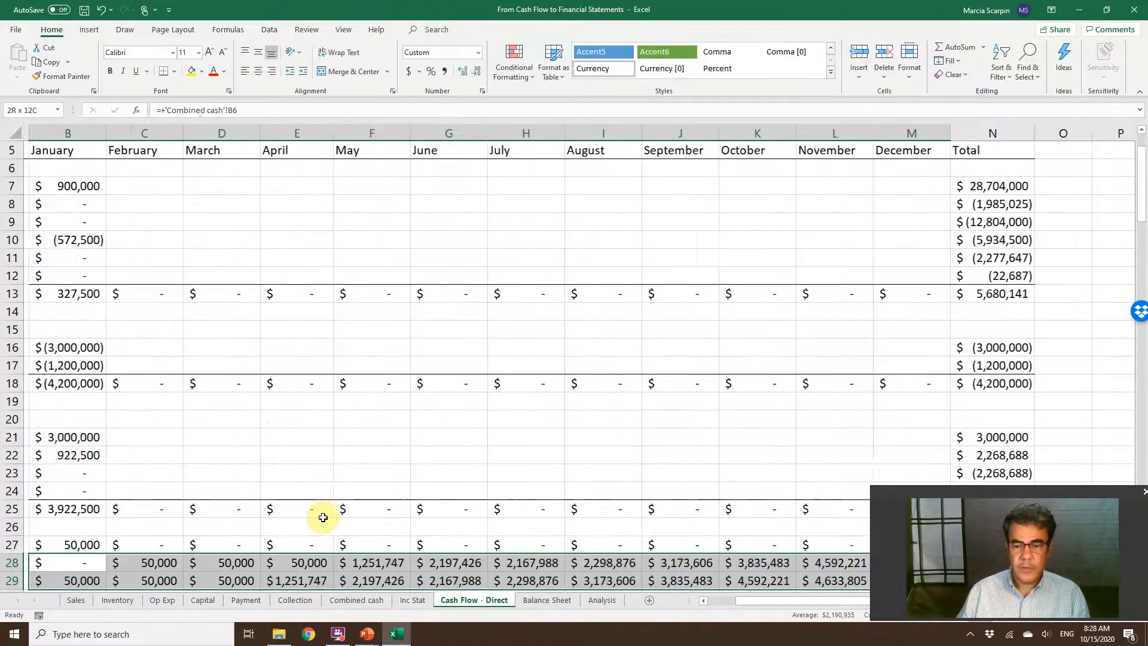
pyautogui.hotkey('shift', 'Left')
pyautogui.hotkey('shift', 'Left')
pyautogui.hotkey('shift', 'Left')
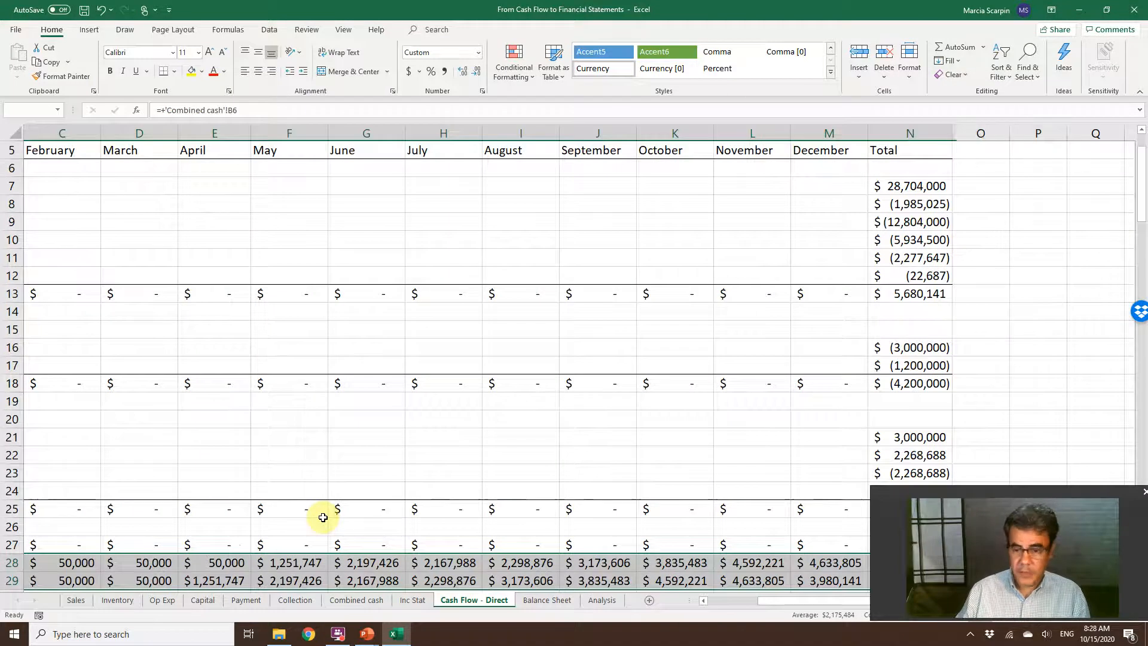
pyautogui.hotkey('shift', 'Right')
pyautogui.press('Delete')
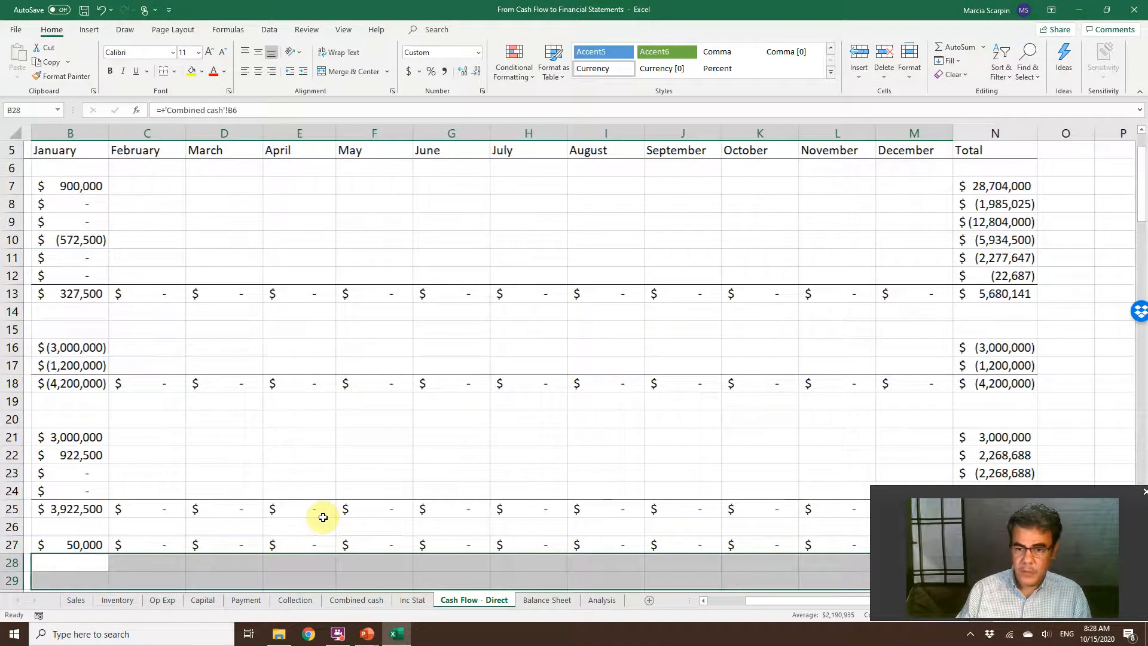
# Enter January's cash at the beginning of the month in B28 as +'Combined cash'!B6
pyautogui.click(1107, 491)
pyautogui.moveTo(1107, 490); pyautogui.dragTo(1143, 624)
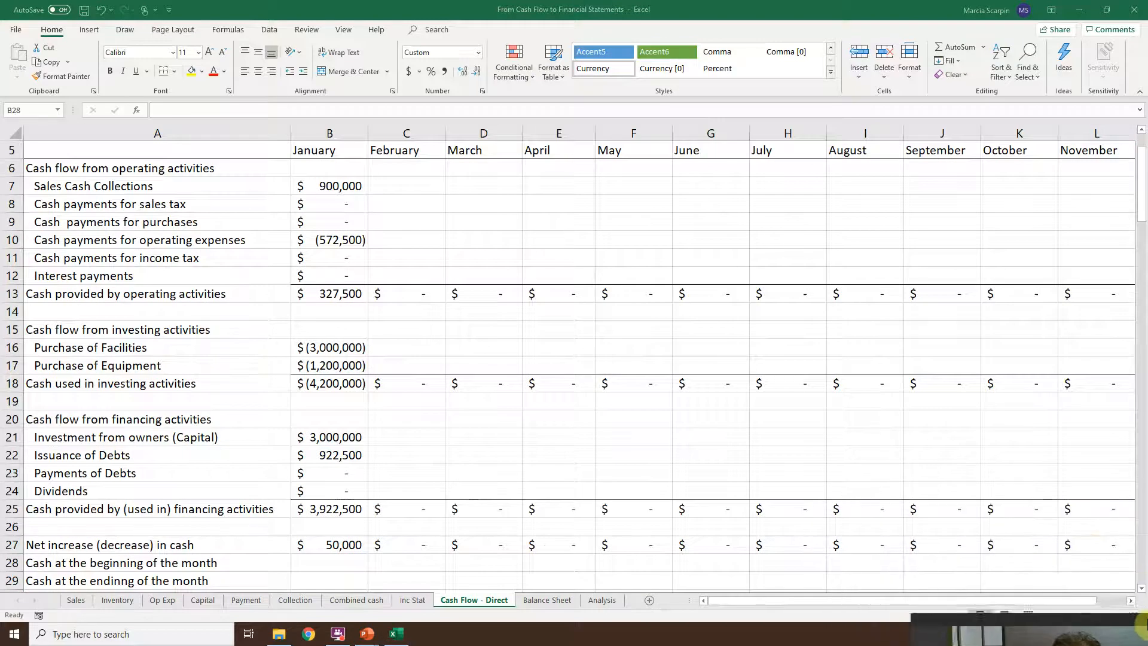
pyautogui.click(349, 561)
pyautogui.click(337, 566)
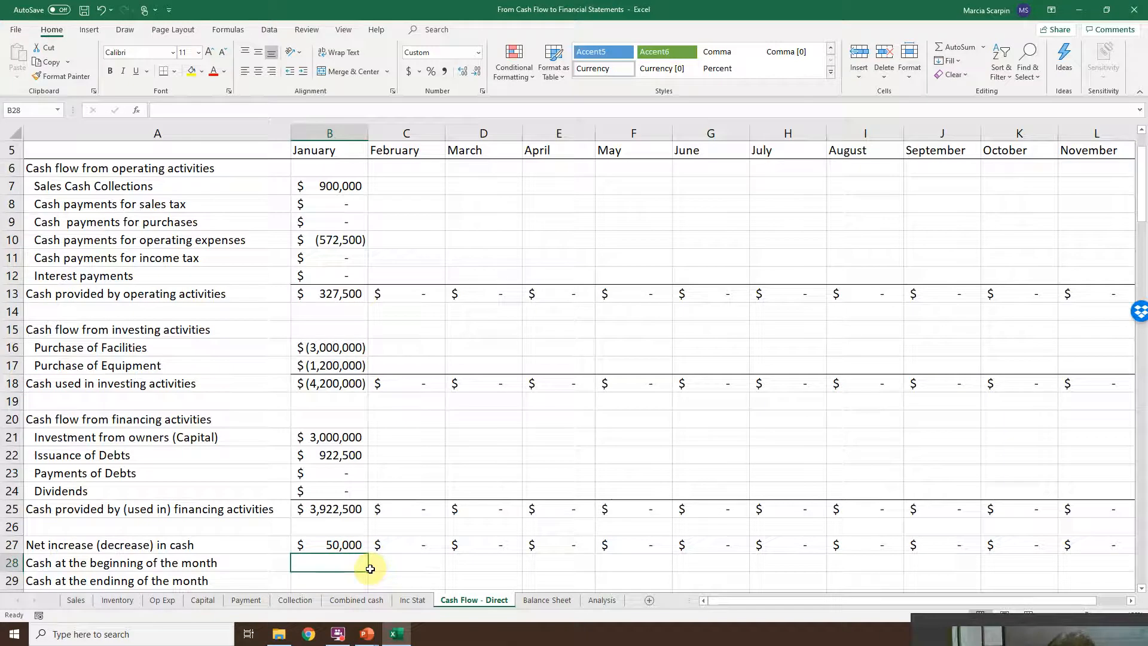
pyautogui.write('+')
pyautogui.click(367, 605)
pyautogui.click(285, 238)
pyautogui.press('Return')
# Enter January's cash at the end of the month in B29 as +'Combined cash'!B16
pyautogui.write('+')
pyautogui.click(354, 600)
pyautogui.click(291, 413)
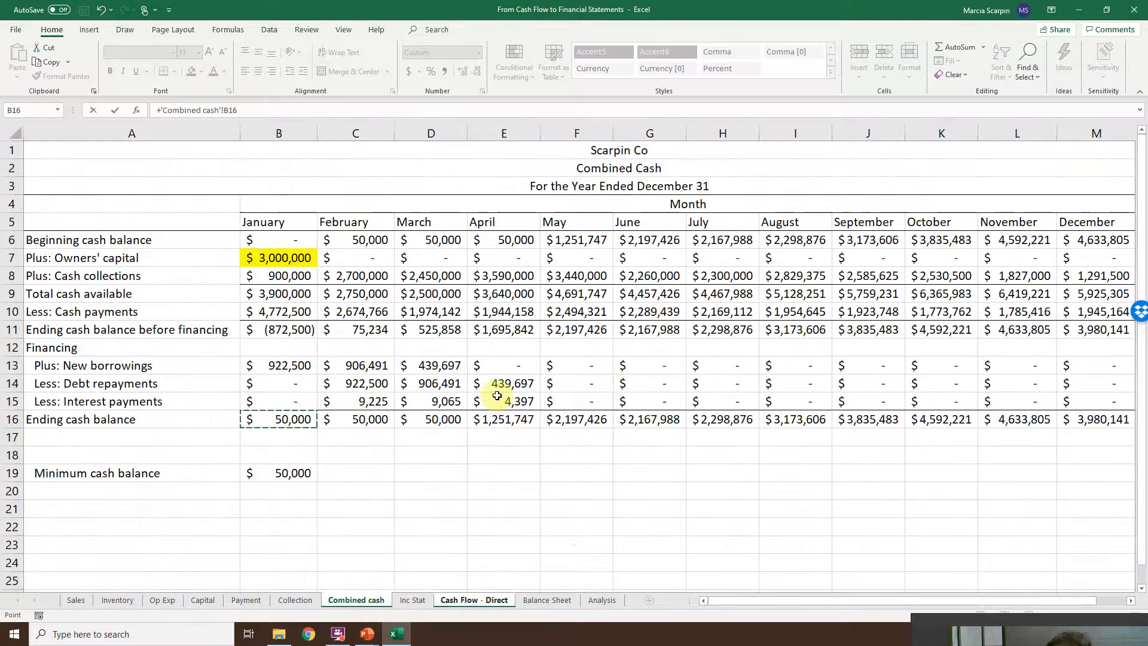
pyautogui.press('Return')
# Add a check formula in B31 that takes B27+B28 and subtracts the ending cash in B29
pyautogui.press('Return')
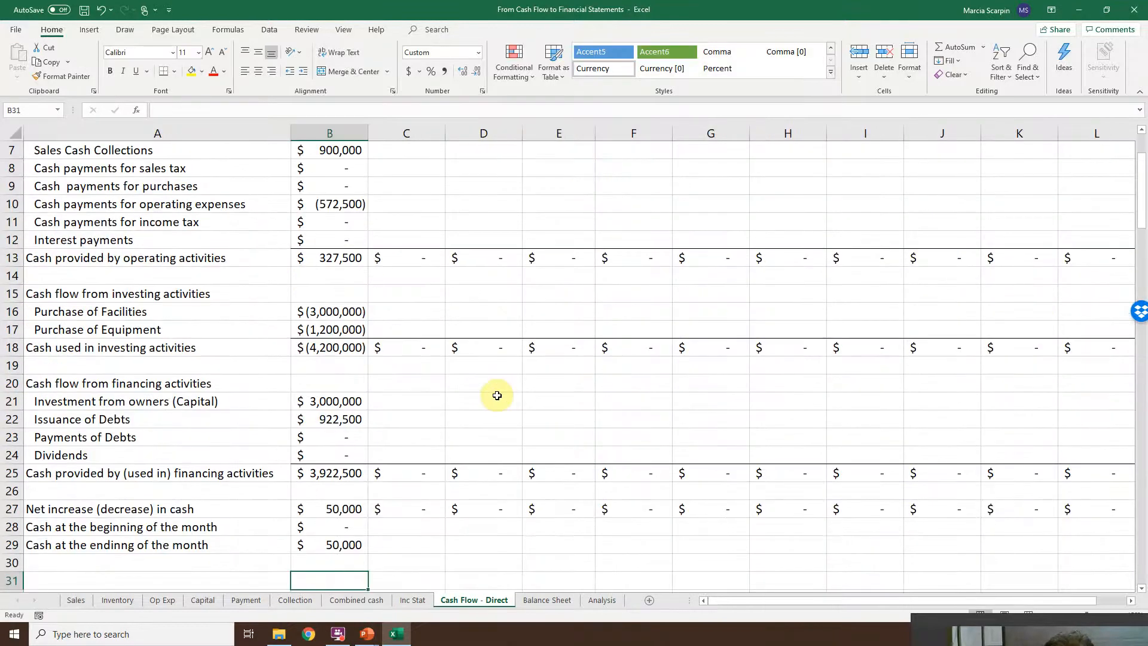
pyautogui.write('=')
pyautogui.press('Up')
pyautogui.press('Up')
pyautogui.press('Up')
pyautogui.press('Up')
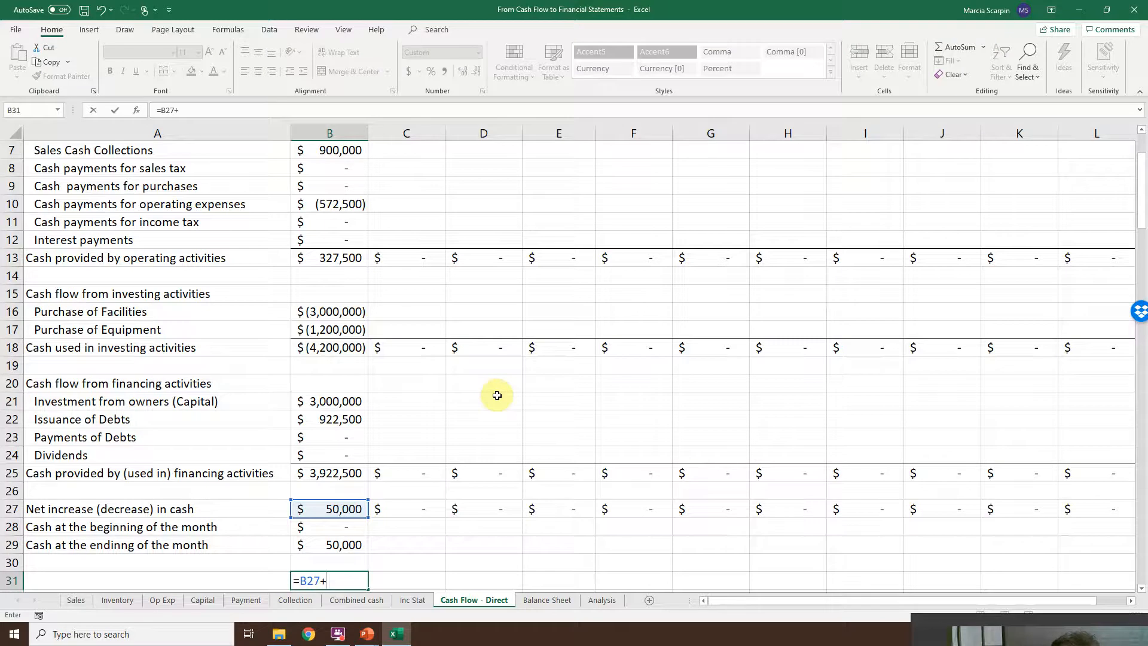
pyautogui.write('+')
pyautogui.press('Up')
pyautogui.press('Up')
pyautogui.press('Up')
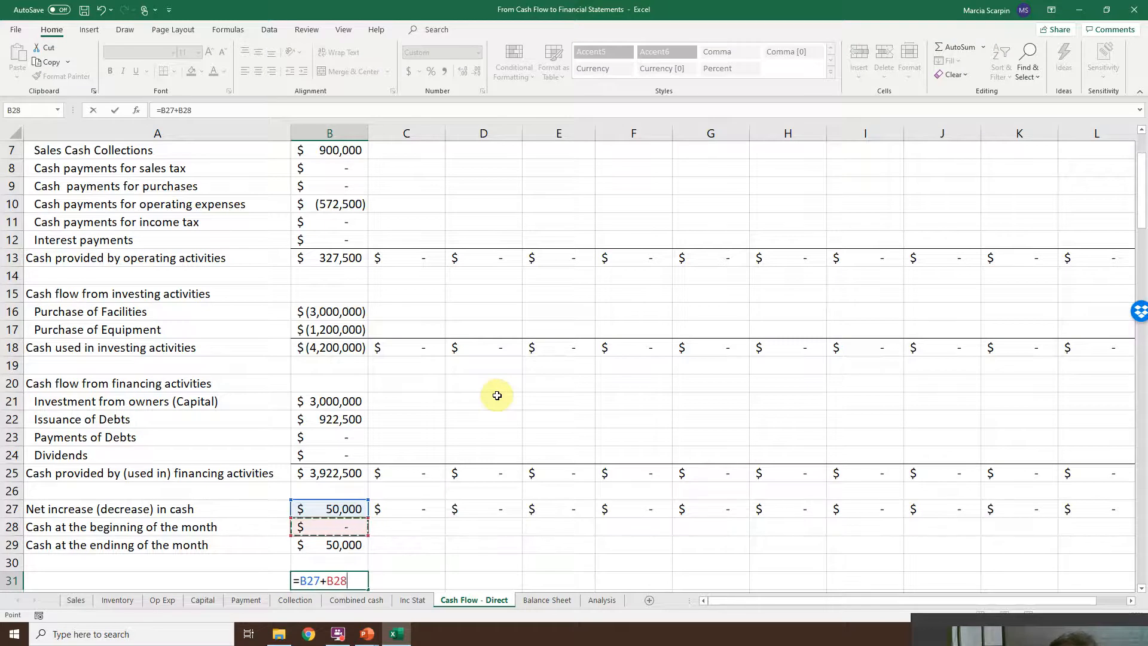
pyautogui.press('Up')
pyautogui.press('Return')
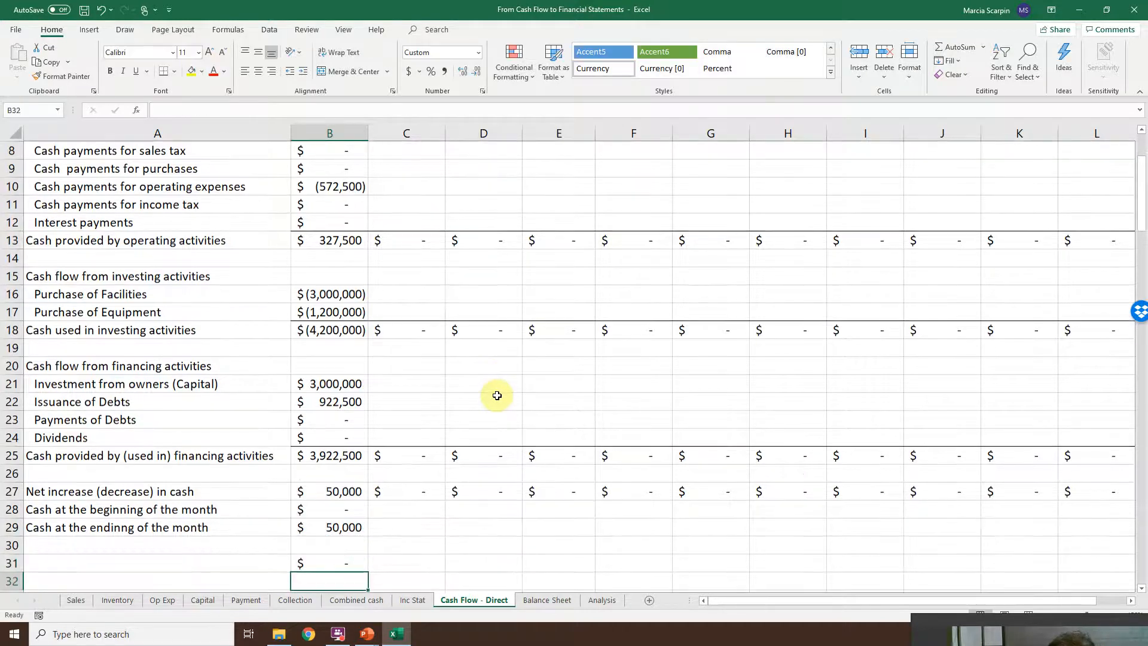
# Copy January's cash flow formulas in B7:B31, including the check row, across through December, filling B7:M31
pyautogui.press('Up')
pyautogui.press('Up')
pyautogui.press('Up')
pyautogui.press('Up')
pyautogui.press('Up')
pyautogui.press('Up')
pyautogui.press('Up')
pyautogui.press('Up')
pyautogui.press('Up')
pyautogui.press('Up')
pyautogui.press('Up')
pyautogui.press('Up')
pyautogui.press('Up')
pyautogui.press('Up')
pyautogui.press('Up')
pyautogui.press('Up')
pyautogui.press('Up')
pyautogui.press('Up')
pyautogui.press('Up')
pyautogui.press('Up')
pyautogui.press('Up')
pyautogui.press('Up')
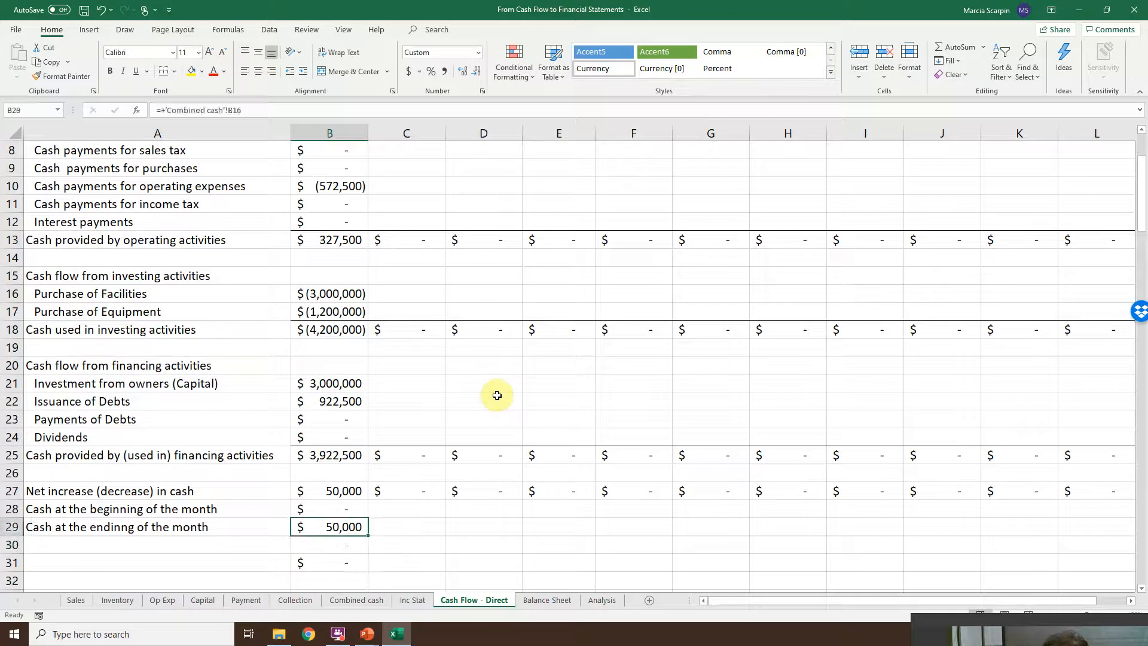
pyautogui.press('Down')
pyautogui.press('Down')
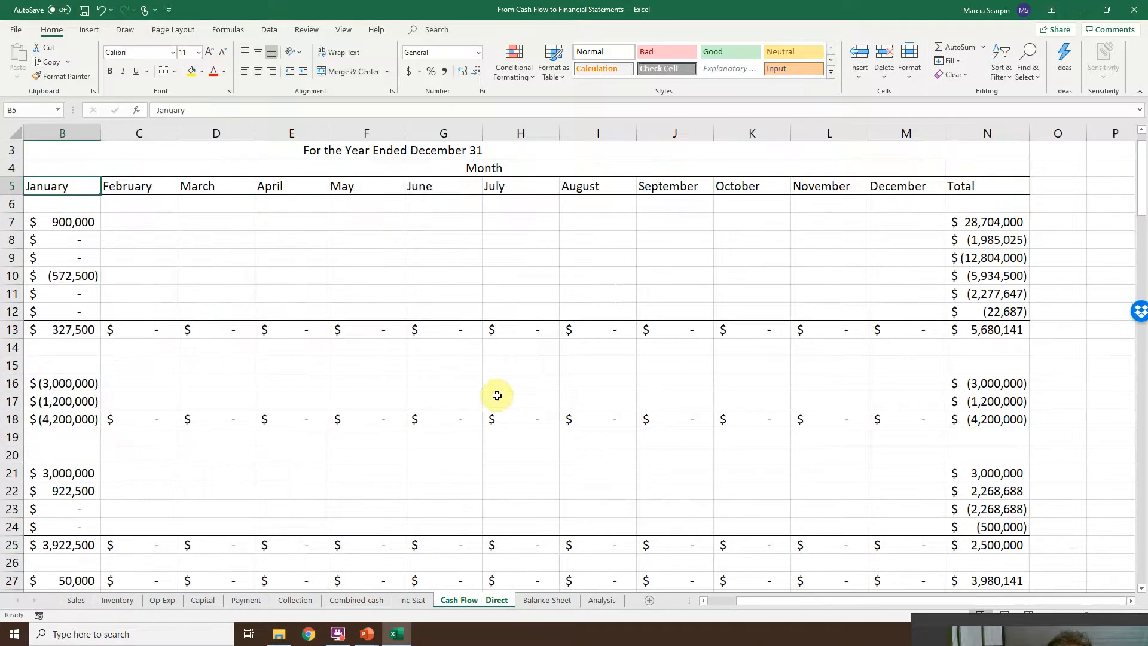
pyautogui.press('Left')
pyautogui.press('Down')
pyautogui.press('Down')
pyautogui.press('Right')
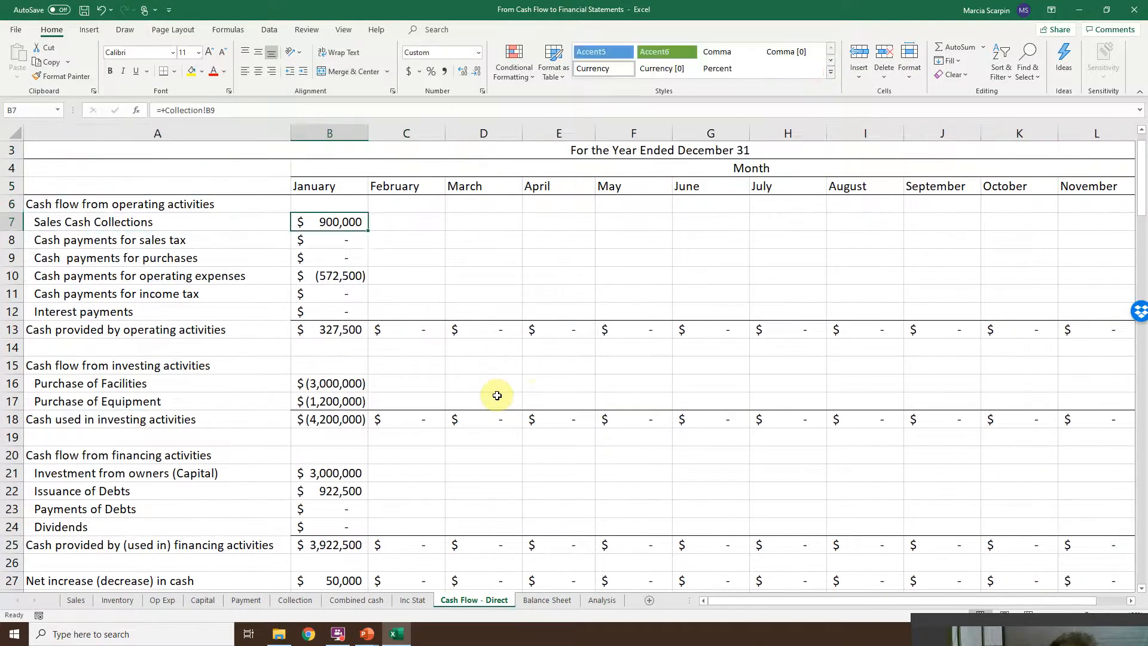
pyautogui.hotkey('shift', 'Down')
pyautogui.hotkey('shift', 'Down')
pyautogui.hotkey('shift', 'Down')
pyautogui.hotkey('shift', 'Down')
pyautogui.hotkey('shift', 'Down')
pyautogui.hotkey('shift', 'Down')
pyautogui.hotkey('shift', 'Down')
pyautogui.hotkey('shift', 'Down')
pyautogui.hotkey('shift', 'Down')
pyautogui.hotkey('shift', 'Down')
pyautogui.hotkey('shift', 'Down')
pyautogui.hotkey('shift', 'Down')
pyautogui.hotkey('shift', 'Down')
pyautogui.hotkey('shift', 'Down')
pyautogui.hotkey('shift', 'Down')
pyautogui.hotkey('shift', 'Down')
pyautogui.hotkey('shift', 'Down')
pyautogui.hotkey('shift', 'Down')
pyautogui.hotkey('shift', 'Down')
pyautogui.hotkey('shift', 'Down')
pyautogui.hotkey('shift', 'Down')
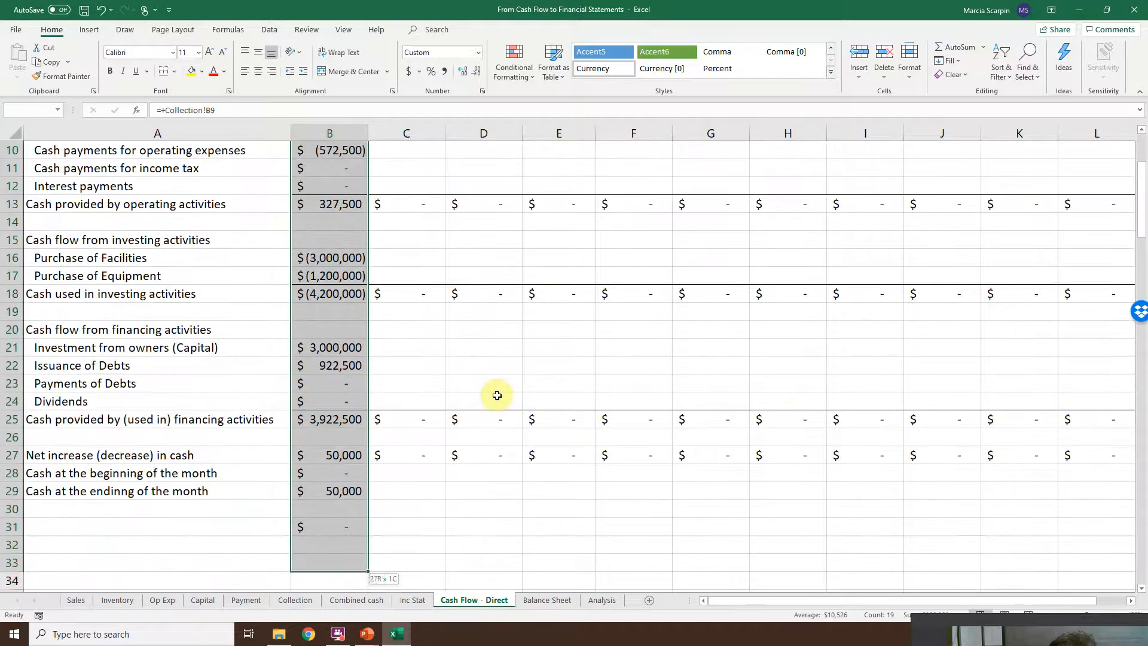
pyautogui.hotkey('ctrl', 'c')
pyautogui.hotkey('shift', 'Right')
pyautogui.hotkey('shift', 'Right')
pyautogui.hotkey('shift', 'Right')
pyautogui.hotkey('shift', 'Right')
pyautogui.hotkey('shift', 'Right')
pyautogui.hotkey('shift', 'Right')
pyautogui.hotkey('shift', 'Right')
pyautogui.hotkey('shift', 'Right')
pyautogui.hotkey('shift', 'Right')
pyautogui.hotkey('shift', 'Right')
pyautogui.hotkey('shift', 'Right')
pyautogui.hotkey('shift', 'Right')
pyautogui.hotkey('shift', 'Right')
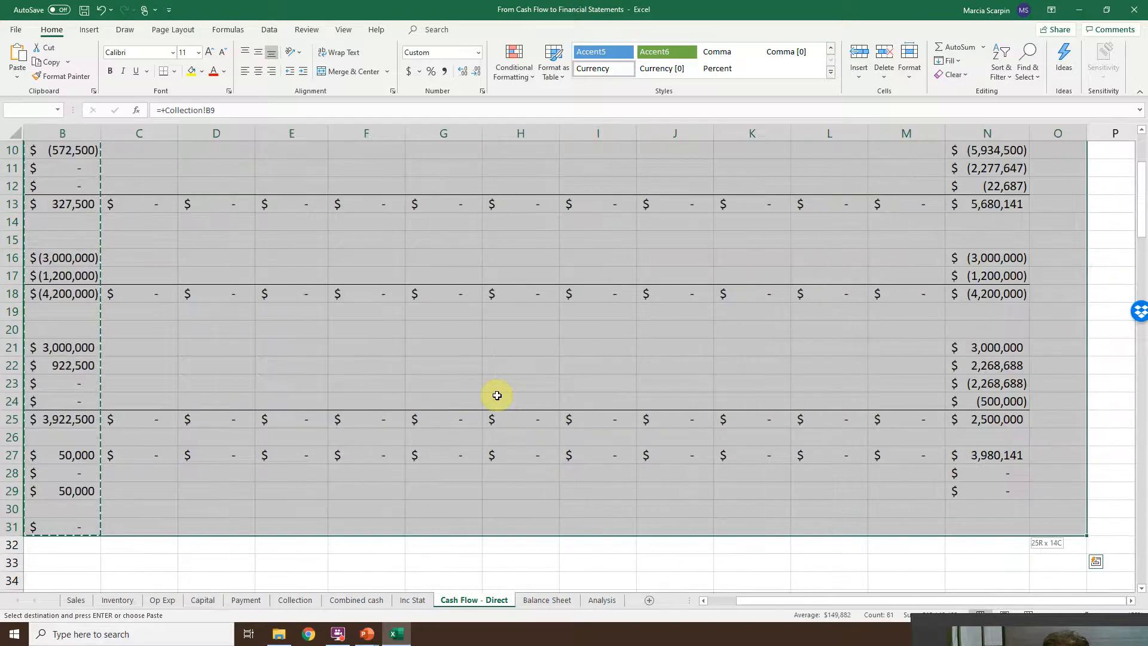
pyautogui.hotkey('shift', 'Left')
pyautogui.hotkey('shift', 'Left')
pyautogui.press('Return')
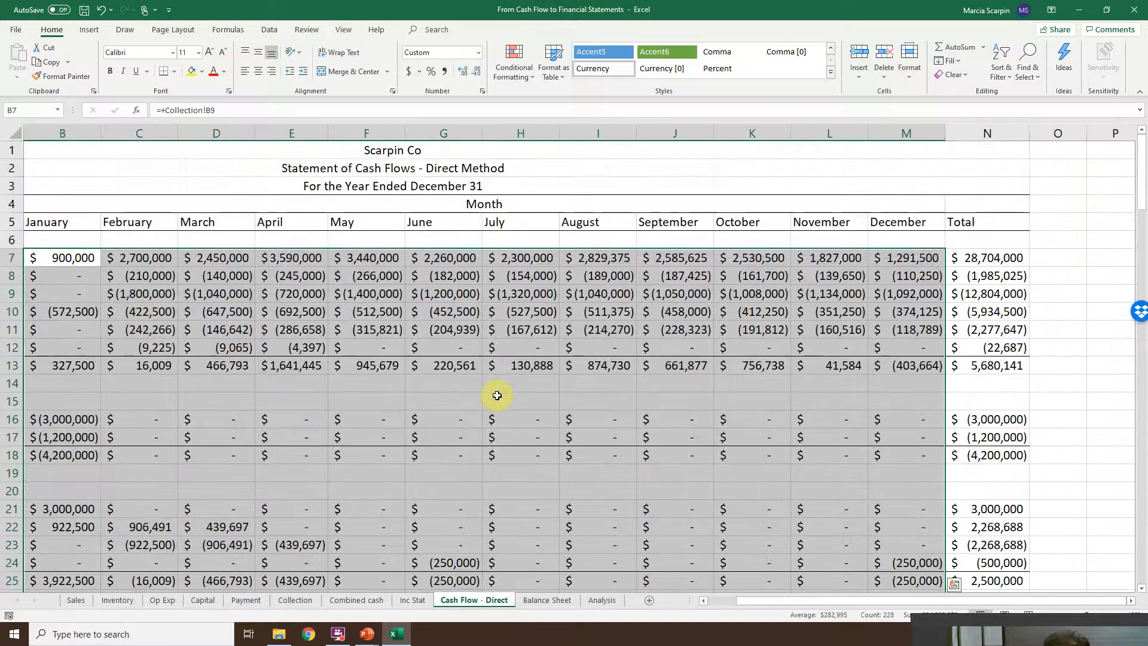
# Clear the check formulas in row 31 for January through December, B31:M31
pyautogui.press('Right')
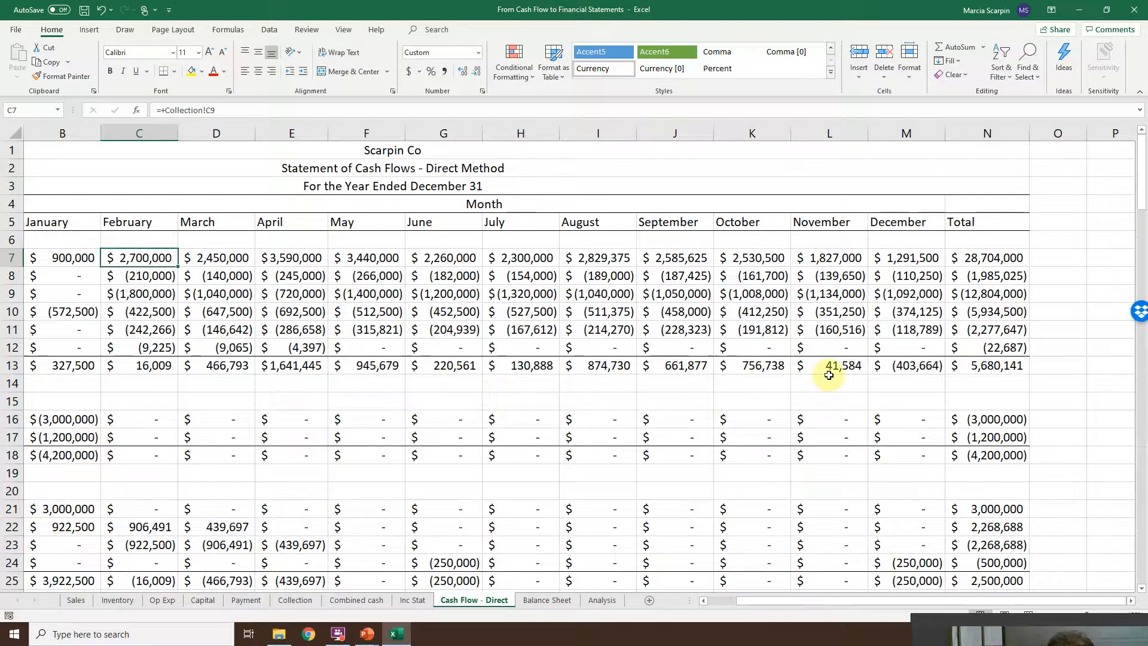
pyautogui.scroll(-4, 829, 375)
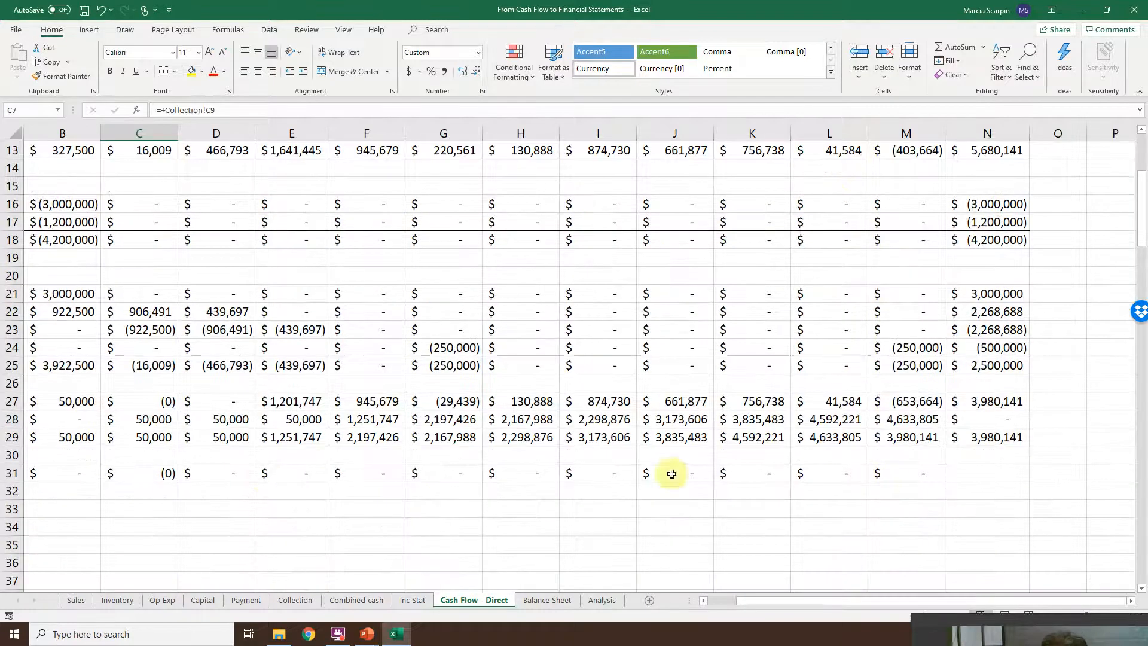
pyautogui.moveTo(885, 473); pyautogui.dragTo(338, 470)
pyautogui.press('Delete')
pyautogui.press('Right')
pyautogui.press('Right')
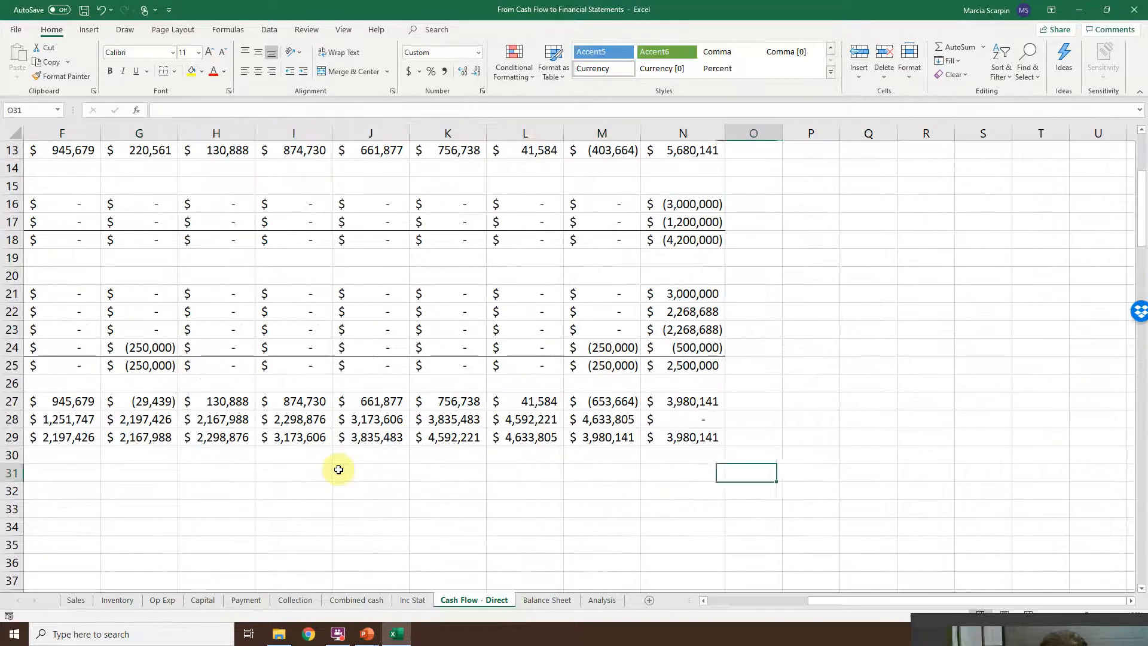
# Freeze the panes at B6 to keep header rows 1 to 5 and the label column A in view
pyautogui.press('Up')
pyautogui.press('Up')
pyautogui.press('Up')
pyautogui.press('Up')
pyautogui.press('Left')
pyautogui.press('Left')
pyautogui.press('Left')
pyautogui.press('Left')
pyautogui.press('Left')
pyautogui.press('Left')
pyautogui.press('Left')
pyautogui.press('Left')
pyautogui.press('Left')
pyautogui.press('Left')
pyautogui.press('Left')
pyautogui.press('Left')
pyautogui.press('Left')
pyautogui.press('Left')
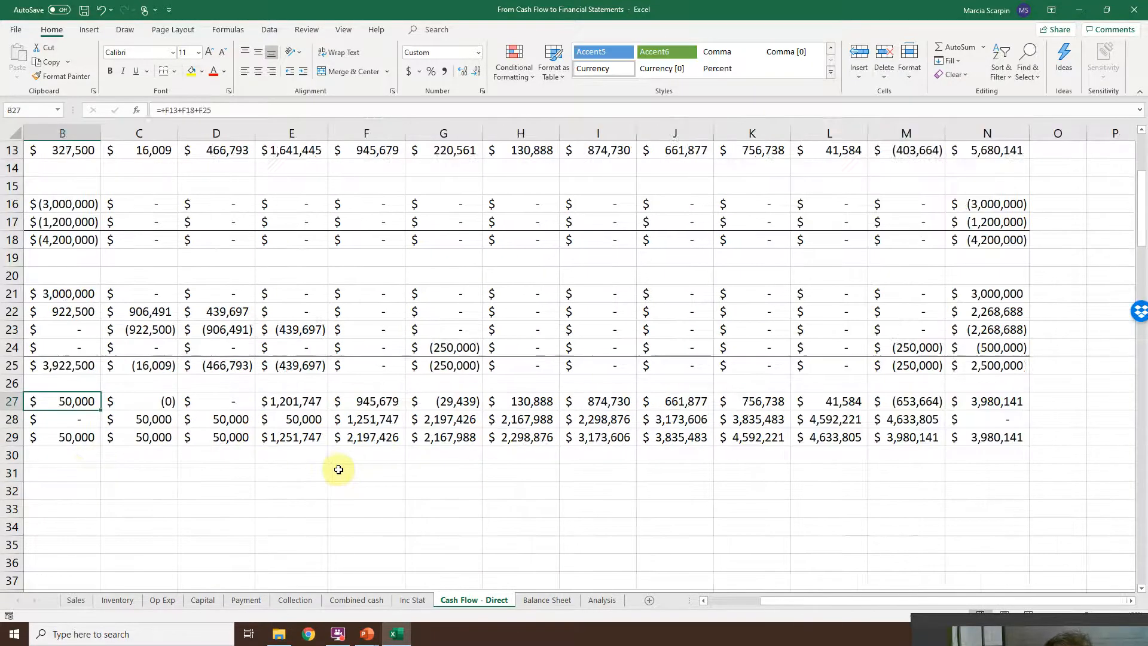
pyautogui.press('Up')
pyautogui.press('Up')
pyautogui.press('Up')
pyautogui.press('Up')
pyautogui.press('Up')
pyautogui.press('Up')
pyautogui.press('Up')
pyautogui.press('Up')
pyautogui.press('Up')
pyautogui.press('Up')
pyautogui.press('Up')
pyautogui.press('Up')
pyautogui.press('Up')
pyautogui.press('Up')
pyautogui.press('Up')
pyautogui.press('Up')
pyautogui.press('Up')
pyautogui.press('Up')
pyautogui.press('Up')
pyautogui.press('Up')
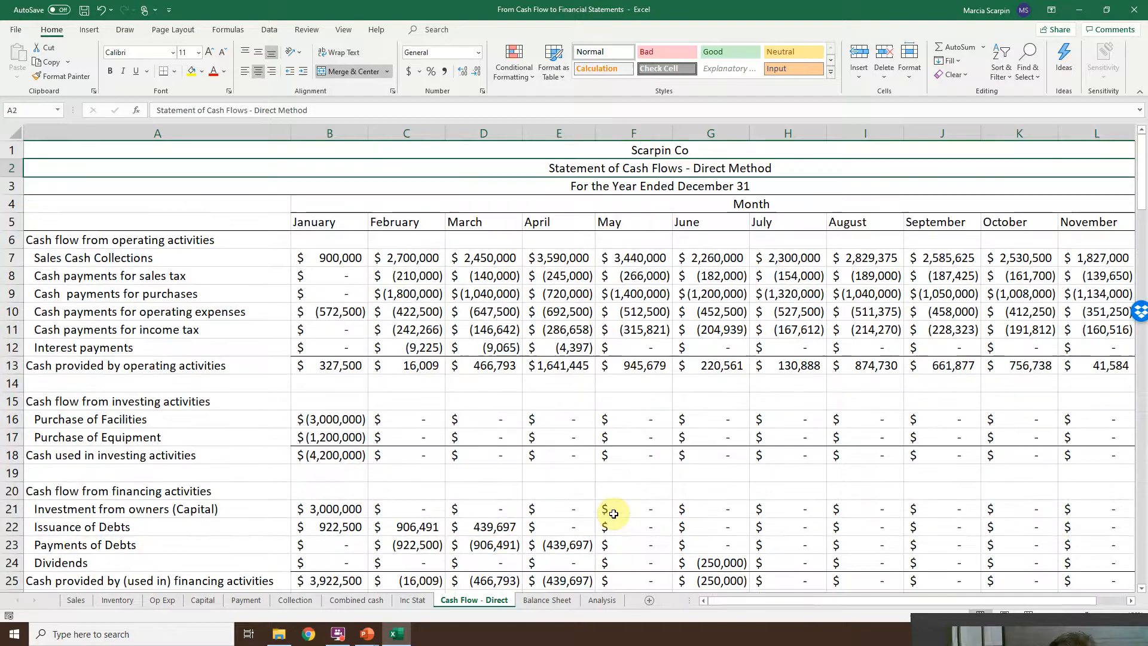
pyautogui.press('Down')
pyautogui.press('Down')
pyautogui.press('Down')
pyautogui.press('Down')
pyautogui.press('Right')
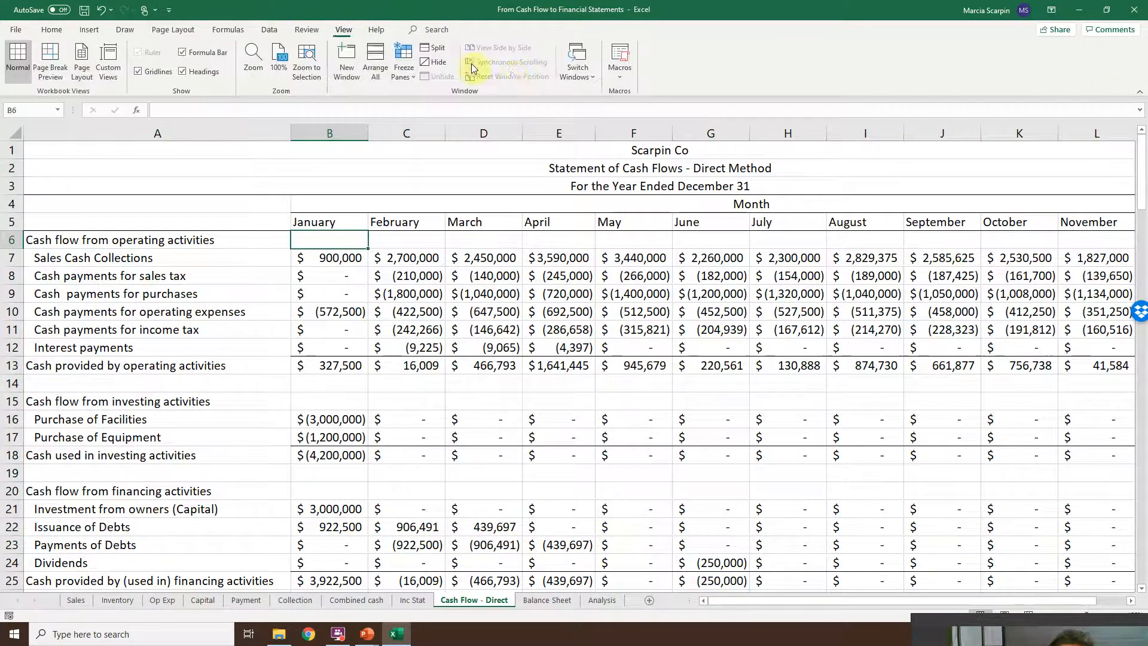
pyautogui.click(402, 72)
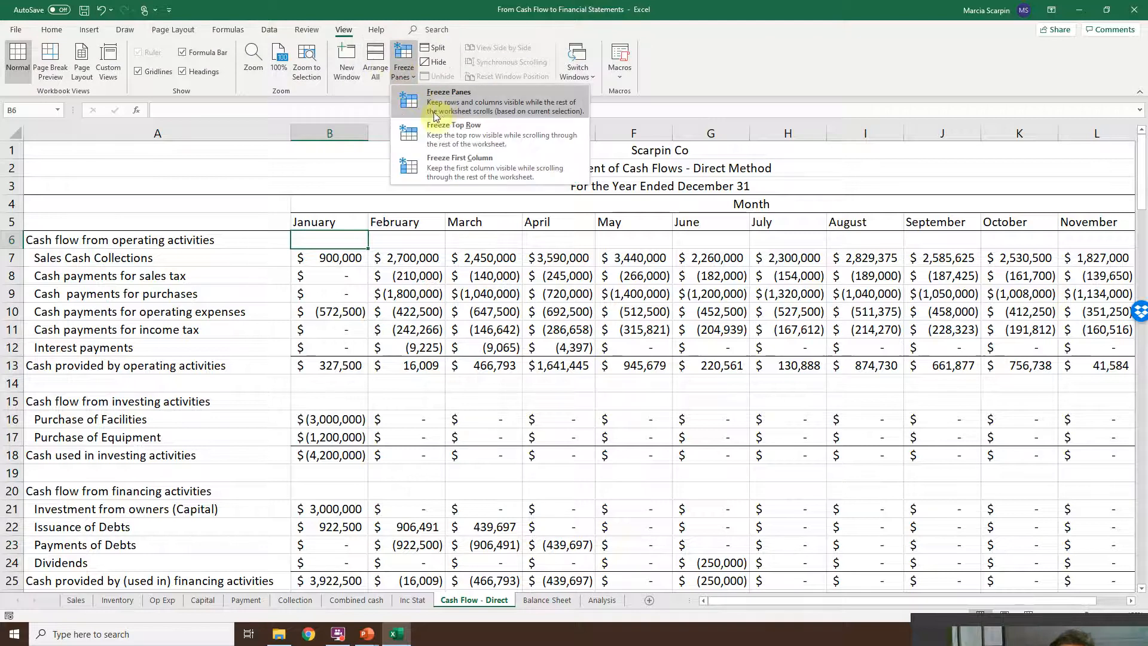
pyautogui.click(440, 108)
# Examine the Total column N of the cash flow statement, from sales cash collections down to the cash at month end
pyautogui.press('Right')
pyautogui.press('Right')
pyautogui.press('Right')
pyautogui.press('Right')
pyautogui.press('Right')
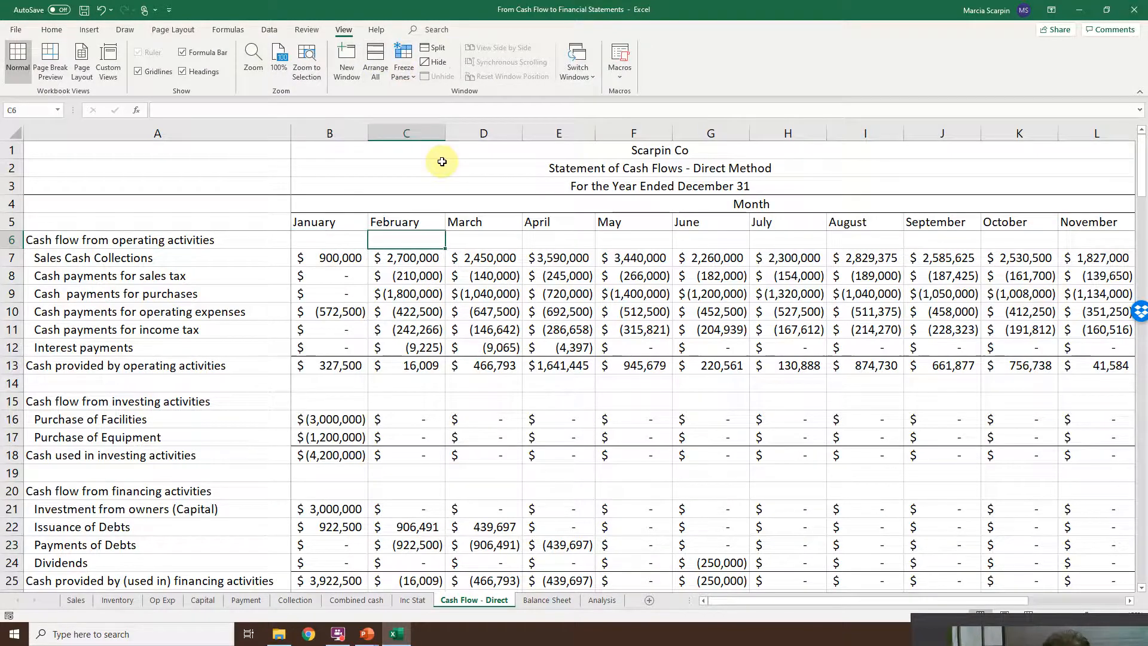
pyautogui.press('Right')
pyautogui.press('Right')
pyautogui.press('Right')
pyautogui.press('Right')
pyautogui.press('Right')
pyautogui.press('Right')
pyautogui.press('Right')
pyautogui.press('Down')
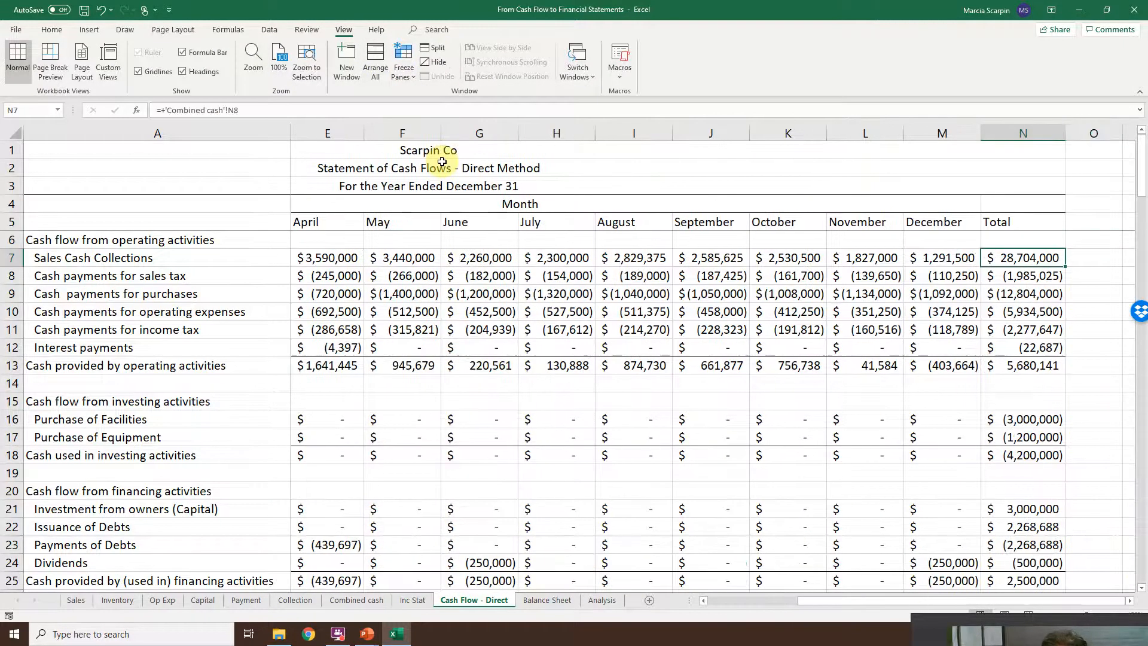
pyautogui.press('Down')
pyautogui.press('Down')
pyautogui.press('Down')
pyautogui.press('Down')
pyautogui.press('Down')
pyautogui.press('Down')
pyautogui.press('Down')
pyautogui.press('Down')
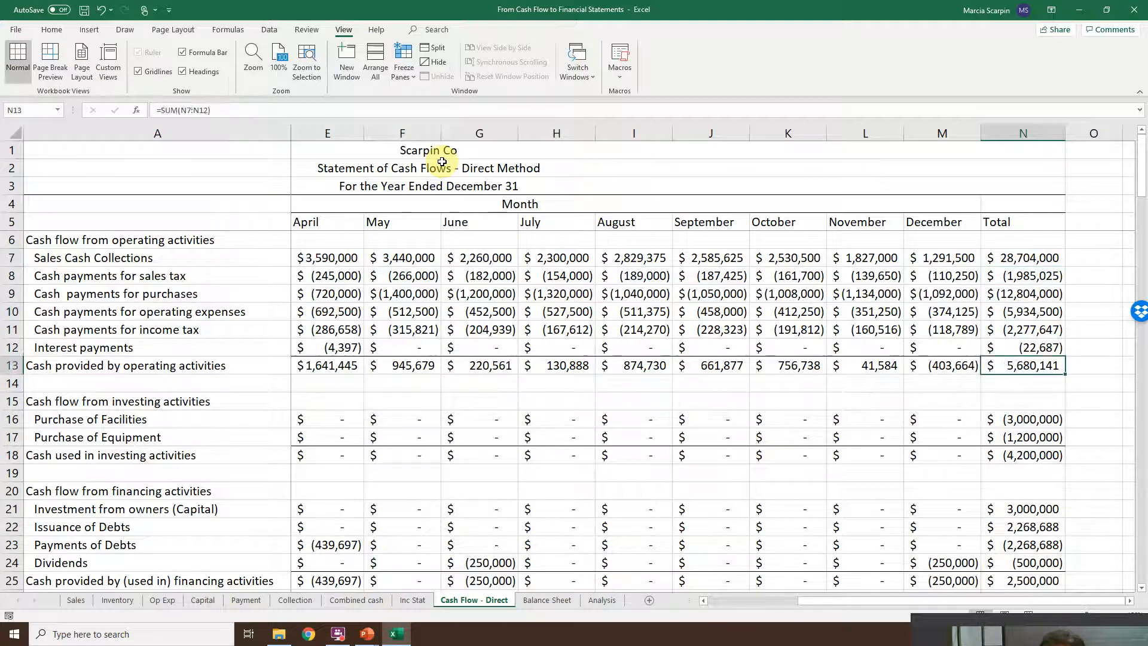
pyautogui.press('Down')
pyautogui.press('Down')
pyautogui.press('Down')
pyautogui.press('Down')
pyautogui.press('Down')
pyautogui.press('Down')
pyautogui.press('Down')
pyautogui.press('Down')
pyautogui.press('Down')
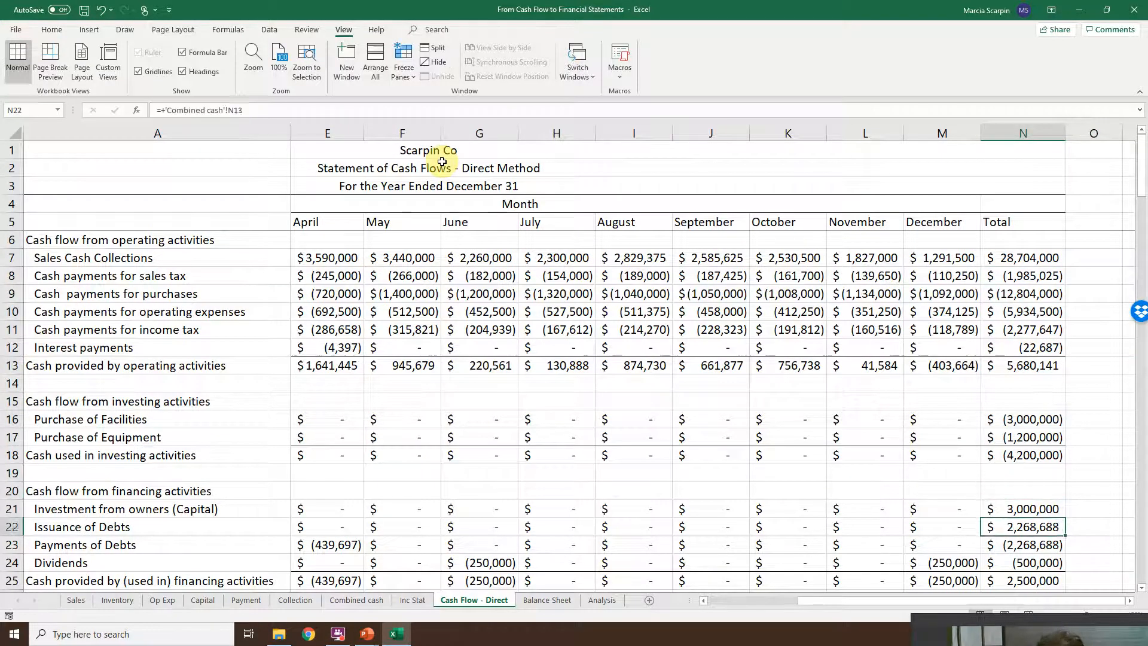
pyautogui.press('Down')
pyautogui.press('Down')
pyautogui.press('Down')
pyautogui.press('Down')
pyautogui.press('Down')
pyautogui.press('Down')
pyautogui.press('Down')
pyautogui.press('Down')
pyautogui.press('Down')
pyautogui.press('Down')
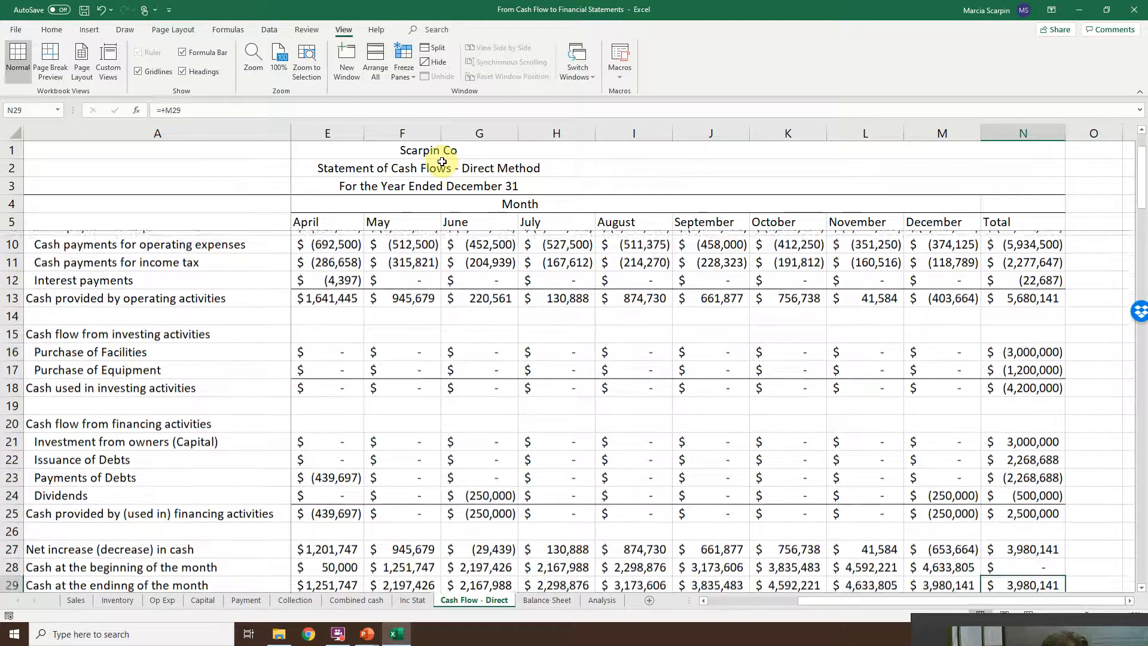
# Examine the Total column formulas for net increase in cash, beginning cash and ending cash in N27:N29
pyautogui.press('Up')
pyautogui.press('Up')
pyautogui.press('Up')
pyautogui.press('Up')
pyautogui.press('Up')
pyautogui.press('Up')
pyautogui.press('Up')
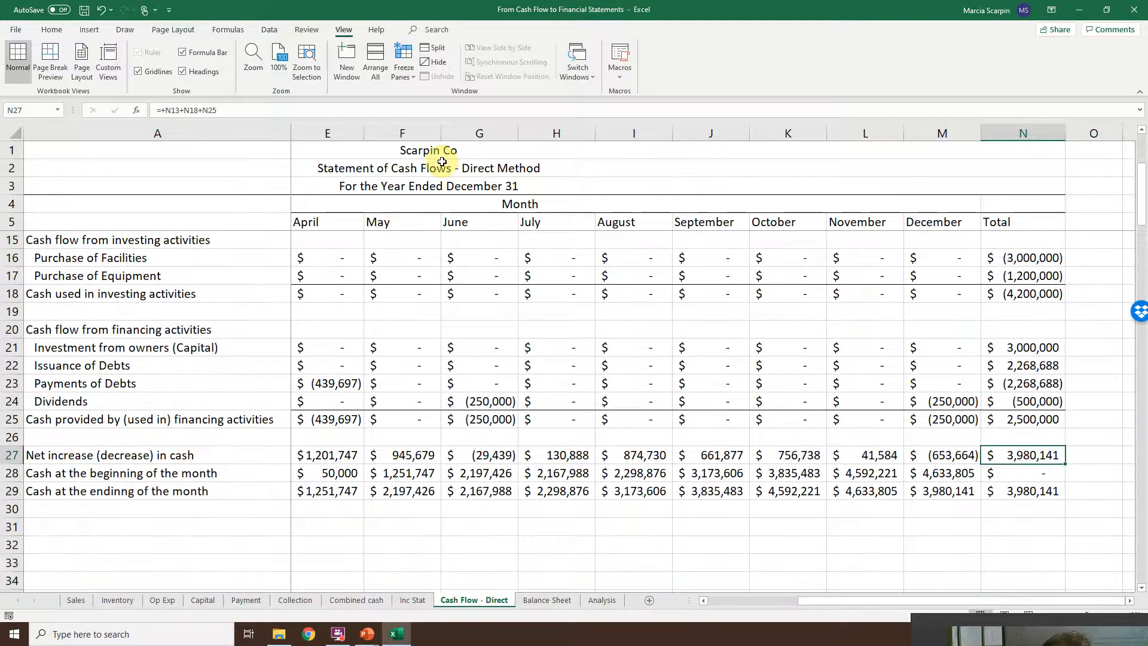
pyautogui.press('Down')
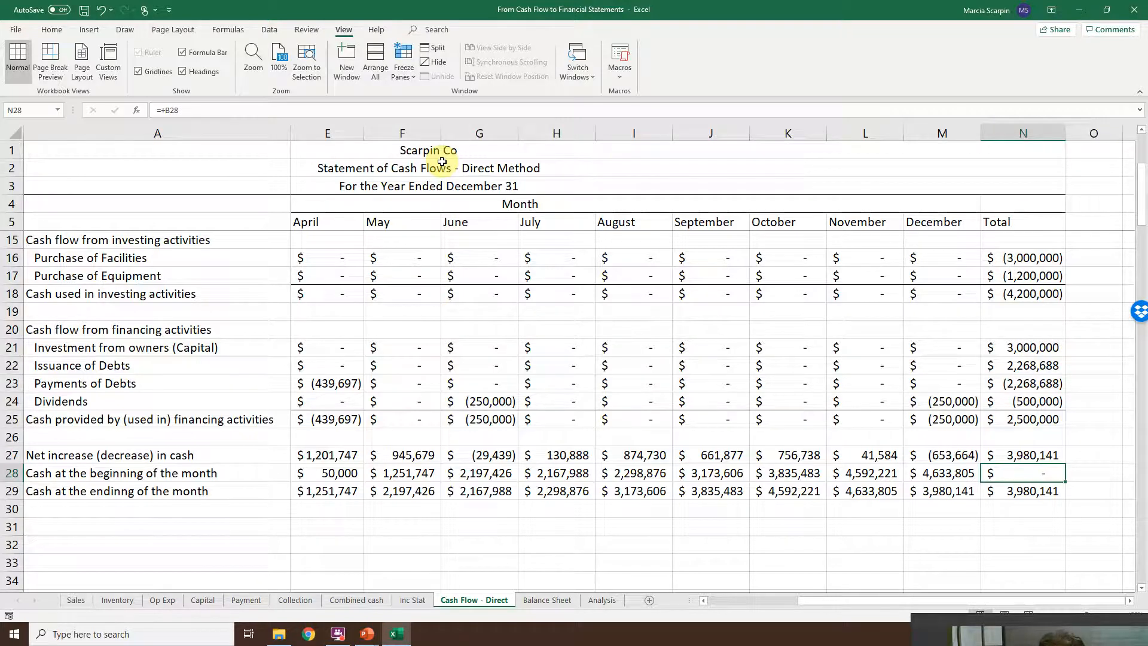
pyautogui.moveTo(1021, 625)
pyautogui.mouseDown()
pyautogui.moveTo(1002, 528)
pyautogui.moveTo(979, 518)
pyautogui.mouseUp()
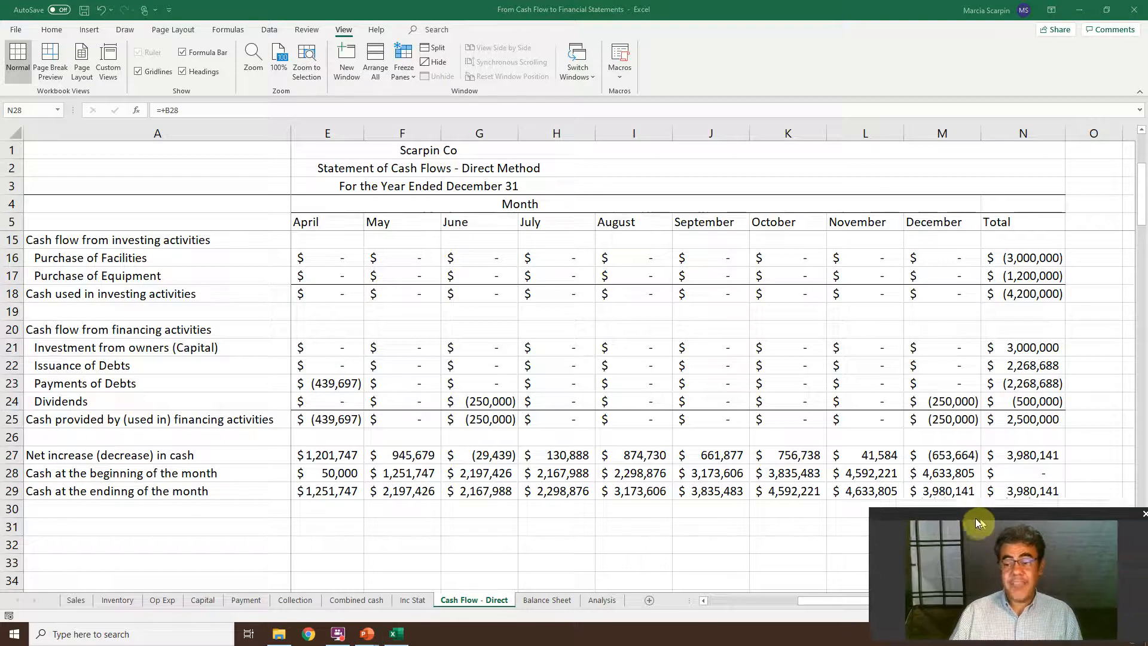
pyautogui.click(1022, 491)
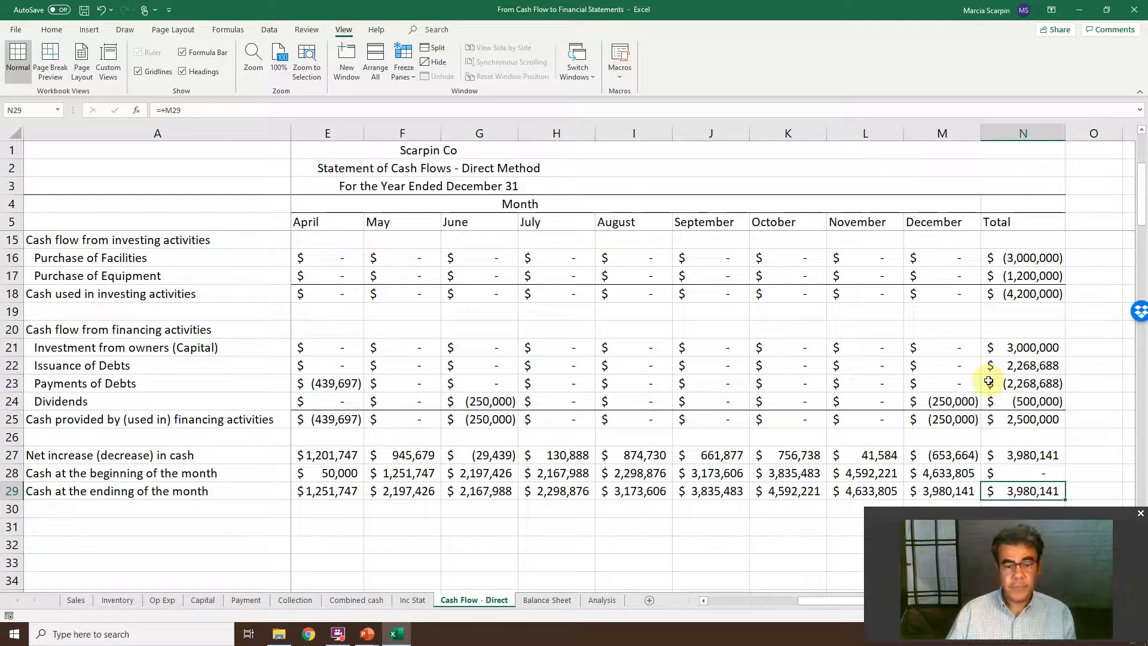
# Delete the leftover column D from the Balance Sheet sheet, and check the total and balance-check formulas in B10, B21 and B23
pyautogui.click(547, 601)
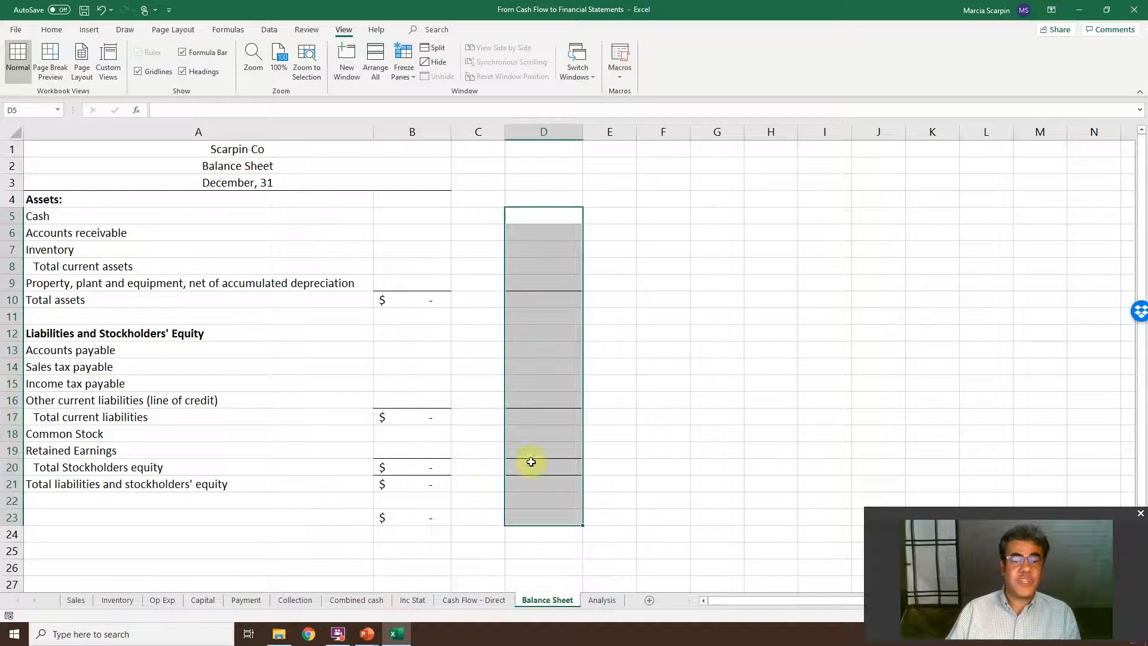
pyautogui.click(545, 132)
pyautogui.rightClick(546, 135)
pyautogui.click(578, 234)
pyautogui.click(397, 299)
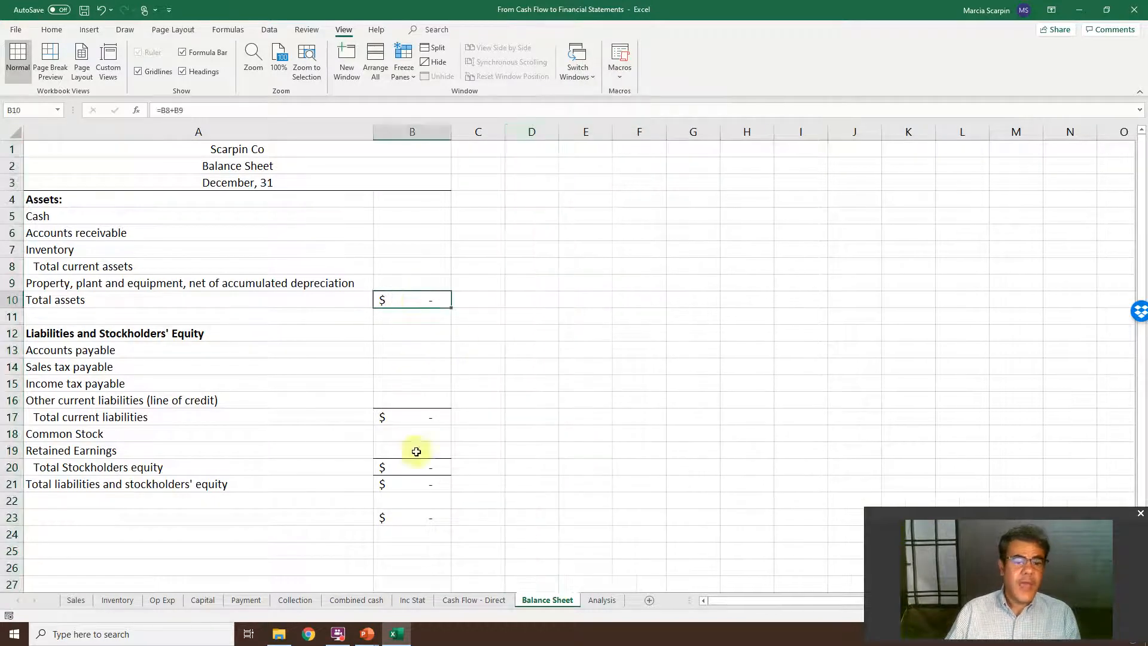
pyautogui.click(428, 484)
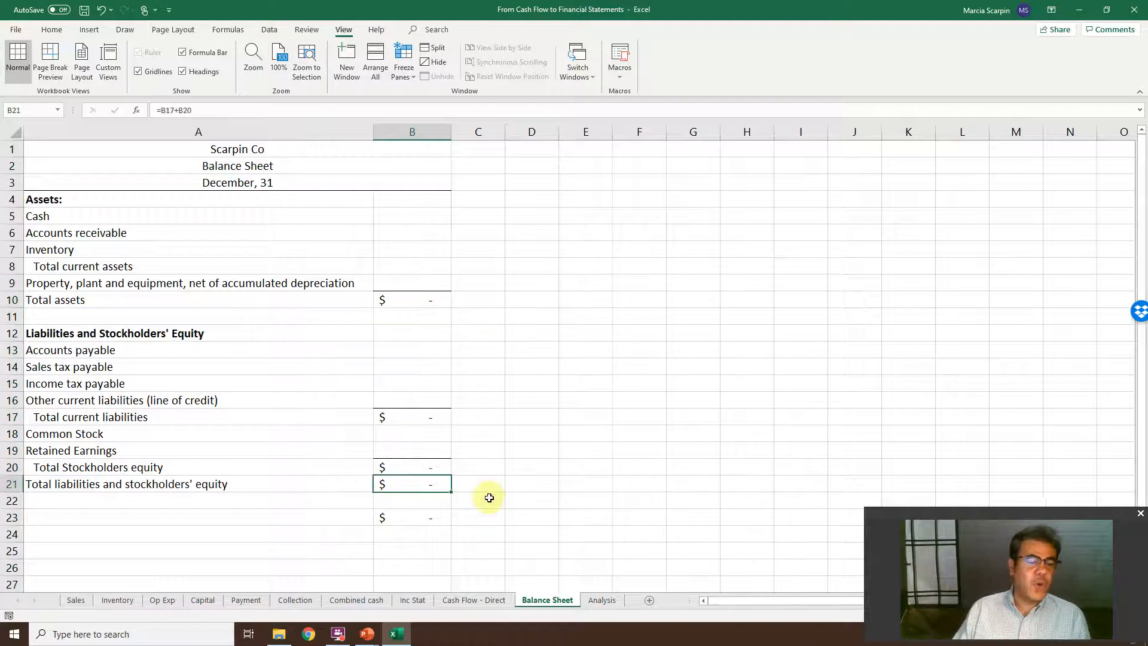
pyautogui.click(396, 518)
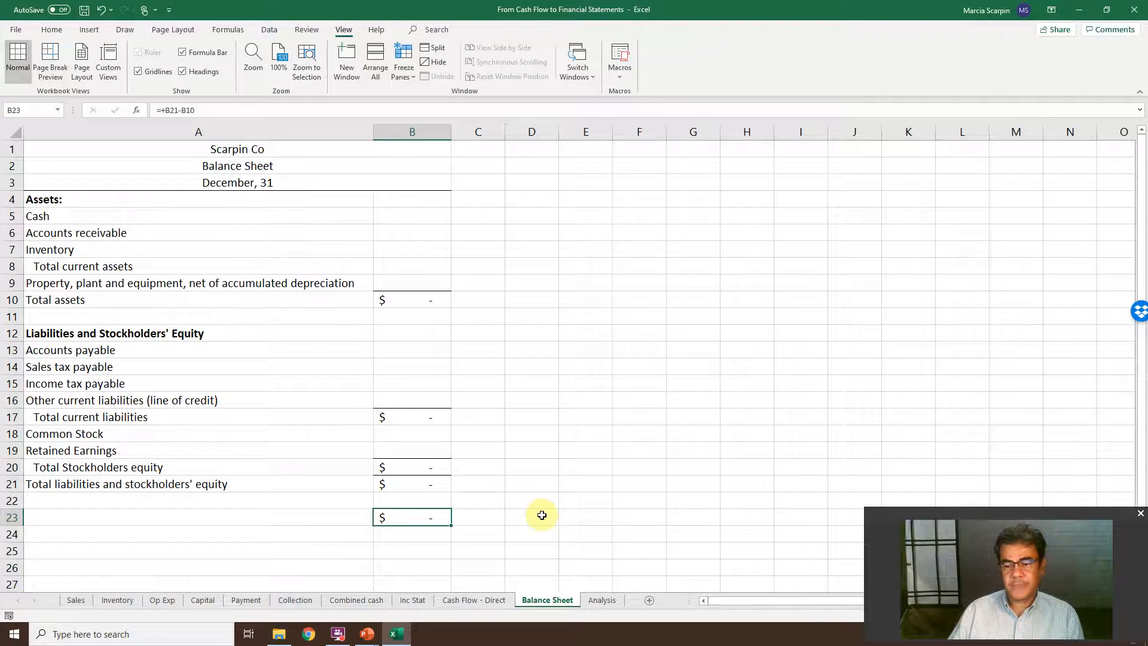
# Link Cash in B5 of the balance sheet to December's ending cash with +'Combined cash'!M16
pyautogui.click(413, 217)
pyautogui.write('+')
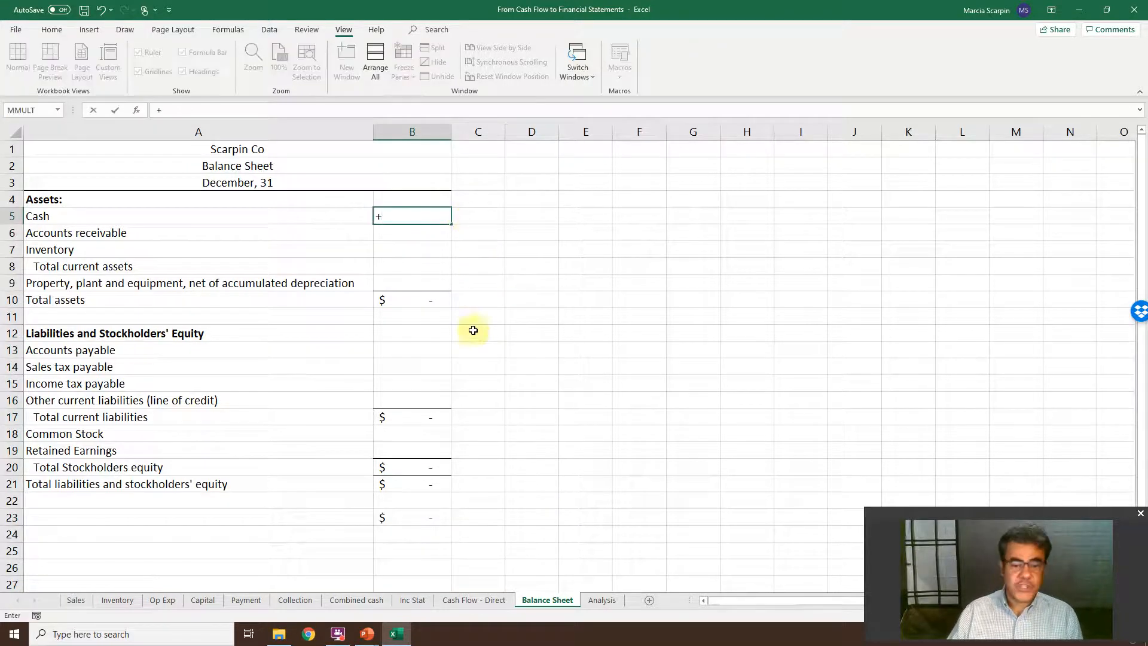
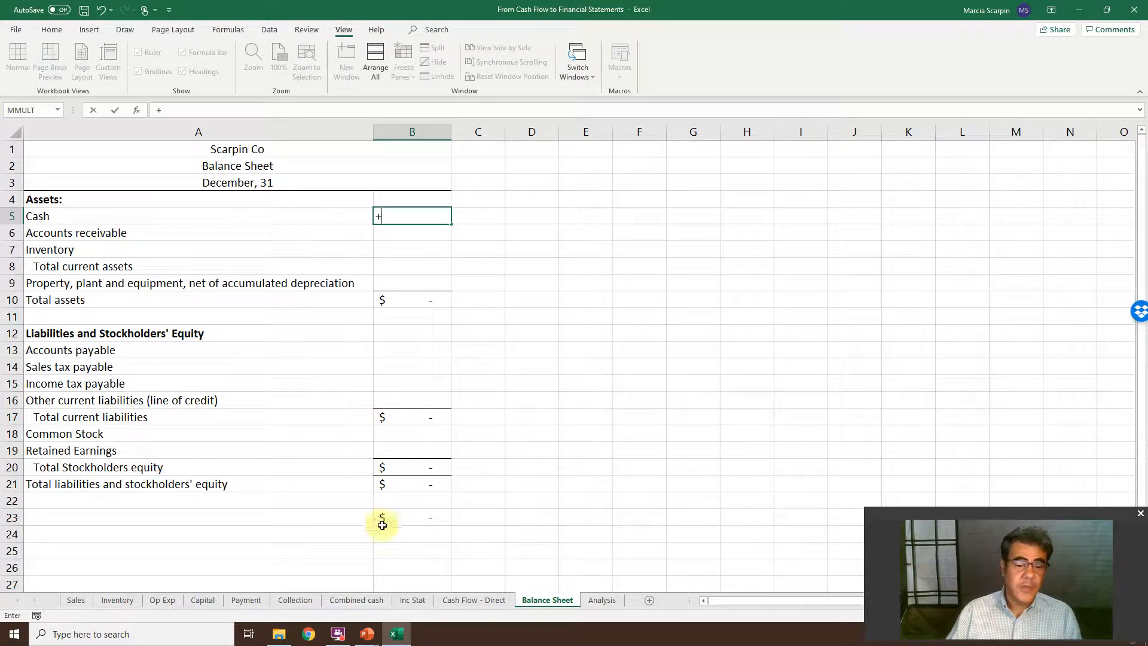
pyautogui.click(372, 601)
pyautogui.click(1091, 417)
pyautogui.hscroll(1, 1090, 417)
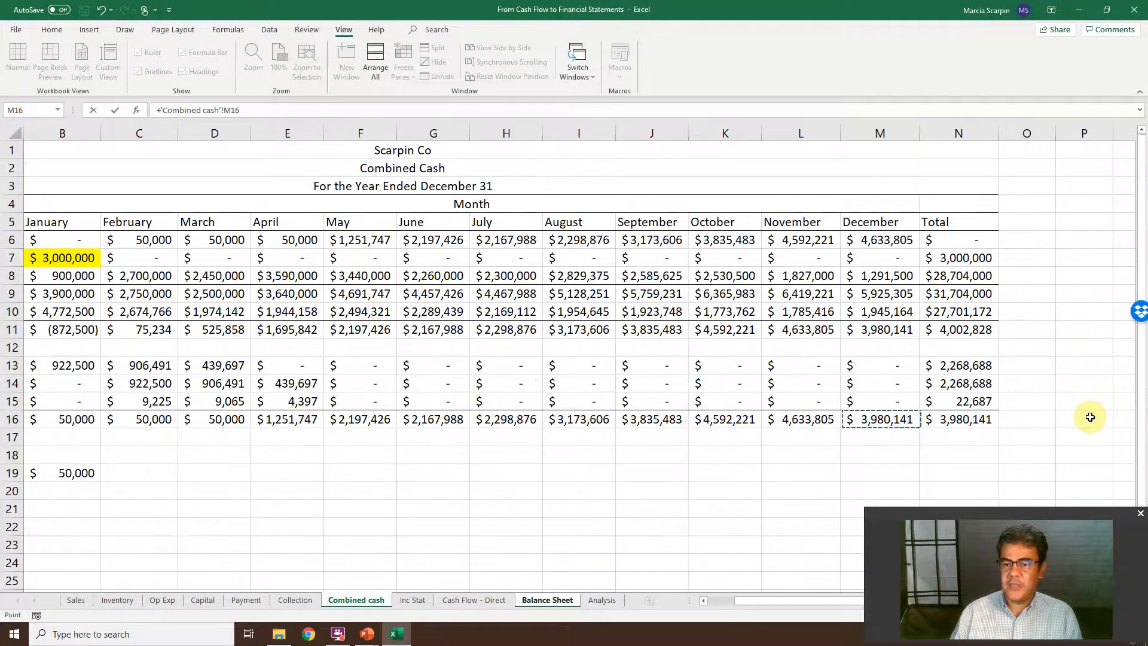
pyautogui.press('Return')
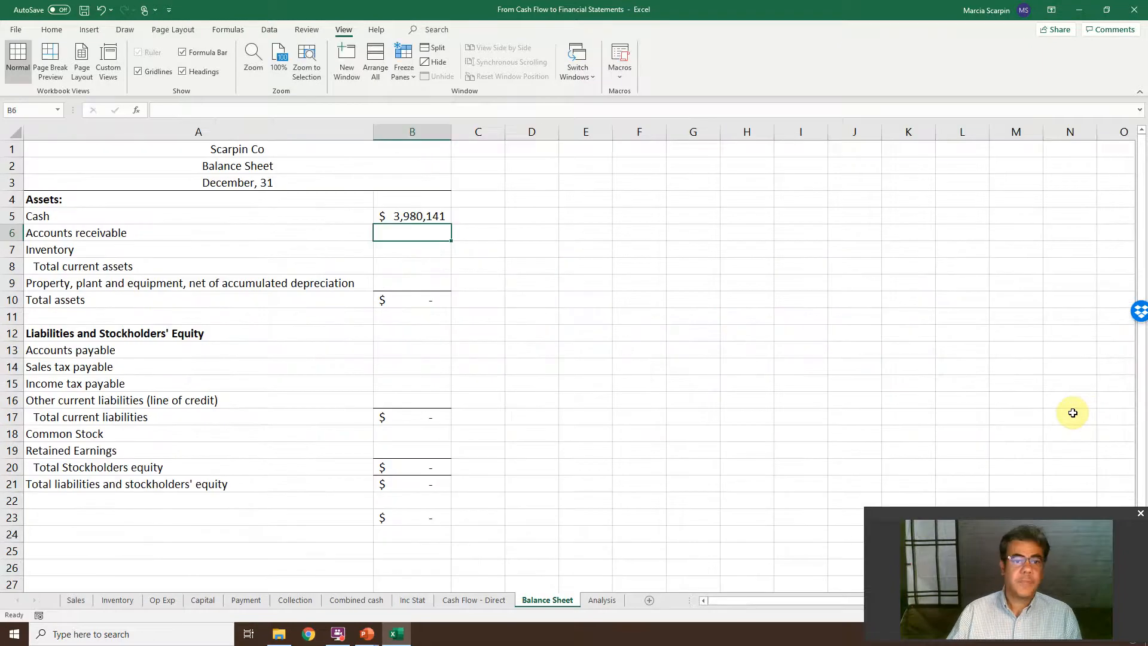
# Link Accounts receivable in B6 to December's credit sales with +Sales!M16
pyautogui.write('+')
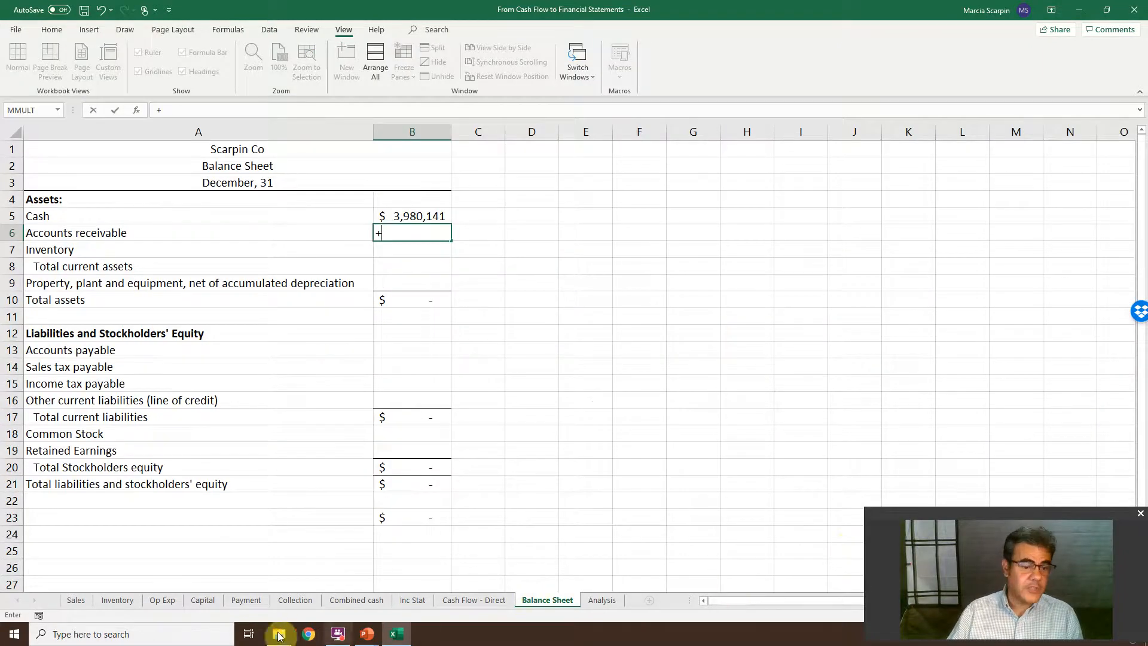
pyautogui.click(83, 601)
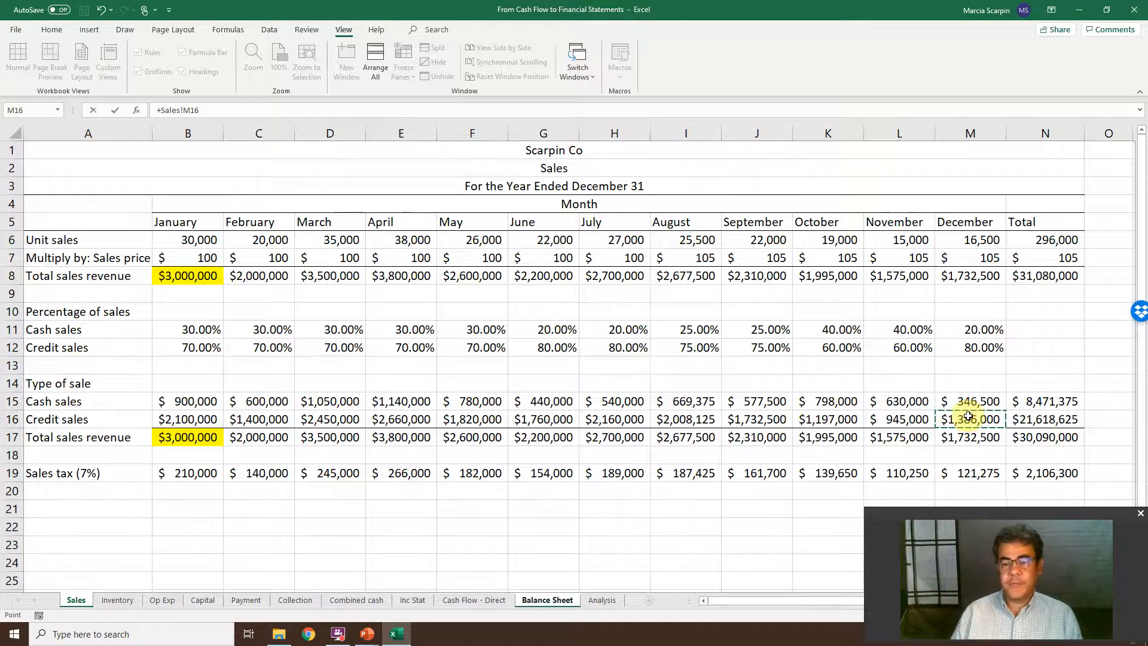
pyautogui.press('Return')
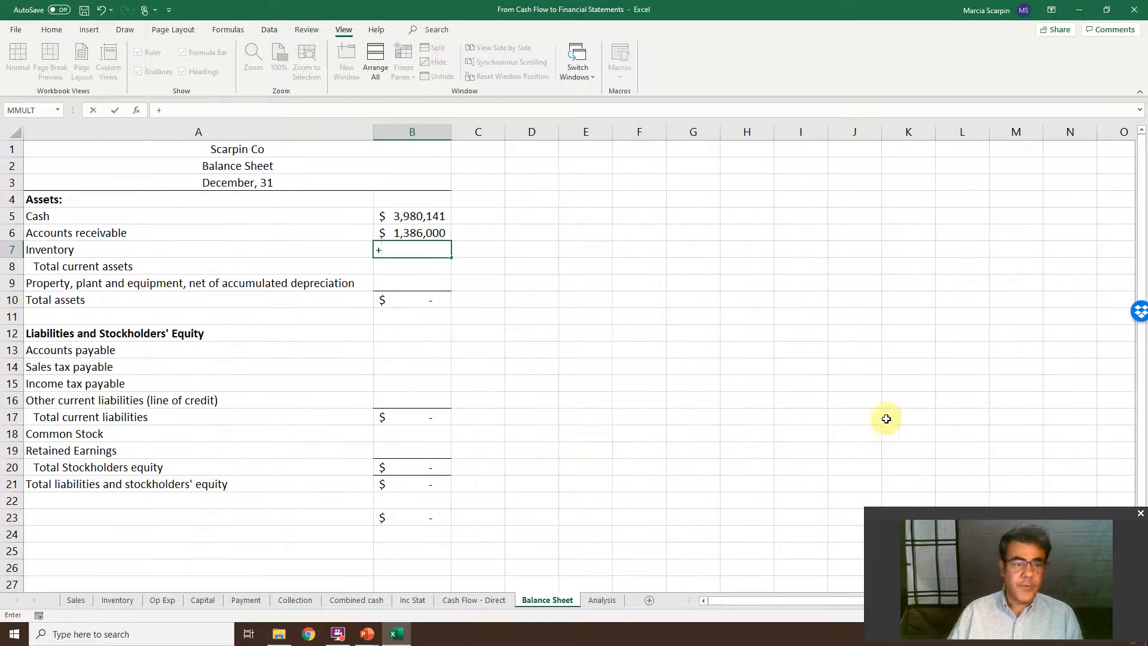
# Calculate Inventory in B7 as total ending inventory, Inventory!N9, times the average purchase price, Inventory!B16
pyautogui.click(108, 600)
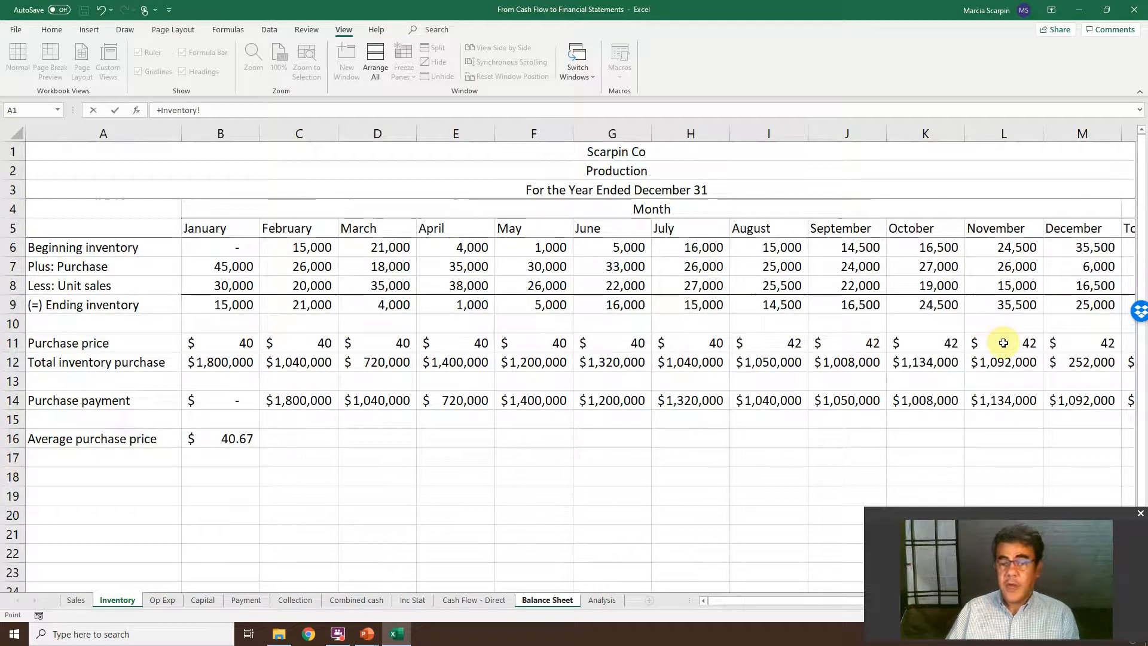
pyautogui.press('Right')
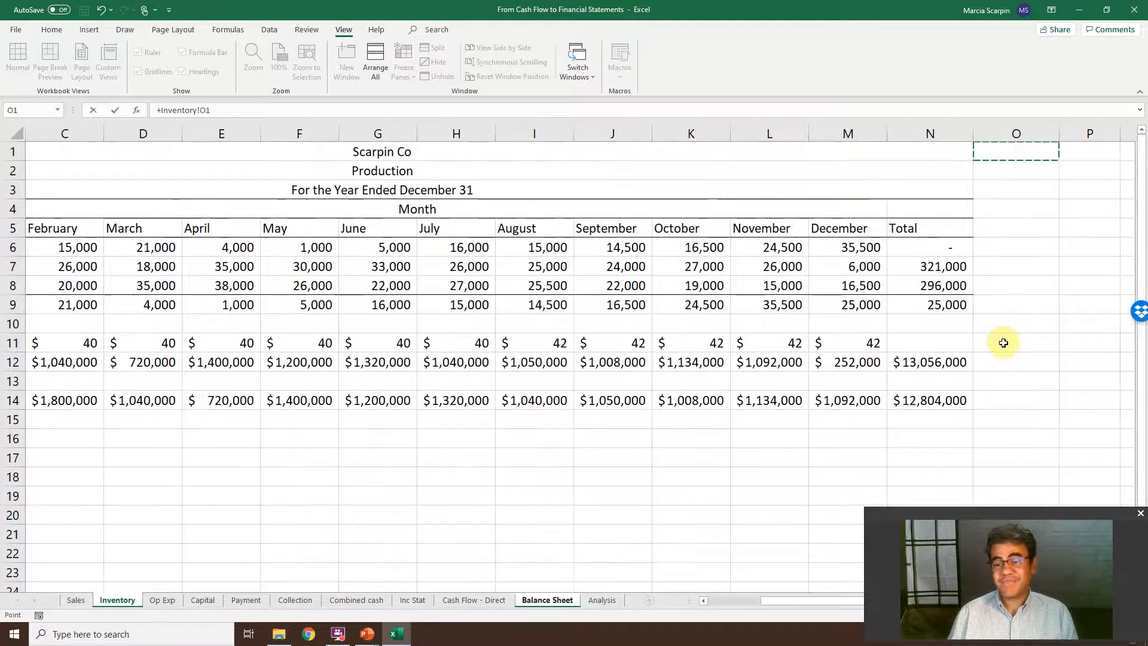
pyautogui.press('Left')
pyautogui.press('Down')
pyautogui.press('Down')
pyautogui.press('Down')
pyautogui.press('Down')
pyautogui.press('Down')
pyautogui.press('Down')
pyautogui.press('Down')
pyautogui.press('Down')
pyautogui.press('Left')
pyautogui.press('Left')
pyautogui.press('Left')
pyautogui.press('Left')
pyautogui.press('Left')
pyautogui.press('Left')
pyautogui.press('Left')
pyautogui.press('Left')
pyautogui.press('Left')
pyautogui.press('Left')
pyautogui.press('Left')
pyautogui.press('Left')
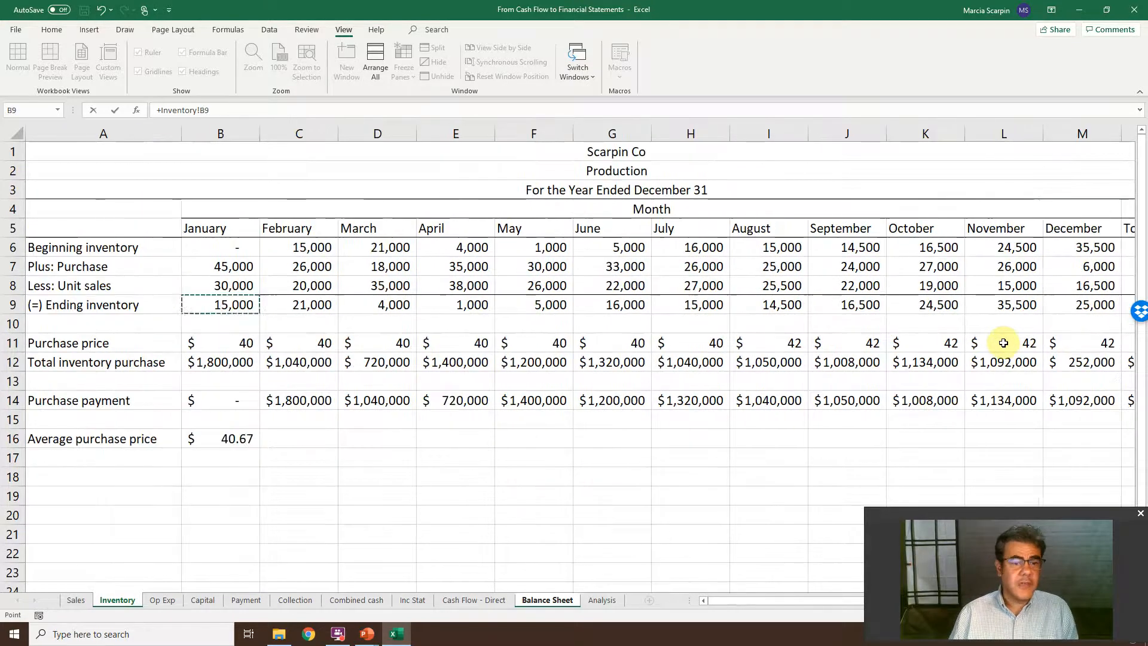
pyautogui.press('Right')
pyautogui.press('Right')
pyautogui.press('Right')
pyautogui.press('Right')
pyautogui.press('Right')
pyautogui.press('Right')
pyautogui.press('Right')
pyautogui.press('Right')
pyautogui.press('Right')
pyautogui.press('Right')
pyautogui.press('Right')
pyautogui.press('Right')
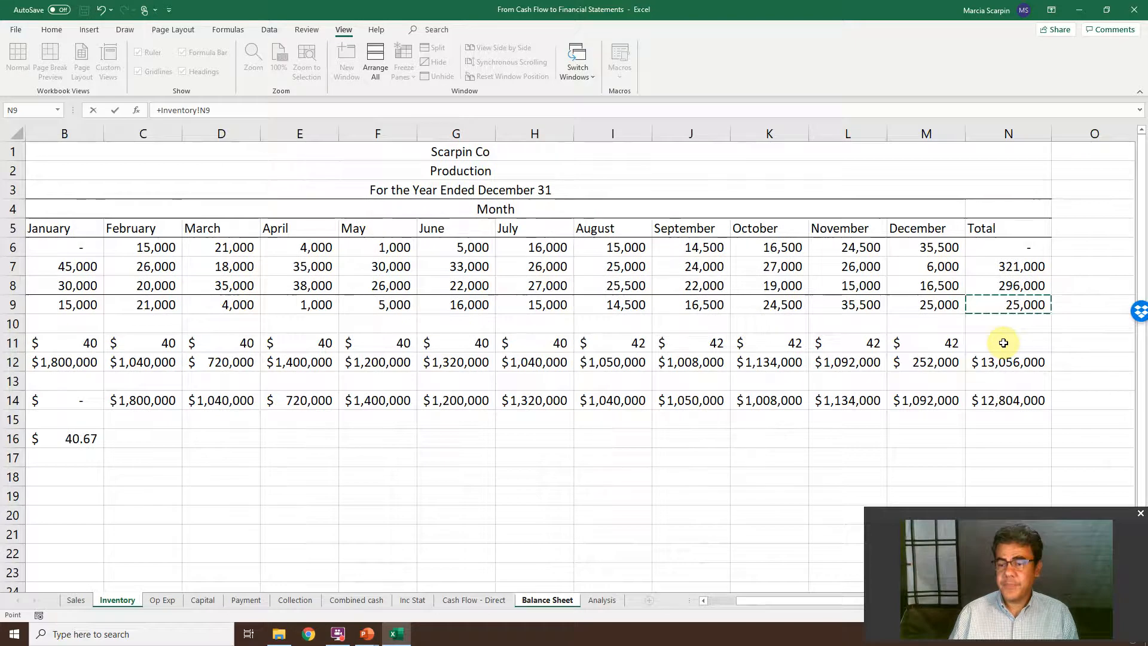
pyautogui.press('Left')
pyautogui.press('Down')
pyautogui.press('Down')
pyautogui.press('Down')
pyautogui.press('Down')
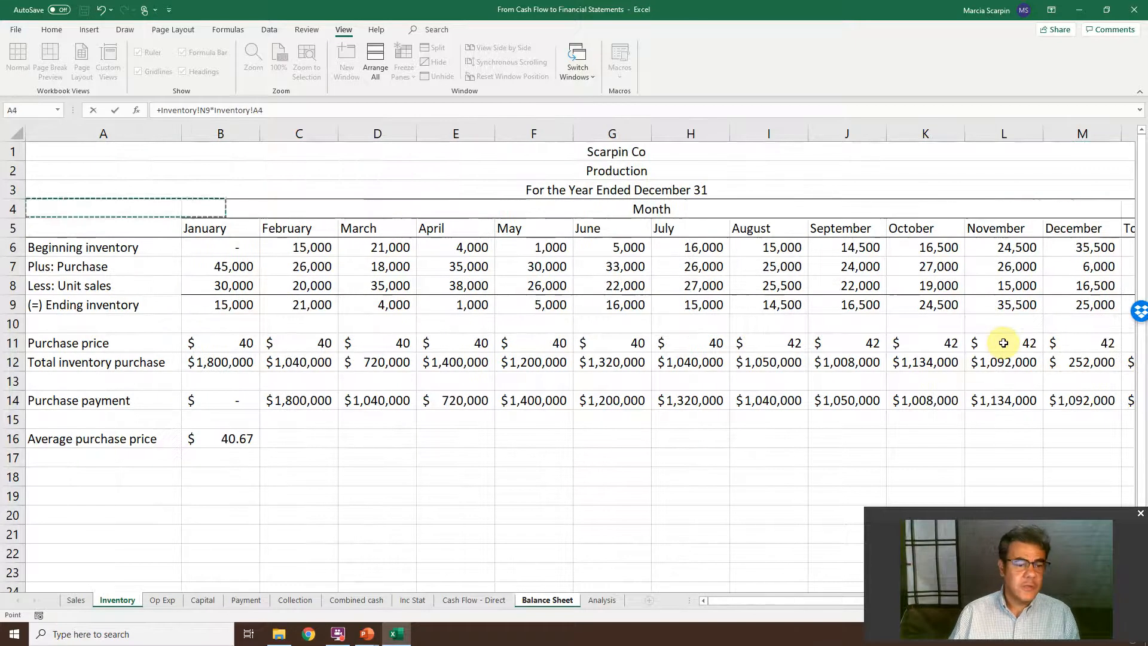
pyautogui.press('Down')
pyautogui.press('Down')
pyautogui.press('Down')
pyautogui.press('Down')
pyautogui.press('Down')
pyautogui.press('Down')
pyautogui.press('Down')
pyautogui.press('Down')
pyautogui.press('Down')
pyautogui.press('Down')
pyautogui.press('Down')
pyautogui.press('Right')
pyautogui.press('Escape')
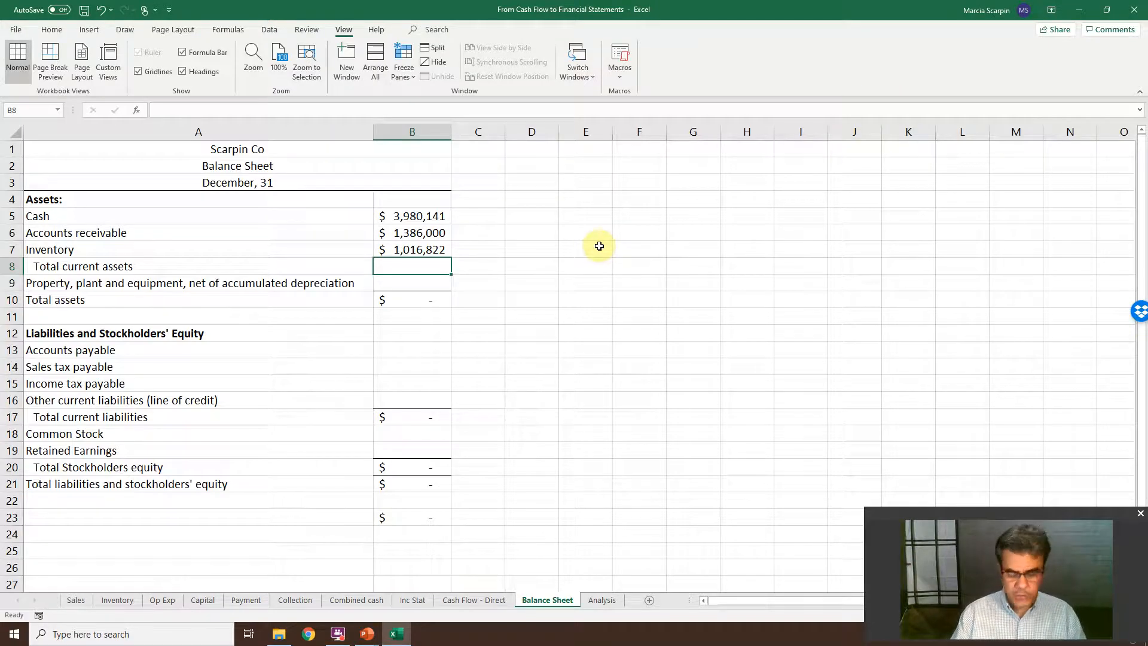
# Sum cash, accounts receivable and inventory into Total current assets in B8 with SUM over B5:B7
pyautogui.write('=SUM(')
pyautogui.press('Up')
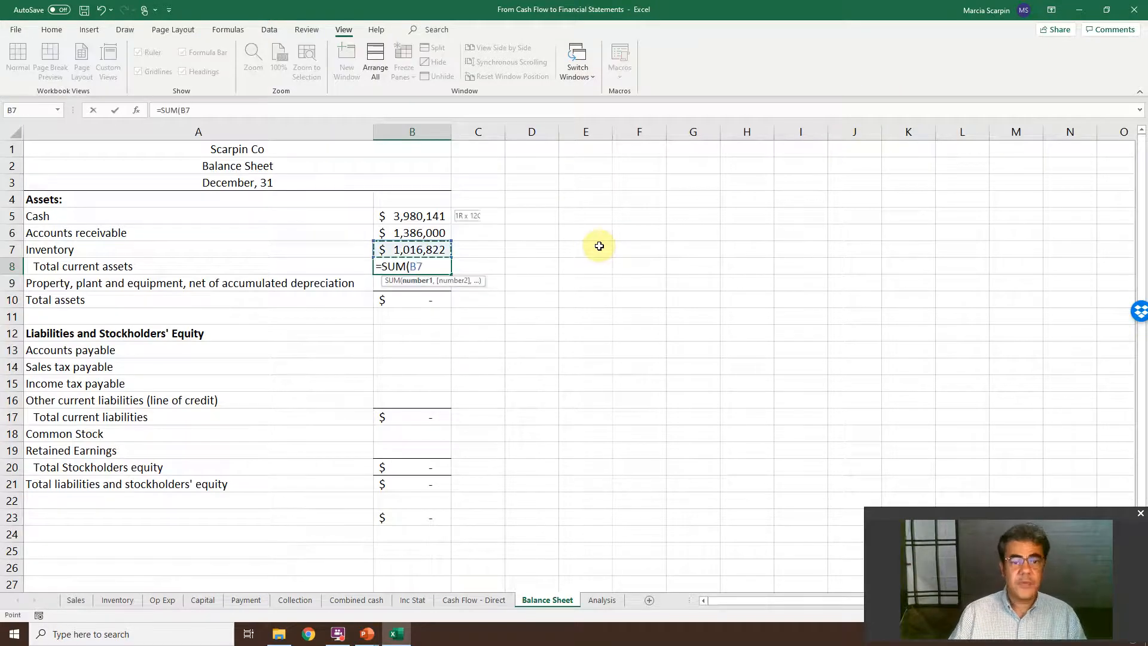
pyautogui.hotkey('shift', 'Up')
pyautogui.hotkey('shift', 'Up')
pyautogui.press('Return')
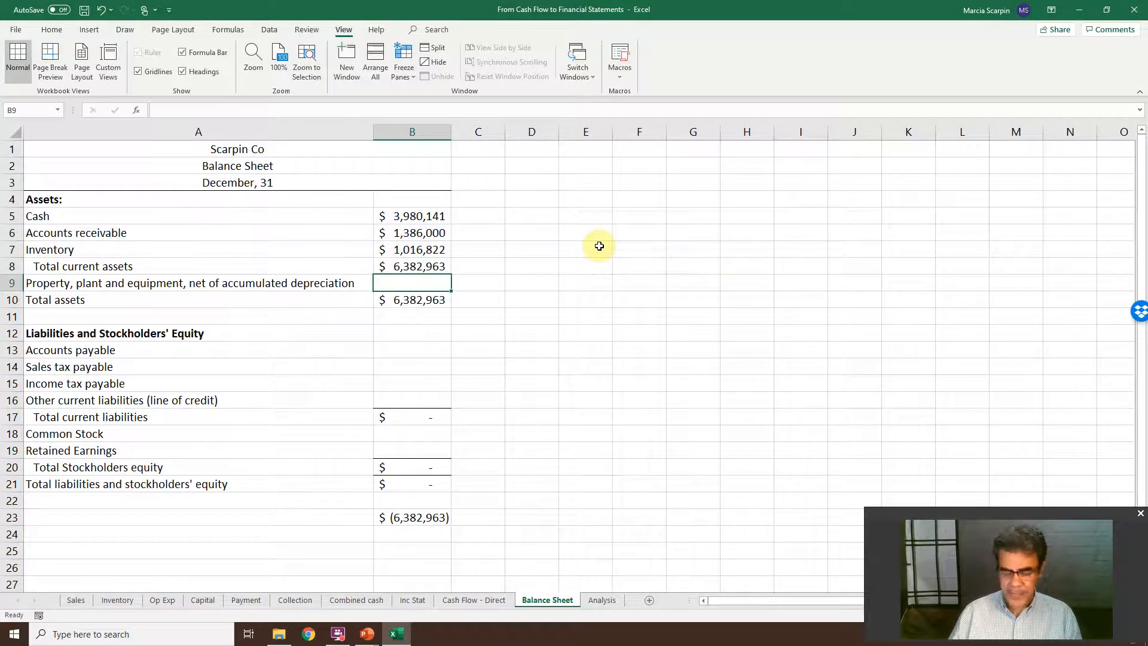
# Calculate net property, plant and equipment in B9 as =Capital!O8-'Op Exp'!N17, and widen column B to fit its contents
pyautogui.write('=')
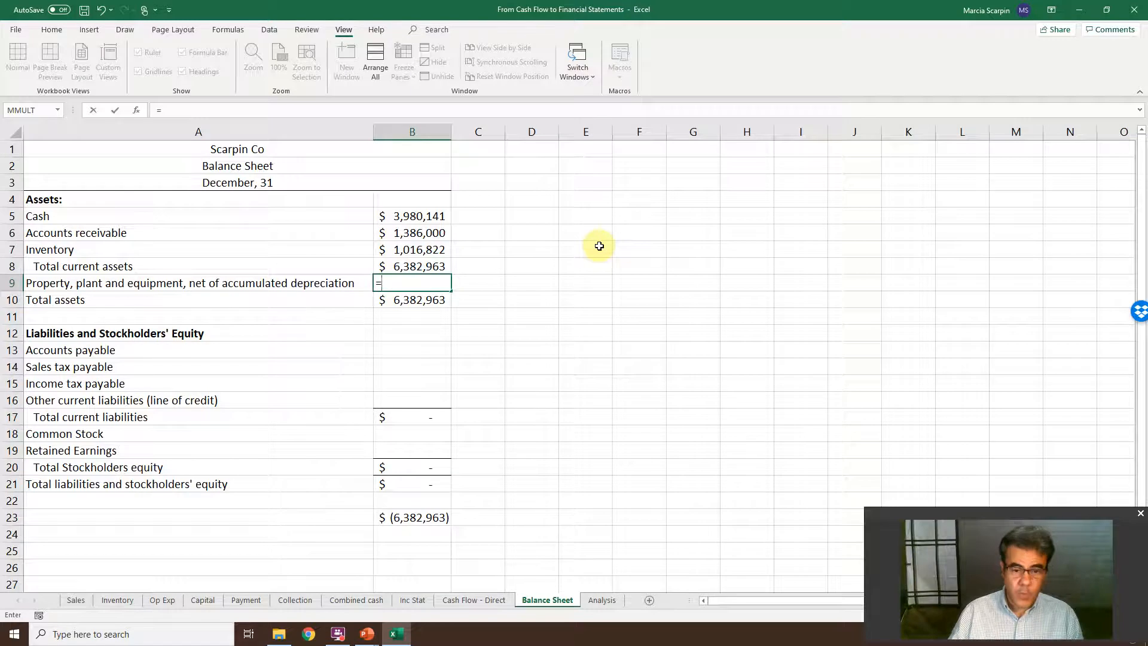
pyautogui.click(202, 601)
pyautogui.click(995, 276)
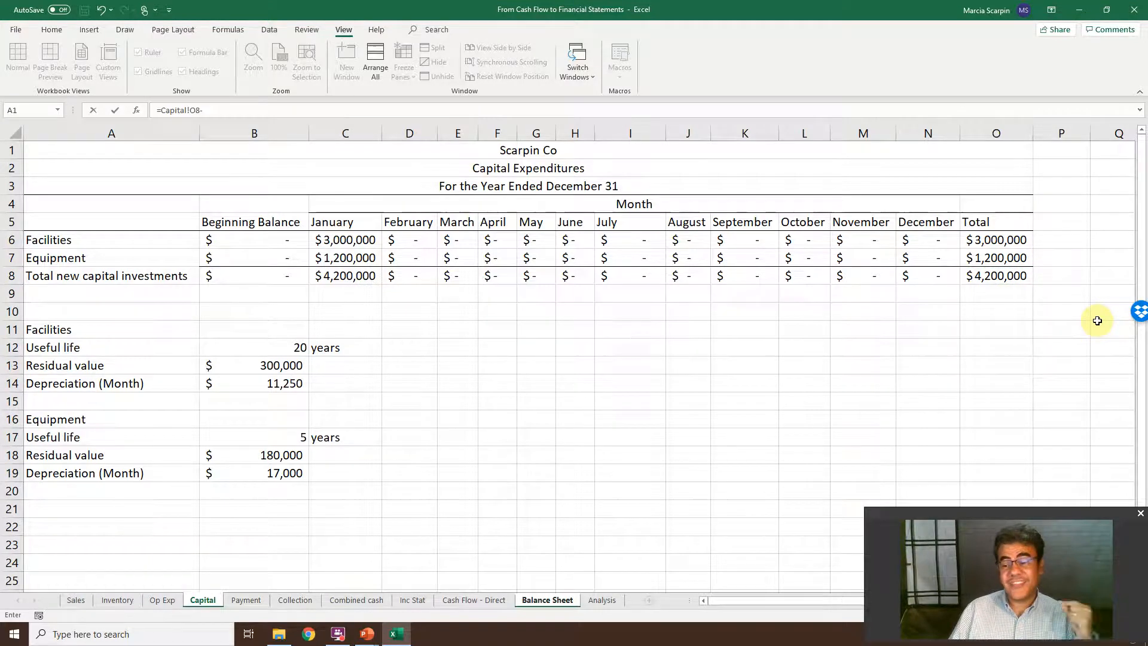
pyautogui.click(162, 599)
pyautogui.click(972, 398)
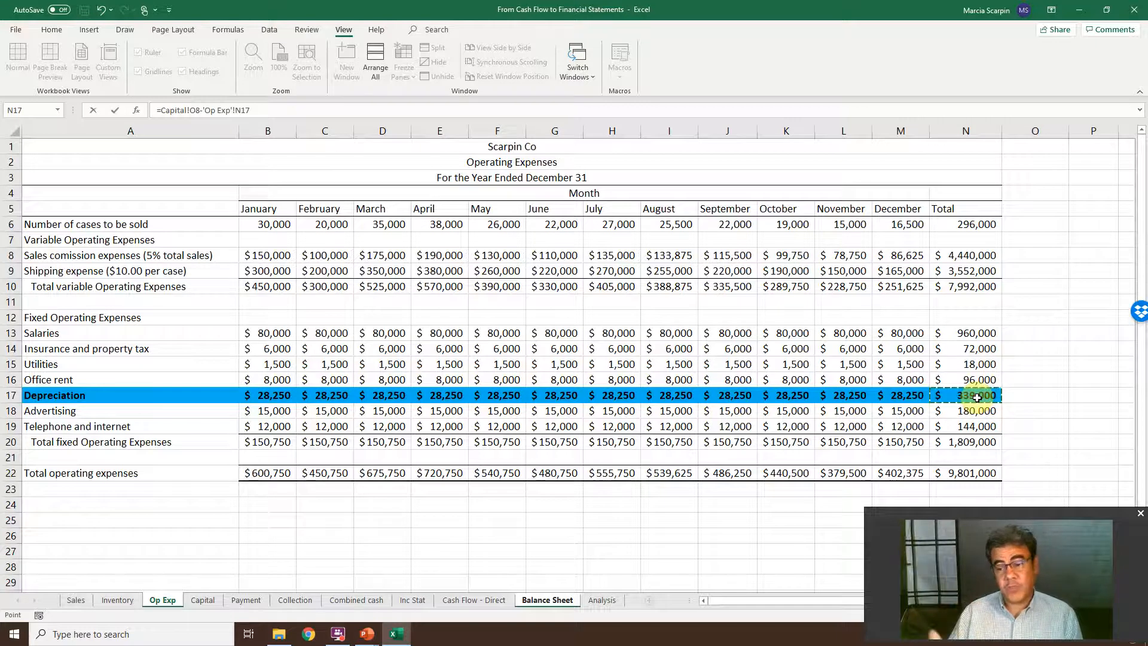
pyautogui.press('Return')
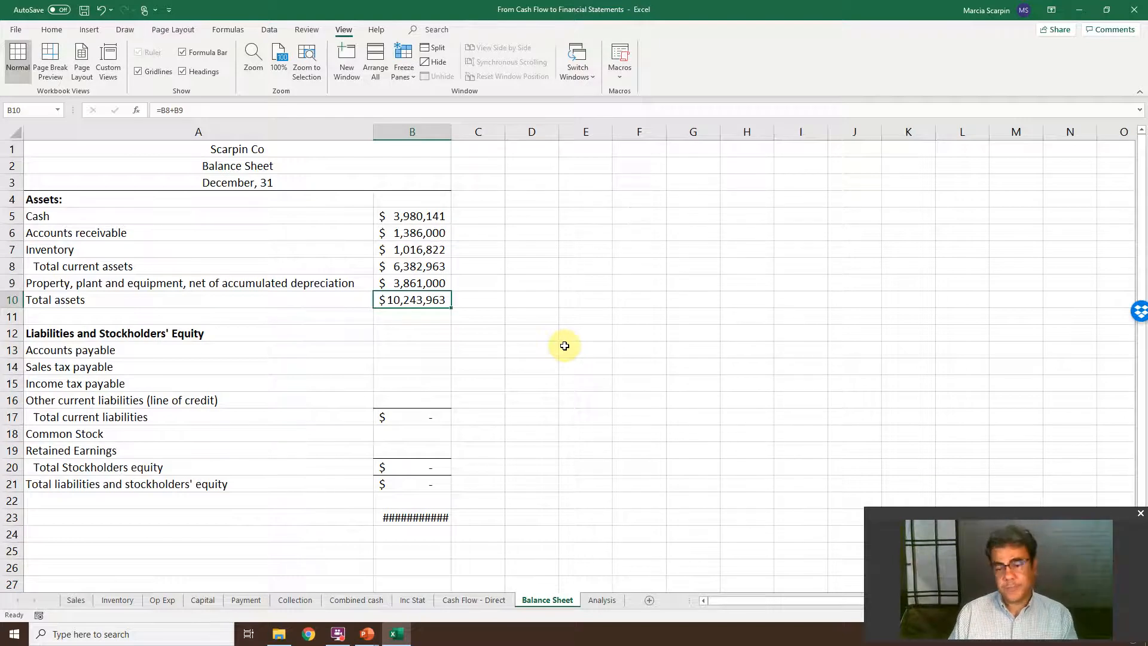
pyautogui.doubleClick(451, 131)
pyautogui.click(411, 516)
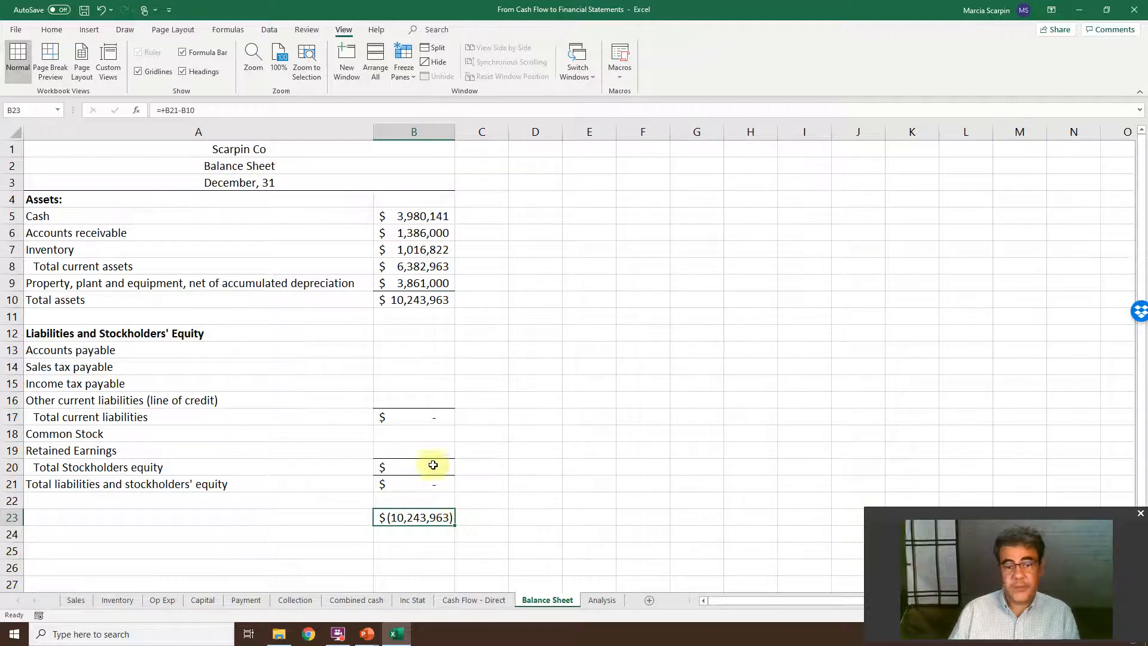
# Link Accounts payable in B13 to December's total inventory purchase with +Inventory!M12
pyautogui.click(401, 347)
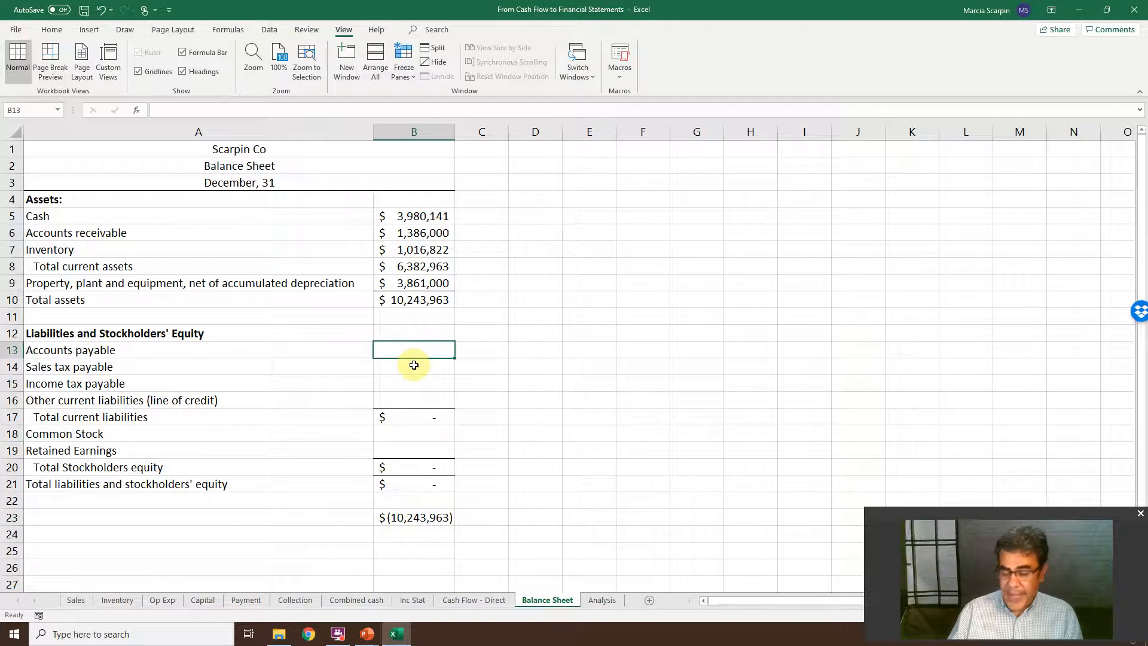
pyautogui.write('+')
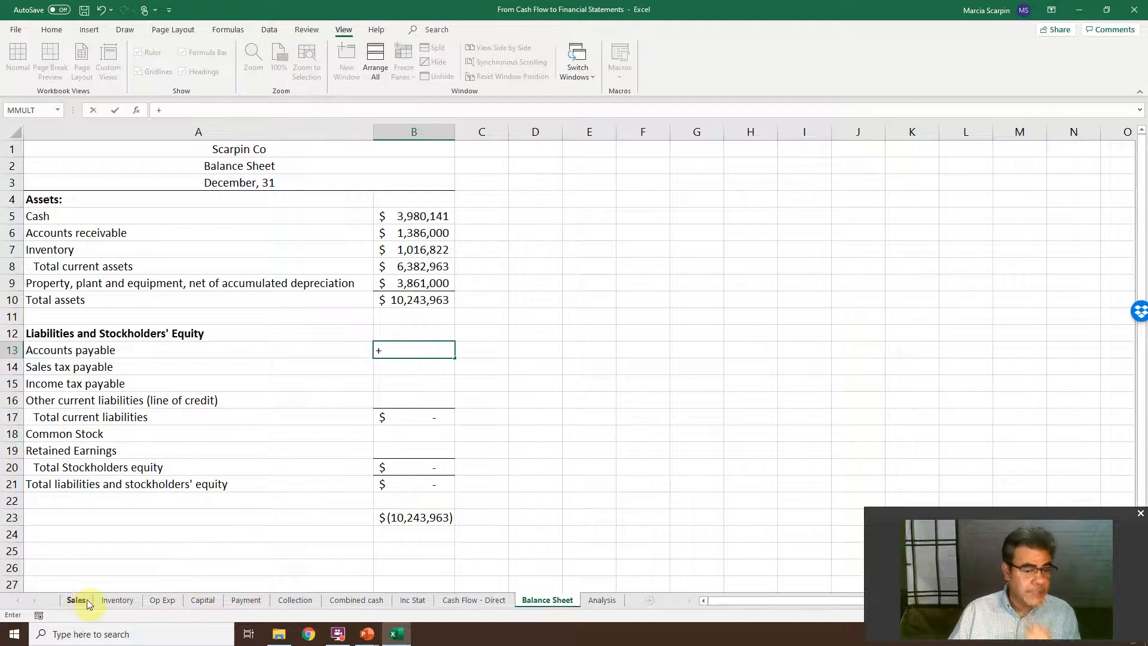
pyautogui.click(117, 601)
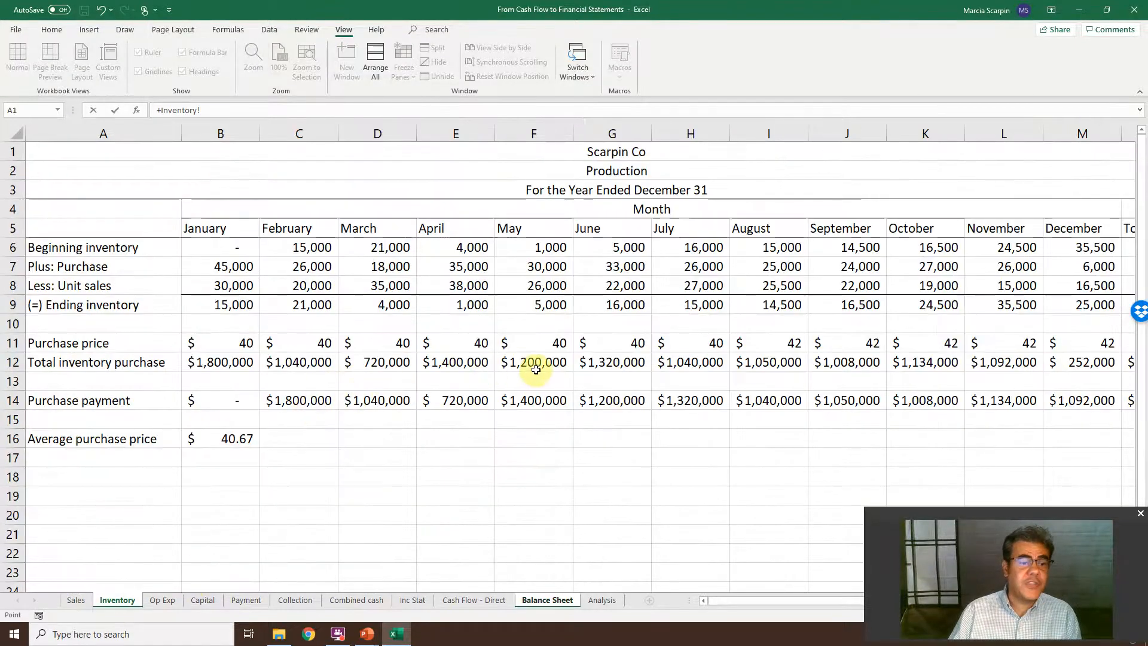
pyautogui.click(637, 364)
pyautogui.press('Right')
pyautogui.press('Right')
pyautogui.press('Right')
pyautogui.press('Right')
pyautogui.press('Right')
pyautogui.press('Right')
pyautogui.press('Right')
pyautogui.press('Left')
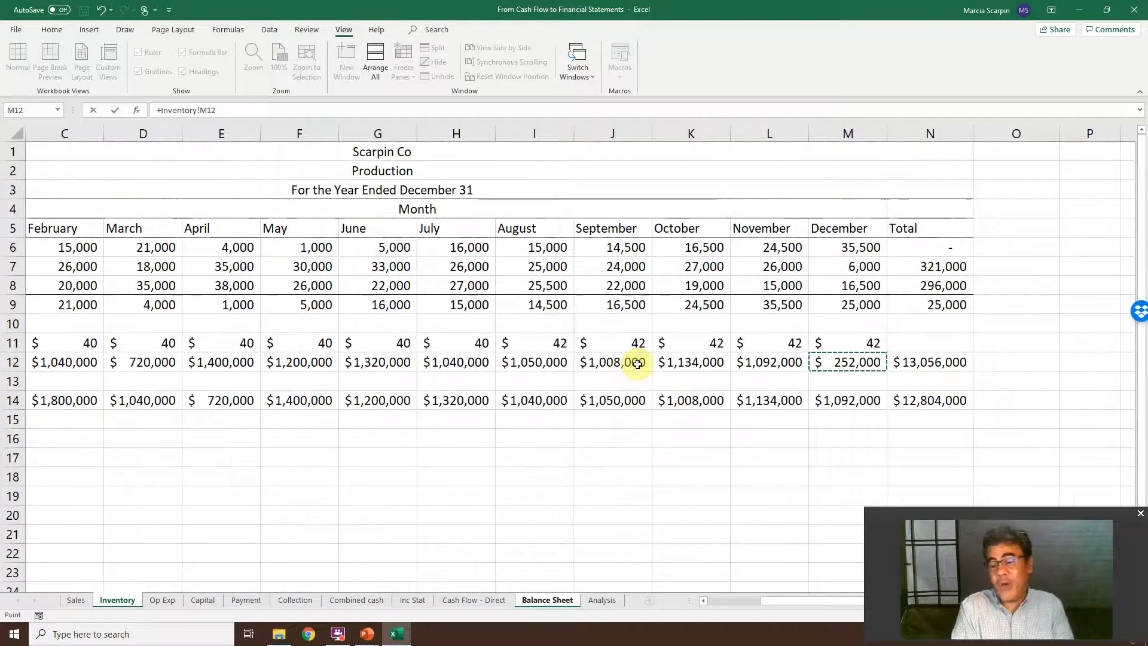
pyautogui.press('Return')
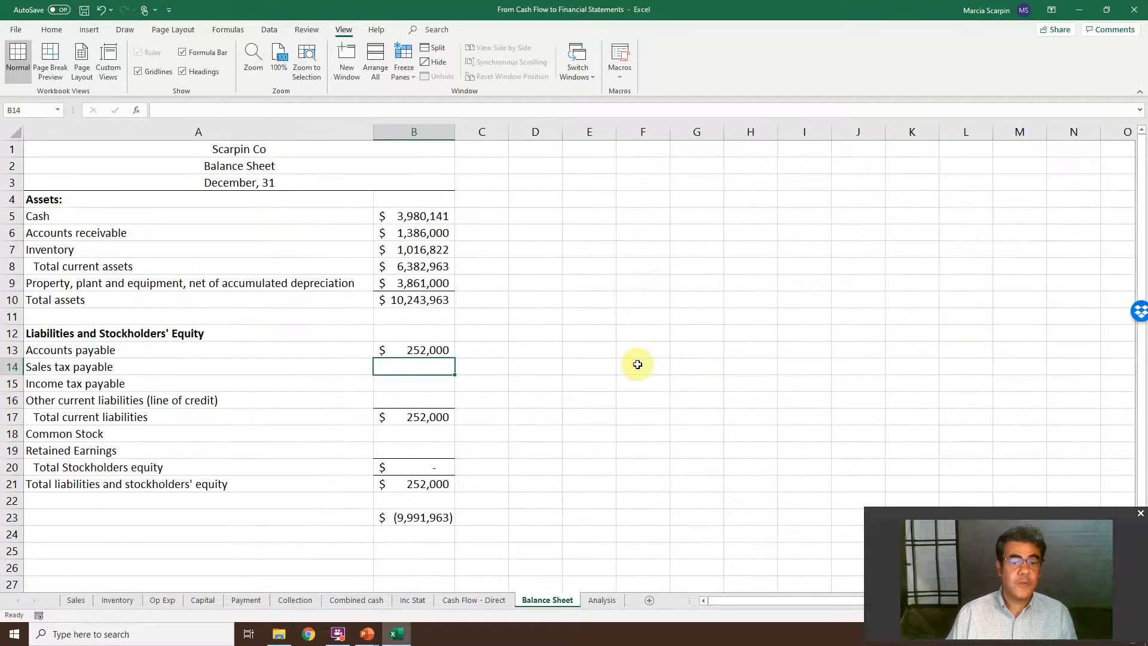
# Link Sales tax payable in B14 to December's sales tax with +Sales!M19
pyautogui.write('+')
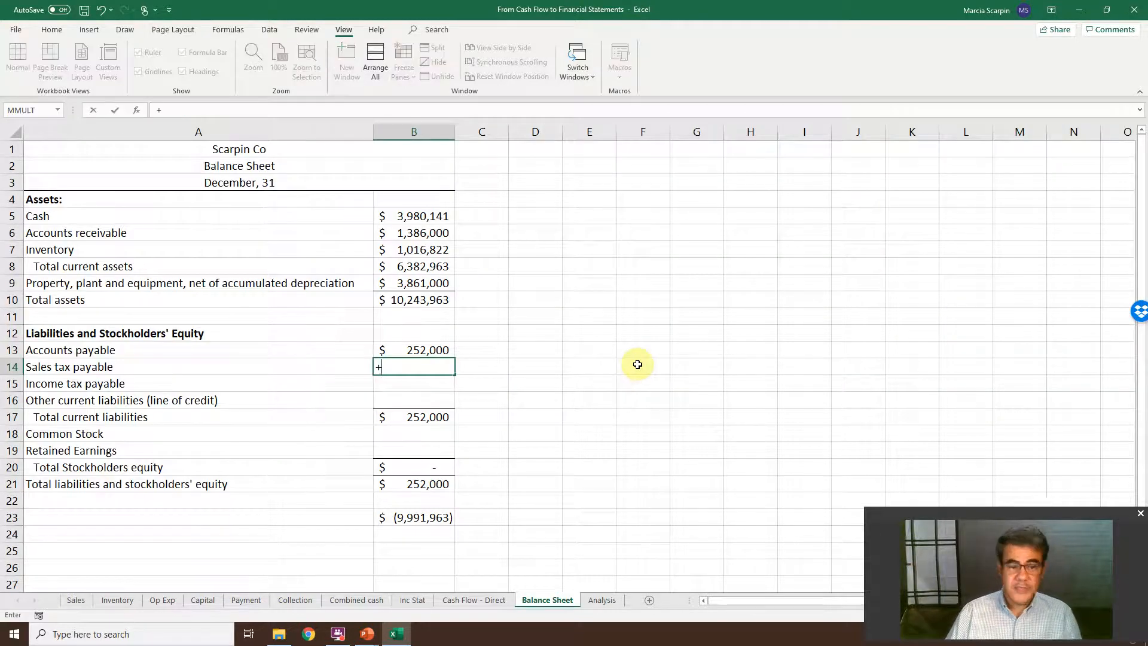
pyautogui.click(76, 600)
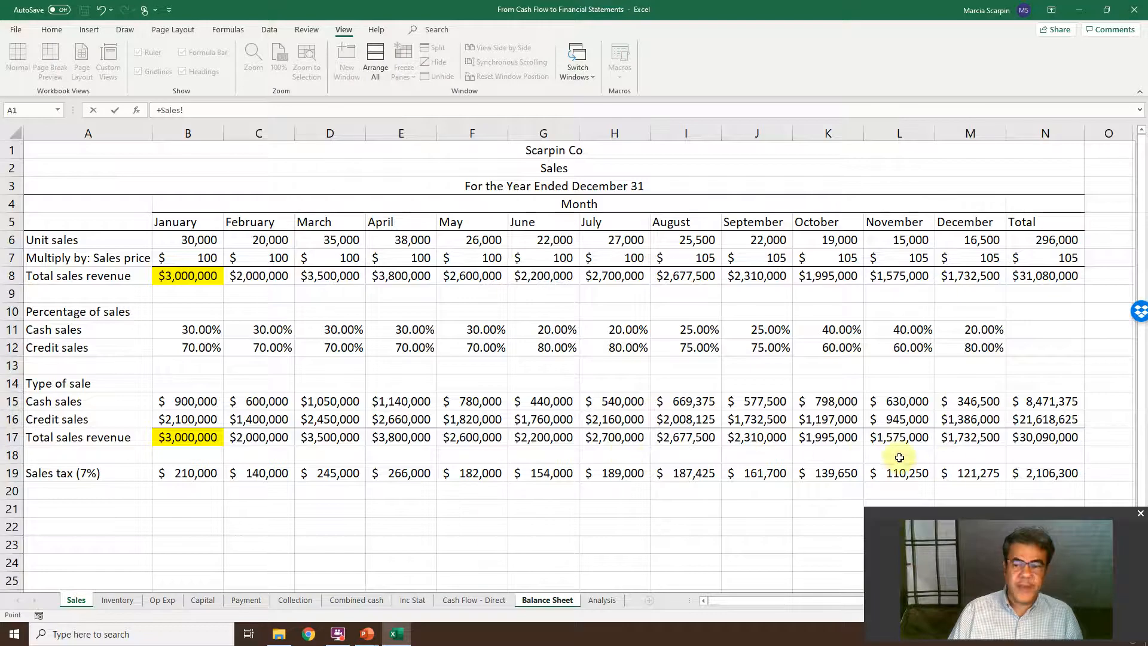
pyautogui.click(964, 474)
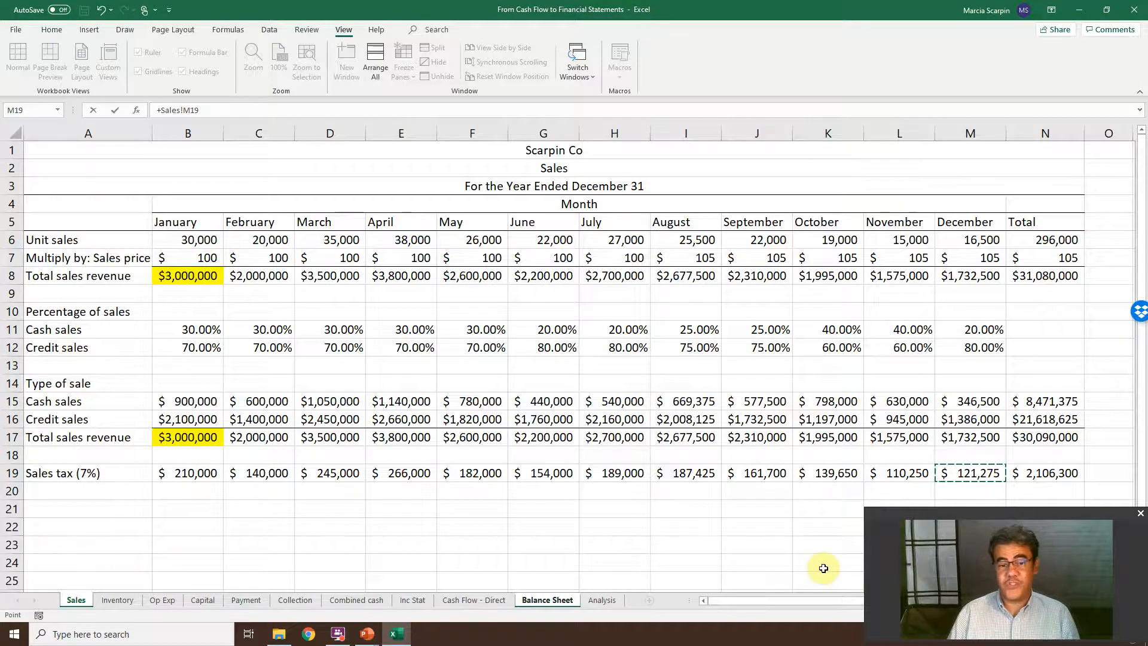
pyautogui.press('Return')
# Link Income tax payable in B15 to December's income tax with +'Inc Stat'!M13
pyautogui.write('+')
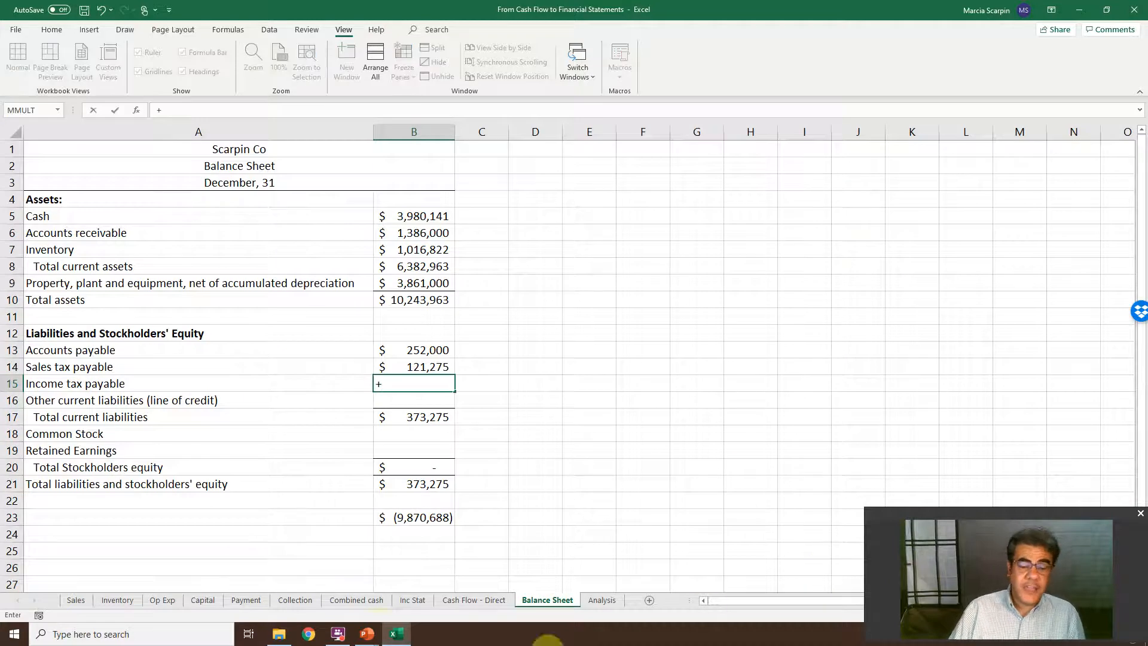
pyautogui.click(413, 600)
pyautogui.click(986, 366)
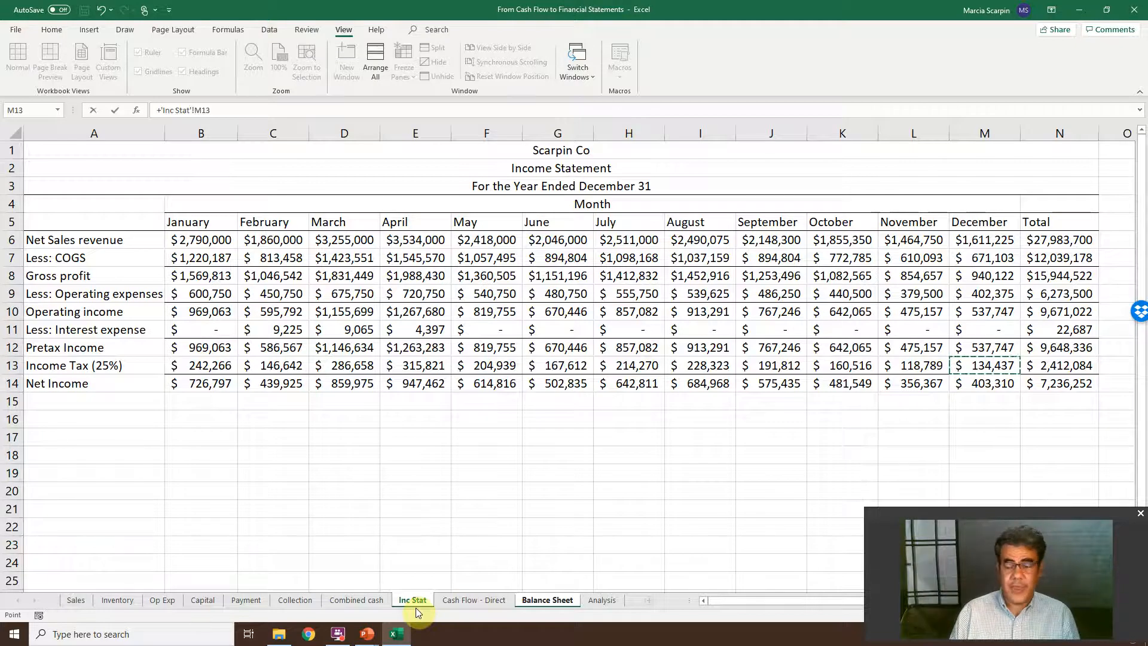
pyautogui.press('Return')
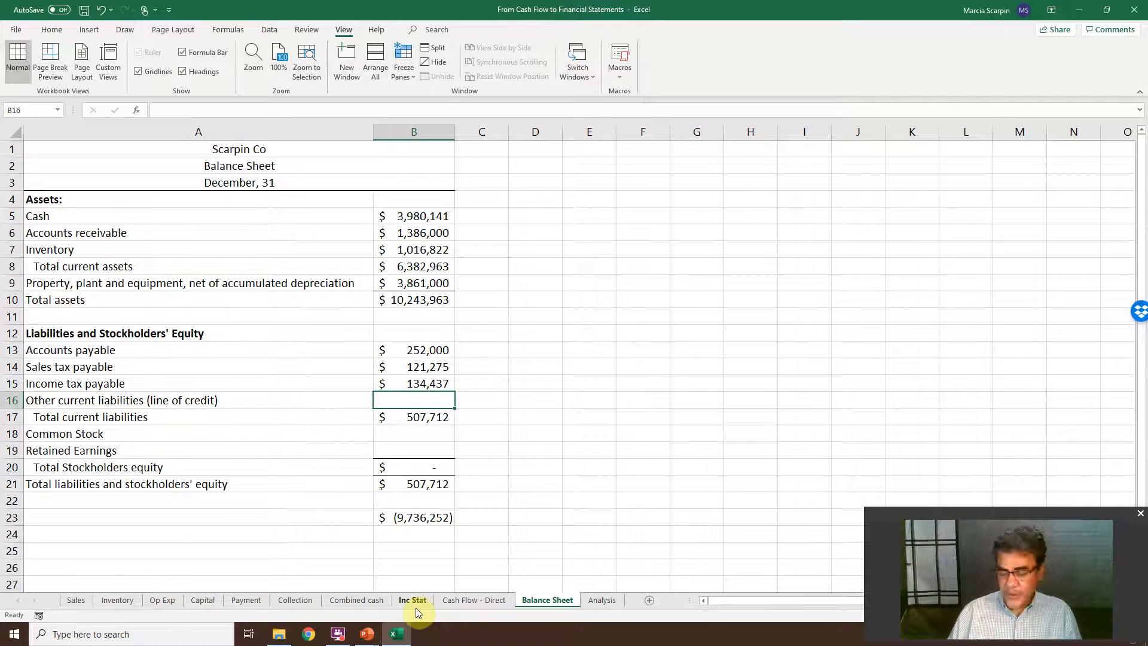
# Link Other current liabilities (line of credit) in B16 to December's new borrowings in row 13 of the Combined cash sheet
pyautogui.write('+')
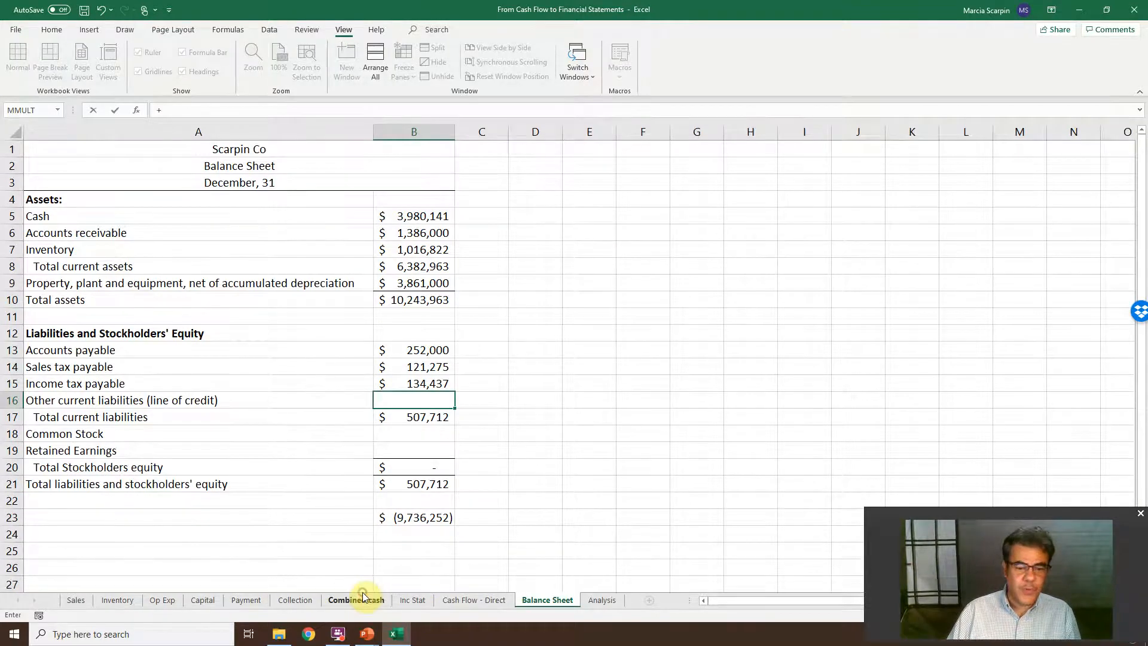
pyautogui.click(359, 599)
pyautogui.press('Left')
pyautogui.press('Down')
pyautogui.press('Down')
pyautogui.press('Down')
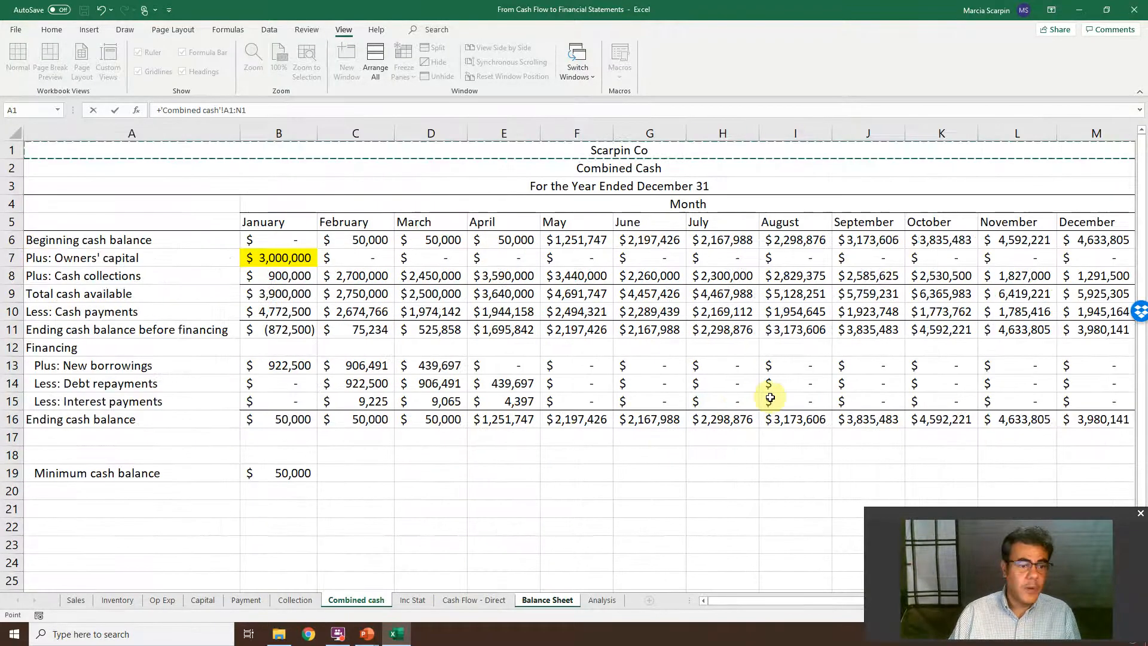
pyautogui.press('Down')
pyautogui.press('Down')
pyautogui.press('Down')
pyautogui.press('Down')
pyautogui.press('Down')
pyautogui.press('Down')
pyautogui.press('Down')
pyautogui.press('Down')
pyautogui.press('Down')
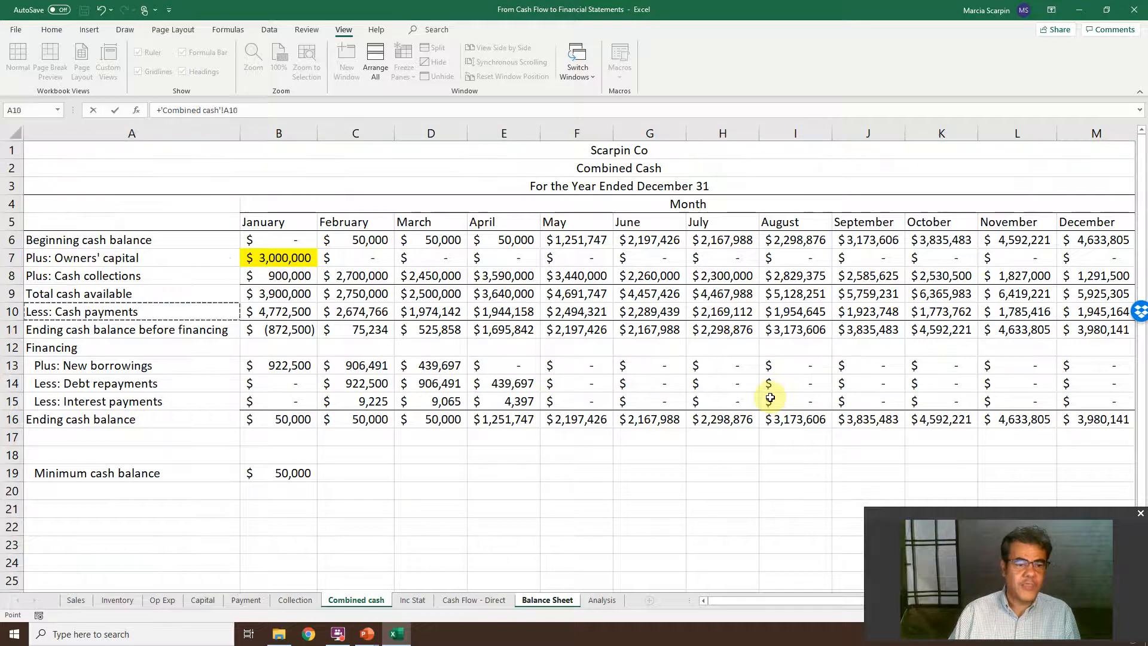
pyautogui.press('Right')
pyautogui.press('Right')
pyautogui.press('Right')
pyautogui.press('Right')
pyautogui.press('Right')
pyautogui.press('Right')
pyautogui.press('Right')
pyautogui.press('Right')
pyautogui.press('Right')
pyautogui.press('Right')
pyautogui.press('Right')
pyautogui.press('Right')
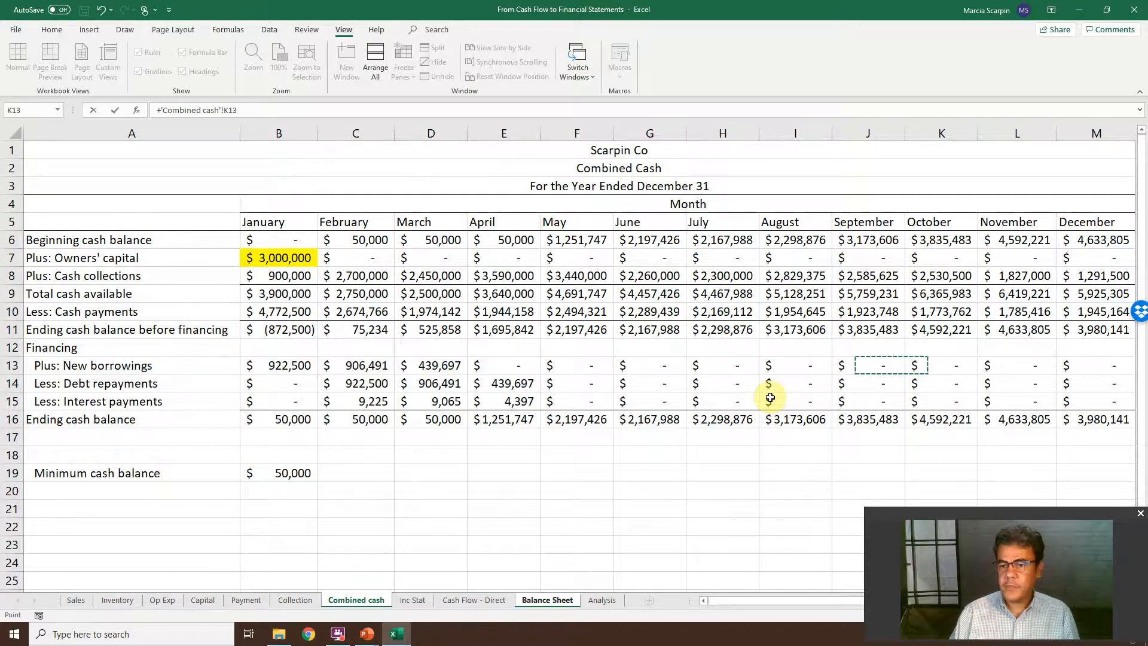
pyautogui.press('Return')
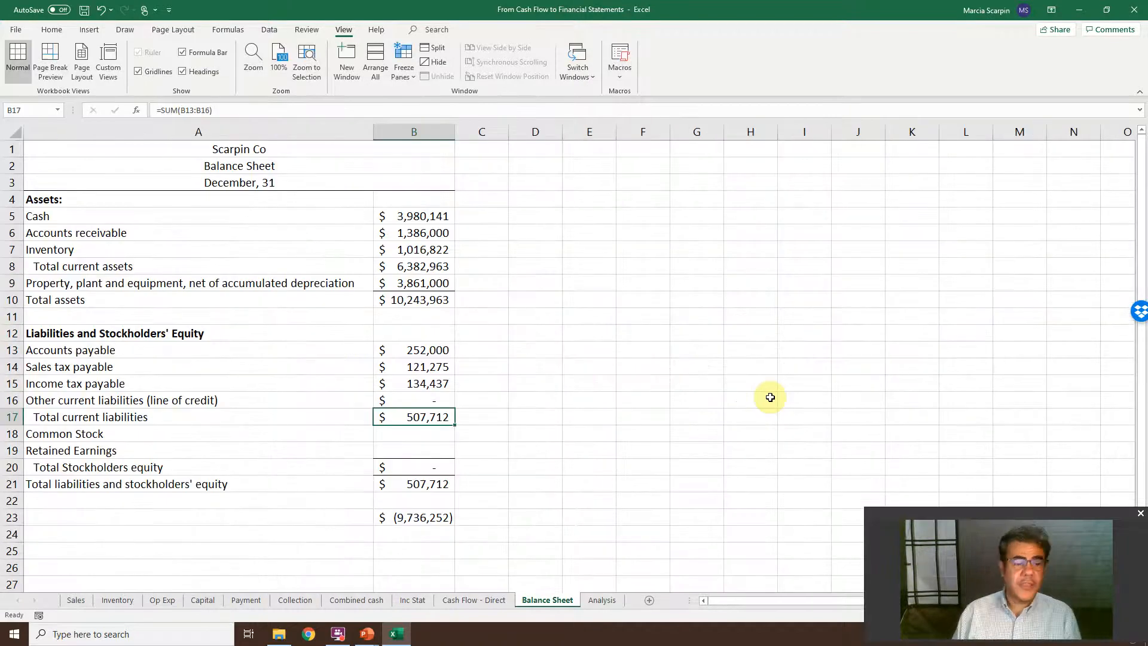
# Replace the Common Stock label in A18 with "Owners's Capital"
pyautogui.press('Down')
pyautogui.press('Down')
pyautogui.press('Left')
pyautogui.press('Up')
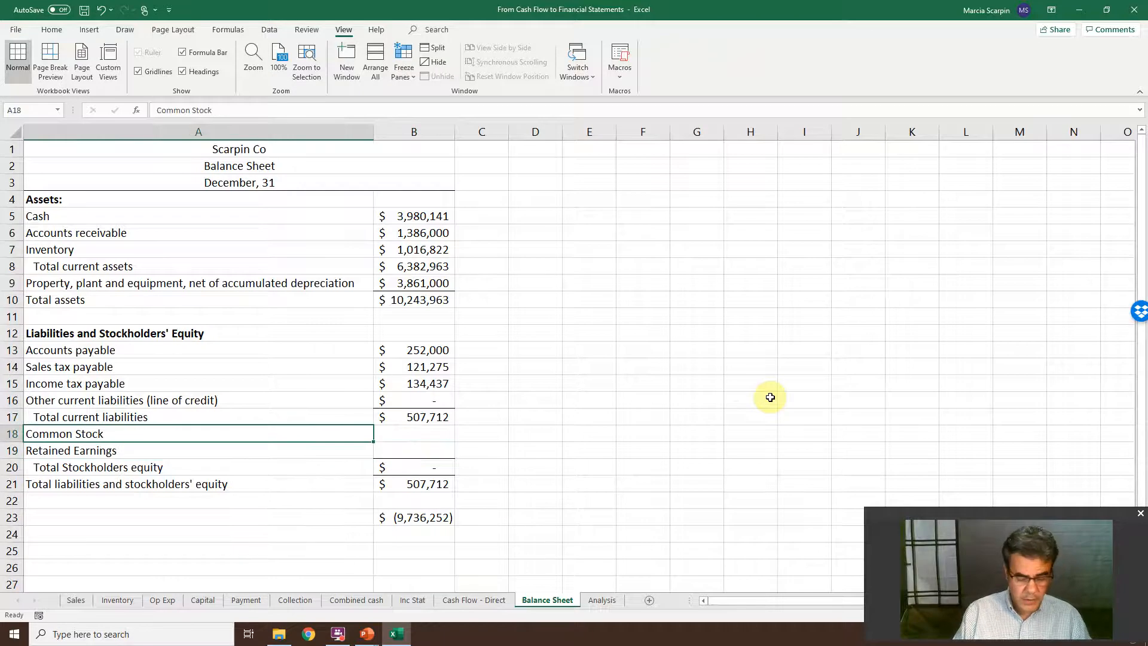
pyautogui.write('Owners')
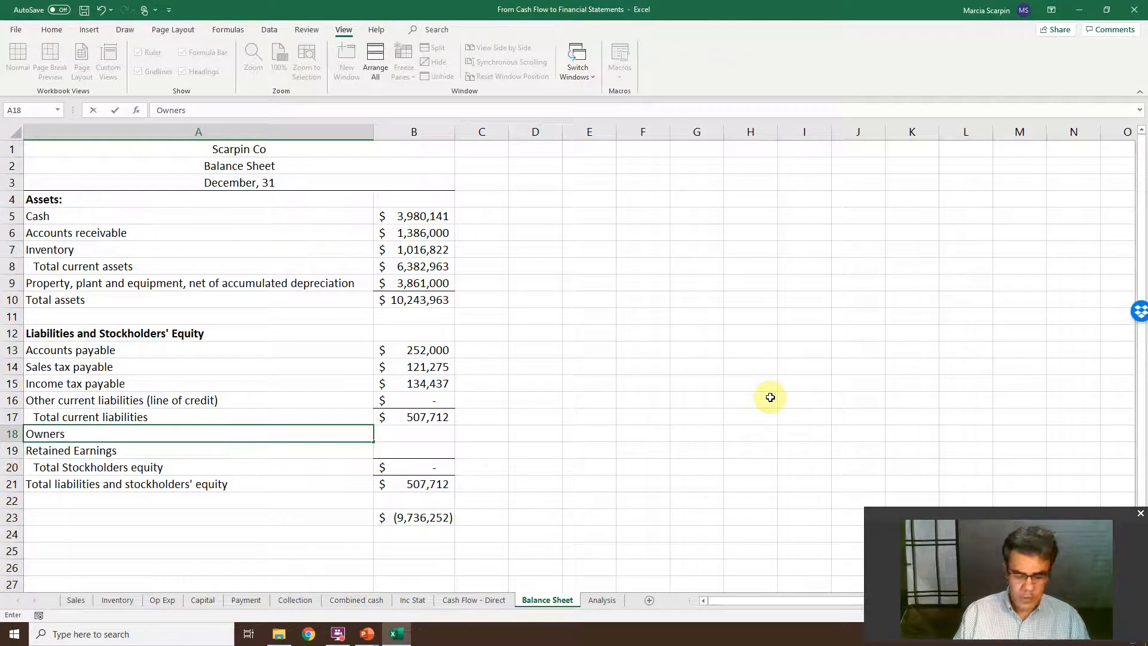
pyautogui.write("'s Capital")
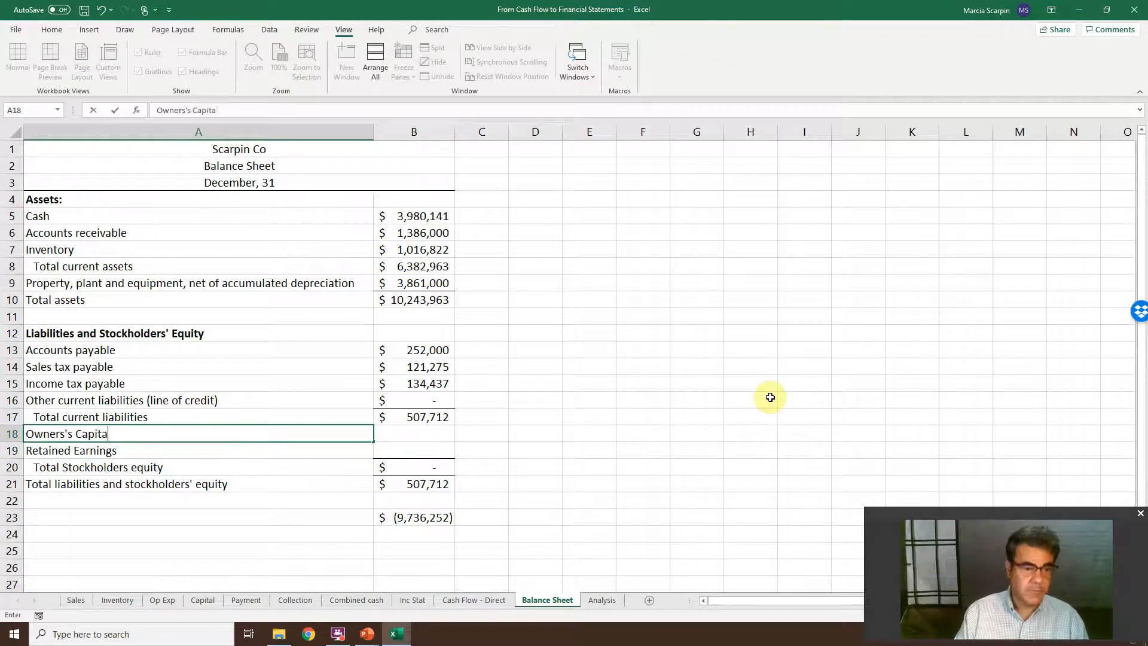
pyautogui.press('Tab')
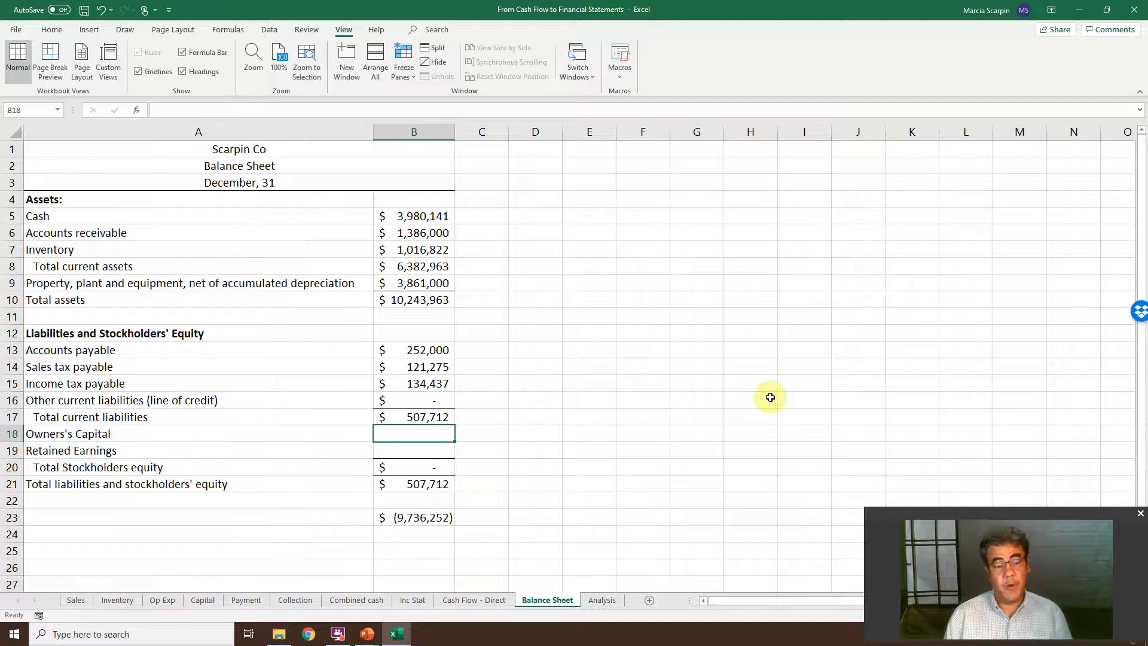
# Link the owners' capital amount in B18 to the total owners' capital in row 7 of the Combined cash sheet
pyautogui.write('=')
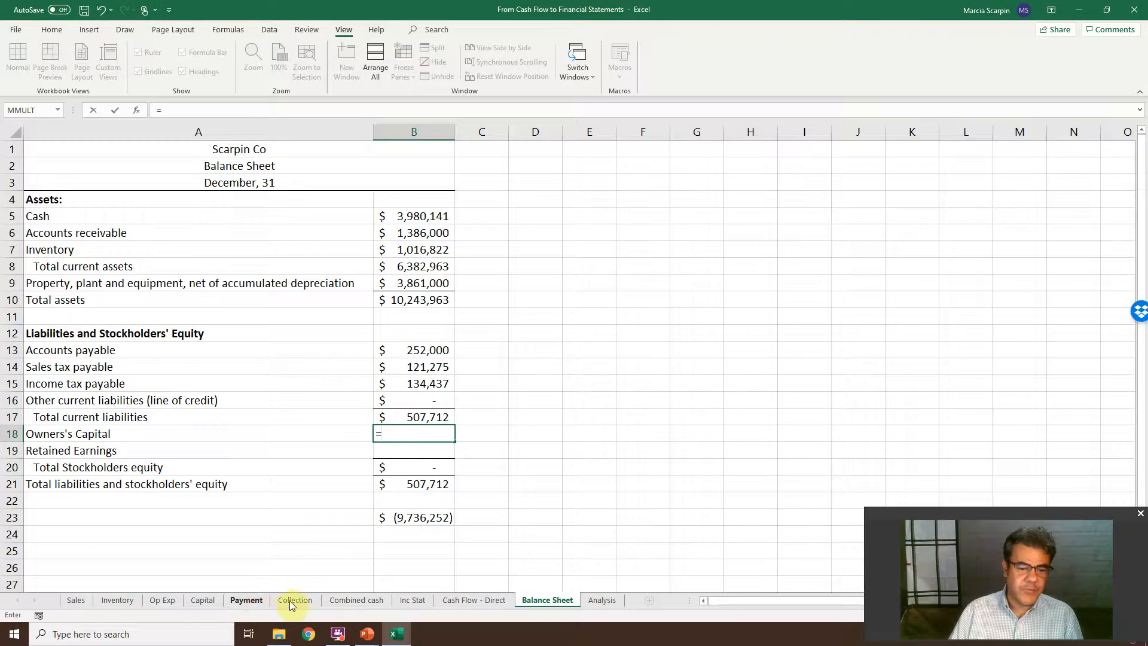
pyautogui.click(334, 599)
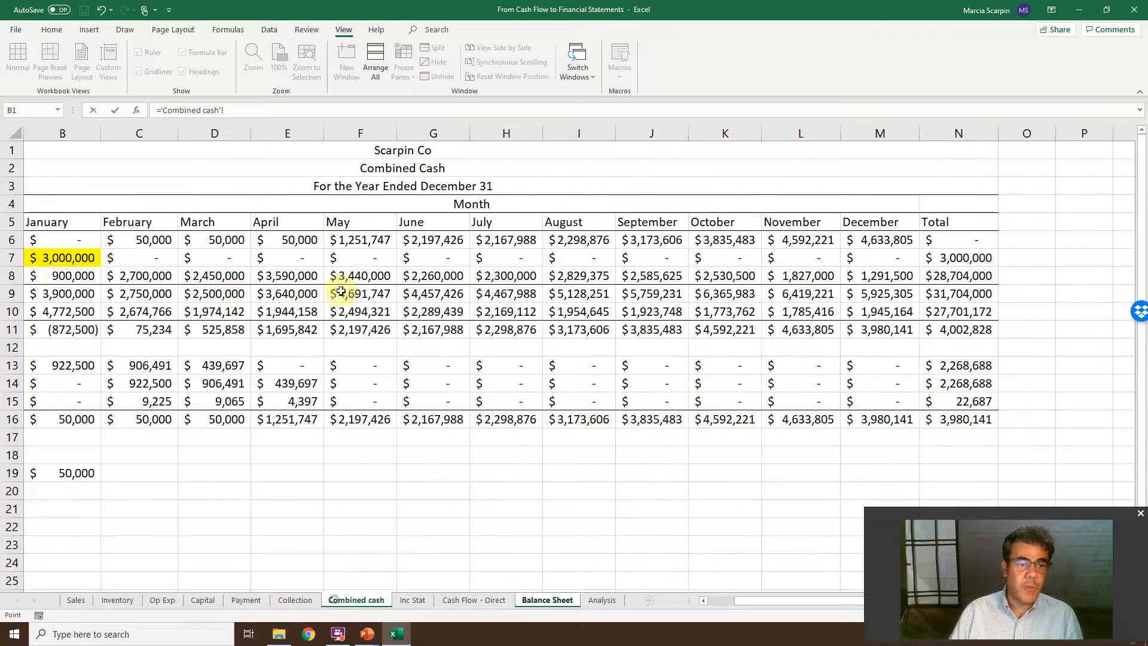
pyautogui.click(56, 262)
pyautogui.press('Left')
pyautogui.press('Right')
pyautogui.press('Right')
pyautogui.press('Right')
pyautogui.press('Right')
pyautogui.press('Right')
pyautogui.press('Right')
pyautogui.press('Right')
pyautogui.press('Right')
pyautogui.press('Right')
pyautogui.press('Right')
pyautogui.press('Right')
pyautogui.press('Right')
pyautogui.press('Right')
pyautogui.press('Return')
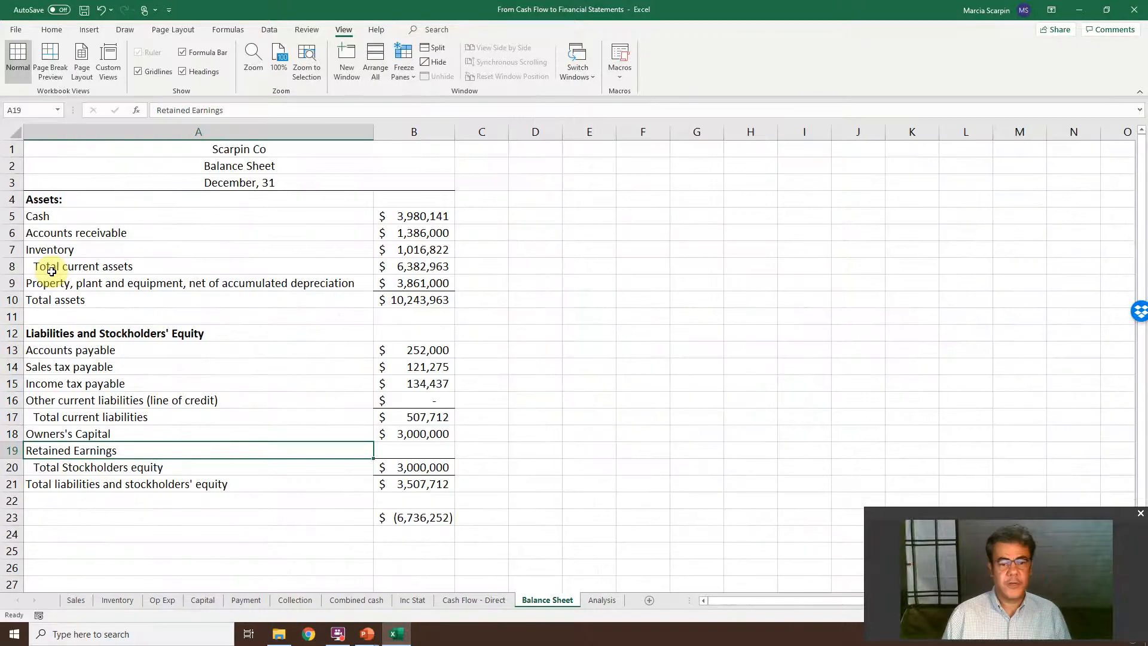
# Link Retained Earnings in B19 to the year's total net income with +'Inc Stat'!N14
pyautogui.press('Right')
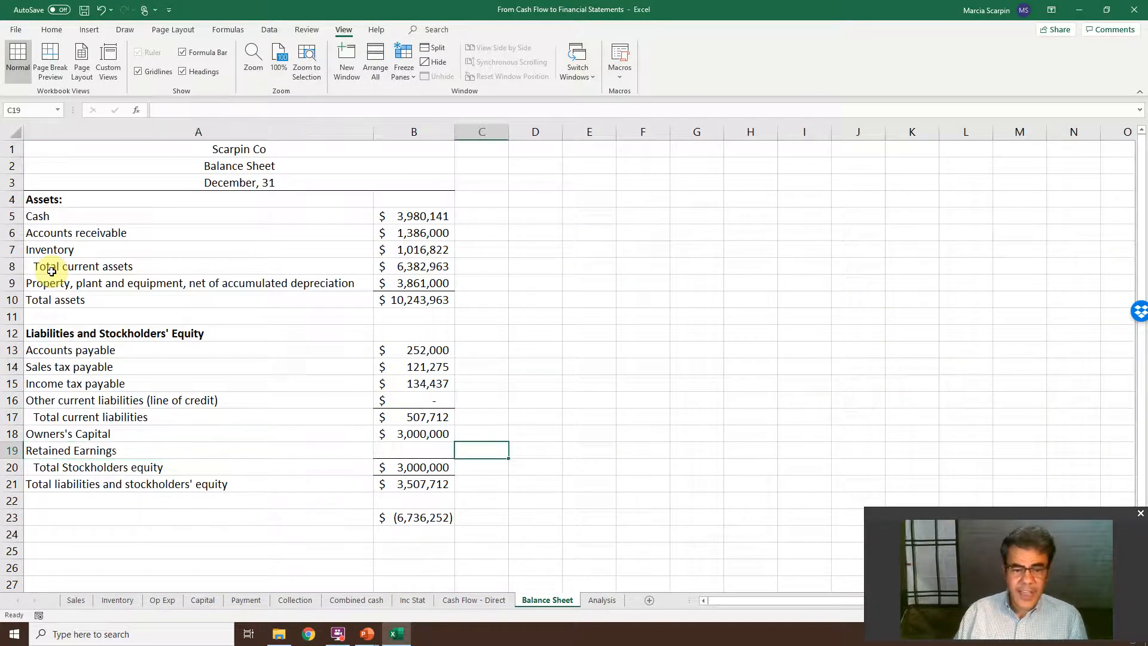
pyautogui.write('+')
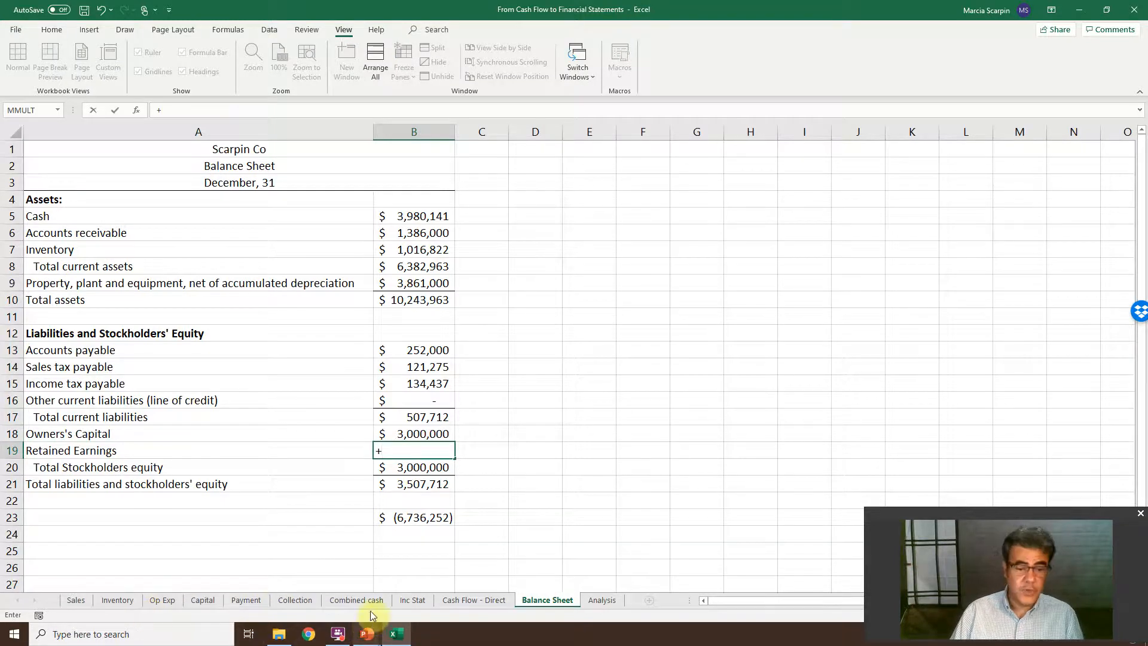
pyautogui.click(412, 601)
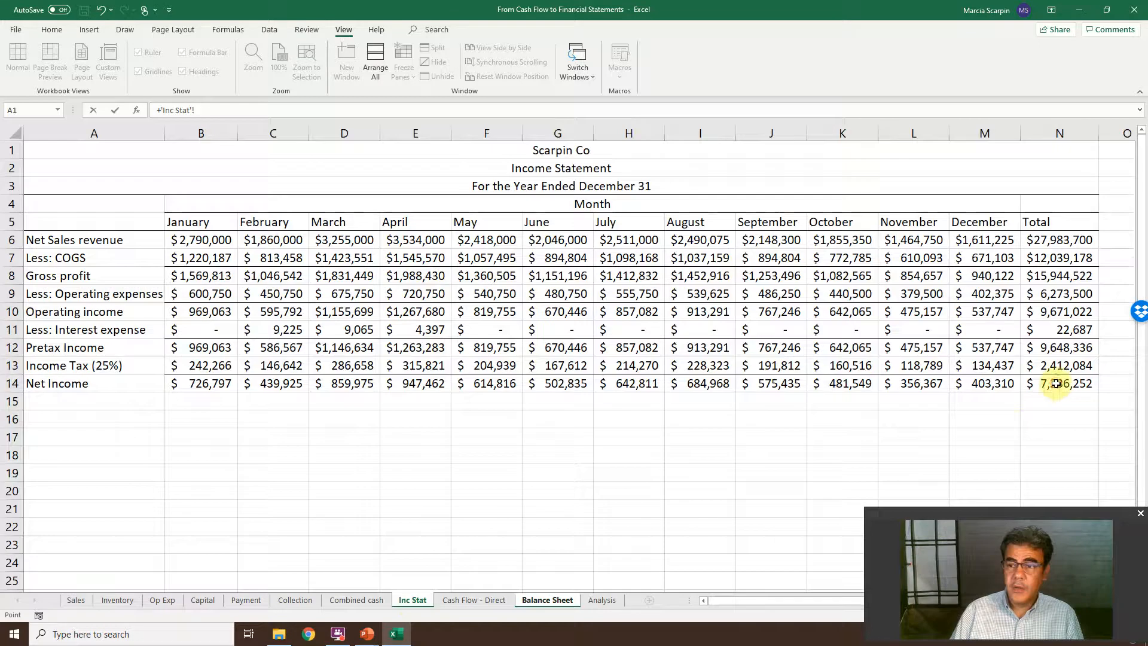
pyautogui.click(1084, 383)
pyautogui.press('Return')
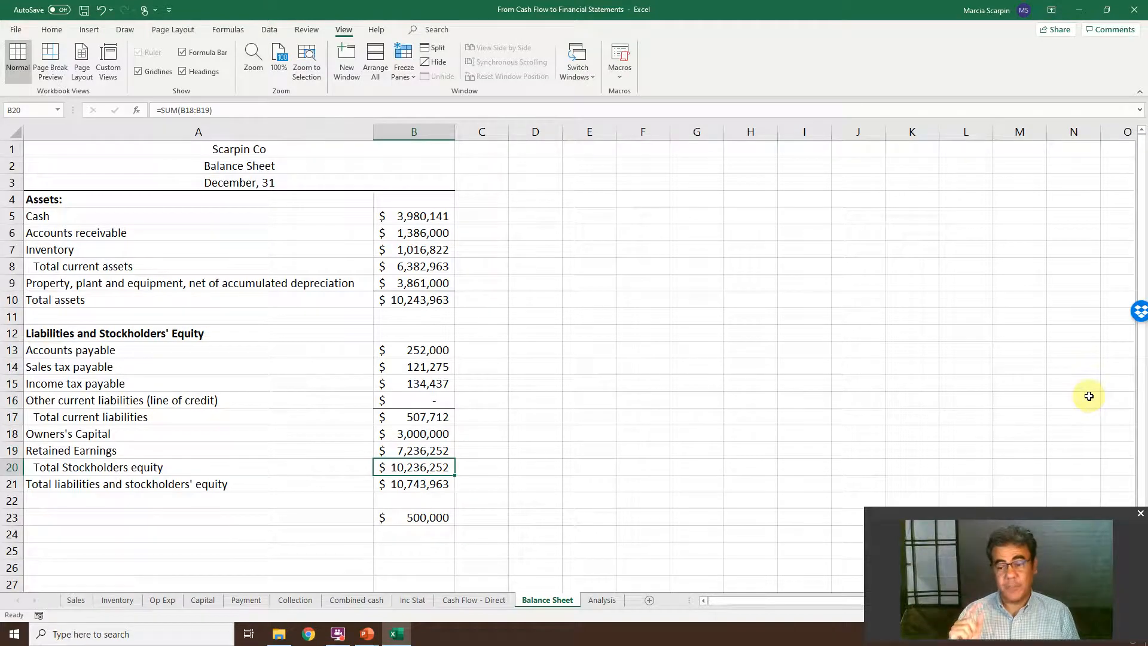
# Subtract the payment total Payment!N11 from the Retained Earnings formula in B19, and delete the balance check formula in B23
pyautogui.press('Up')
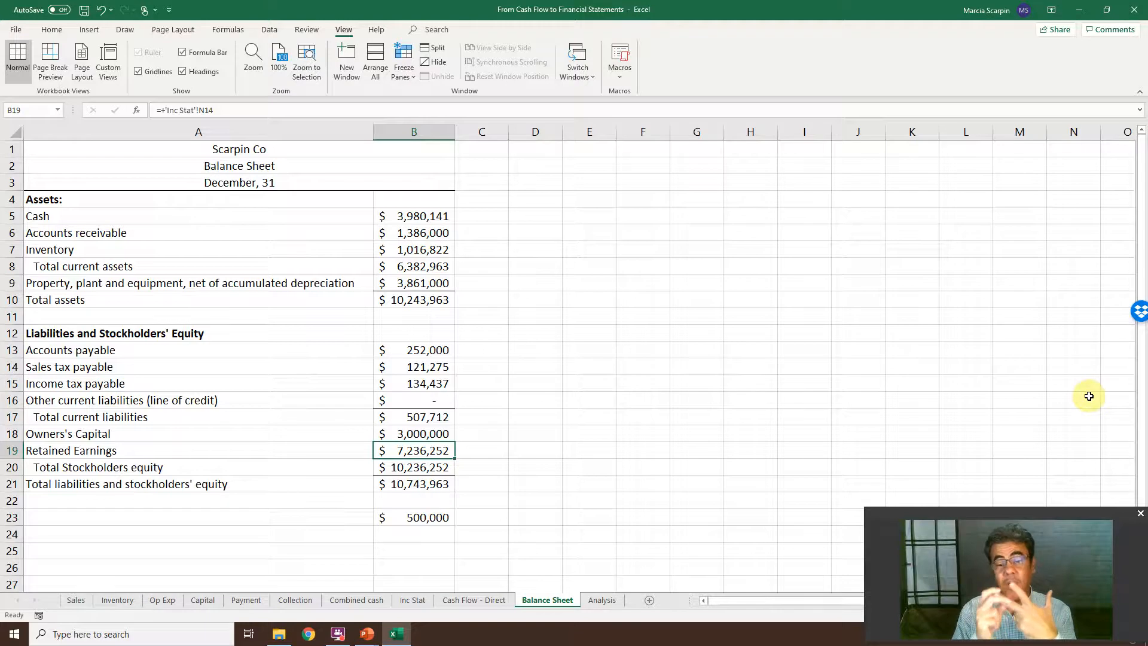
pyautogui.press('F2')
pyautogui.write('-')
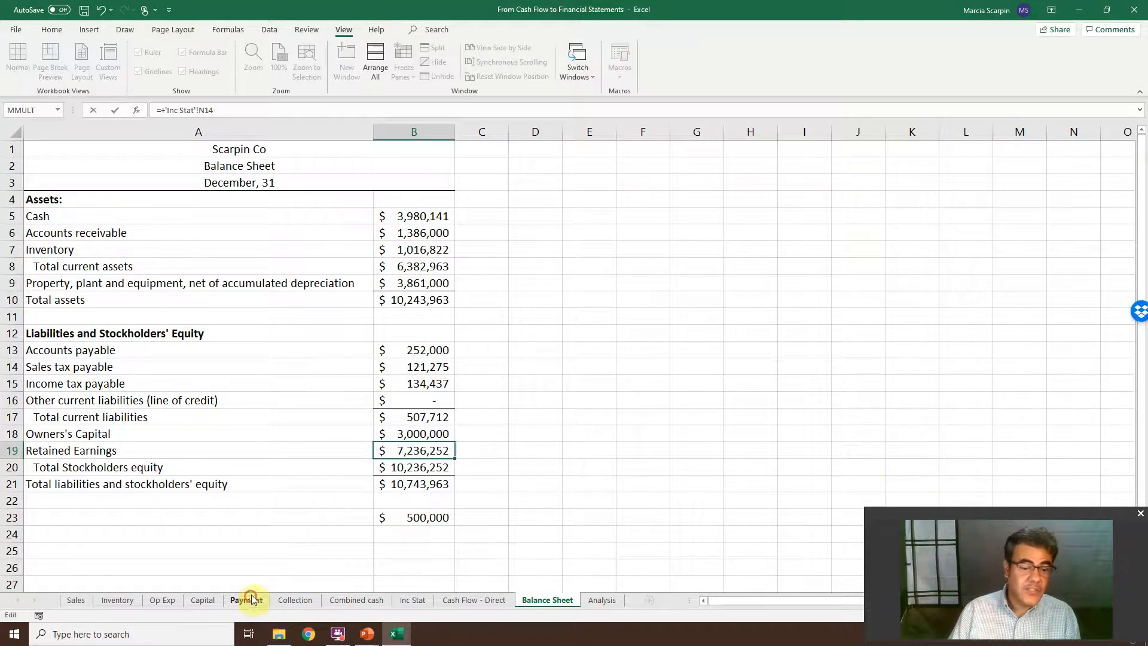
pyautogui.click(248, 599)
pyautogui.click(259, 317)
pyautogui.press('Right')
pyautogui.press('Right')
pyautogui.press('Right')
pyautogui.press('Right')
pyautogui.press('Right')
pyautogui.press('Right')
pyautogui.press('Right')
pyautogui.press('Right')
pyautogui.press('Right')
pyautogui.press('Right')
pyautogui.press('Right')
pyautogui.press('Right')
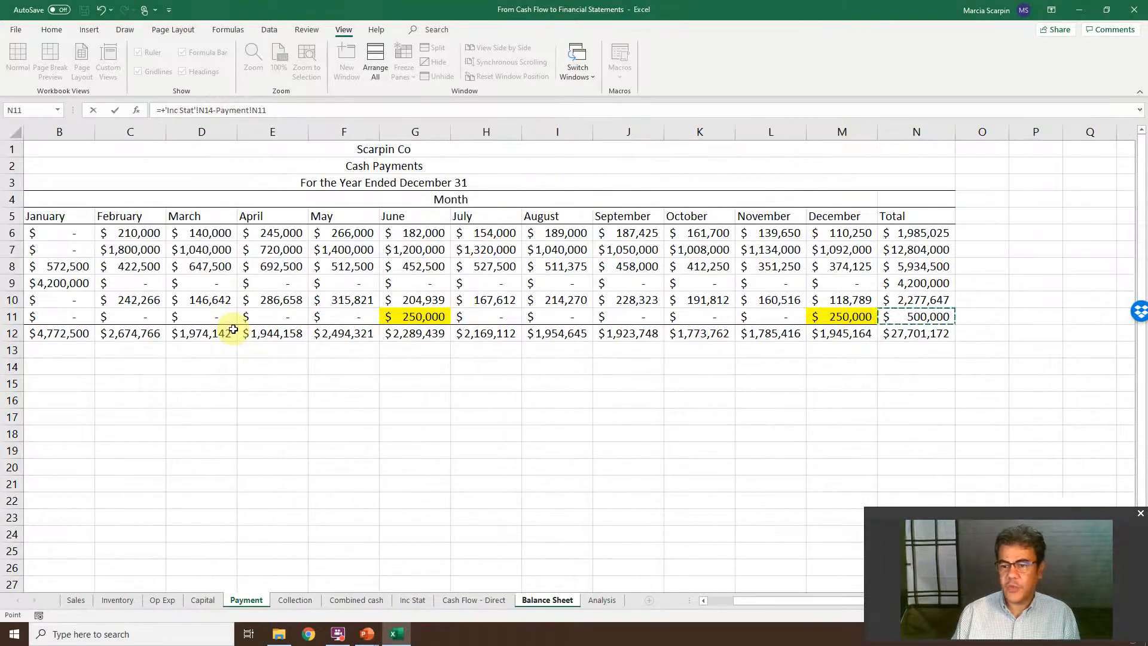
pyautogui.press('Return')
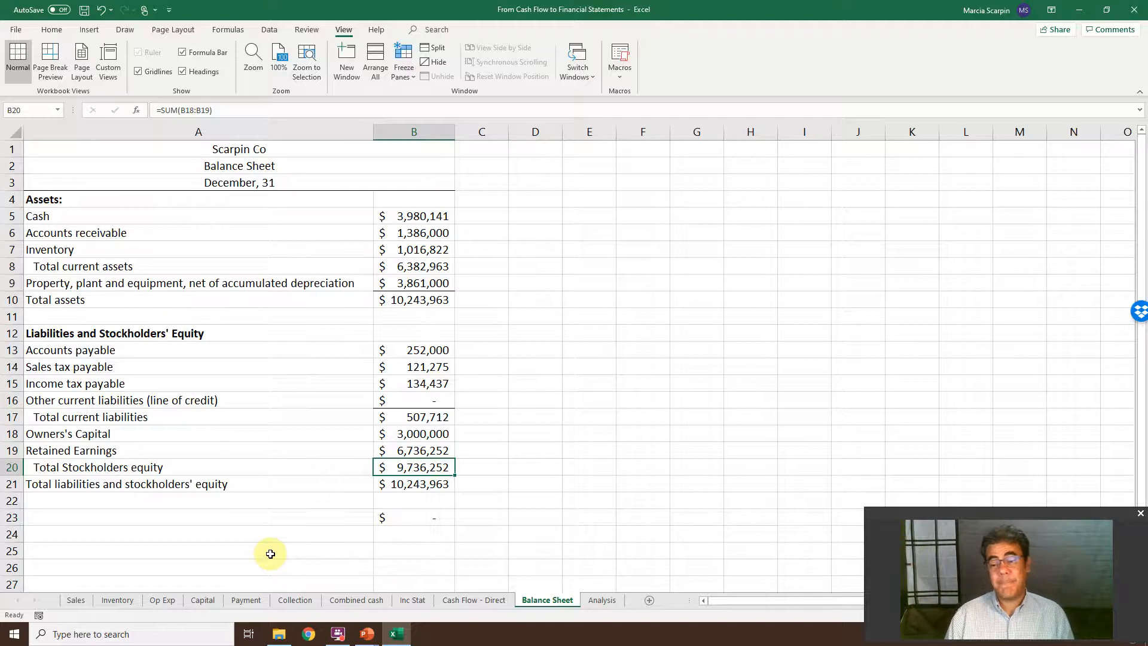
pyautogui.click(430, 514)
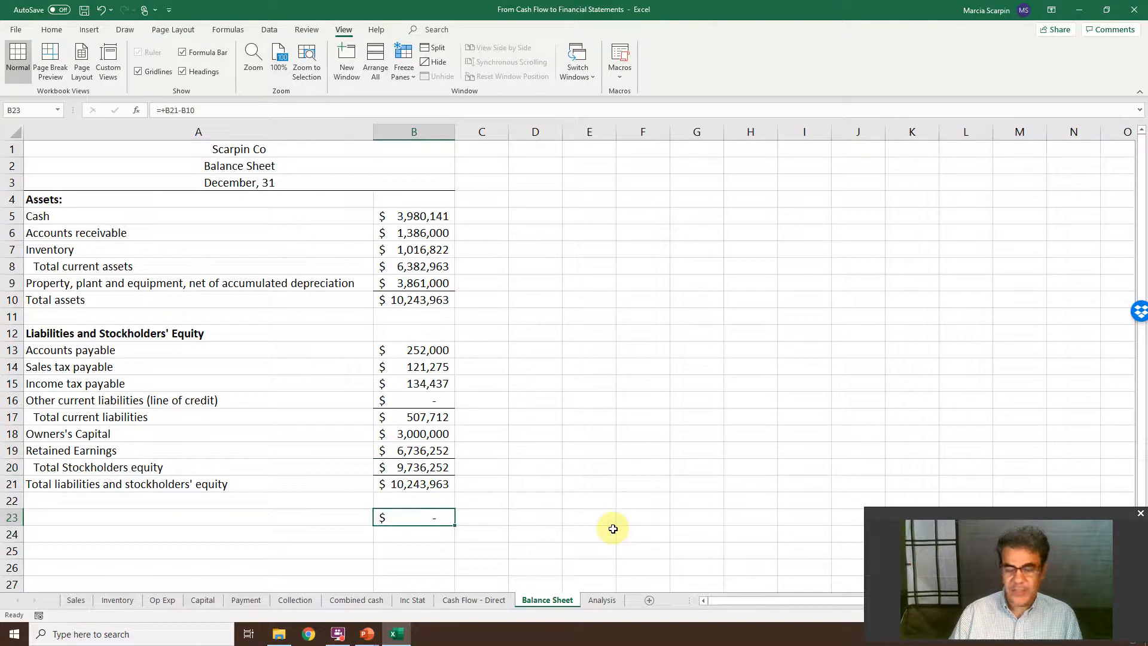
pyautogui.press('Delete')
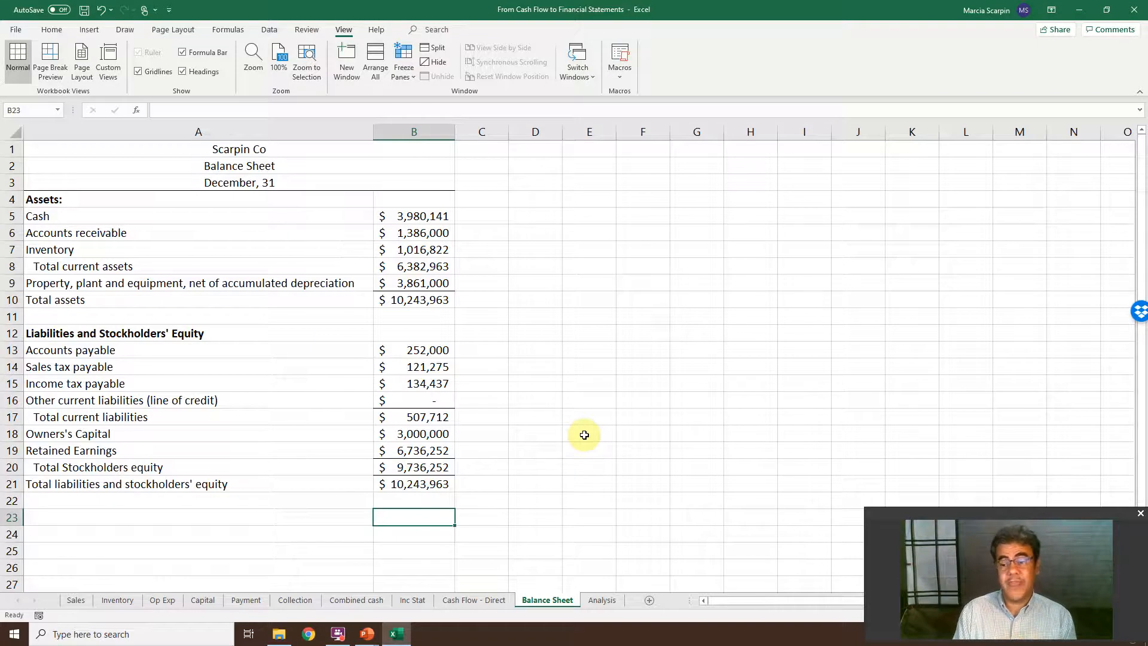
# On the Analysis sheet, link January's Revenue in B2 to net sales revenue with ='Inc Stat'!B6
pyautogui.click(601, 600)
pyautogui.scroll(2, 538, 358)
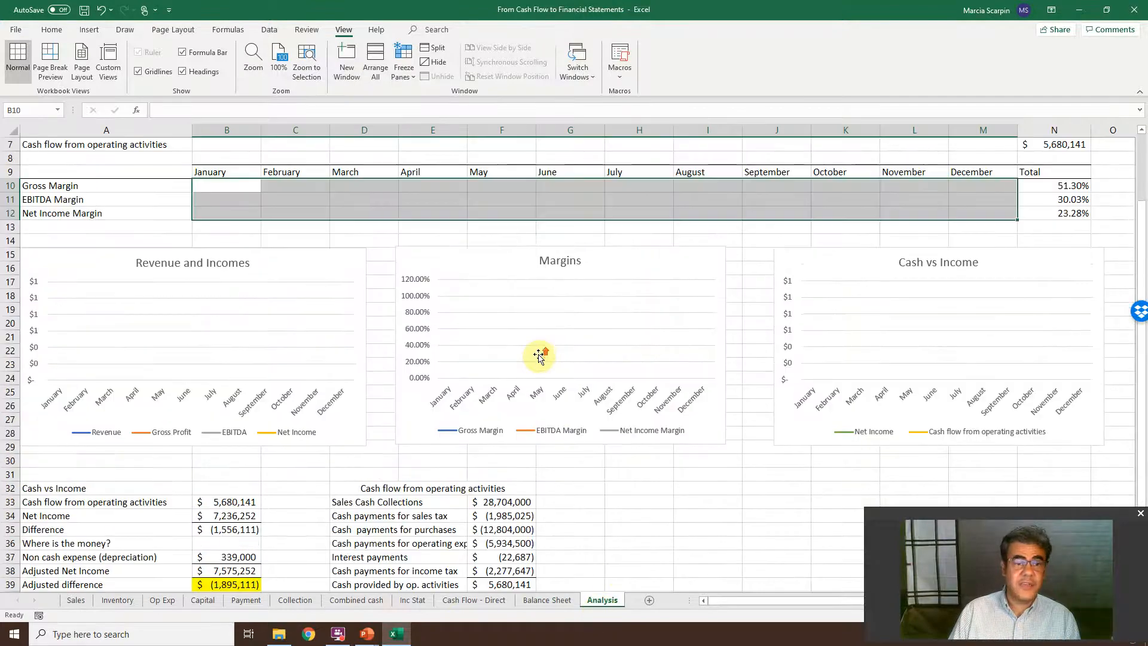
pyautogui.scroll(2, 539, 353)
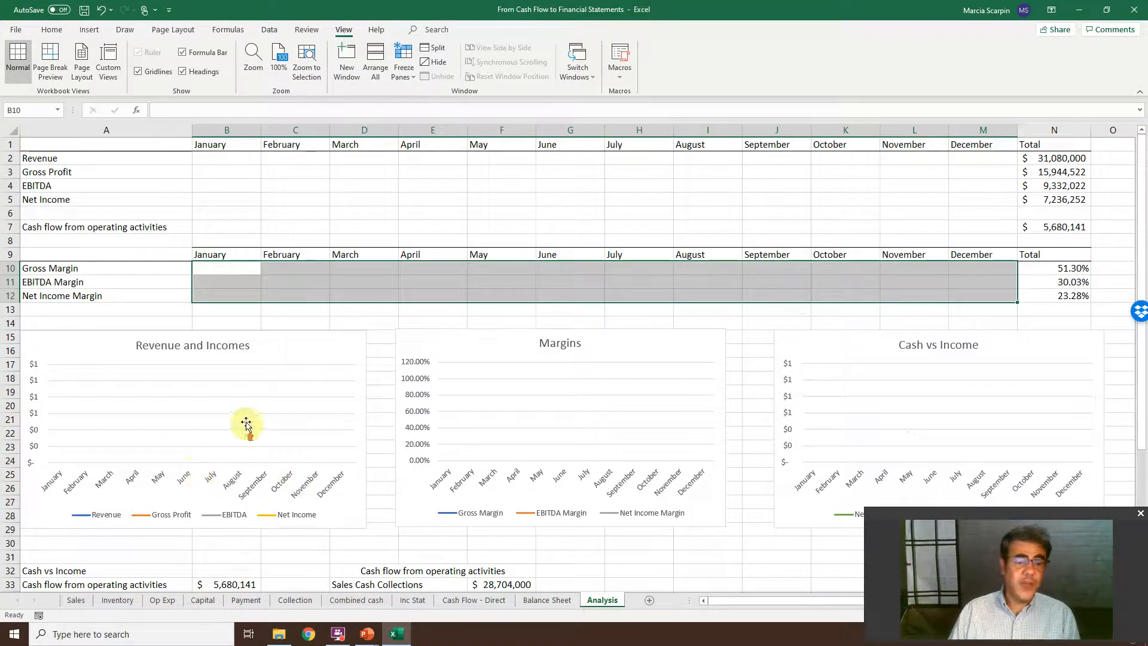
pyautogui.click(215, 159)
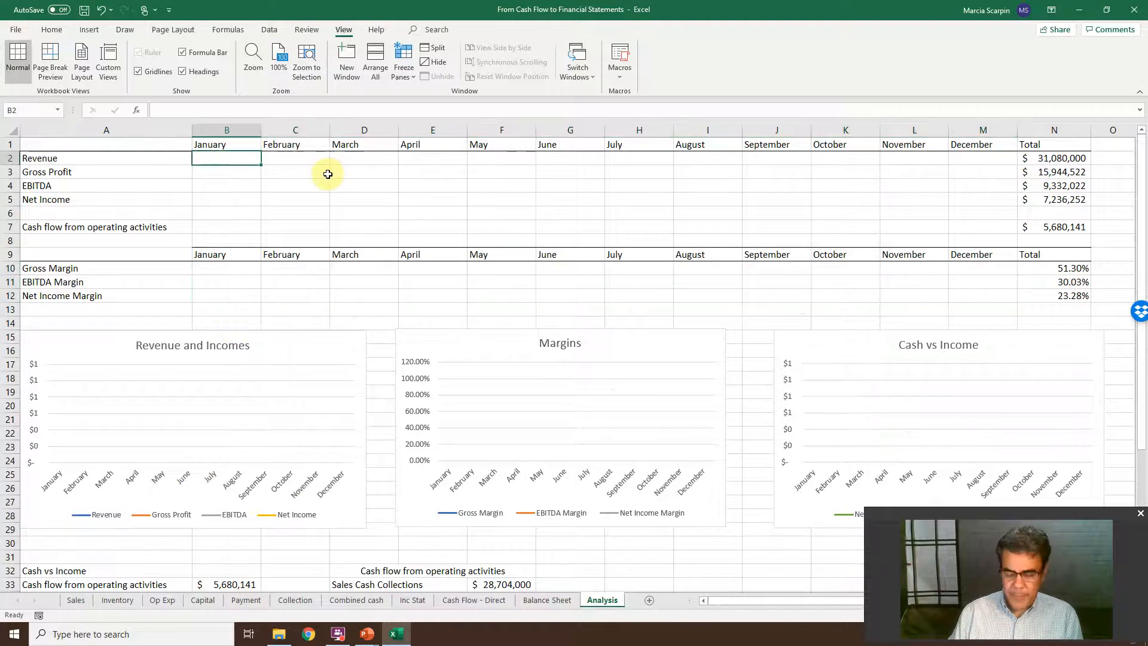
pyautogui.write('=')
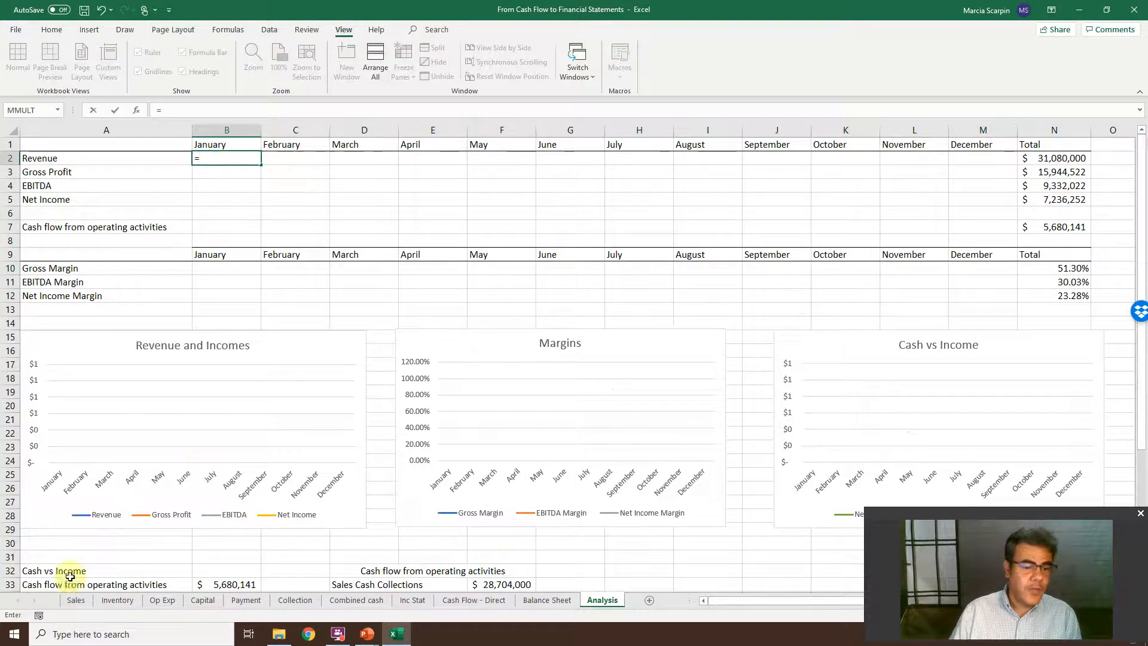
pyautogui.click(413, 599)
pyautogui.click(201, 240)
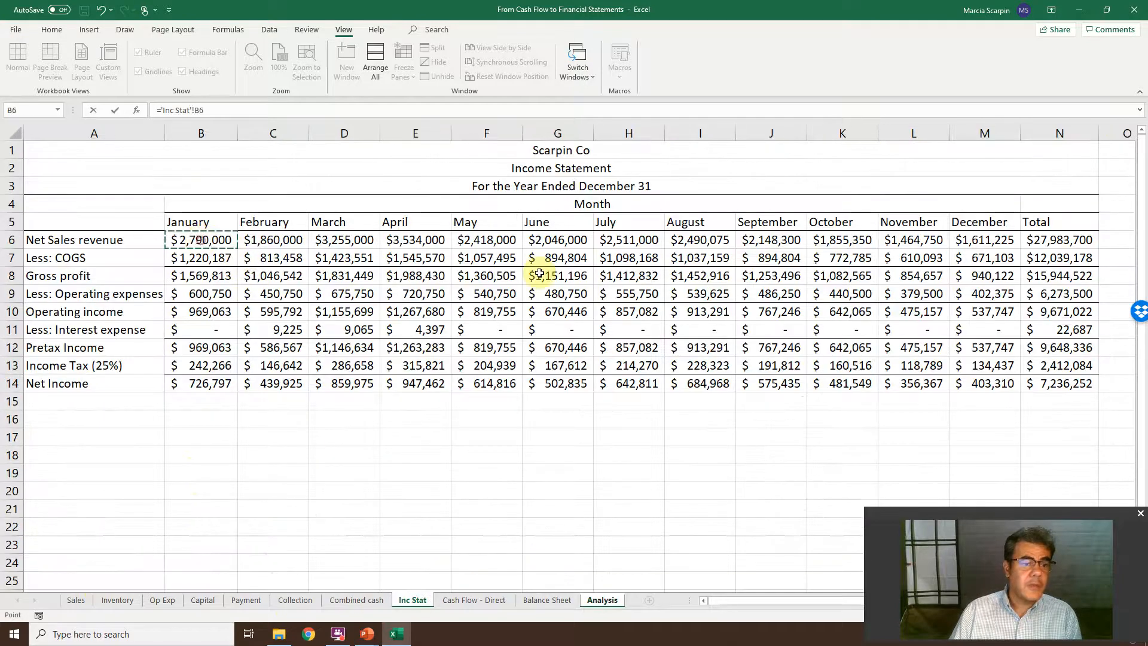
pyautogui.press('Return')
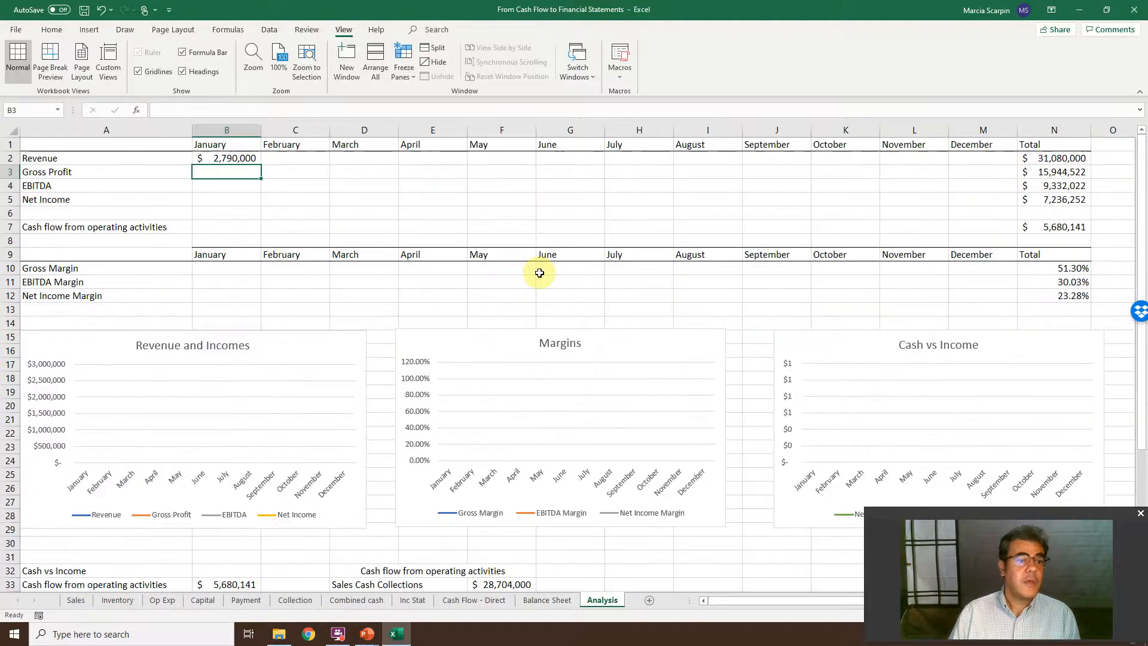
# Link January's Gross Profit in B3 to the income statement's gross profit with +'Inc Stat'!B8
pyautogui.write('+')
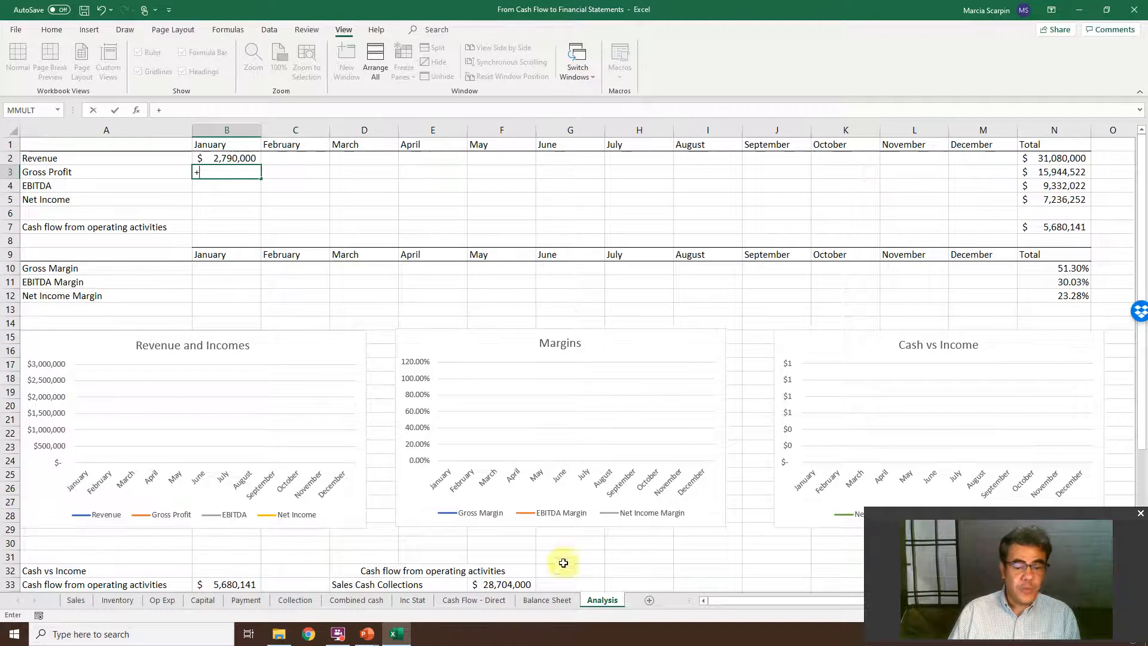
pyautogui.click(413, 599)
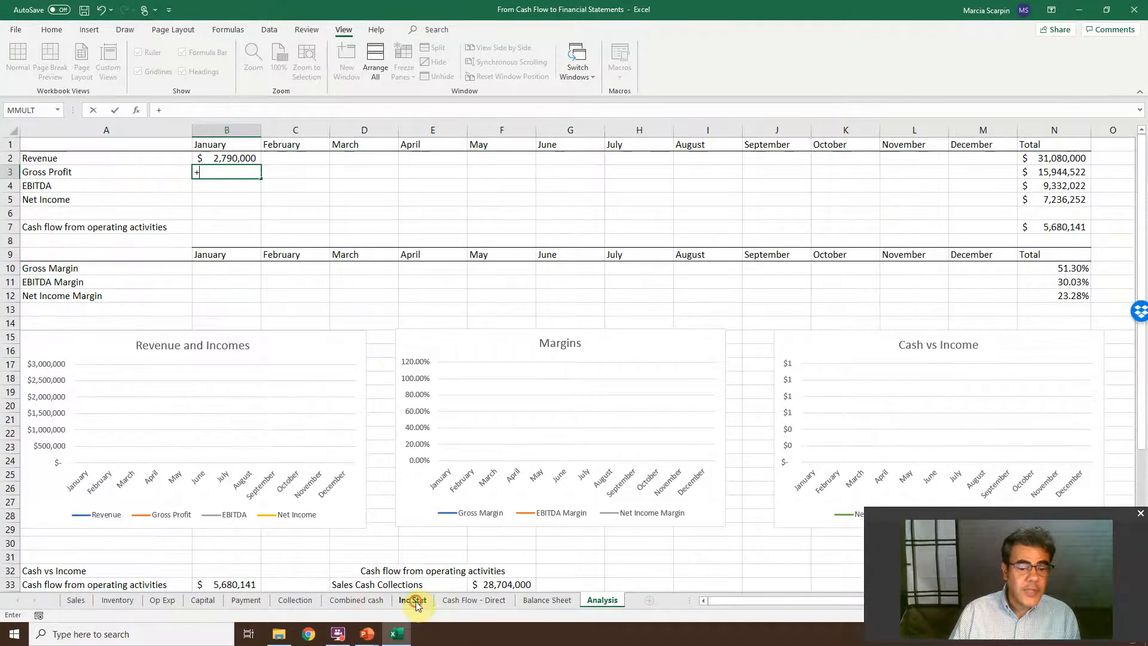
pyautogui.click(197, 280)
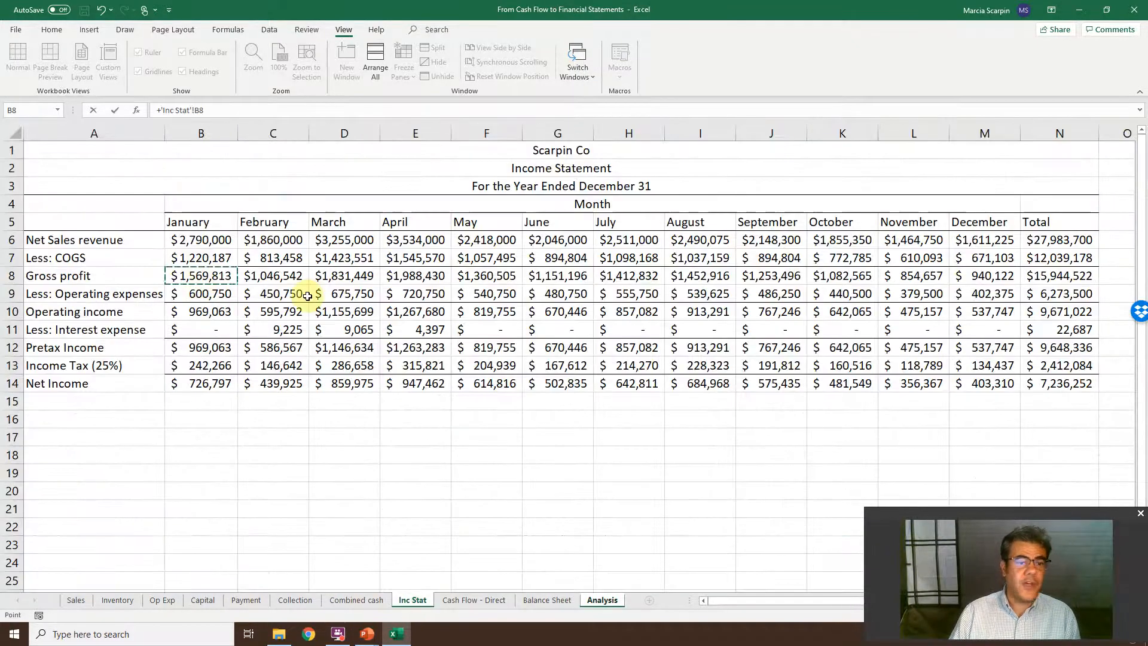
pyautogui.press('Return')
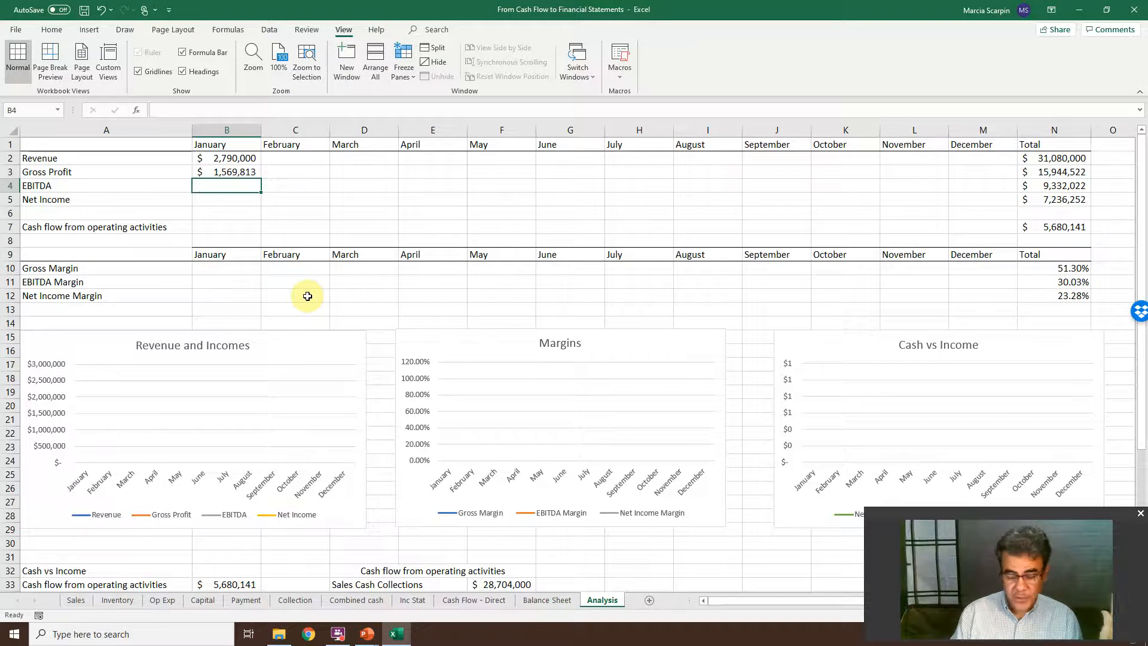
# Build January's EBITDA in B4 as pretax income plus interest expense plus depreciation: ='Inc Stat'!B12+'Inc Stat'!B11+'Op Exp'!B17
pyautogui.write('=')
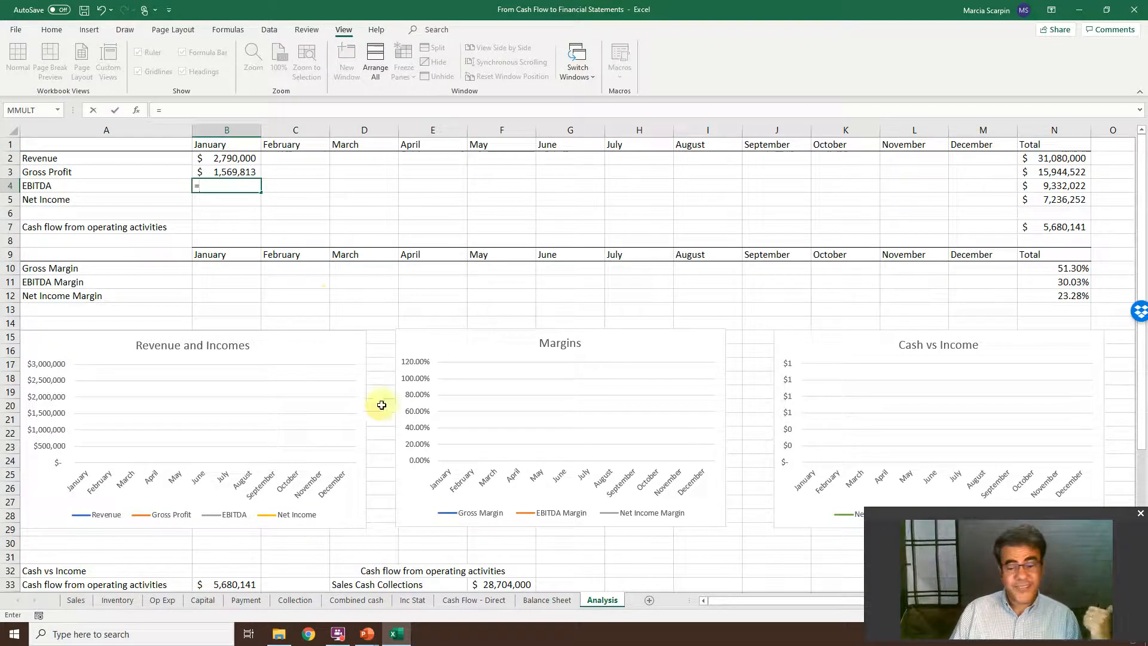
pyautogui.click(413, 600)
pyautogui.click(204, 345)
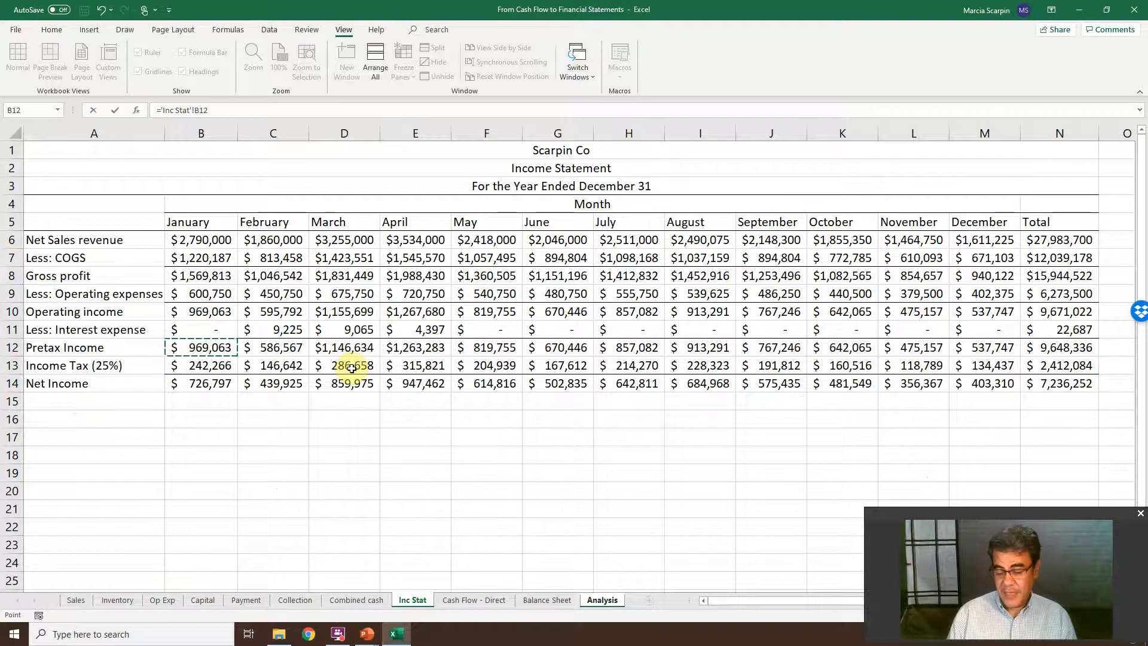
pyautogui.press('Return')
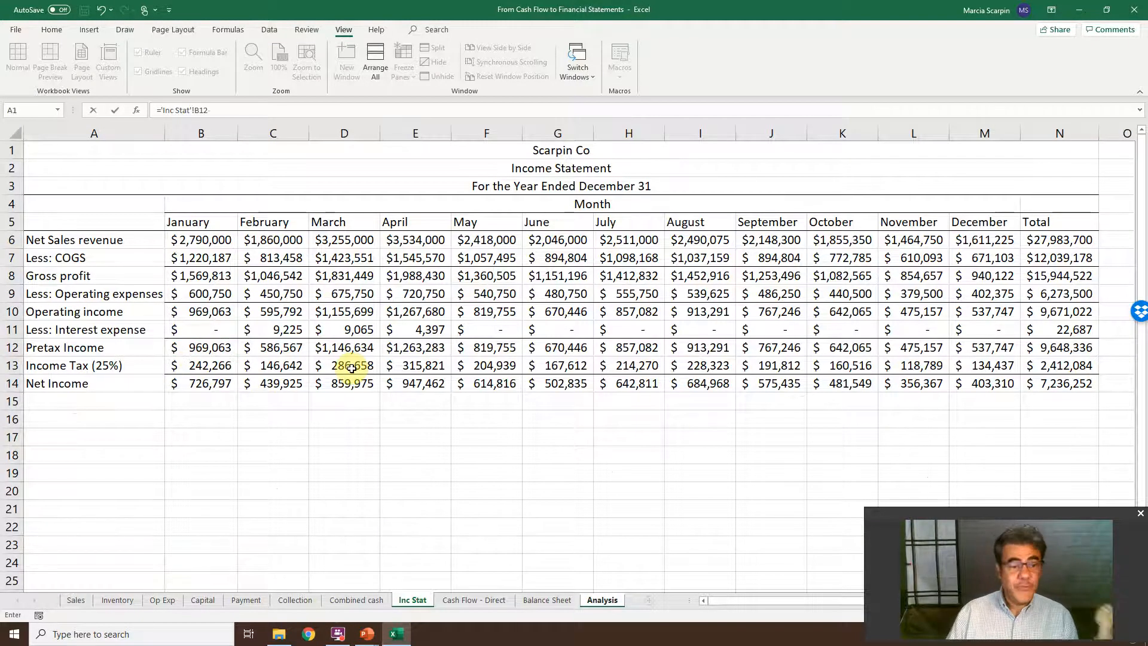
pyautogui.write('+')
pyautogui.click(227, 330)
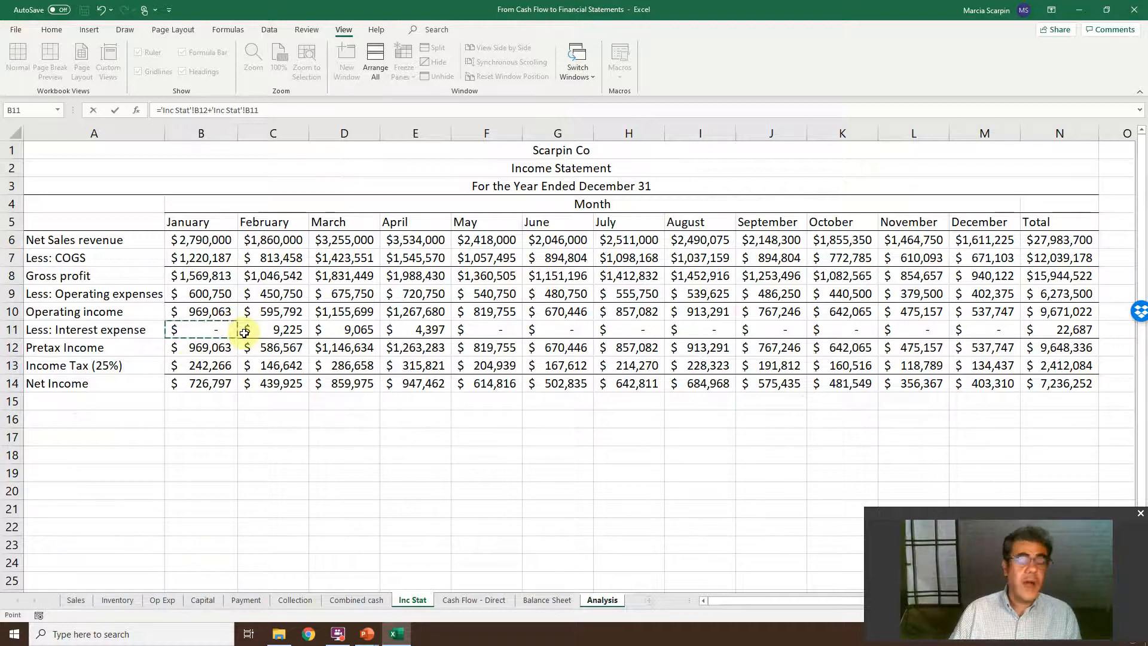
pyautogui.write('+')
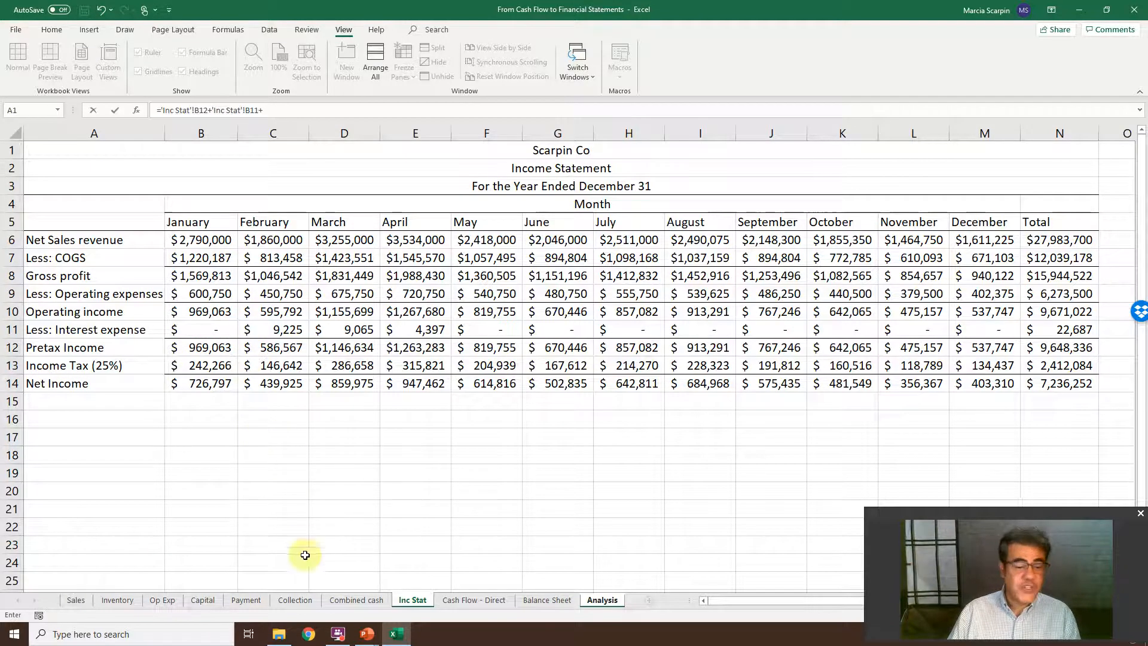
pyautogui.click(162, 601)
pyautogui.click(274, 395)
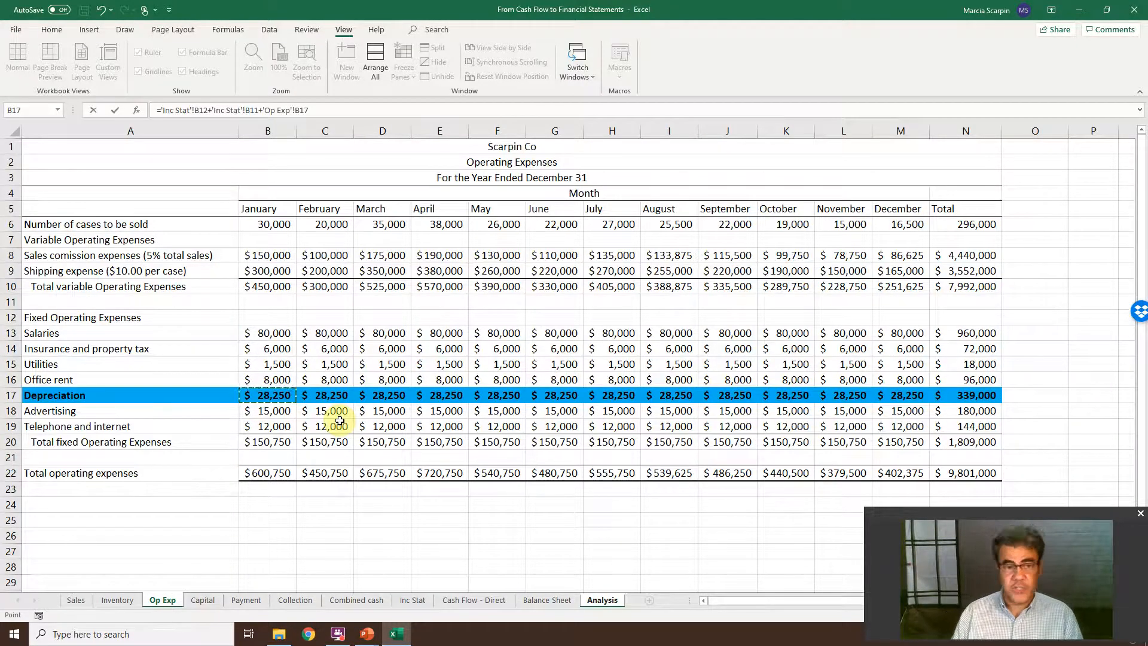
pyautogui.press('Return')
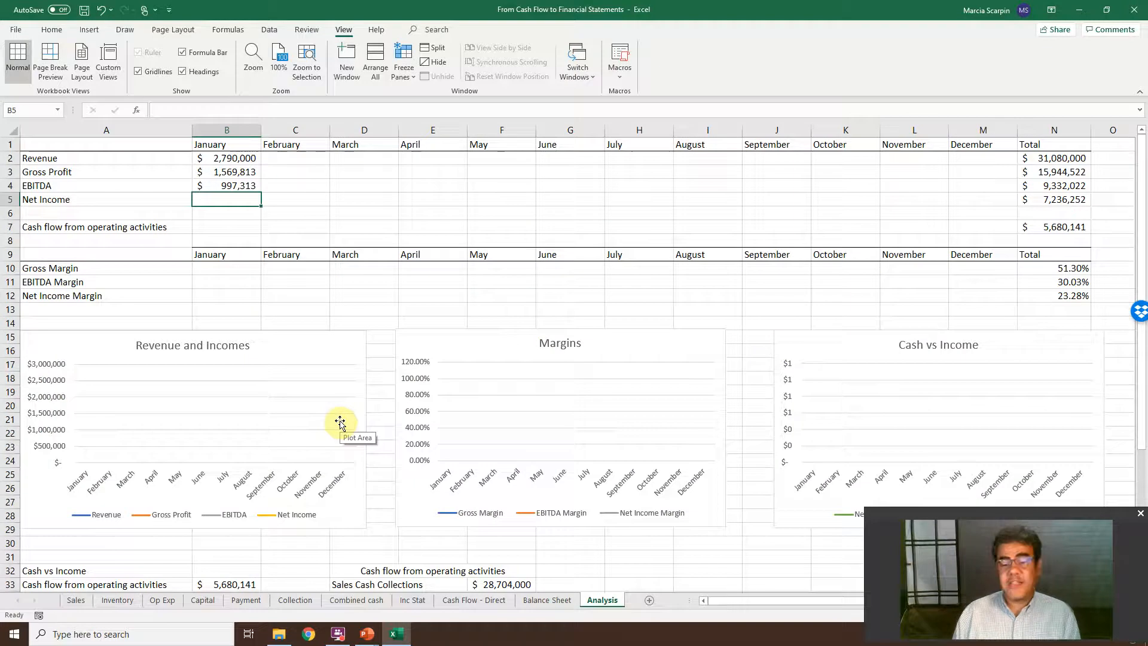
pyautogui.press('Up')
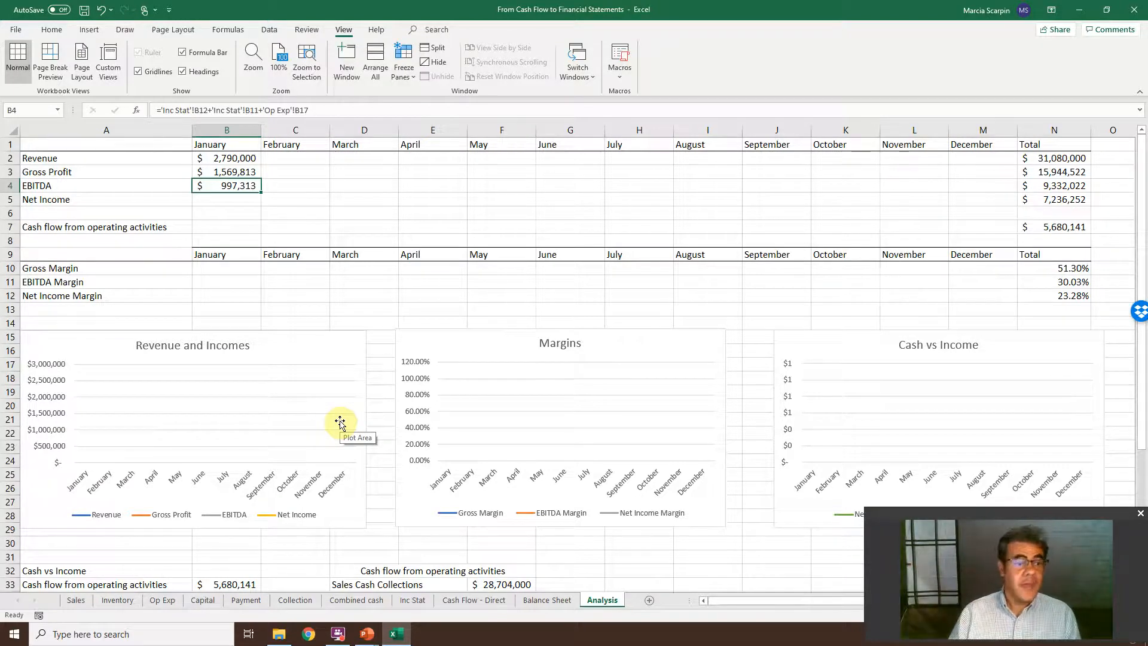
# Link January's Net Income in B5 to the income statement with +'Inc Stat'!B14
pyautogui.press('Down')
pyautogui.write('+')
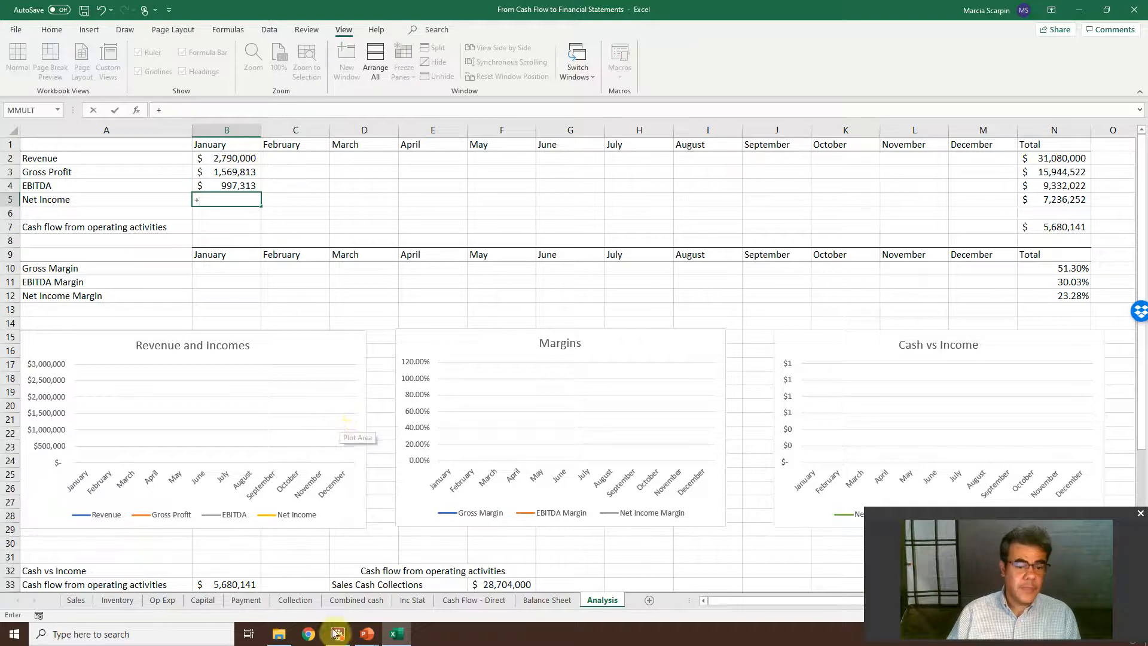
pyautogui.click(402, 604)
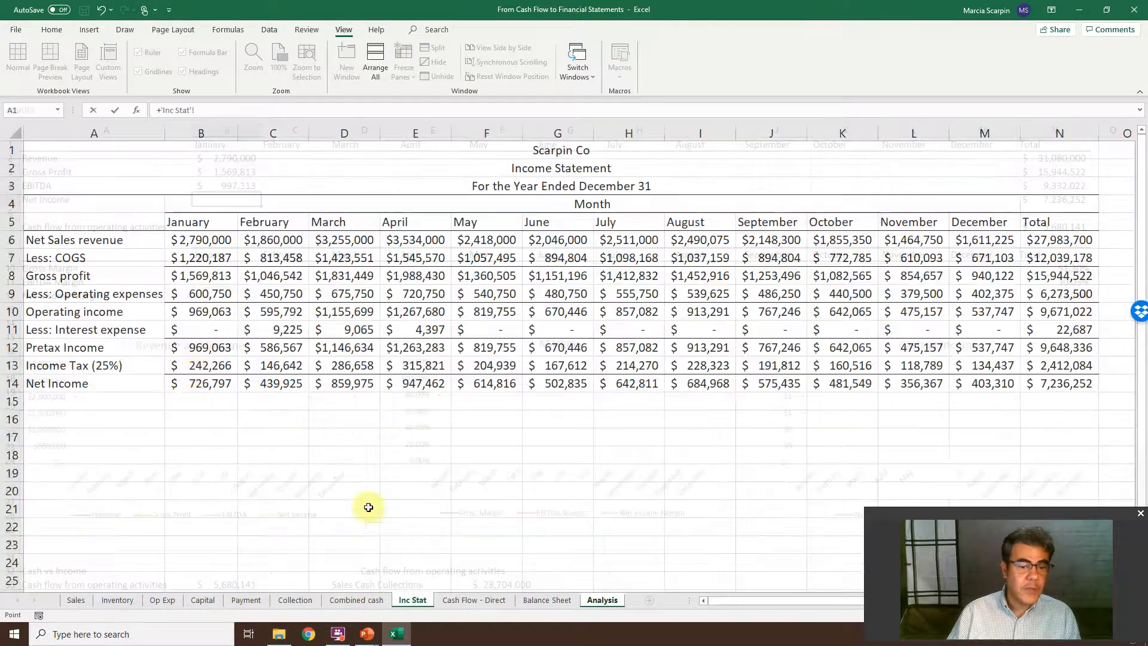
pyautogui.click(202, 383)
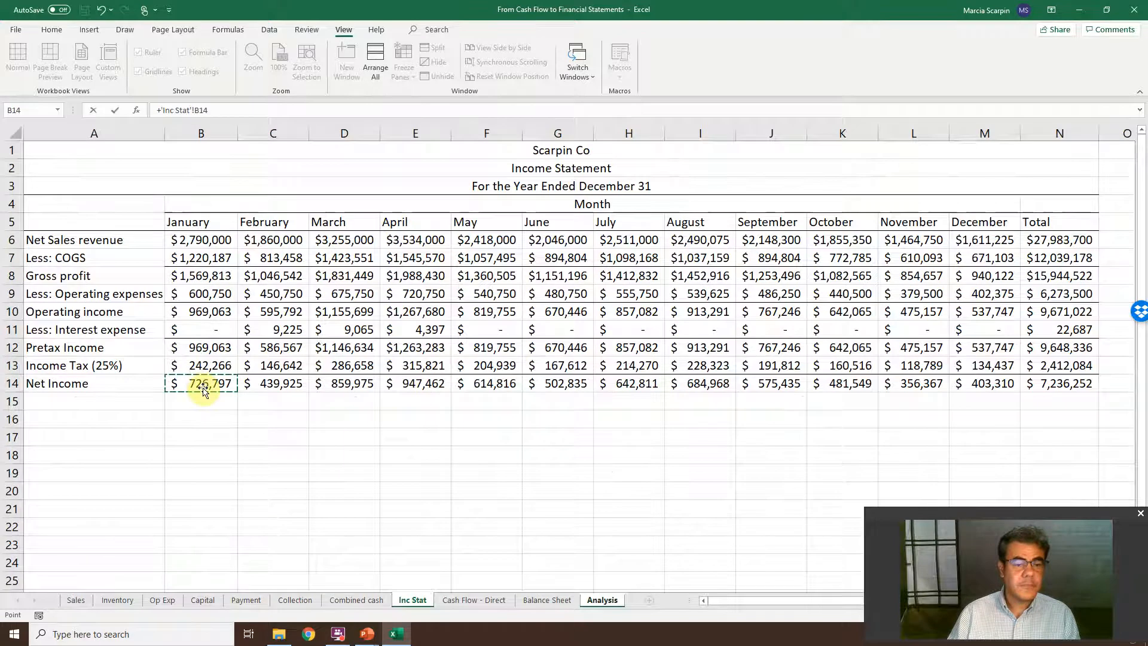
pyautogui.press('Return')
# Link the operating cash flow in B7 to cash provided by operating activities with +'Cash Flow - Direct'!E13
pyautogui.press('Down')
pyautogui.write('+')
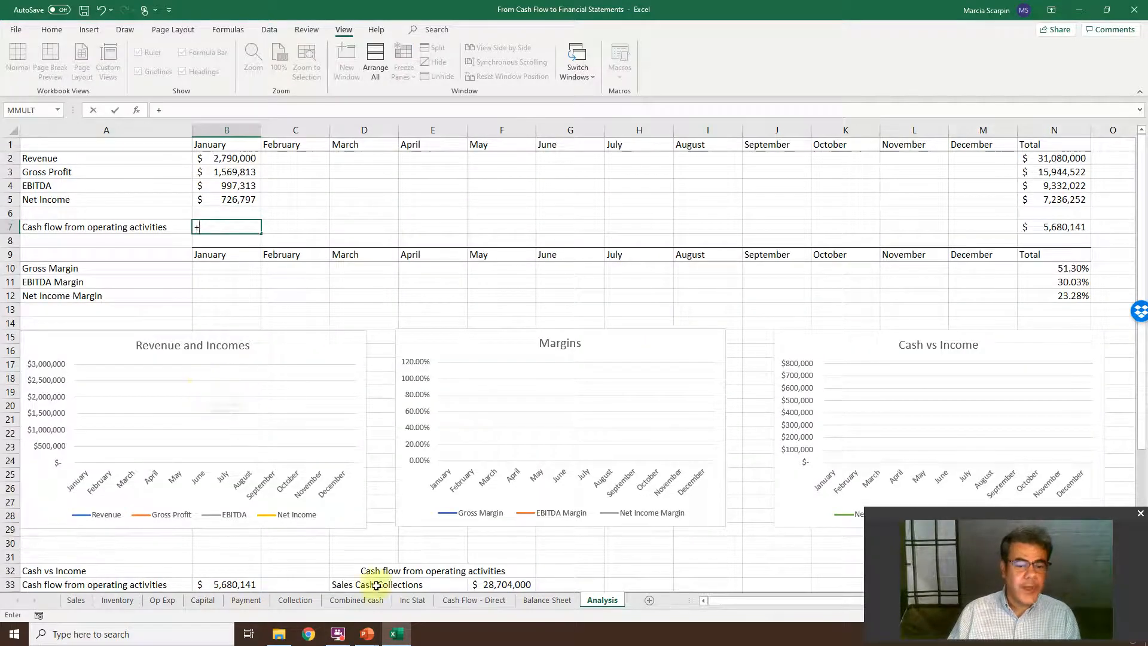
pyautogui.click(459, 601)
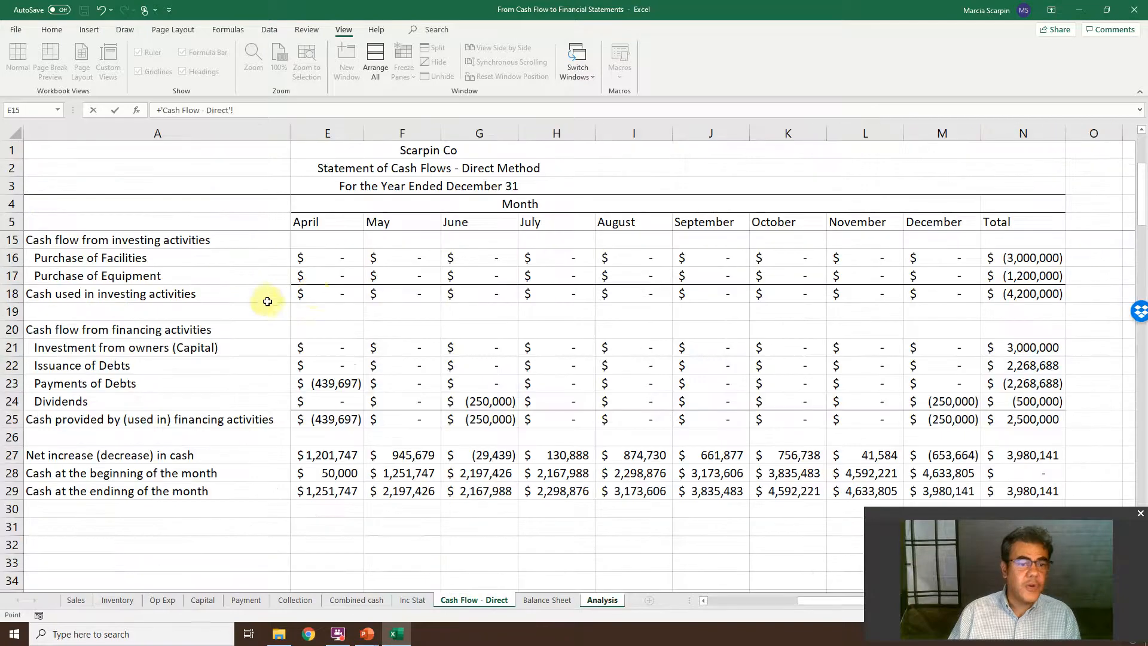
pyautogui.scroll(1, 310, 284)
pyautogui.scroll(3, 310, 283)
pyautogui.click(333, 367)
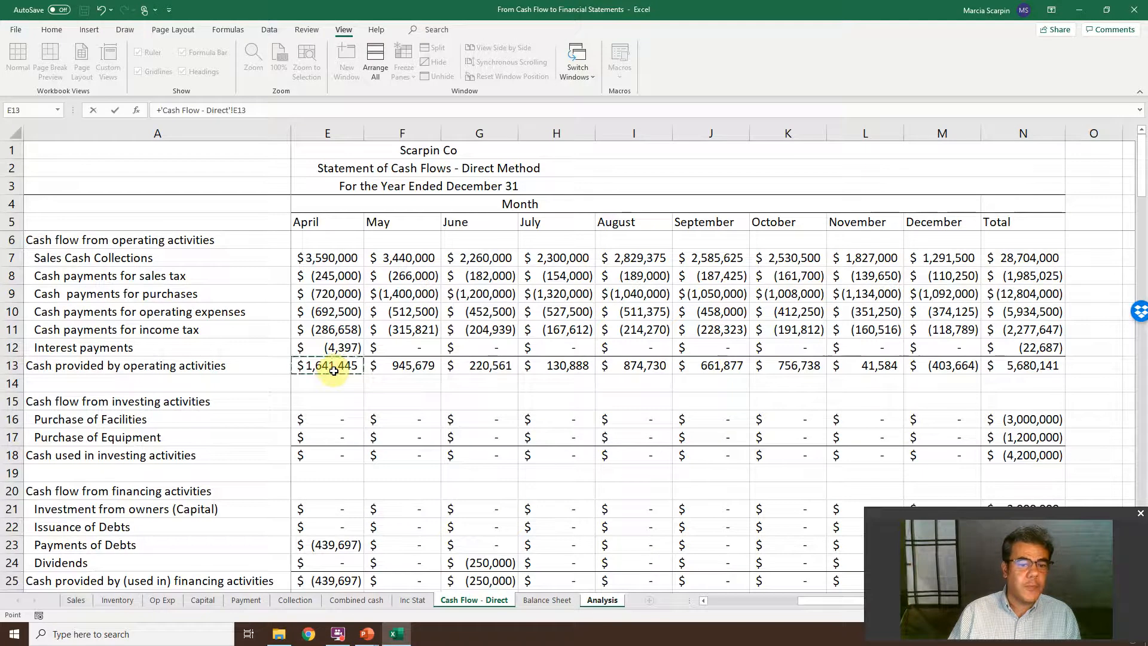
pyautogui.press('Return')
# Copy the January formulas in B2:B7 across every month through December in column M
pyautogui.press('Up')
pyautogui.press('Up')
pyautogui.press('Up')
pyautogui.press('Up')
pyautogui.press('Up')
pyautogui.press('Up')
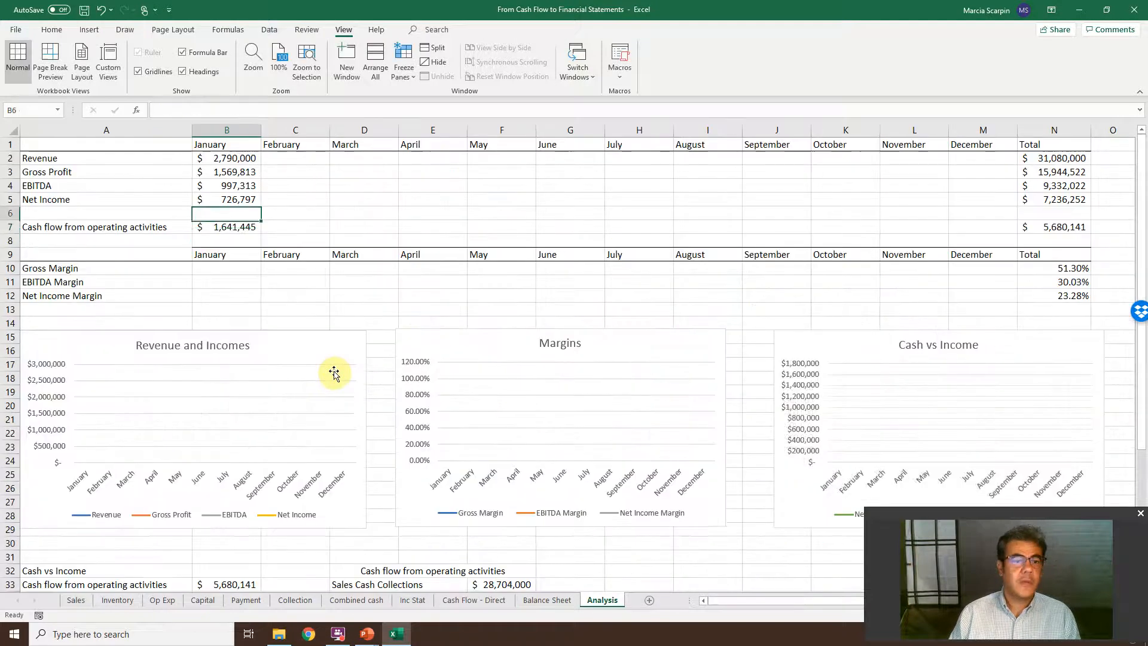
pyautogui.hotkey('shift', 'Down')
pyautogui.hotkey('shift', 'Down')
pyautogui.hotkey('shift', 'Down')
pyautogui.hotkey('shift', 'Down')
pyautogui.hotkey('shift', 'Down')
pyautogui.hotkey('ctrl', 'c')
pyautogui.hotkey('shift', 'Right')
pyautogui.hotkey('shift', 'Right')
pyautogui.hotkey('shift', 'Right')
pyautogui.hotkey('shift', 'Right')
pyautogui.hotkey('shift', 'Right')
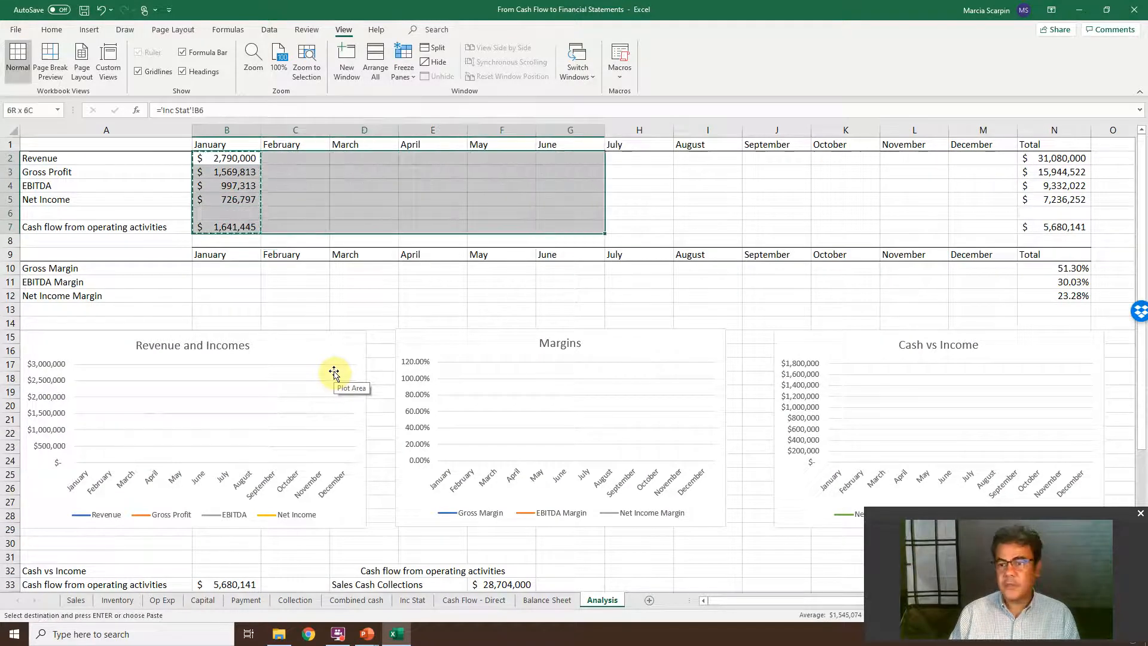
pyautogui.hotkey('shift', 'Right')
pyautogui.hotkey('shift', 'Right')
pyautogui.hotkey('shift', 'Right')
pyautogui.hotkey('shift', 'Right')
pyautogui.hotkey('shift', 'Right')
pyautogui.hotkey('shift', 'Right')
pyautogui.hotkey('ctrl', 'v')
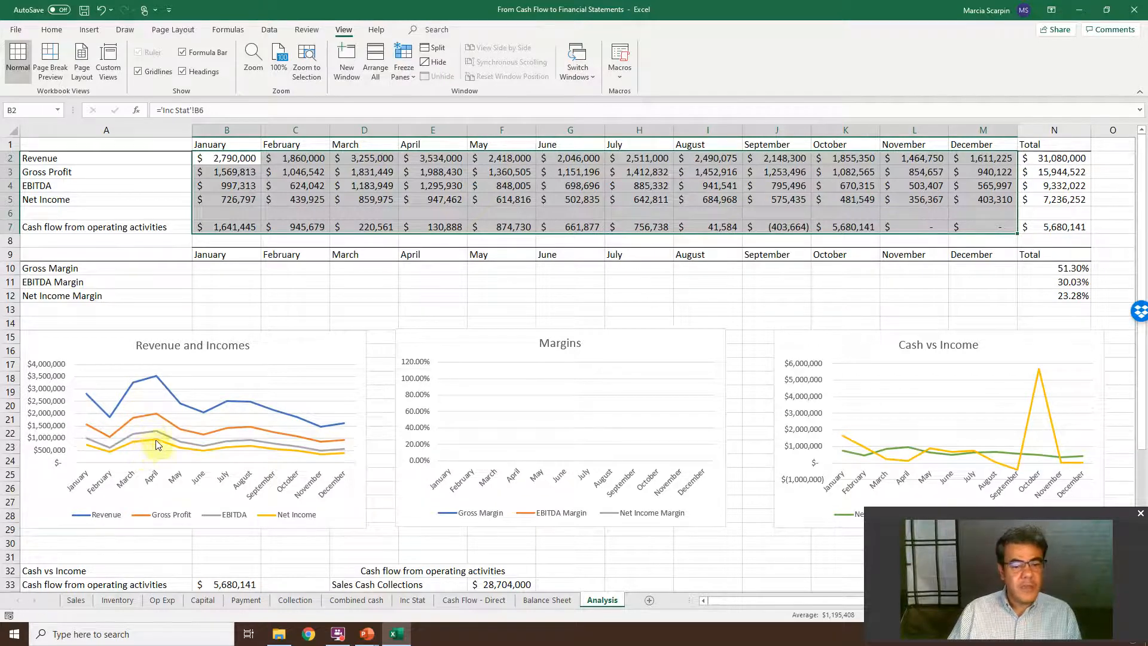
# Calculate January's Gross Margin in B10 as gross profit over revenue with the row locked, +B3/B$2
pyautogui.moveTo(160, 432)
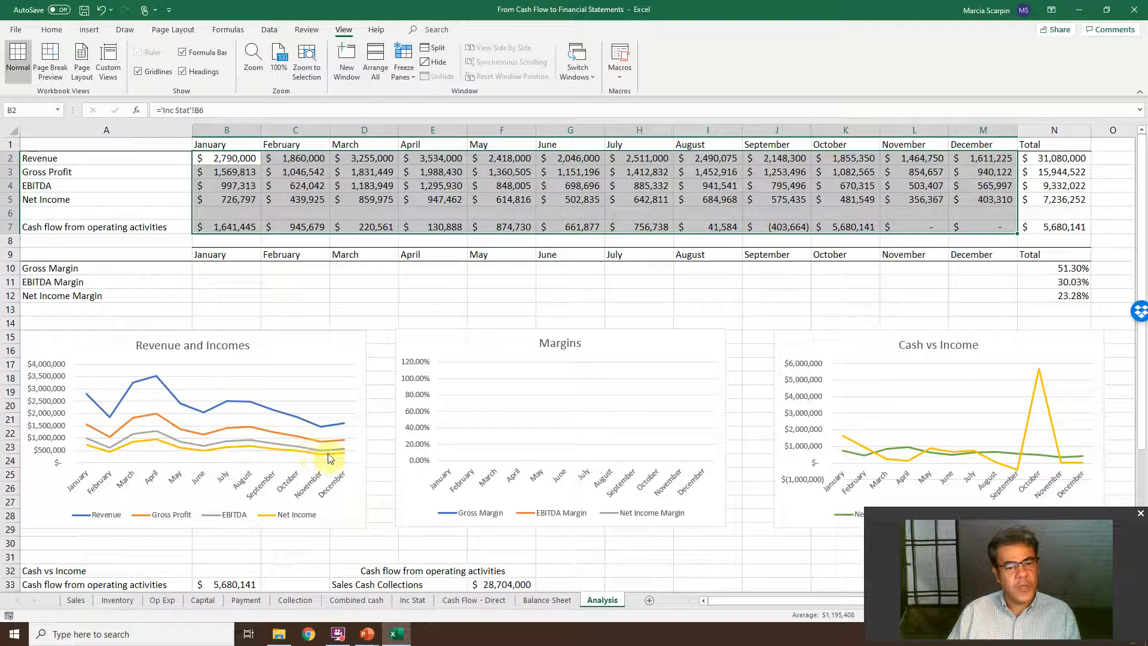
pyautogui.moveTo(336, 459)
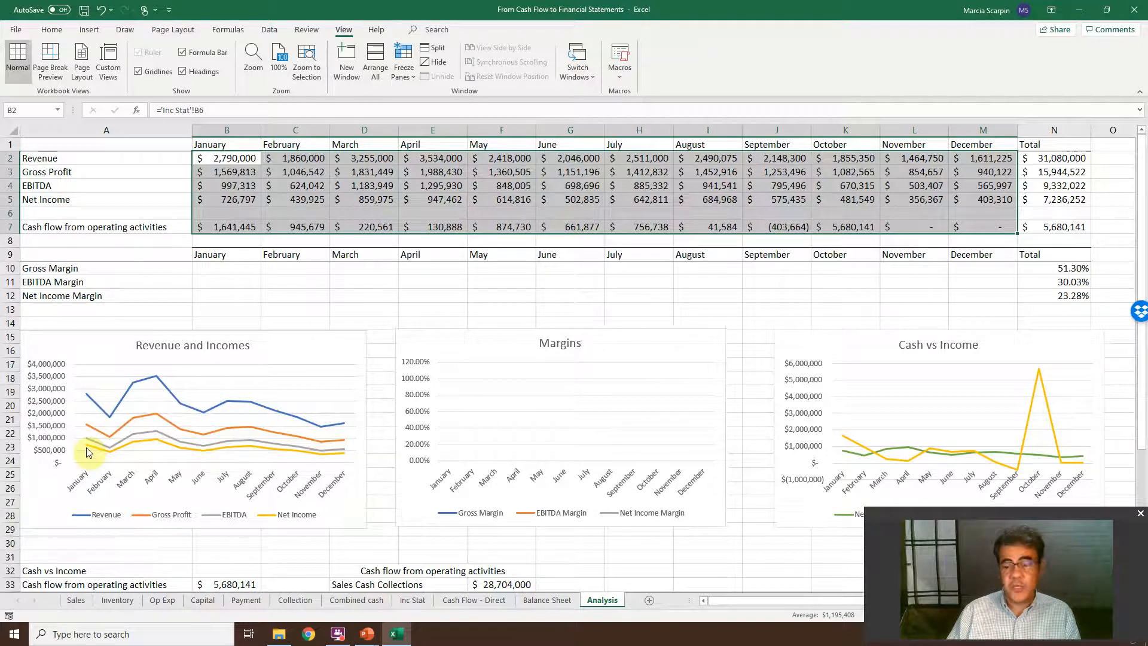
pyautogui.moveTo(87, 453)
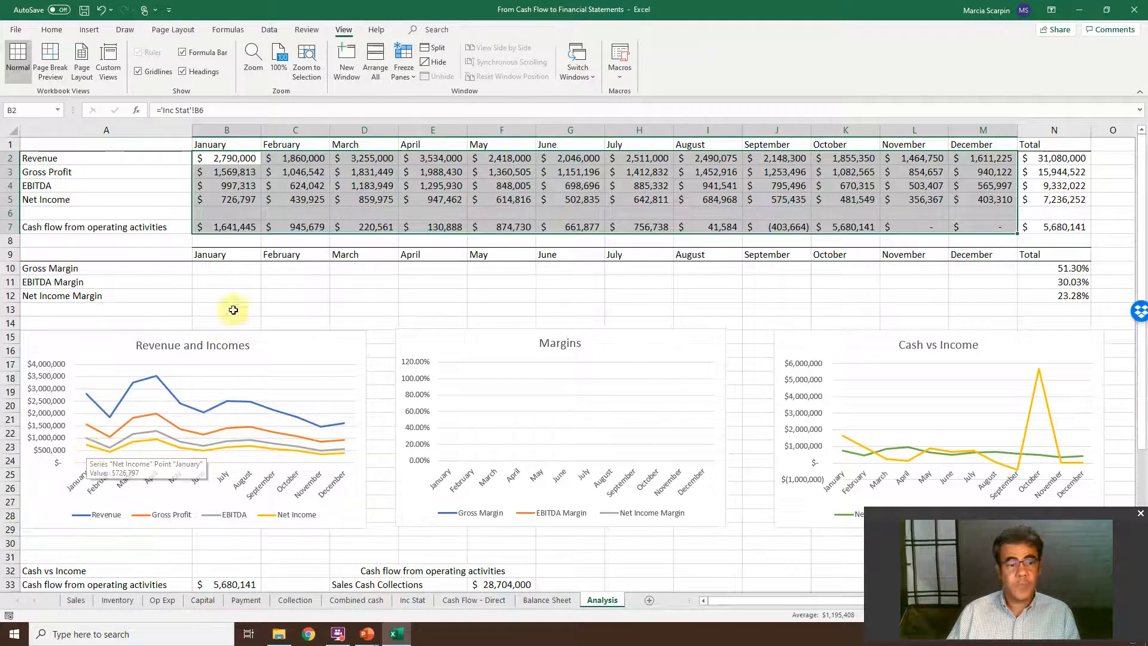
pyautogui.click(231, 269)
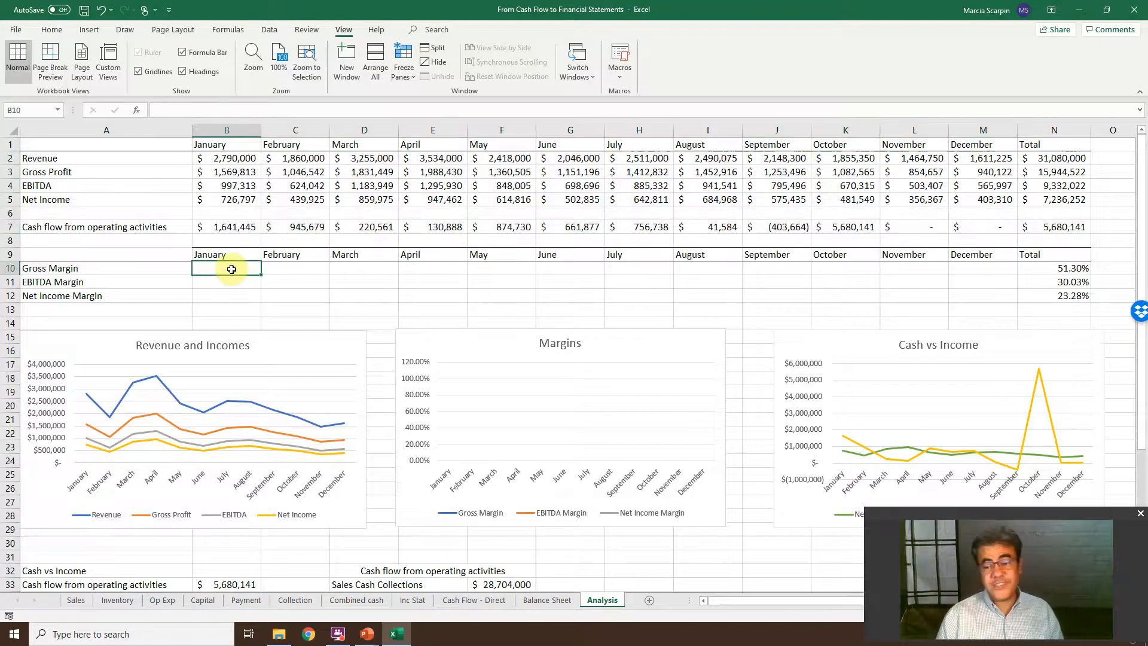
pyautogui.write('+')
pyautogui.press('Up')
pyautogui.press('Up')
pyautogui.press('Up')
pyautogui.press('Up')
pyautogui.press('Up')
pyautogui.press('Up')
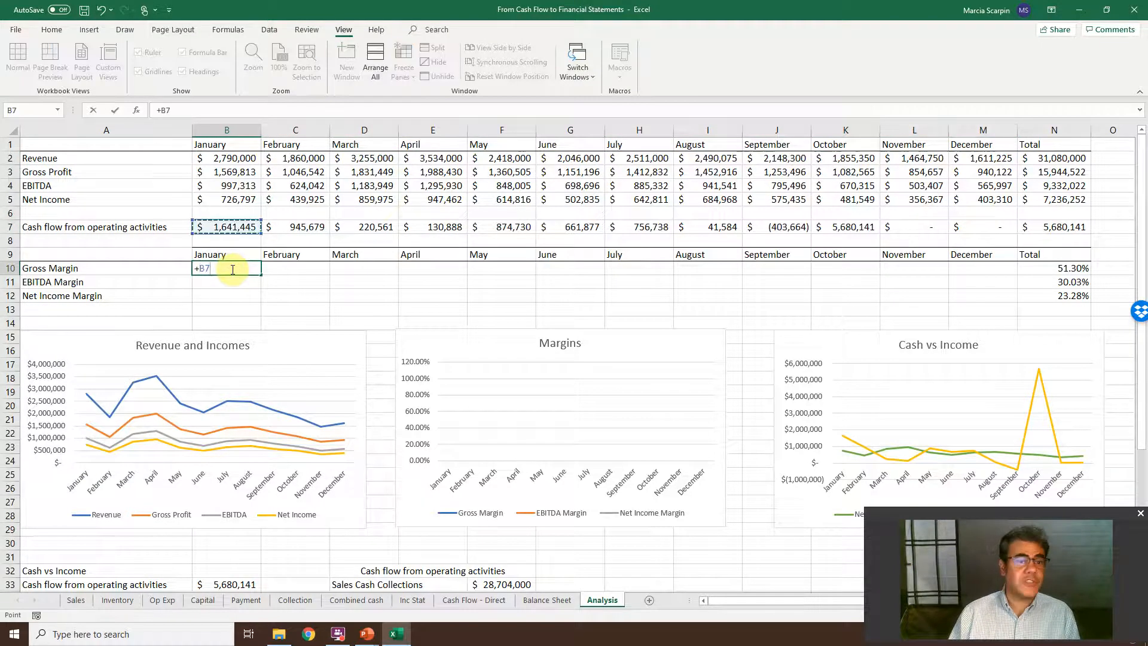
pyautogui.press('Up')
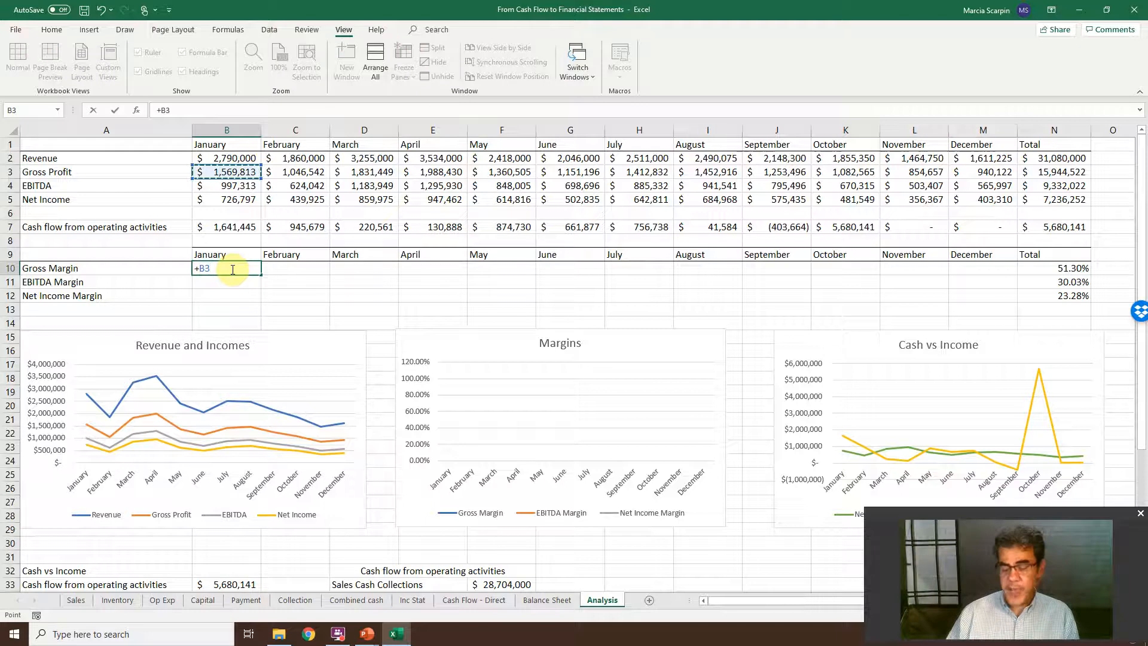
pyautogui.write('/')
pyautogui.press('Up')
pyautogui.press('Up')
pyautogui.press('Up')
pyautogui.press('Up')
pyautogui.press('Up')
pyautogui.press('Up')
pyautogui.press('Up')
pyautogui.press('Up')
pyautogui.press('F4')
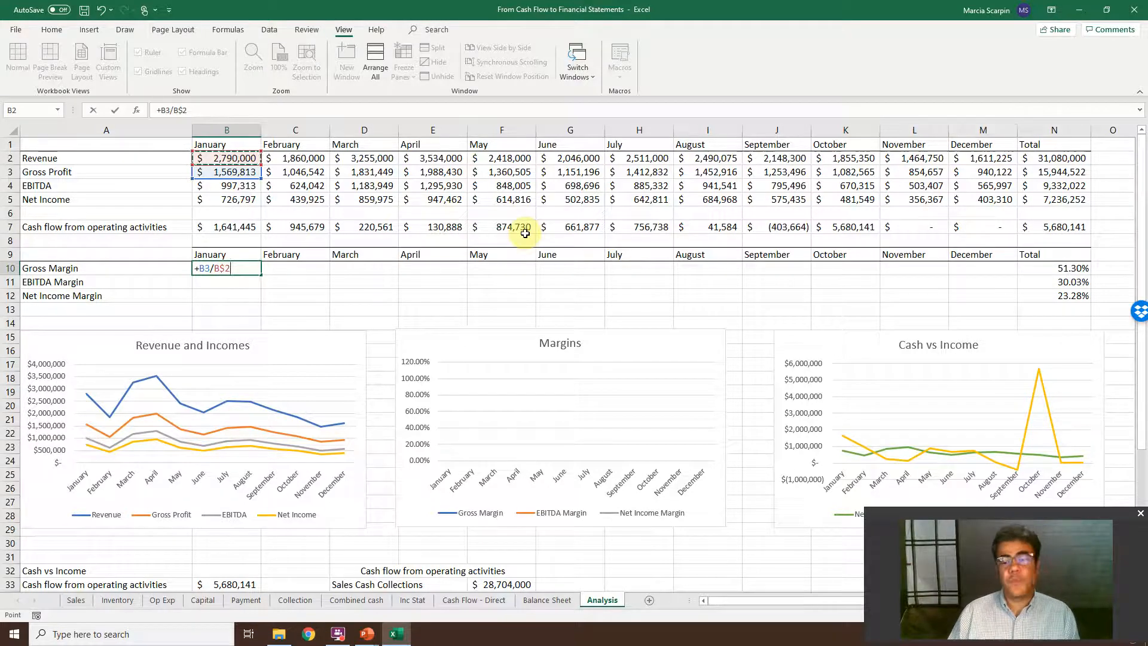
pyautogui.hotkey('ctrl', 'Return')
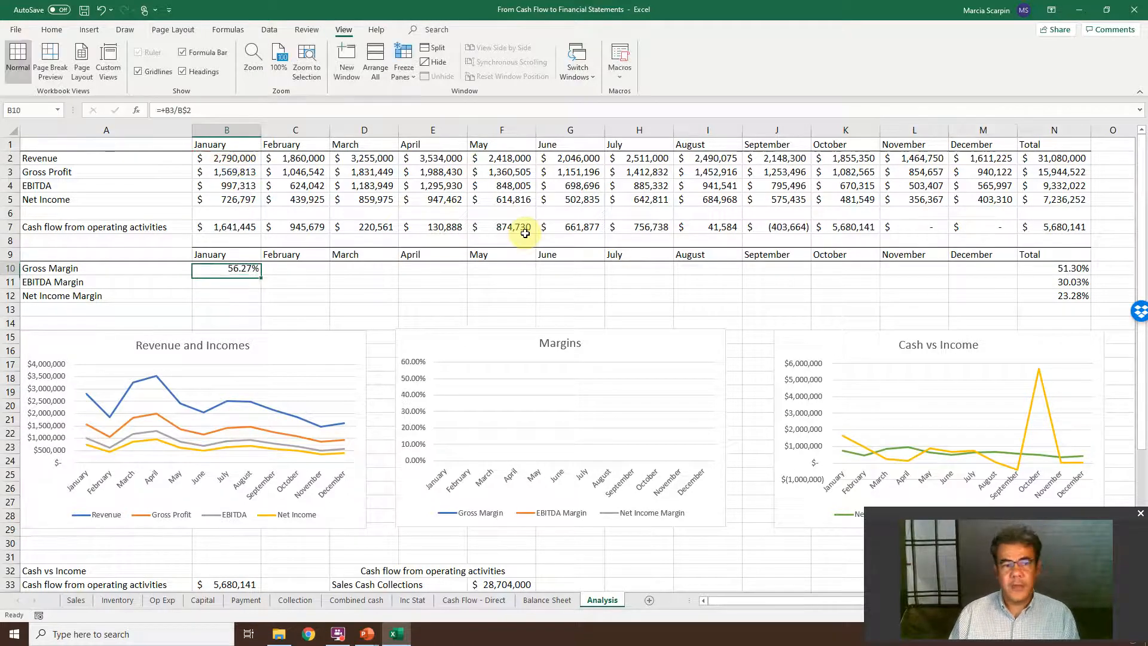
# Fill the margin formula from B10 down to the EBITDA Margin and Net Income Margin rows, B11:B12
pyautogui.hotkey('shift', 'Down')
pyautogui.hotkey('shift', 'Down')
pyautogui.hotkey('ctrl', 'd')
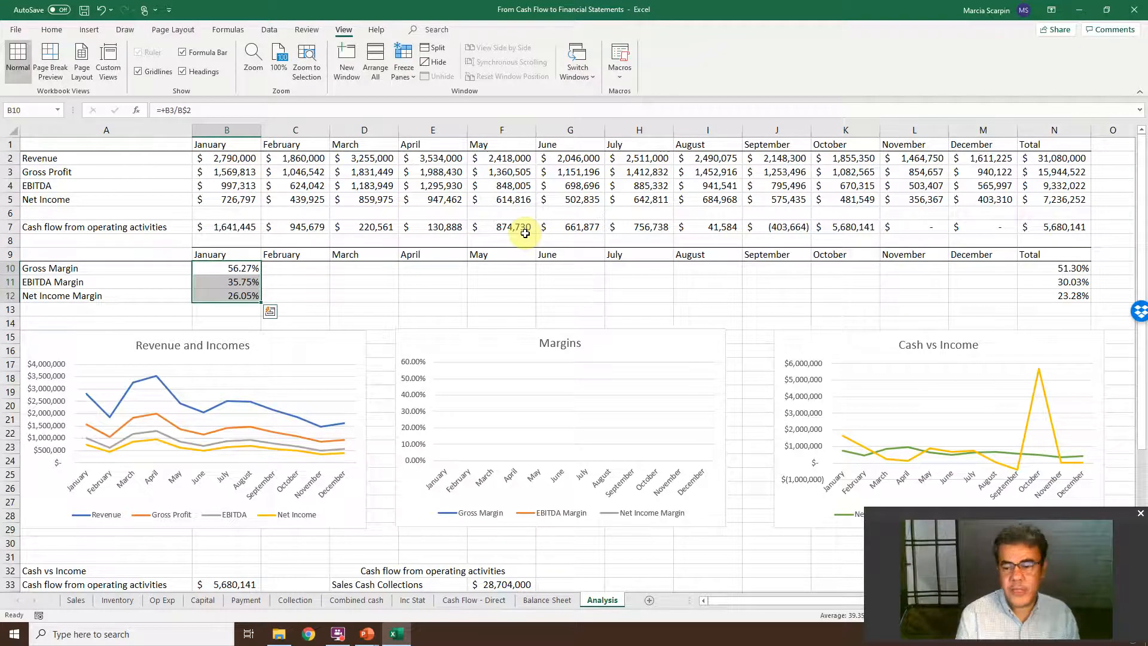
# Copy the three January margin formulas in B10:B12 across February through December
pyautogui.hotkey('ctrl', 'c')
pyautogui.hotkey('shift', 'Right')
pyautogui.hotkey('shift', 'Right')
pyautogui.hotkey('shift', 'Right')
pyautogui.hotkey('shift', 'Right')
pyautogui.hotkey('shift', 'Right')
pyautogui.hotkey('shift', 'Right')
pyautogui.hotkey('shift', 'Right')
pyautogui.hotkey('shift', 'Right')
pyautogui.hotkey('shift', 'Right')
pyautogui.hotkey('shift', 'Right')
pyautogui.hotkey('shift', 'Right')
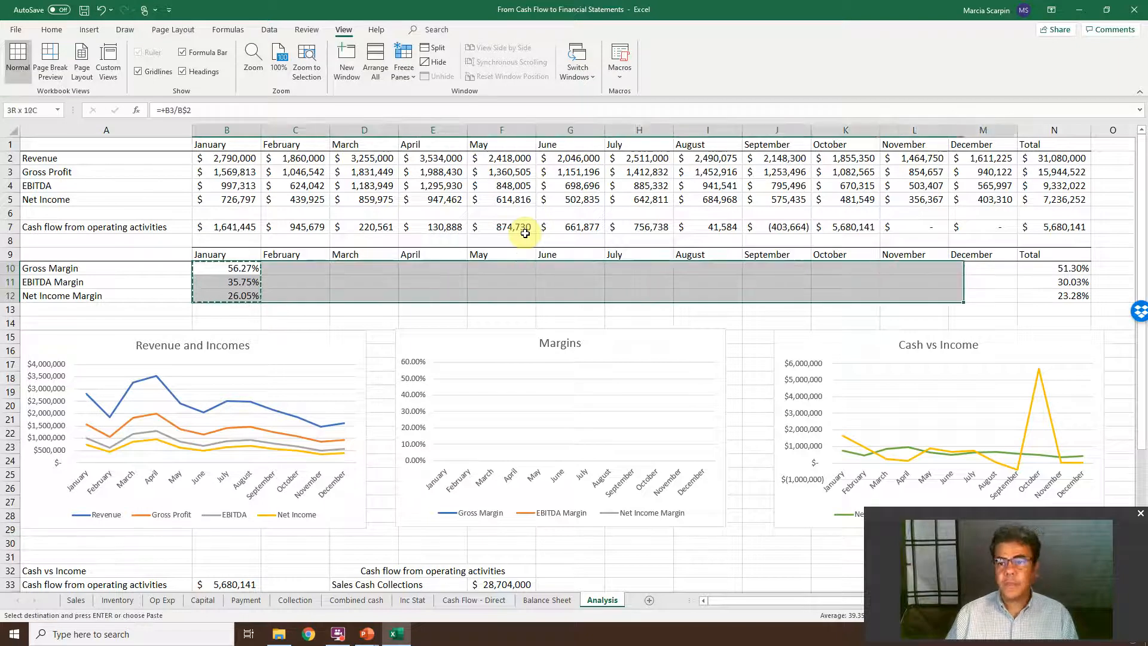
pyautogui.press('Return')
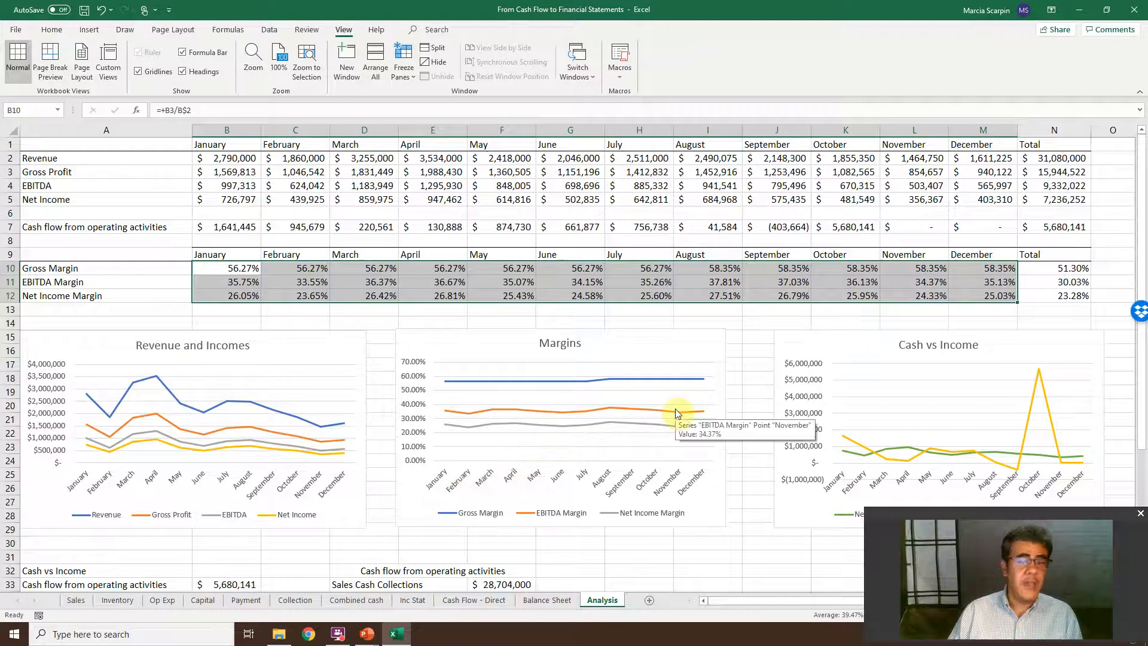
# Check November's operating cash flow link in L7 against row 13 of the Cash Flow - Direct sheet
pyautogui.click(915, 225)
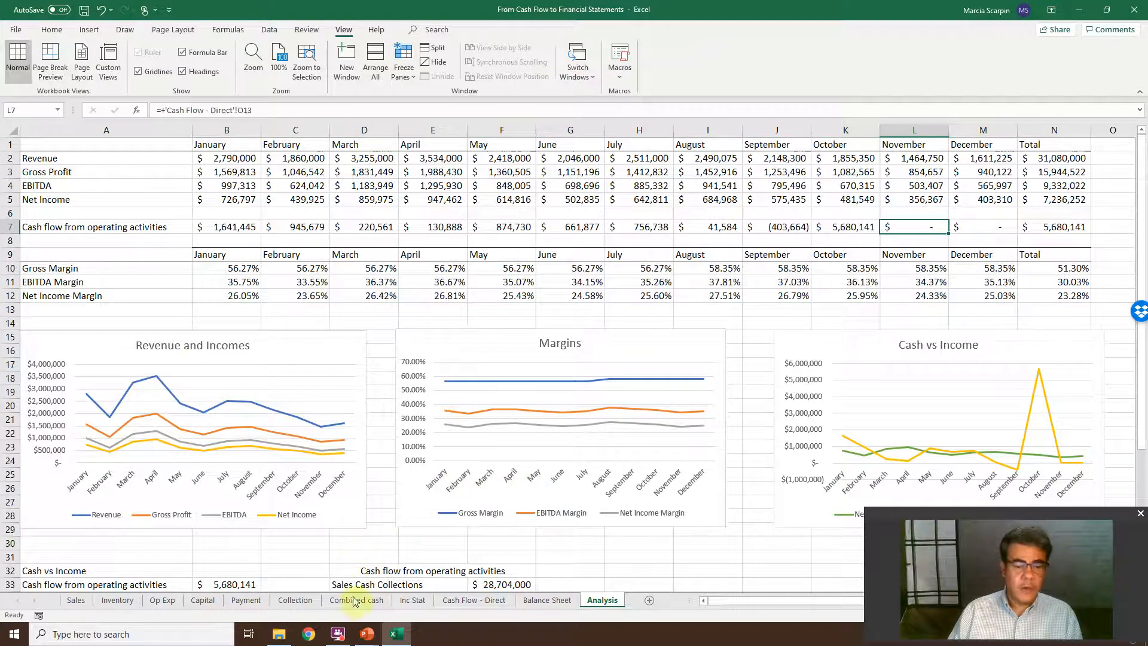
pyautogui.click(464, 601)
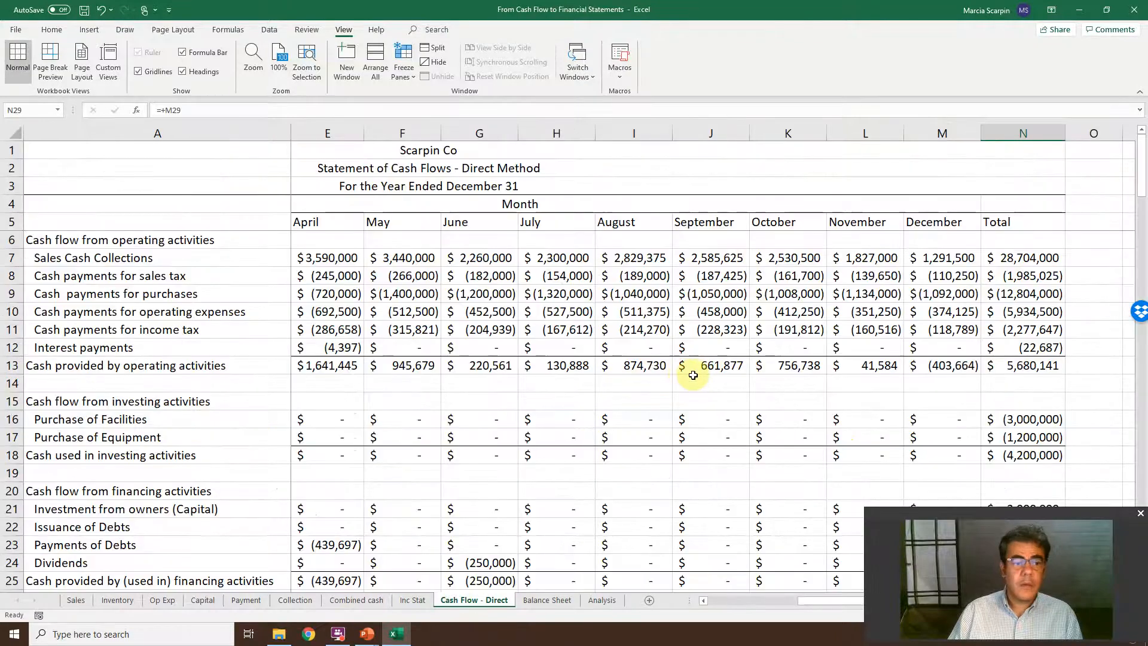
pyautogui.click(613, 595)
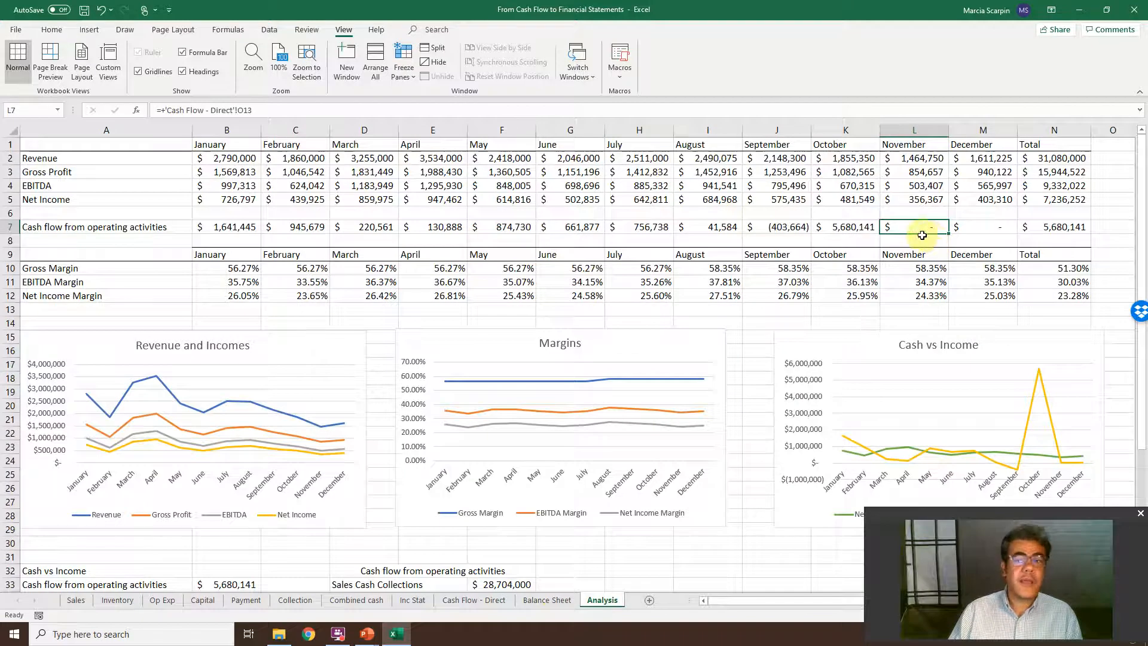
# Relink January's cash flow from operating activities in B7 to January's cash provided by operating activities, cell B13 of the Cash Flow - Direct sheet
pyautogui.click(206, 230)
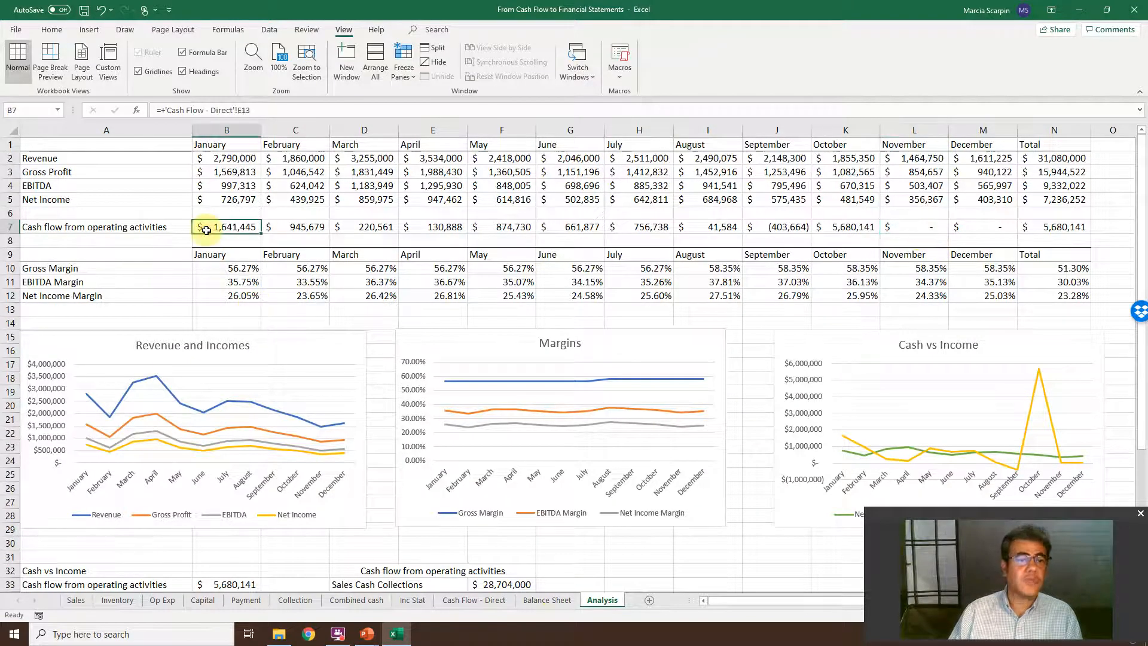
pyautogui.write('+')
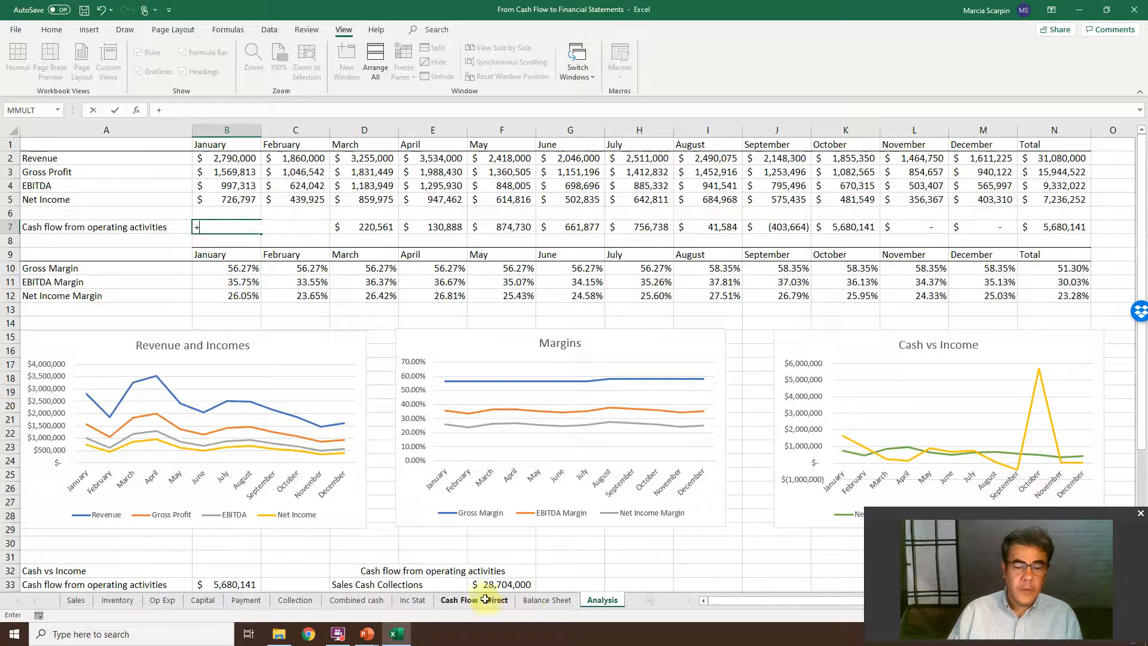
pyautogui.click(484, 600)
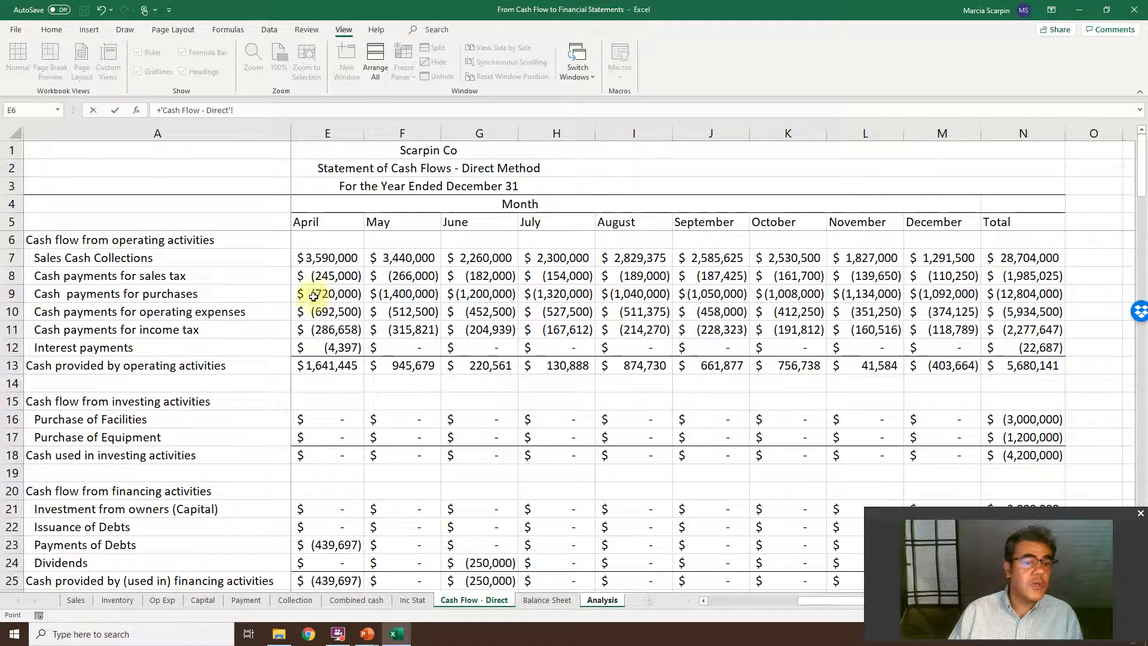
pyautogui.hscroll(-3, 340, 345)
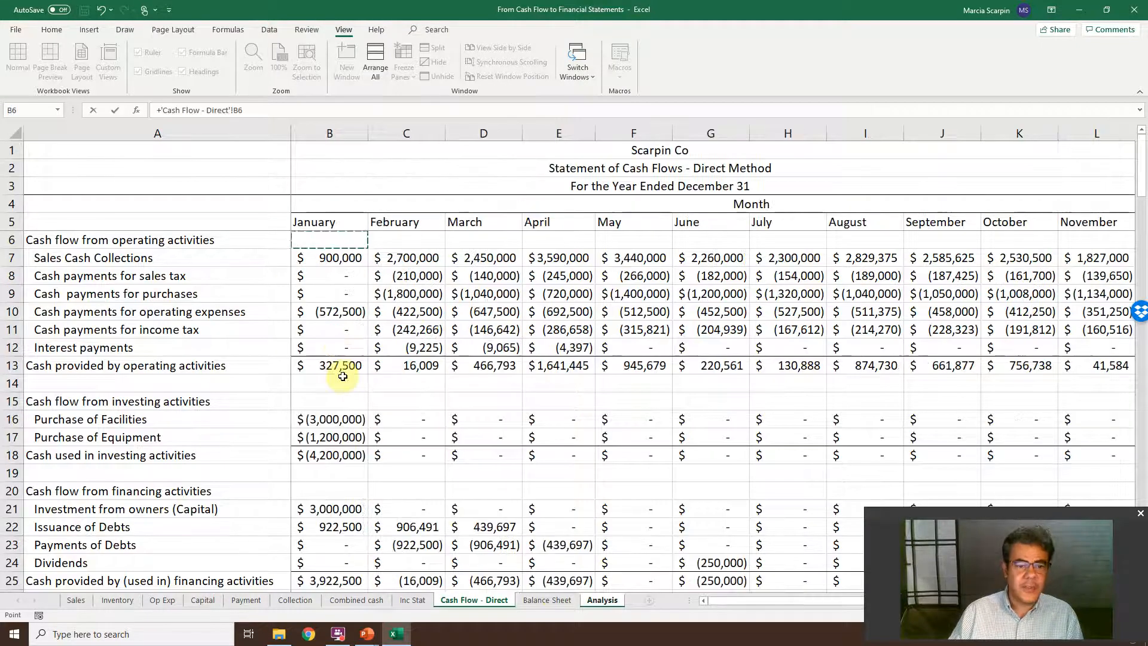
pyautogui.click(345, 368)
pyautogui.press('Return')
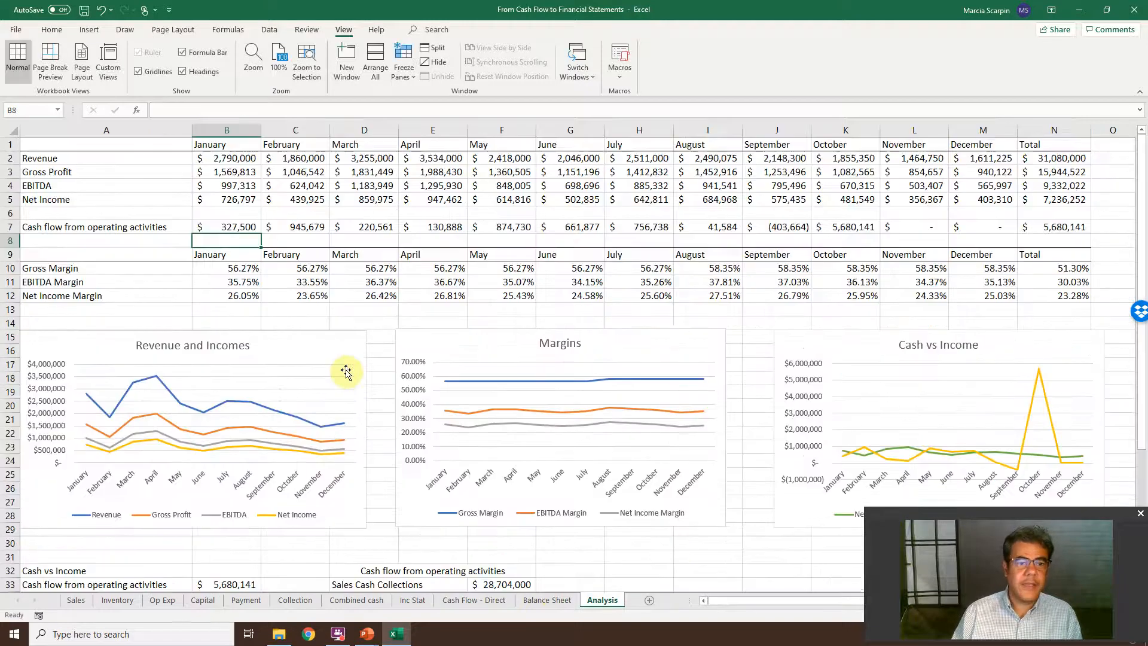
# Copy January's operating cash flow link in B7 across February through December, up to M7
pyautogui.hotkey('ctrl', 'c')
pyautogui.hotkey('shift', 'Right')
pyautogui.hotkey('shift', 'Right')
pyautogui.hotkey('shift', 'Right')
pyautogui.hotkey('shift', 'Right')
pyautogui.hotkey('shift', 'Right')
pyautogui.hotkey('shift', 'Right')
pyautogui.hotkey('shift', 'Right')
pyautogui.hotkey('shift', 'Right')
pyautogui.hotkey('shift', 'Right')
pyautogui.hotkey('shift', 'Right')
pyautogui.hotkey('shift', 'Right')
pyautogui.hotkey('ctrl', 'v')
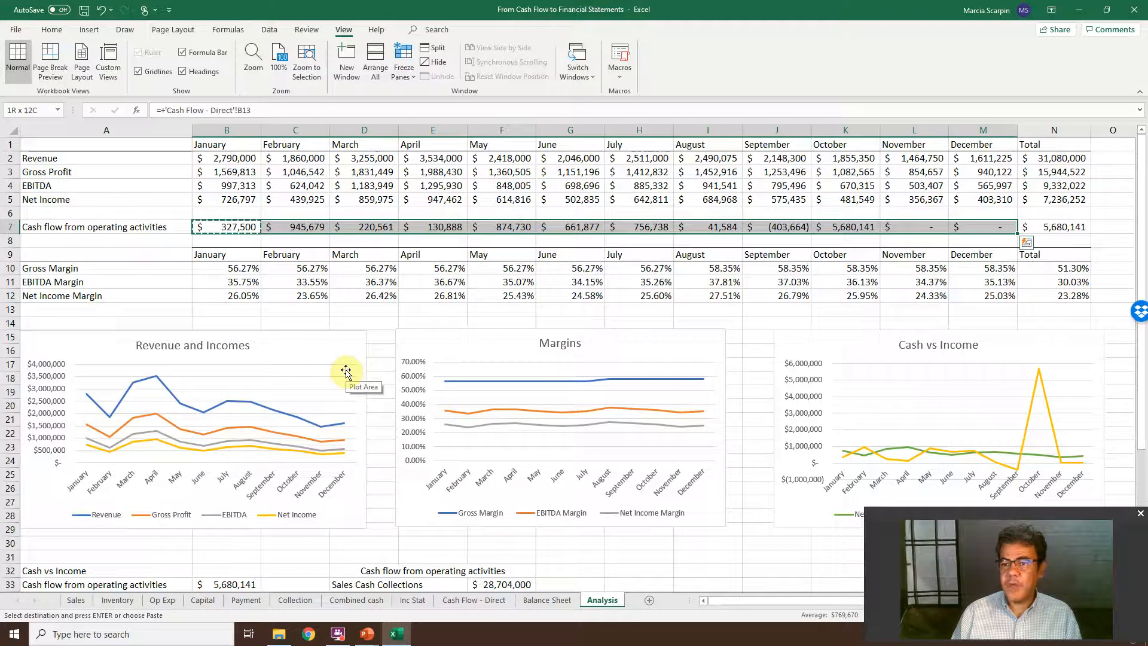
pyautogui.press('Escape')
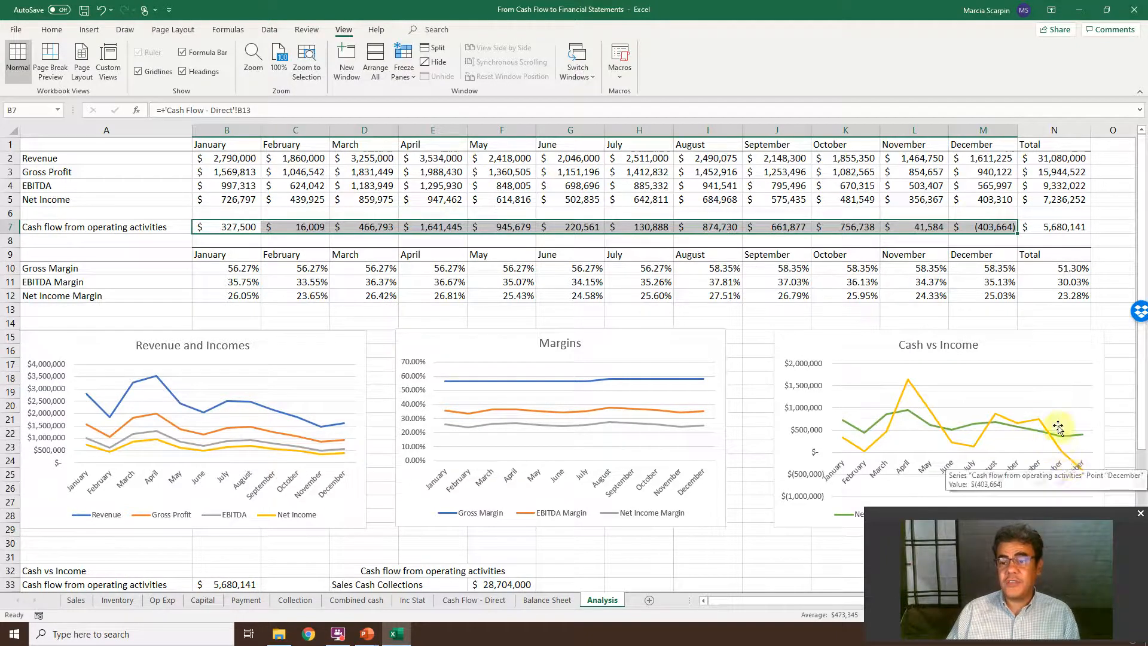
# Review December's cash and credit sales percentages on the Sales sheet and return to the Analysis sheet
pyautogui.click(76, 601)
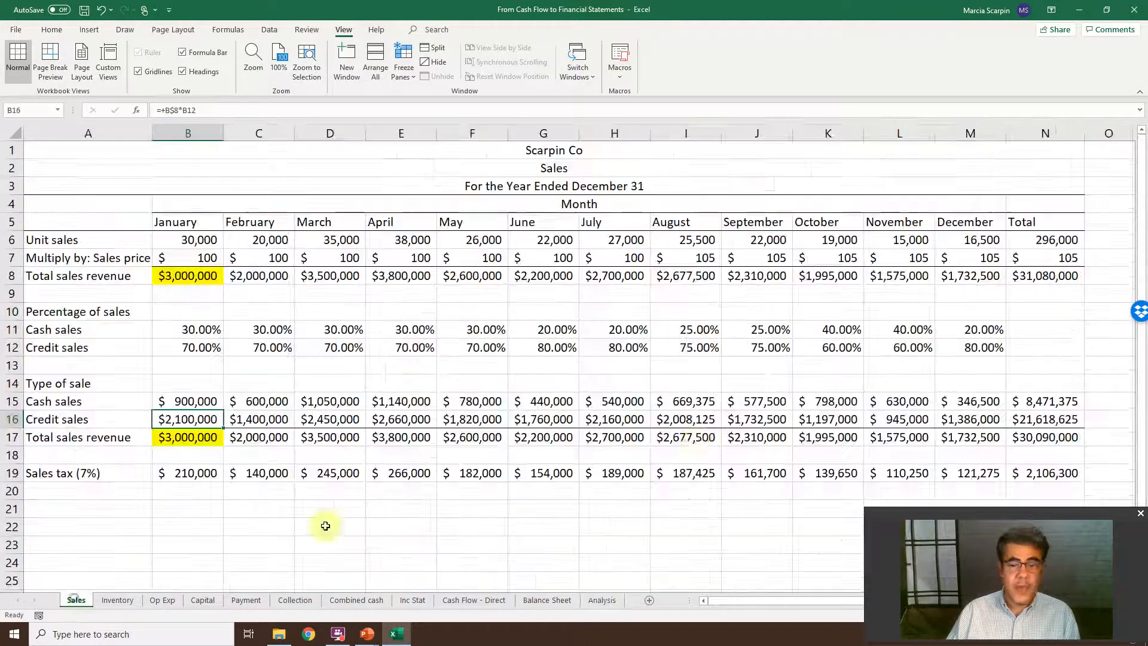
pyautogui.click(966, 334)
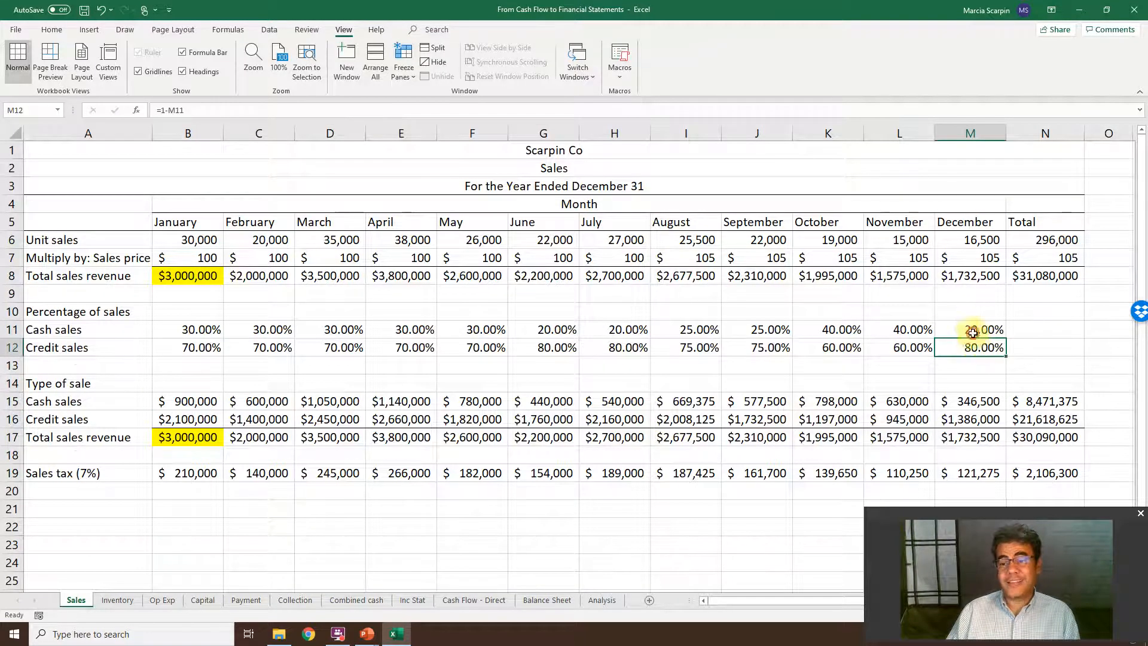
pyautogui.click(602, 600)
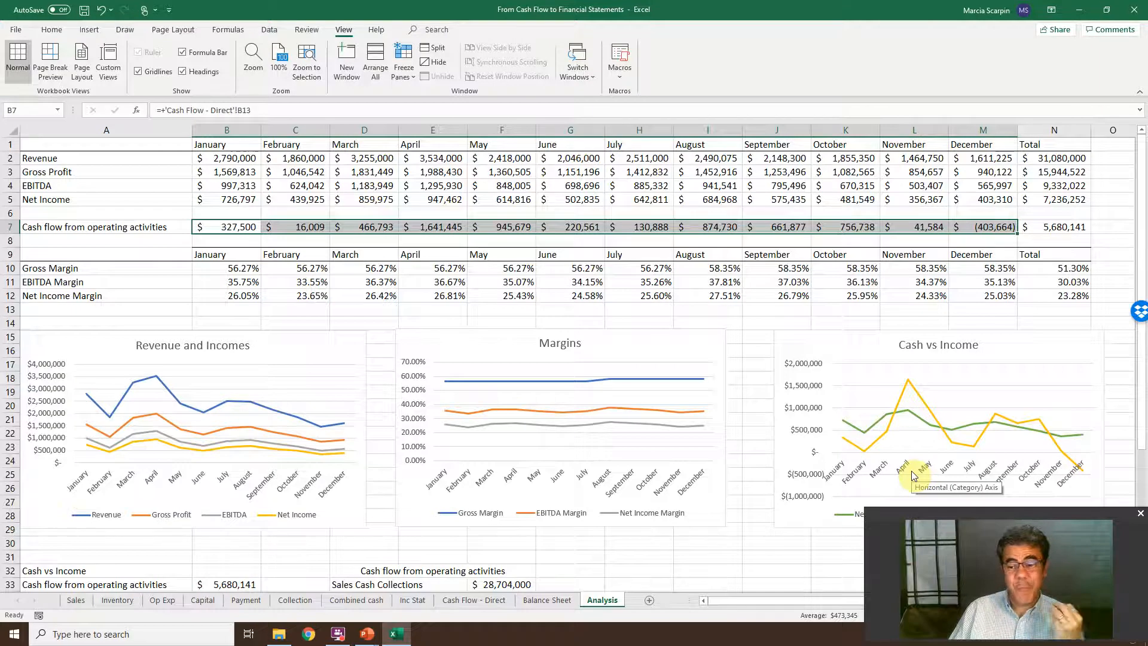
# Compare the yearly totals of operating cash flow and net income, and examine their difference in B35
pyautogui.click(1066, 230)
pyautogui.click(1057, 195)
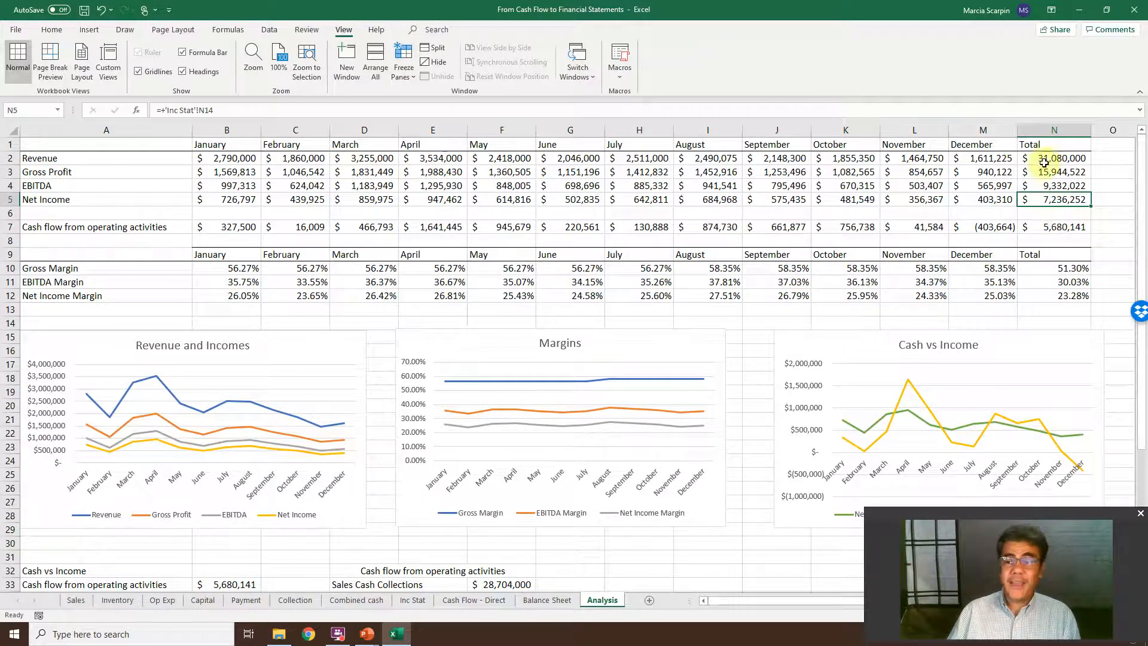
pyautogui.click(1038, 225)
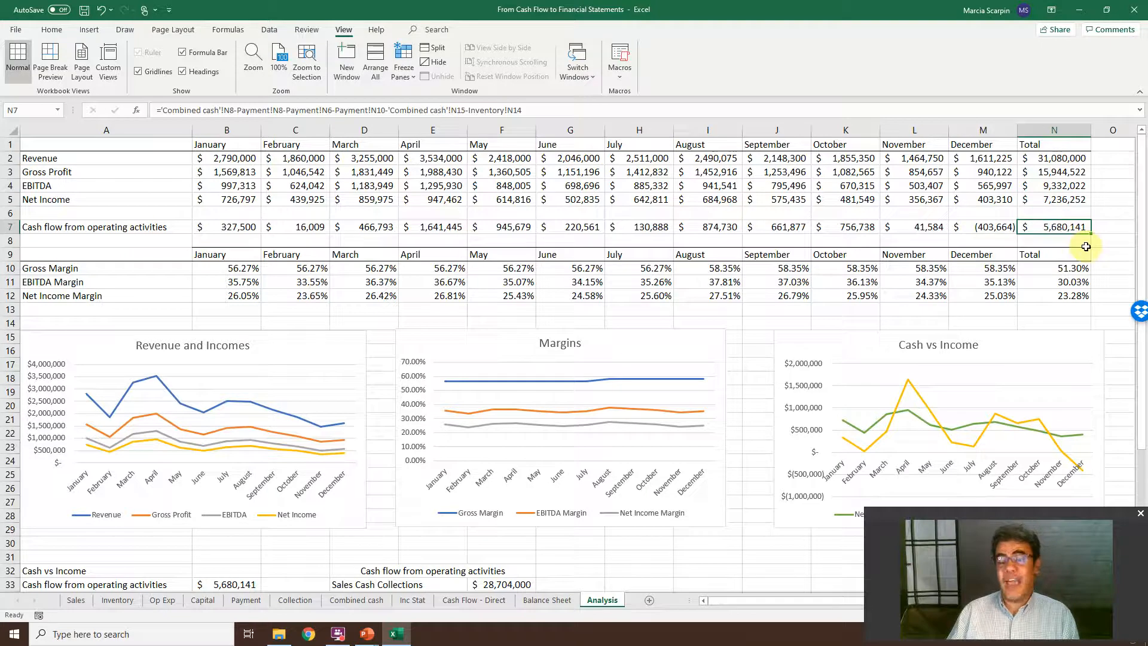
pyautogui.scroll(-2, 1086, 246)
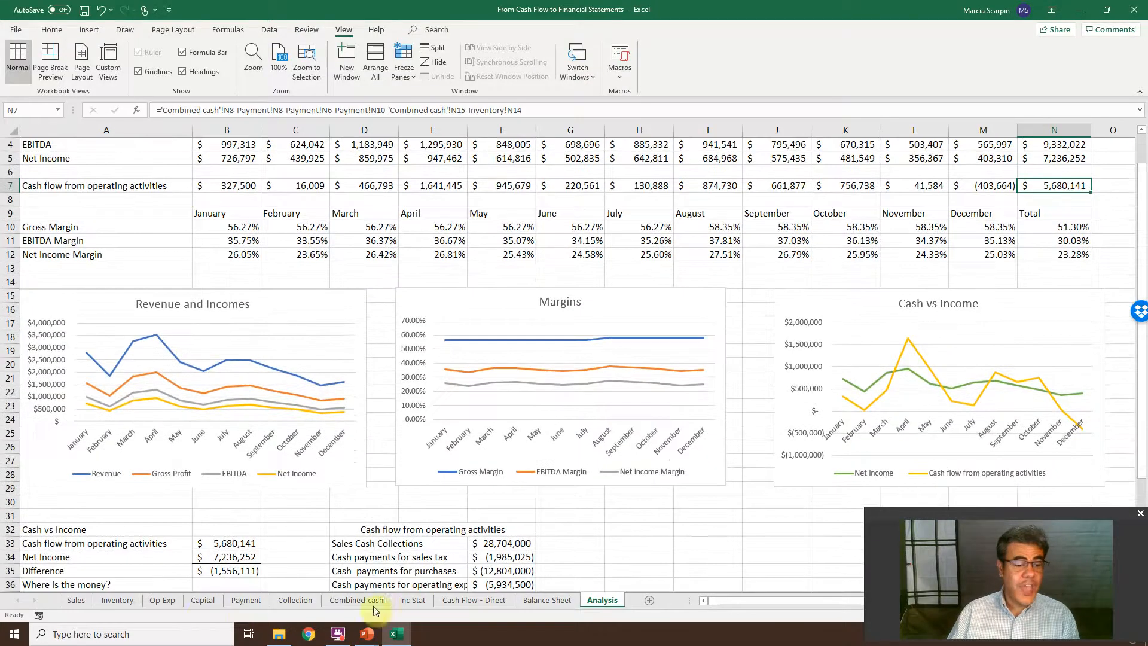
pyautogui.click(220, 573)
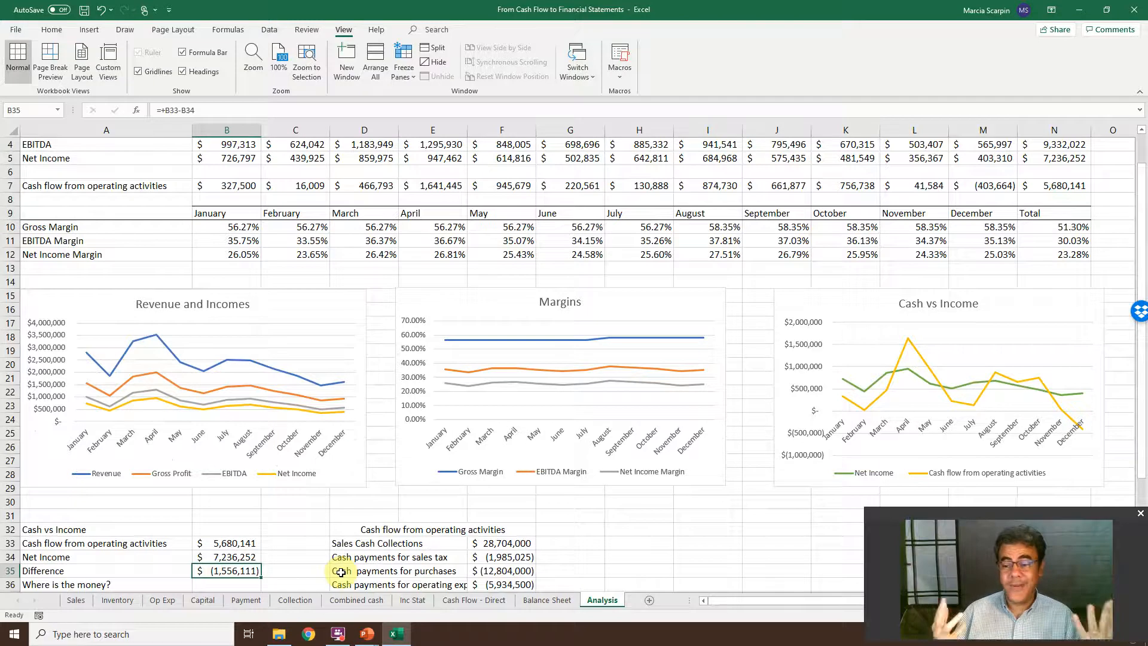
# Clear the non cash expense (depreciation) amount in B37 of the Cash vs Income reconciliation
pyautogui.press('Down')
pyautogui.press('Down')
pyautogui.press('Down')
pyautogui.press('Down')
pyautogui.press('Down')
pyautogui.press('Down')
pyautogui.press('Down')
pyautogui.press('Down')
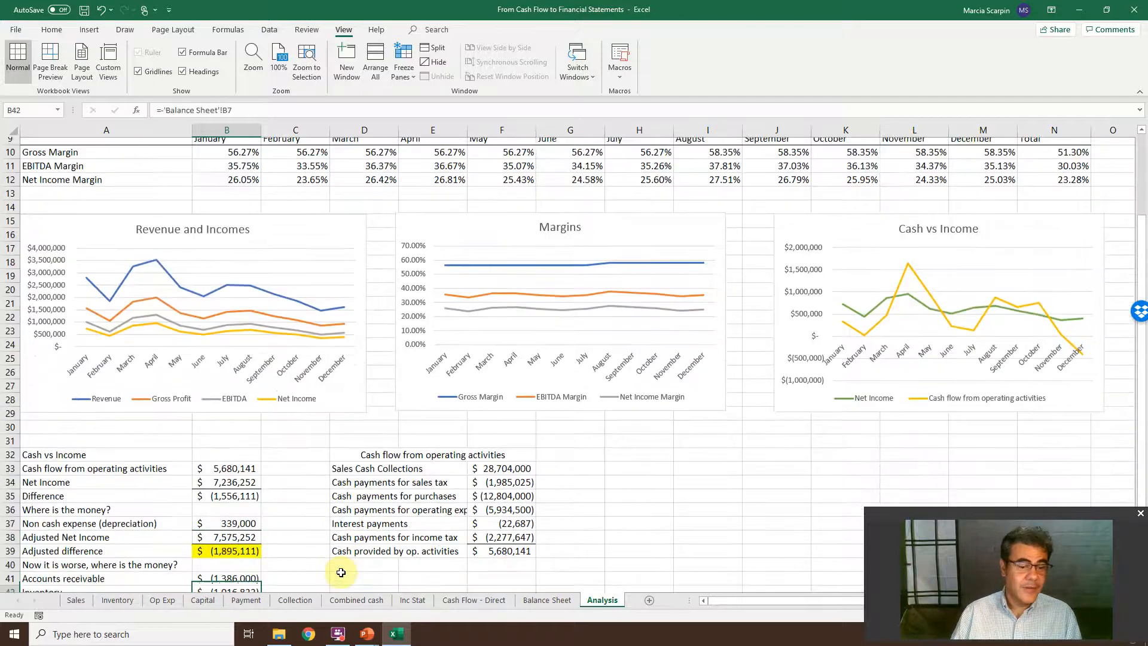
pyautogui.press('Up')
pyautogui.press('Up')
pyautogui.press('Up')
pyautogui.press('Up')
pyautogui.press('Up')
pyautogui.press('Up')
pyautogui.press('Delete')
# Clear the reconciliation amounts in B41:B46, from Accounts receivable down to Other current liabilities
pyautogui.press('Down')
pyautogui.press('Down')
pyautogui.press('Down')
pyautogui.press('Down')
pyautogui.hotkey('shift', 'Down')
pyautogui.hotkey('shift', 'Down')
pyautogui.hotkey('shift', 'Down')
pyautogui.hotkey('shift', 'Down')
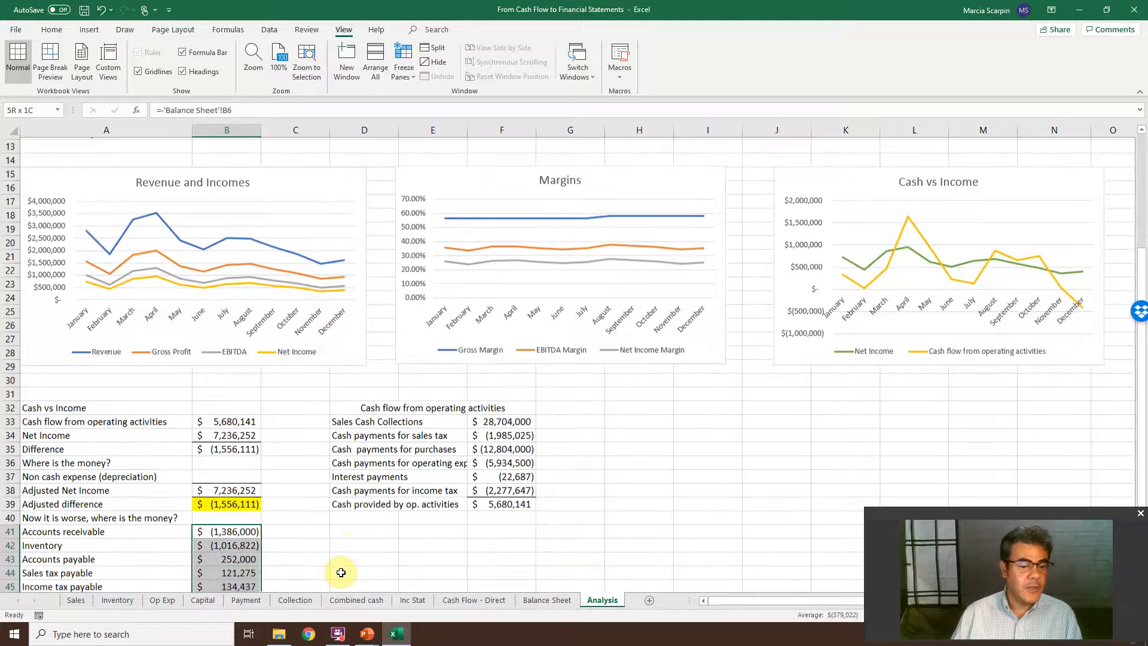
pyautogui.hotkey('shift', 'Down')
pyautogui.press('Delete')
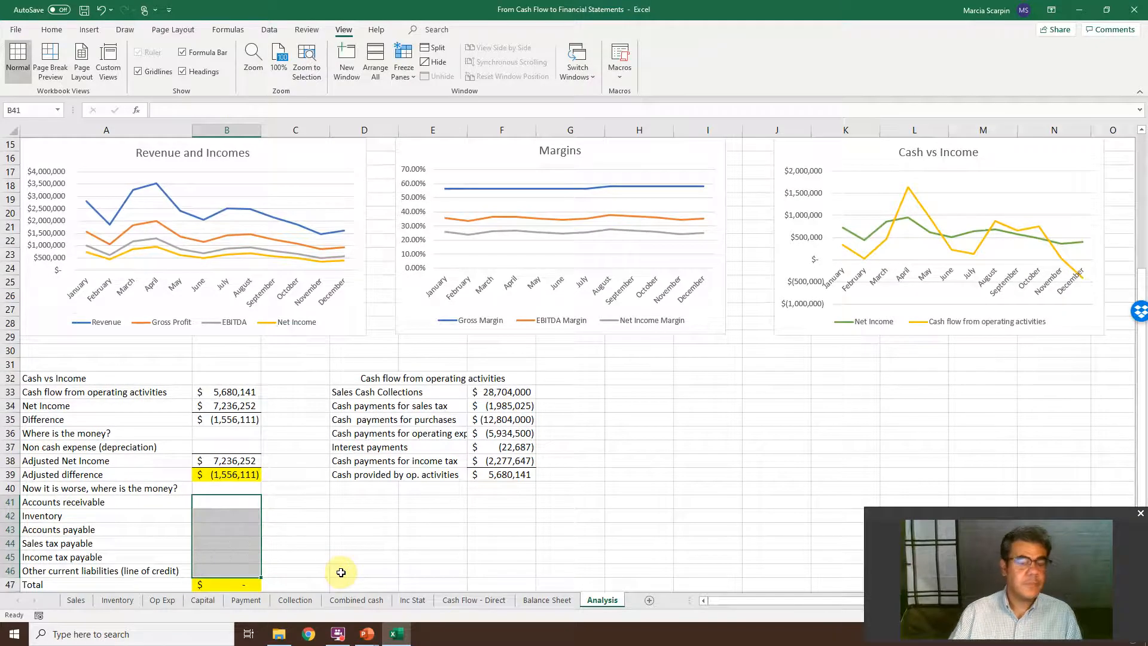
# Link the non cash expense (depreciation) in B37 to the yearly depreciation total, cell N17 of the Op Exp sheet
pyautogui.press('Up')
pyautogui.press('Up')
pyautogui.press('Up')
pyautogui.press('Up')
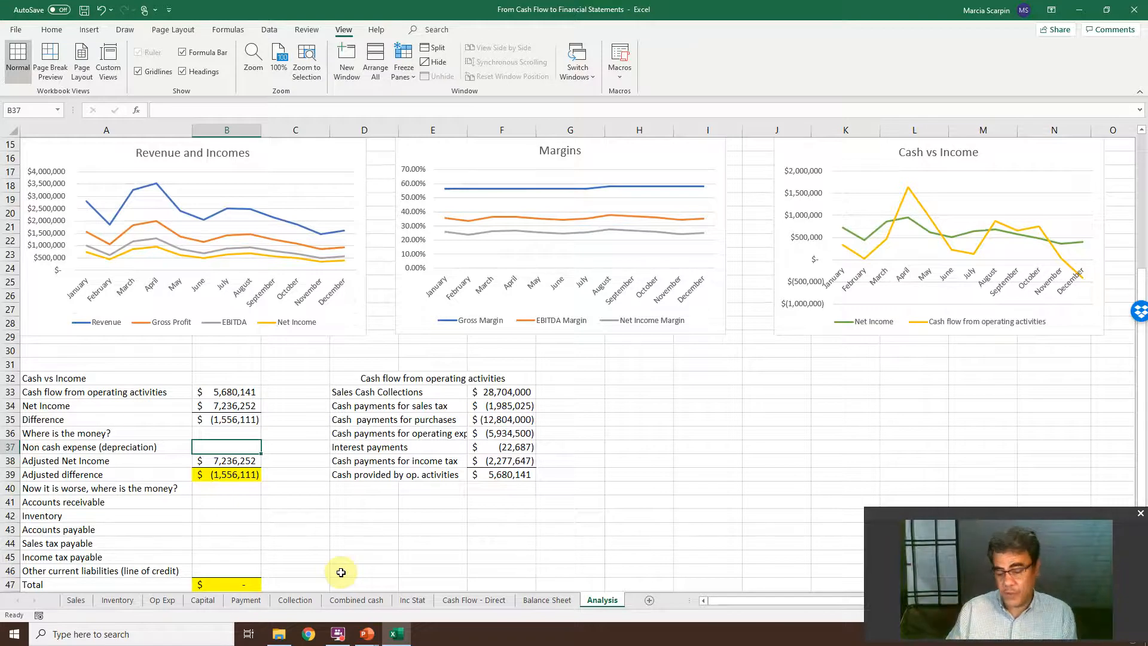
pyautogui.write('+')
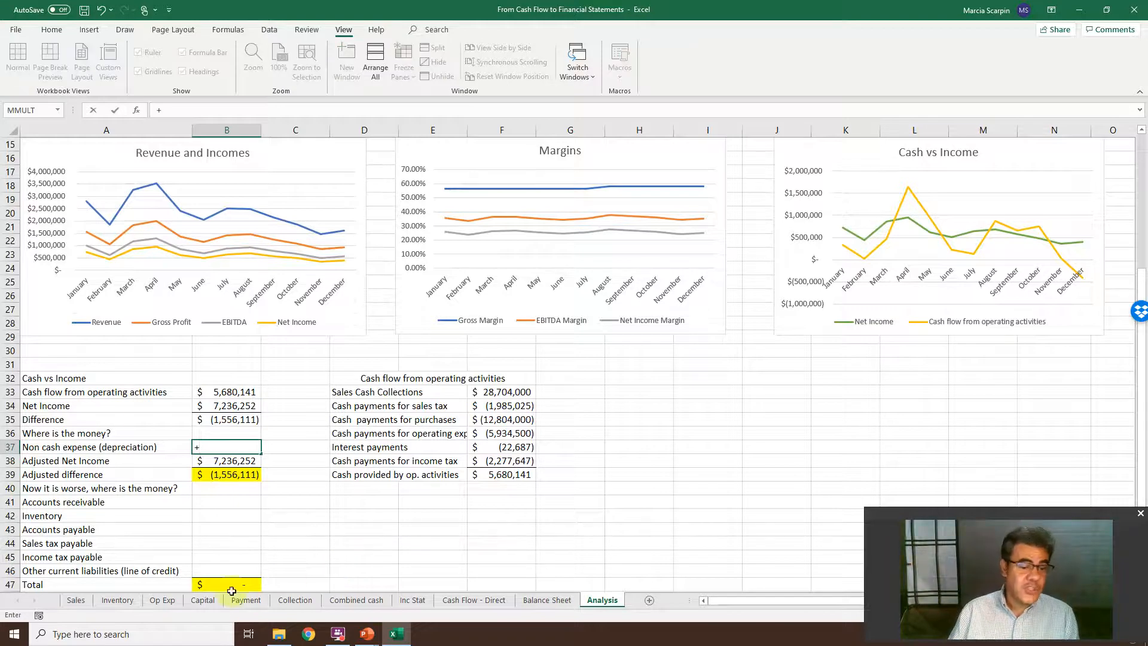
pyautogui.click(162, 599)
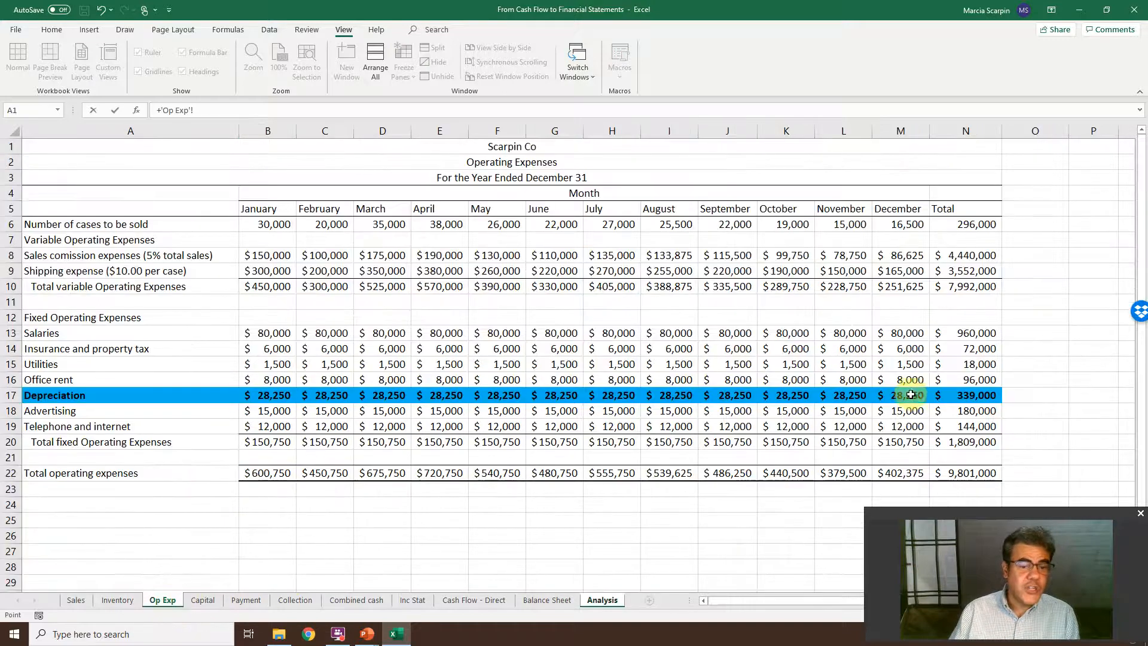
pyautogui.click(974, 397)
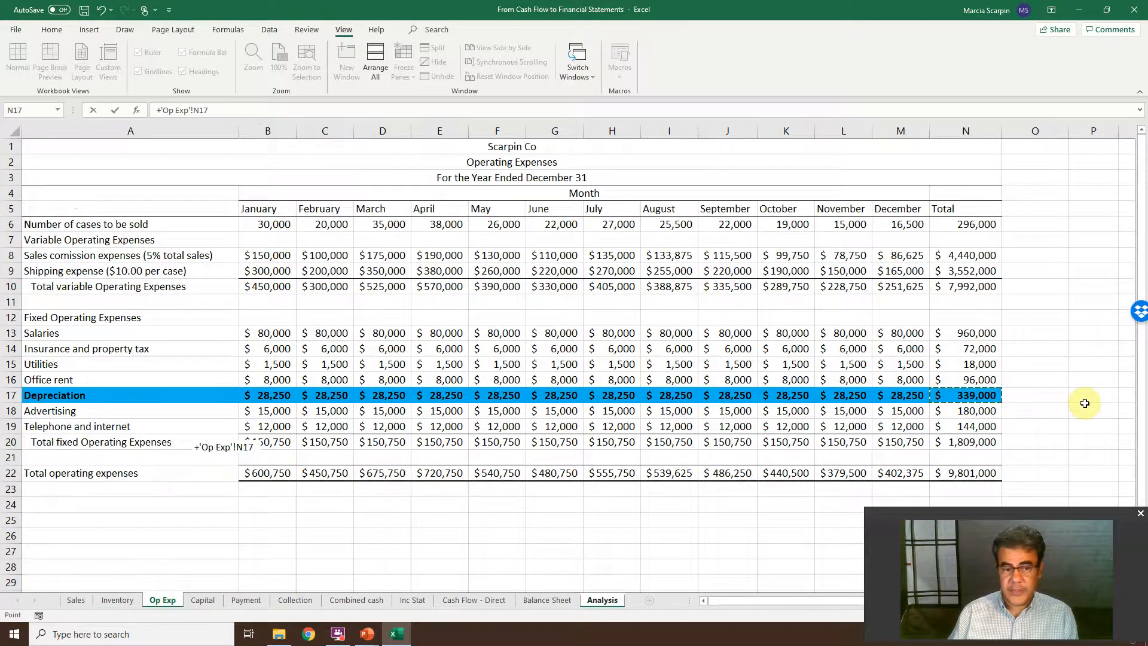
pyautogui.press('Return')
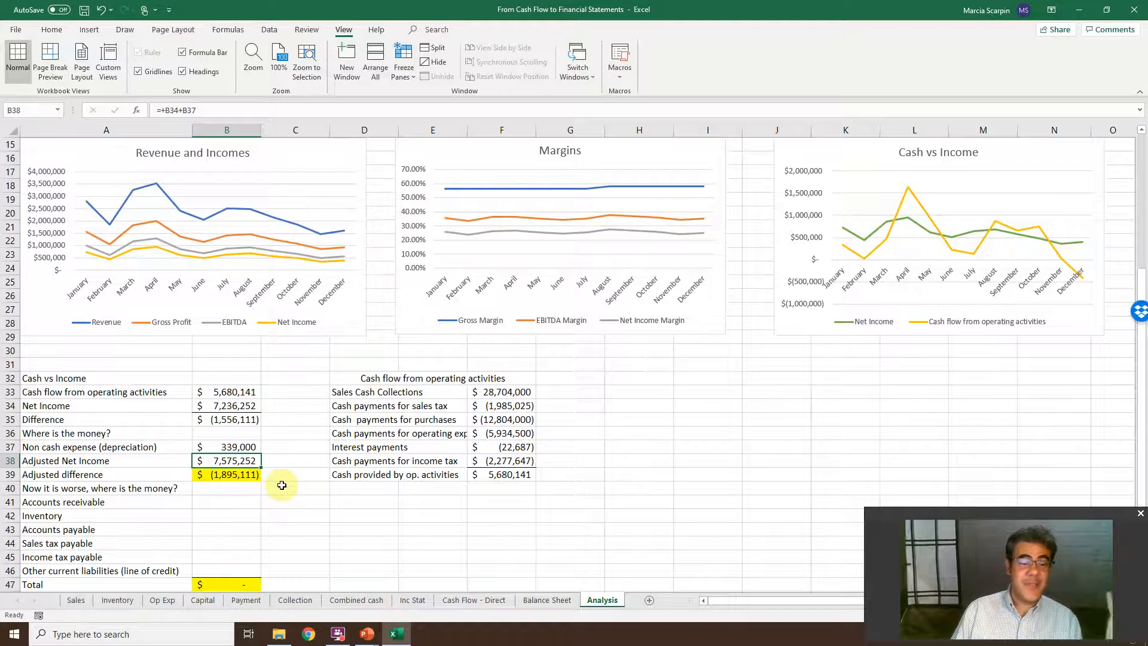
# Enter Accounts receivable in B41 as the negative of cell B6 on the Balance Sheet
pyautogui.click(240, 496)
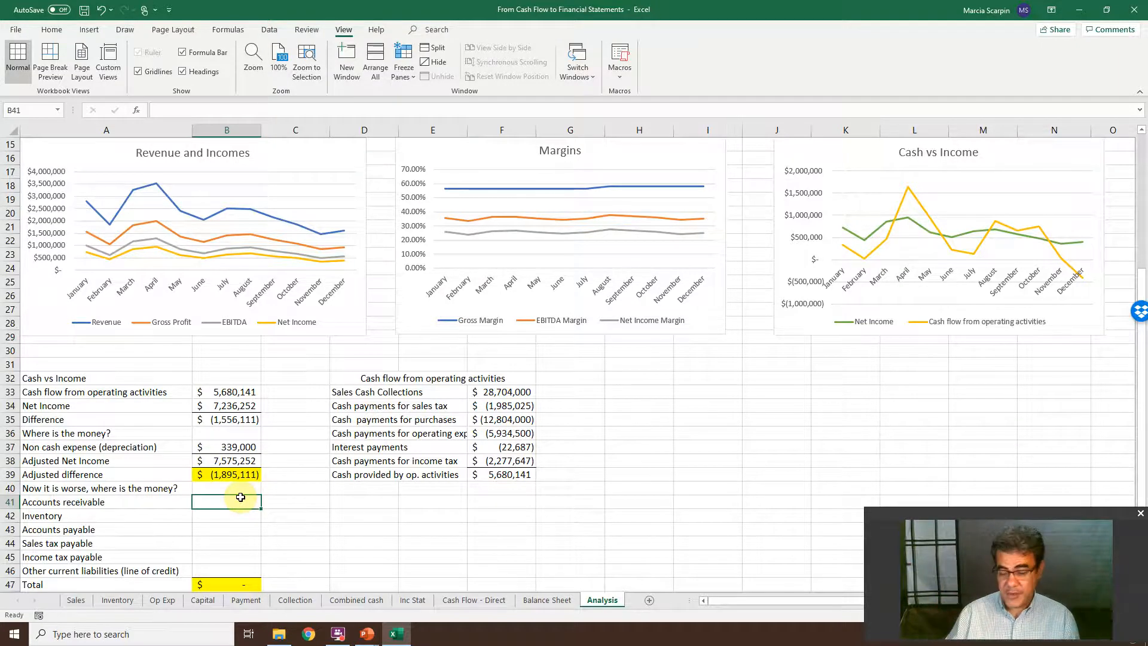
pyautogui.write('-')
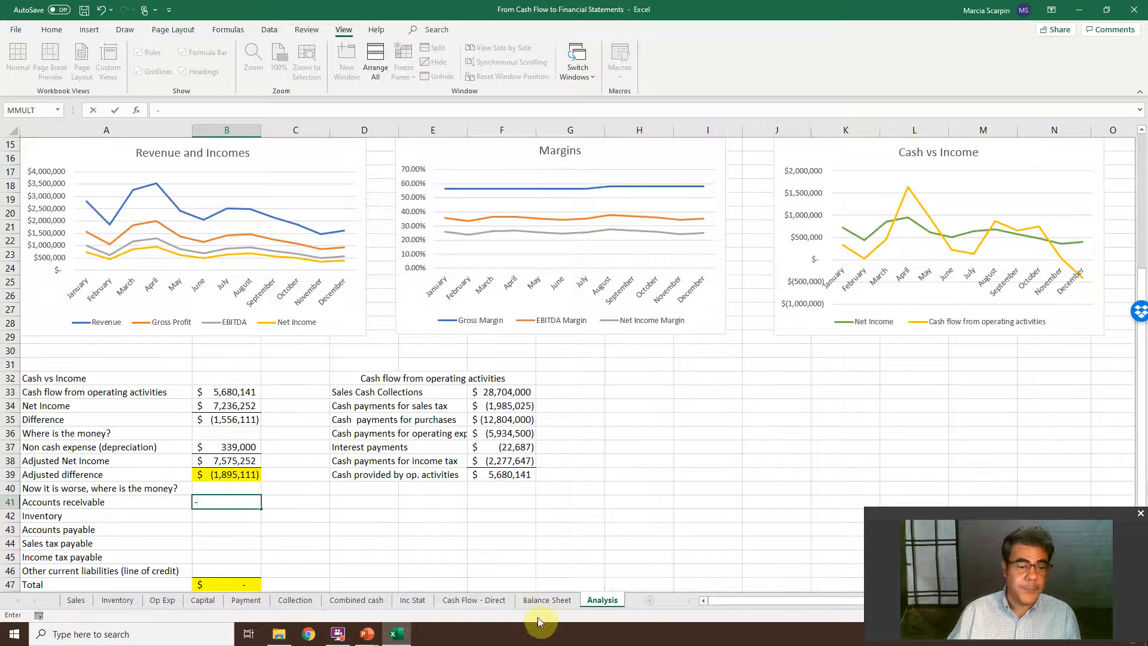
pyautogui.click(547, 599)
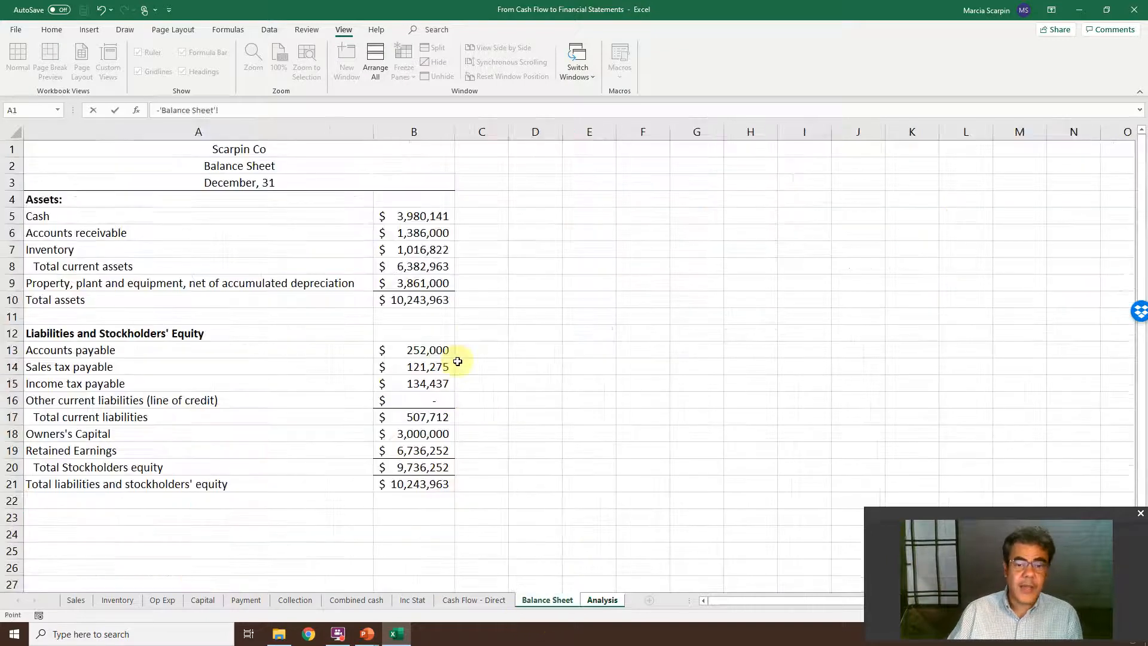
pyautogui.click(412, 231)
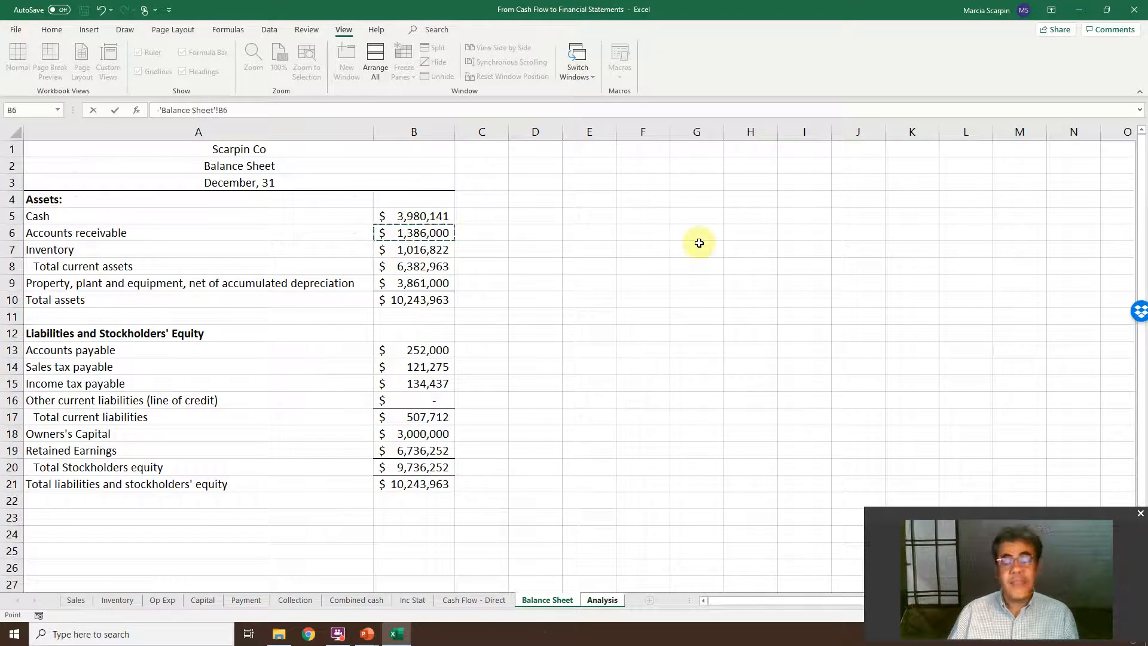
pyautogui.press('Return')
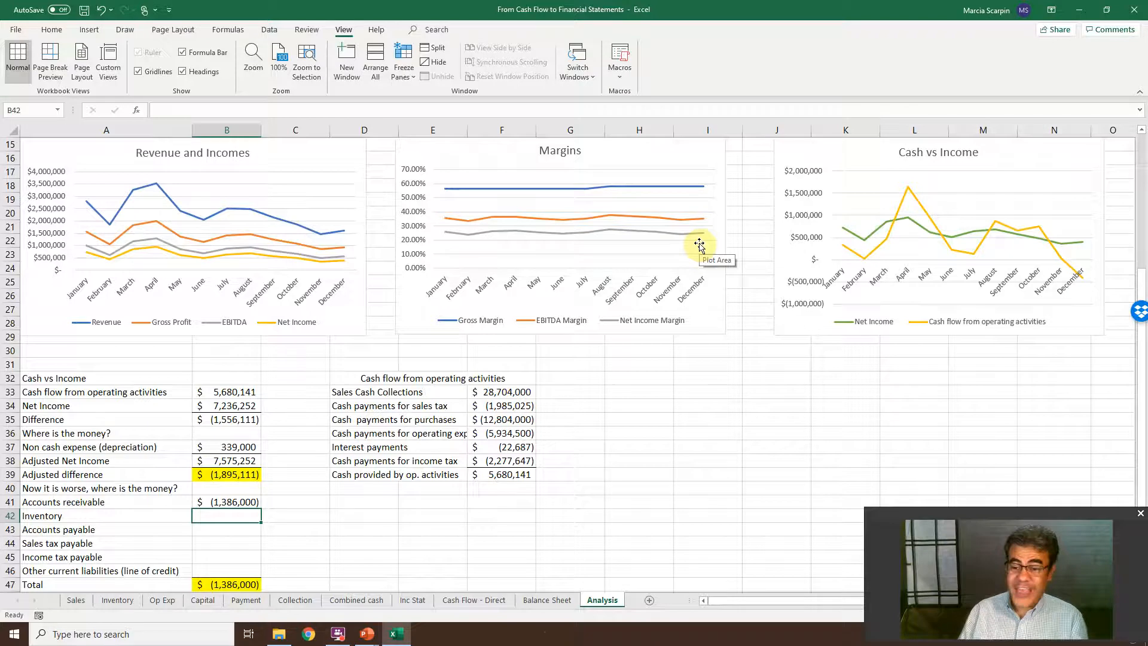
# Enter Inventory in B42 as the negative of cell B7 on the Balance Sheet, and check the total in B47
pyautogui.write('-')
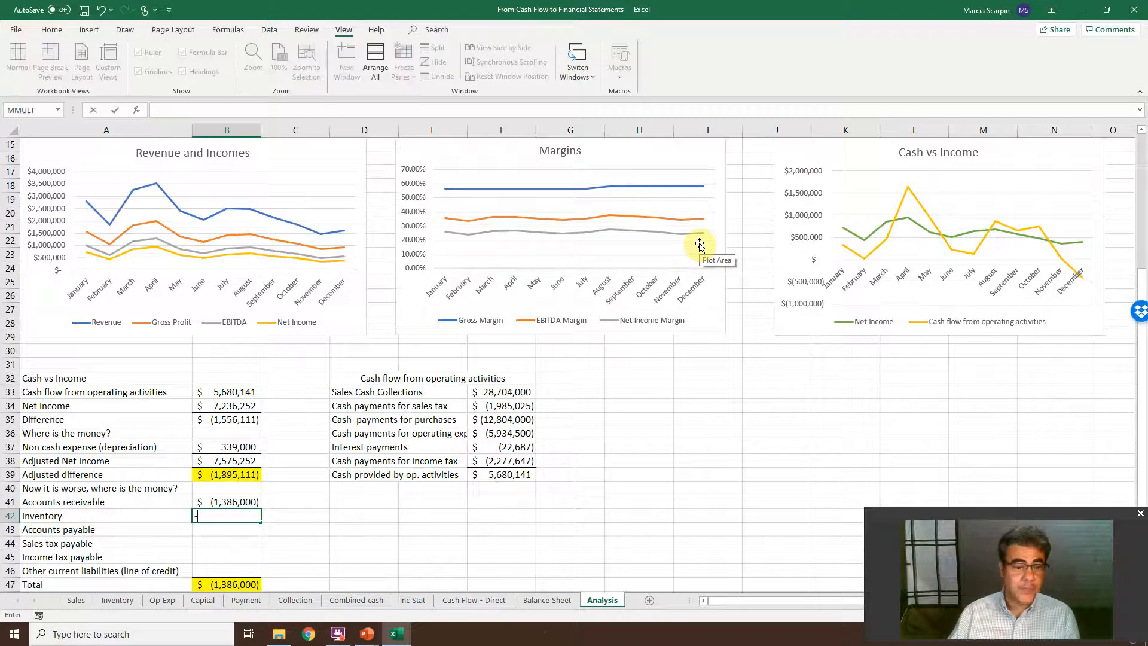
pyautogui.click(536, 599)
pyautogui.click(399, 250)
pyautogui.press('Return')
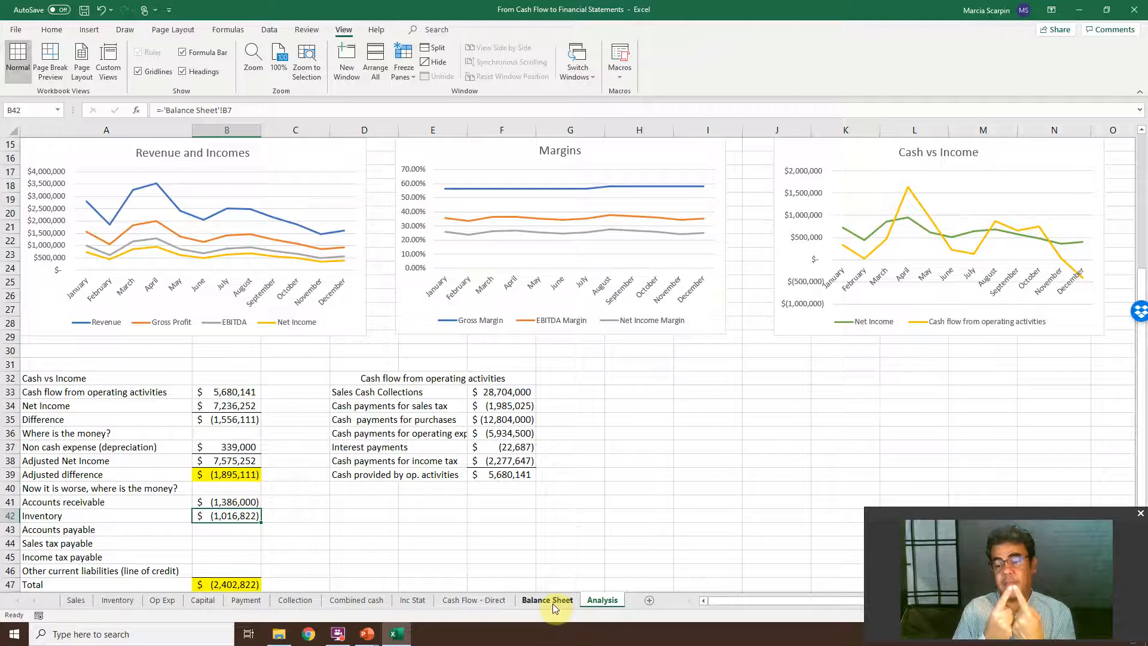
pyautogui.click(204, 580)
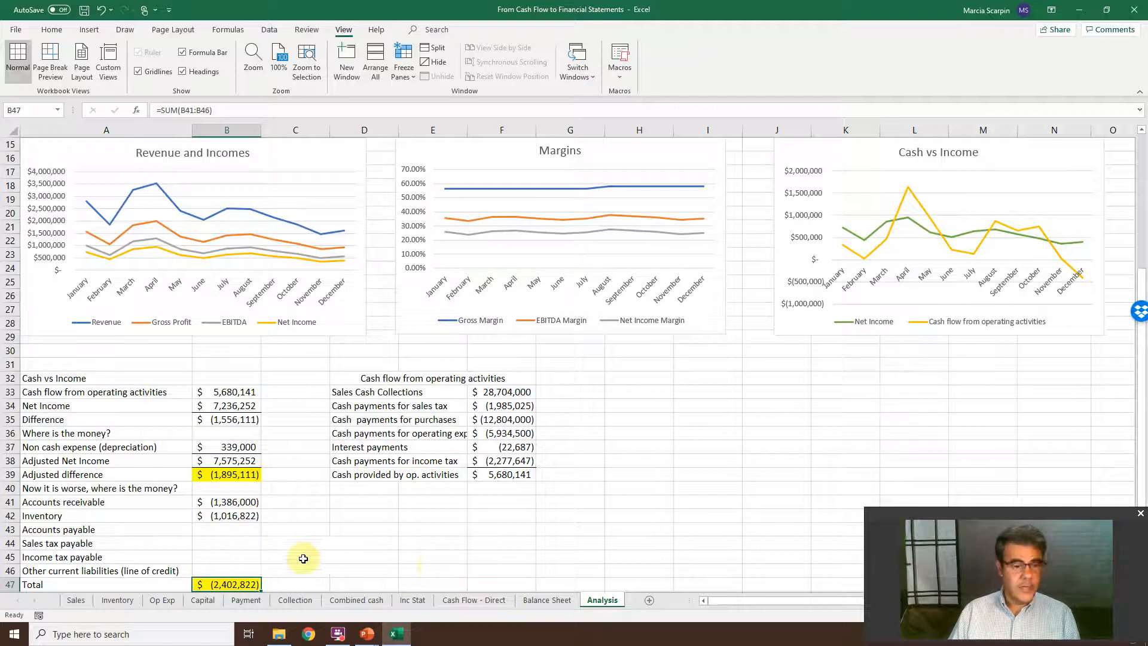
# Link Accounts payable in B43 to cell B13 of the Balance Sheet as a positive amount, and check it against the receivable formula
pyautogui.click(239, 528)
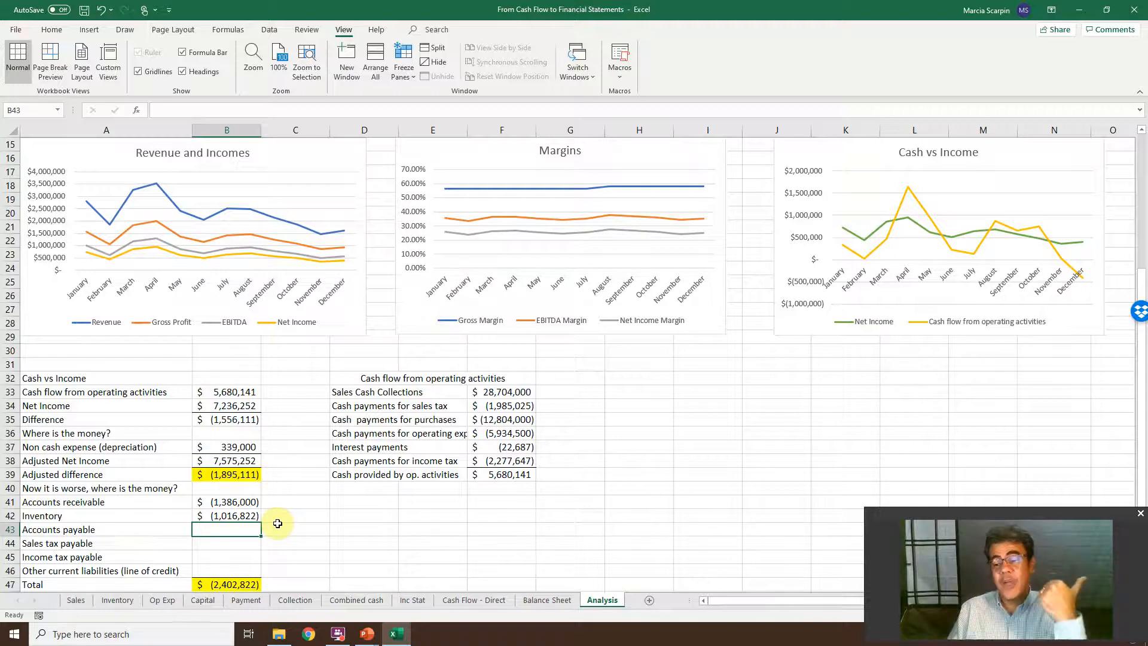
pyautogui.write('+')
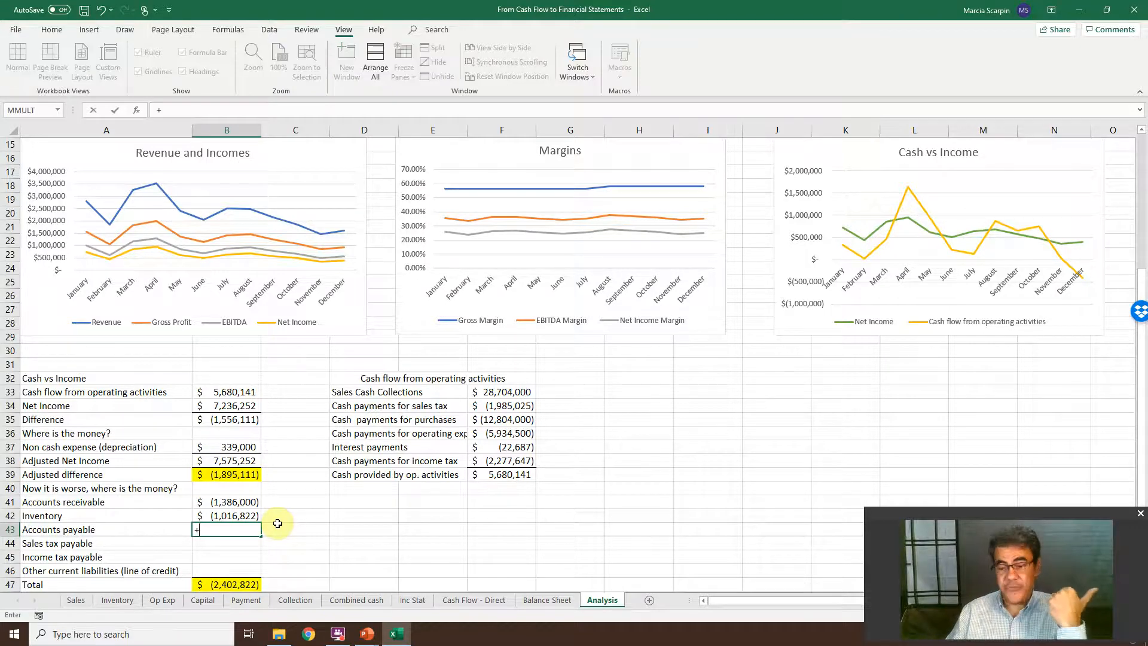
pyautogui.click(542, 601)
pyautogui.click(413, 354)
pyautogui.press('Return')
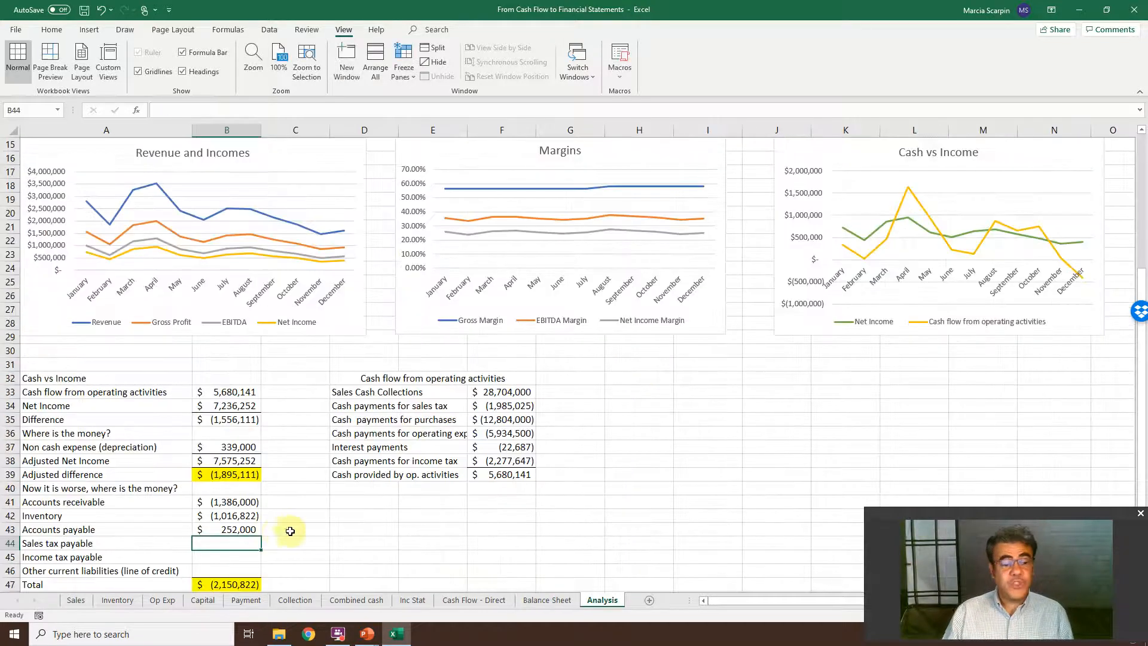
pyautogui.click(236, 502)
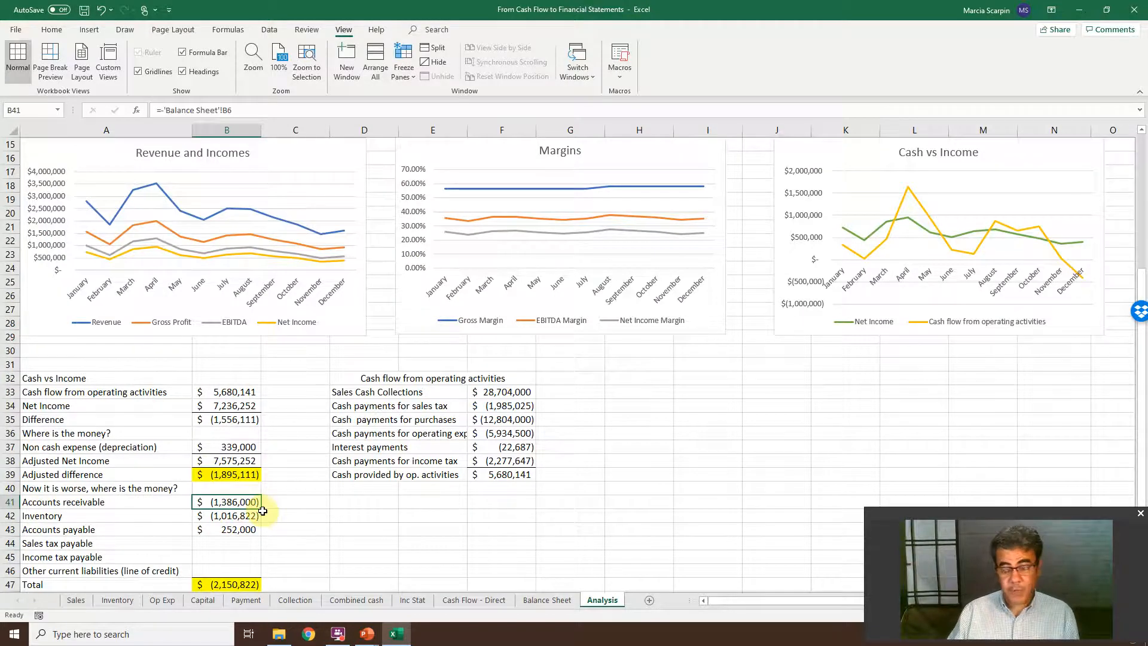
pyautogui.click(240, 530)
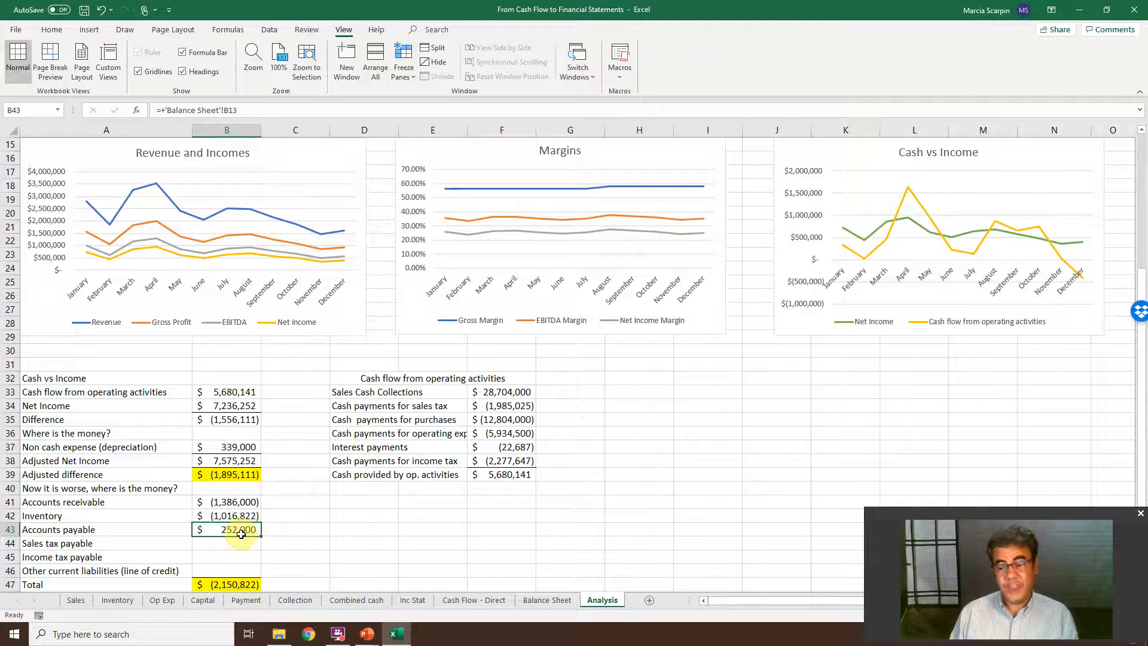
# Link Sales tax payable in B44 of the Analysis sheet to cell B14 of the Balance Sheet as a positive amount
pyautogui.press('Down')
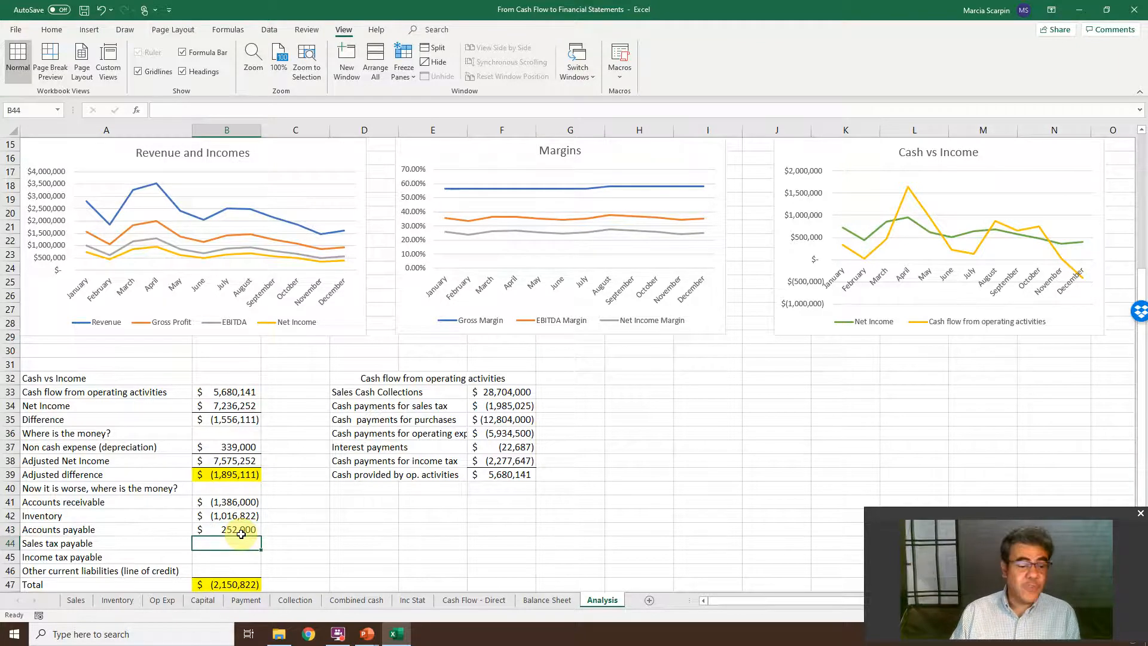
pyautogui.write('+')
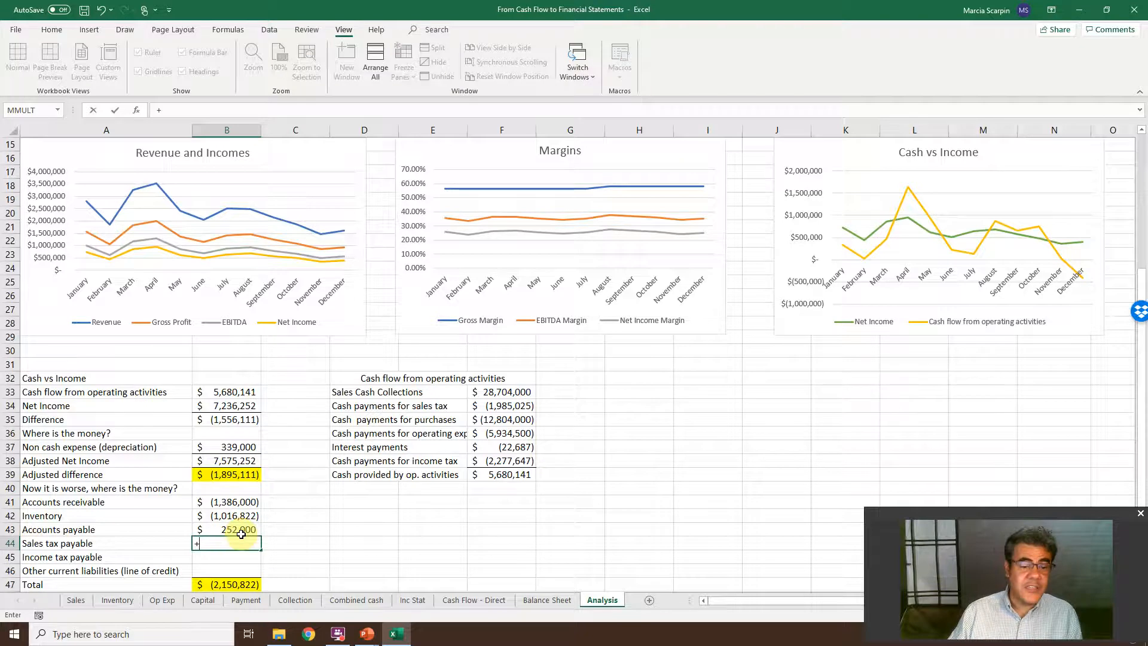
pyautogui.click(544, 603)
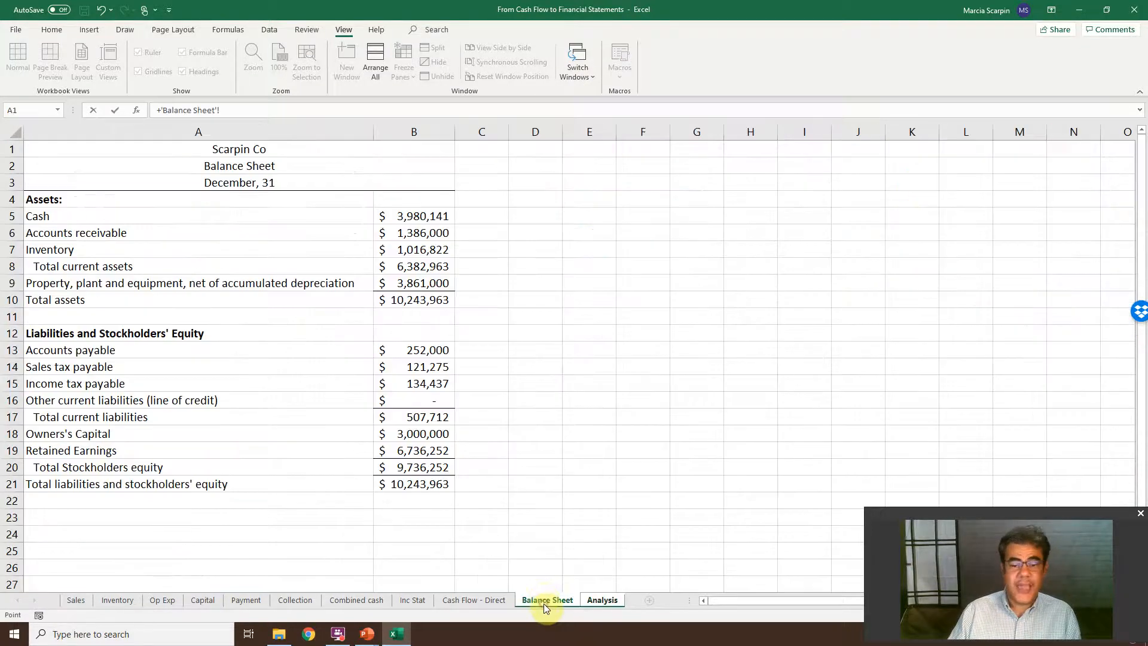
pyautogui.click(414, 367)
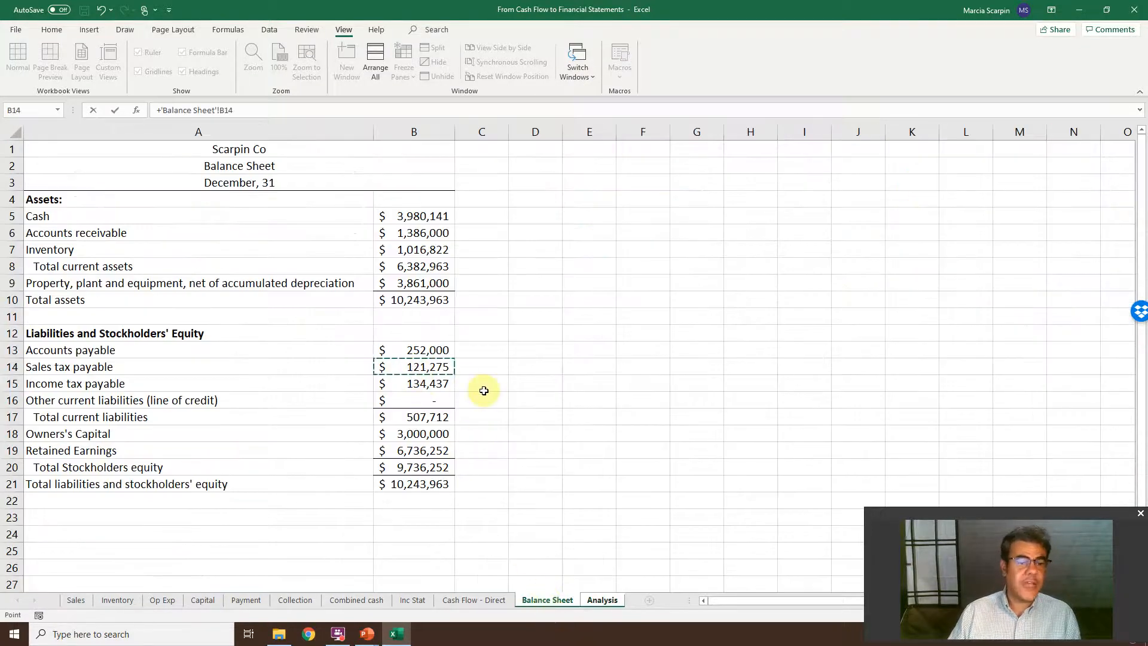
pyautogui.press('Return')
# Link Income tax payable in B45 to cell B15 of the Balance Sheet as a positive amount
pyautogui.write('+')
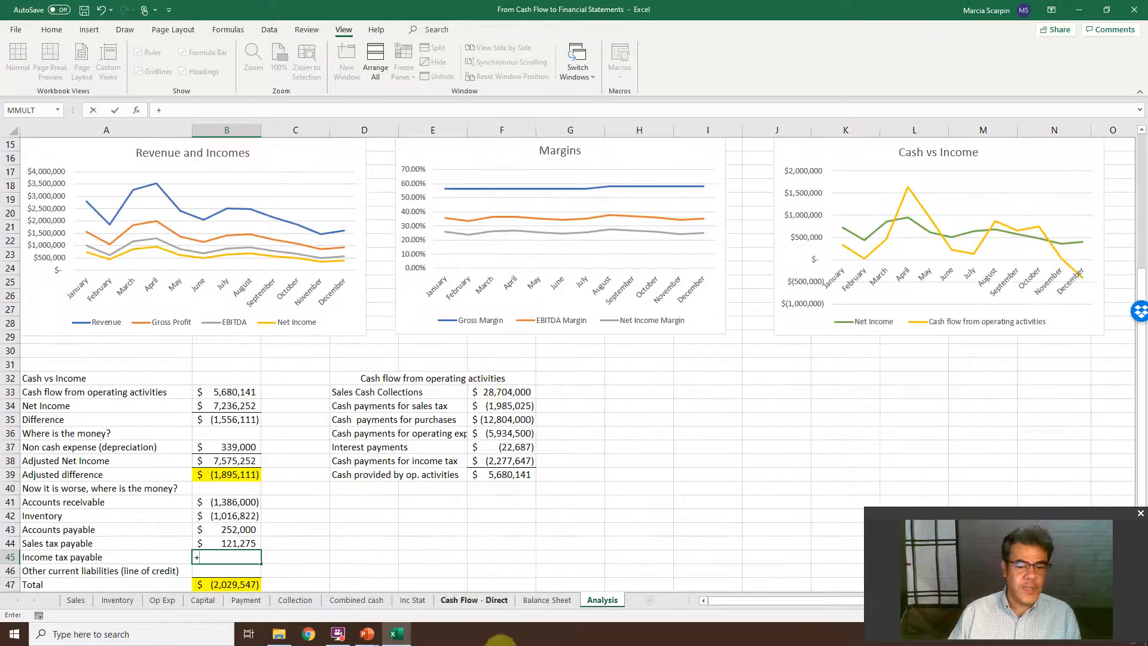
pyautogui.click(531, 606)
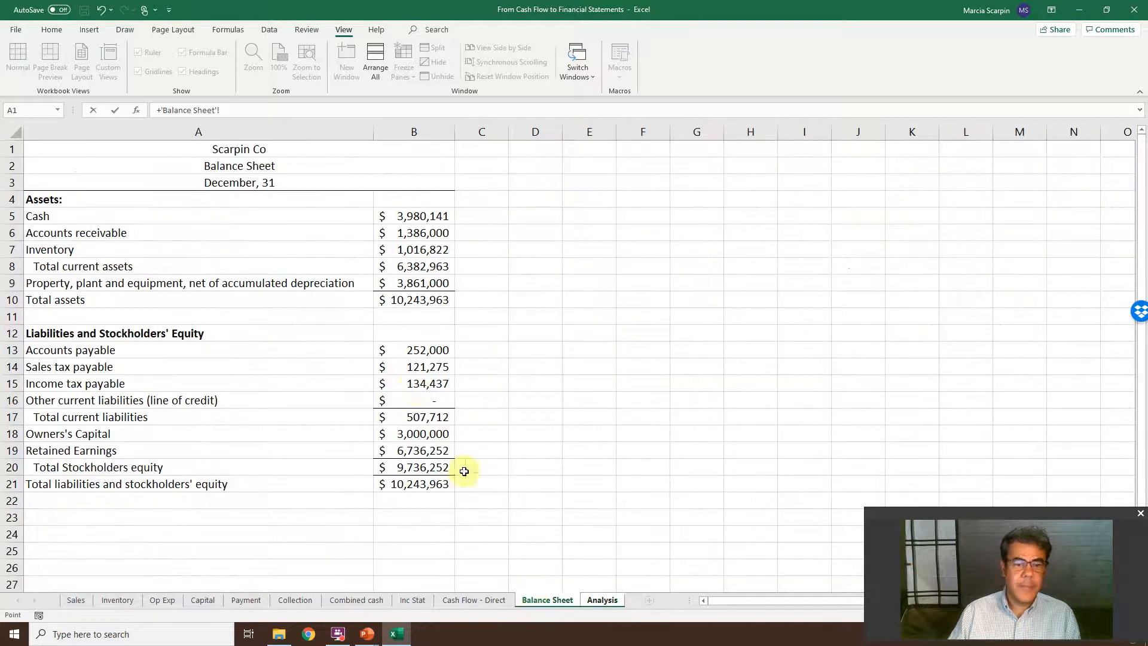
pyautogui.click(410, 383)
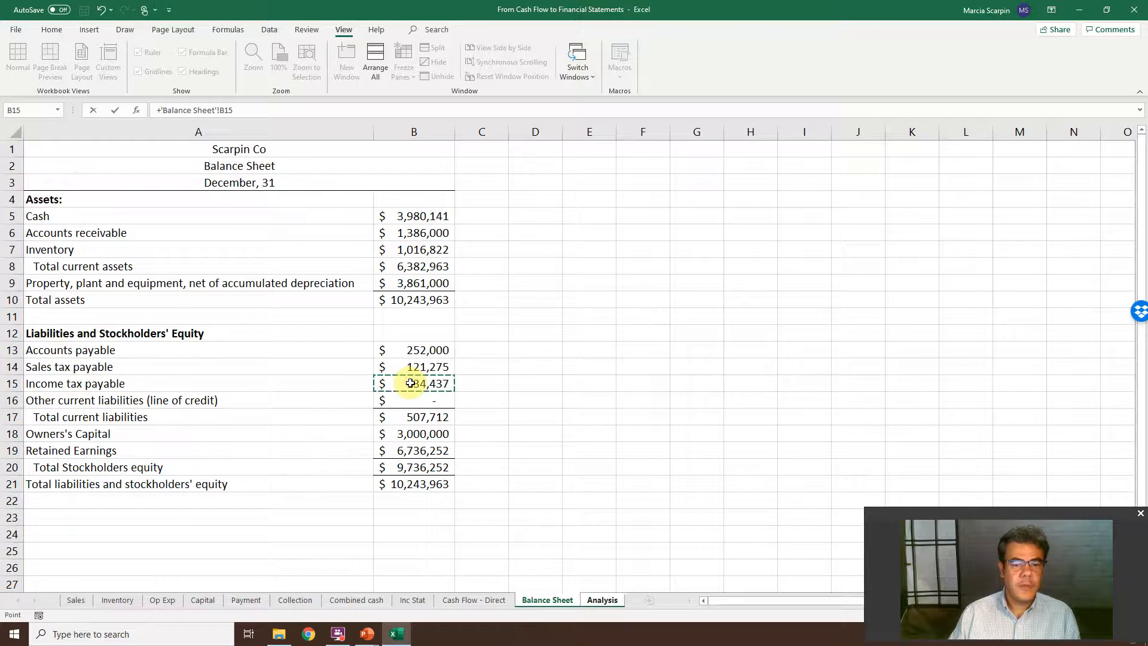
pyautogui.press('Return')
# Link Other current liabilities (line of credit) in B46 to cell B16 of the Balance Sheet
pyautogui.write('+')
pyautogui.click(541, 600)
pyautogui.click(415, 400)
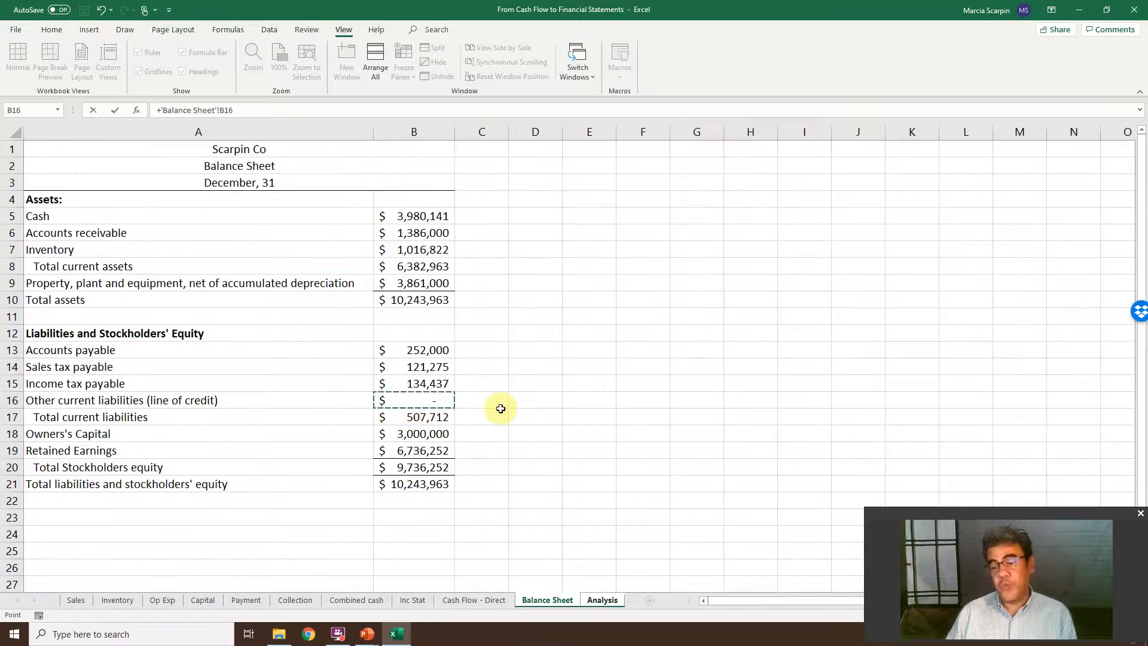
pyautogui.press('Return')
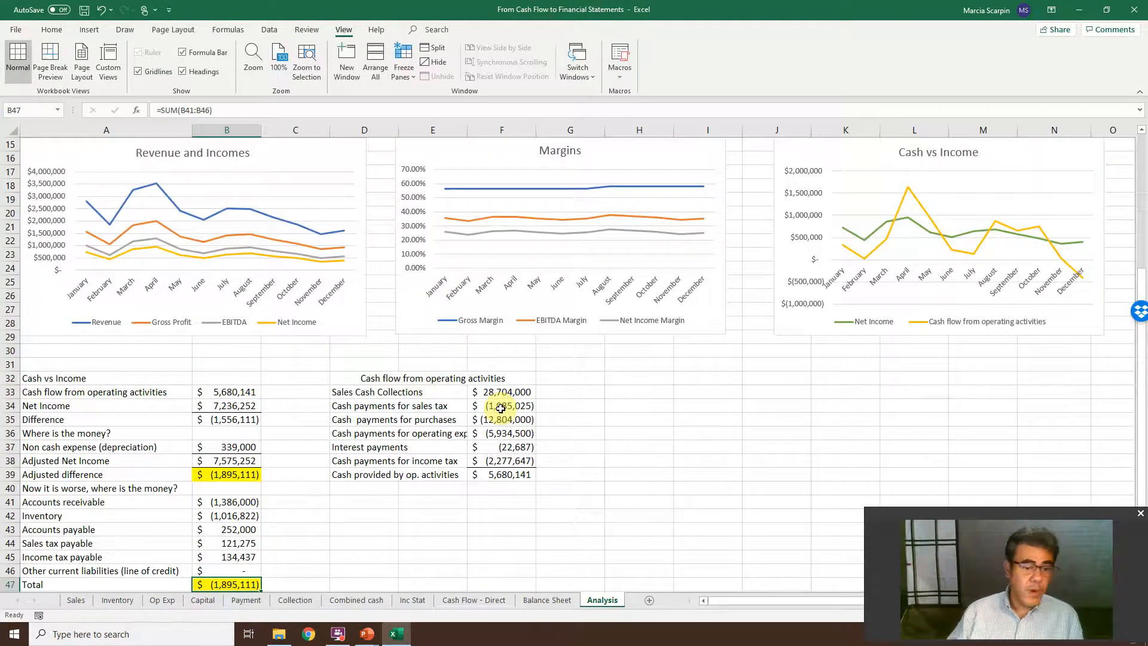
# Delete row 46, Other current liabilities (line of credit), from the Cash vs Income reconciliation
pyautogui.click(7, 570)
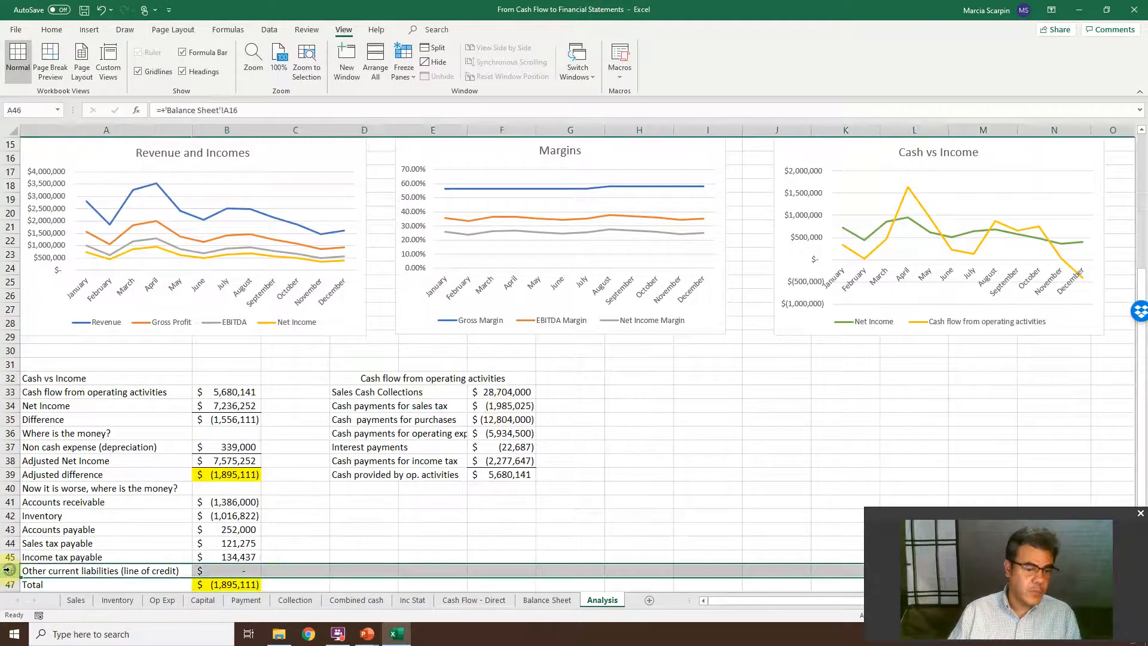
pyautogui.rightClick(7, 570)
pyautogui.press('Escape')
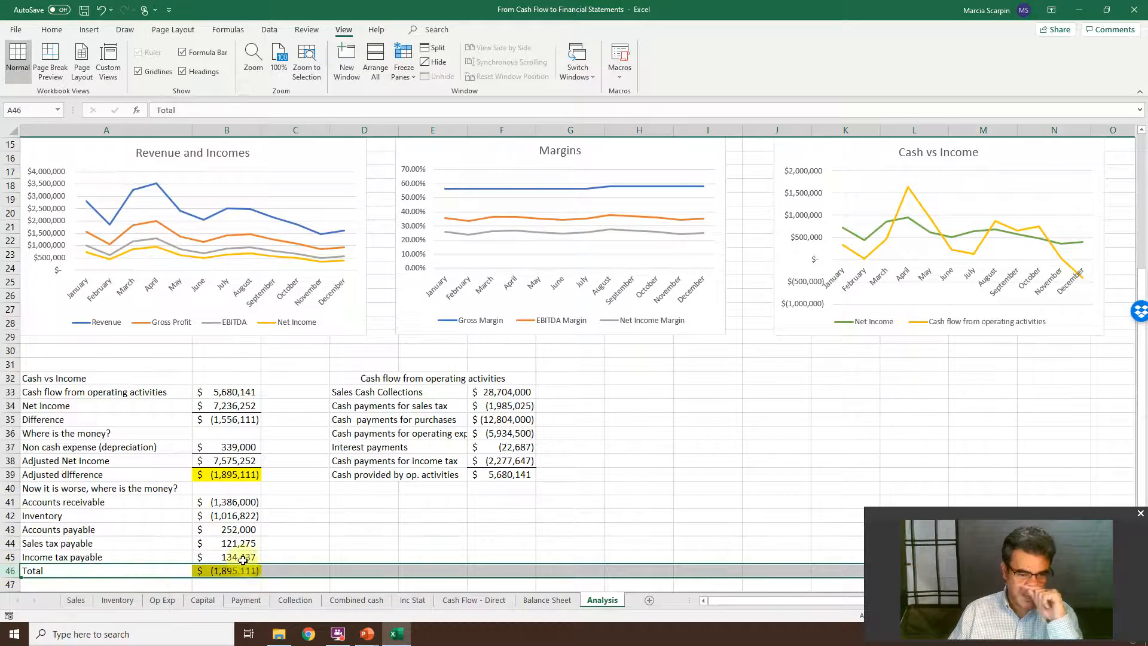
# Add a bottom border to the Income tax payable amount in B45, just above the Total row
pyautogui.click(238, 558)
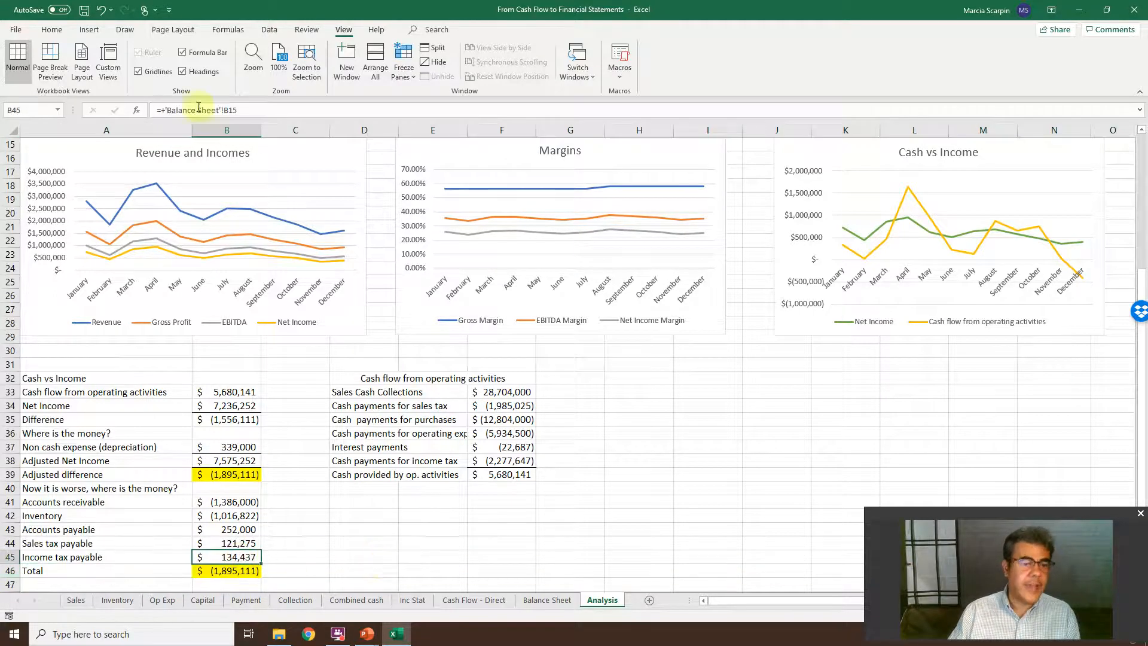
pyautogui.click(51, 30)
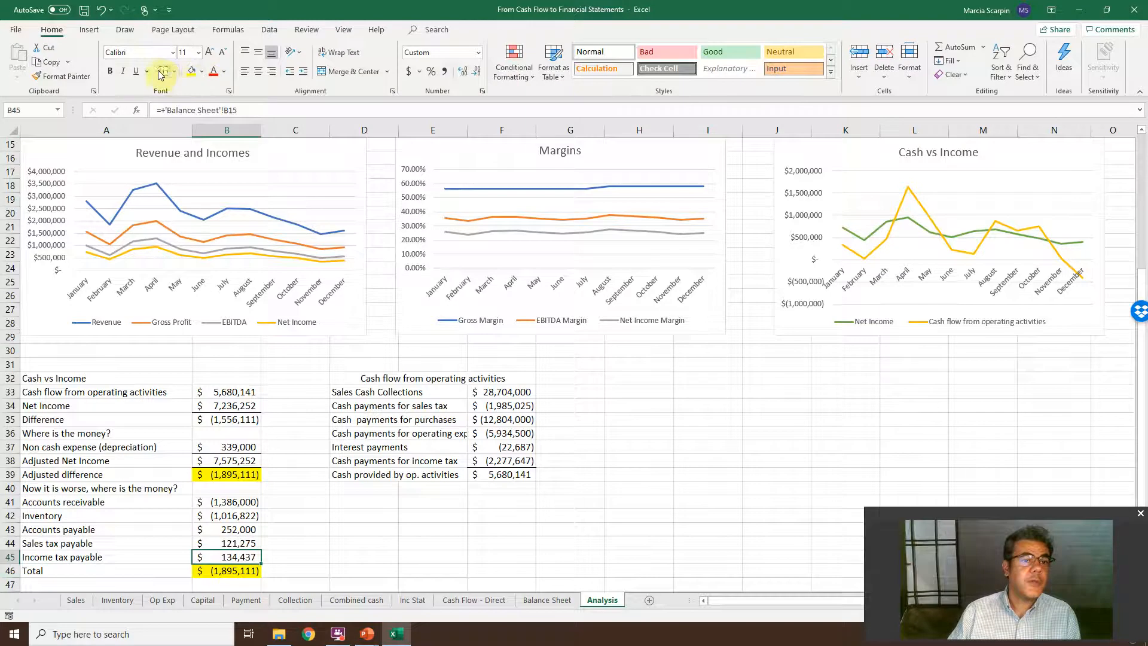
pyautogui.click(306, 556)
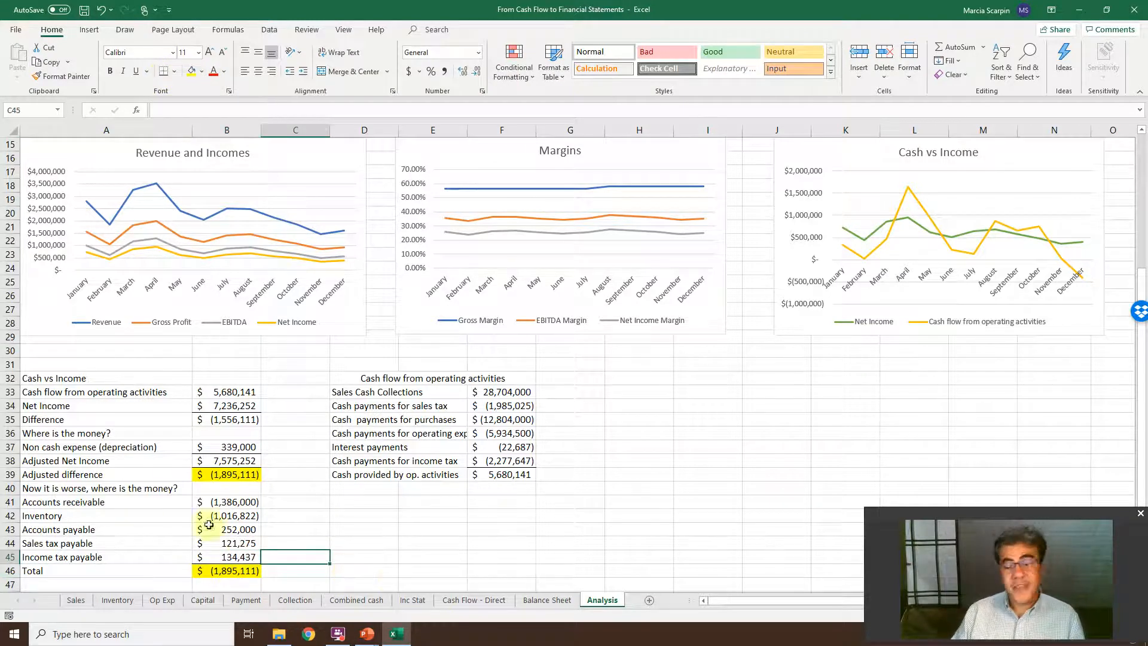
# Review the Accounts receivable and Inventory adjustments, the monthly purchases and ending inventory on the Inventory sheet, and the Analysis figures and charts
pyautogui.click(212, 504)
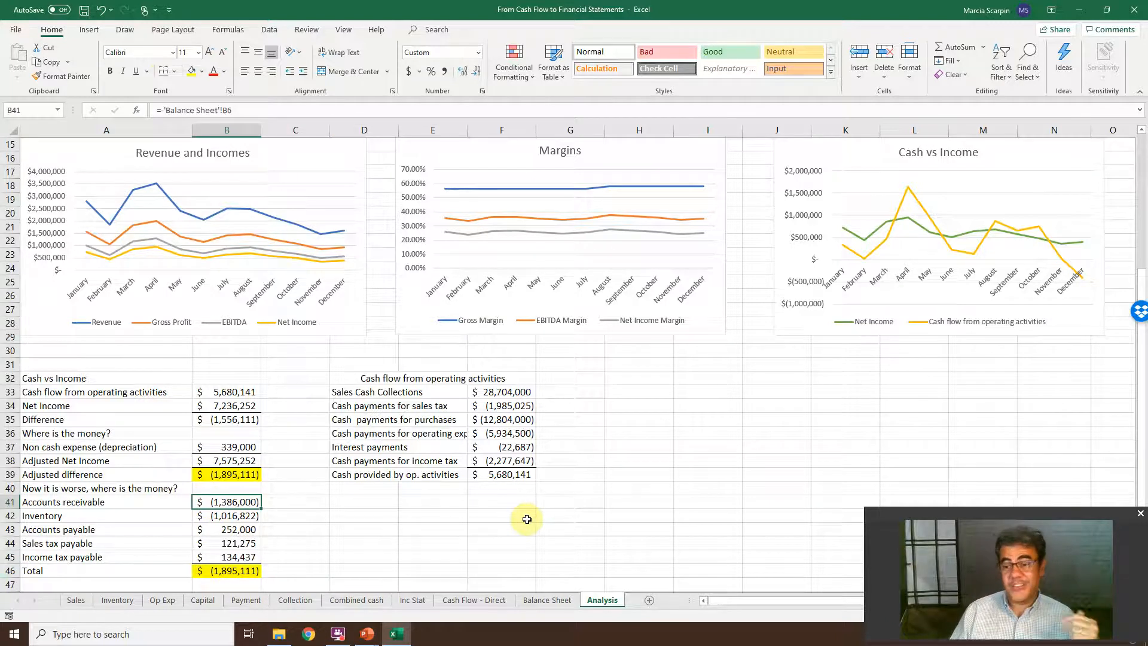
pyautogui.click(246, 516)
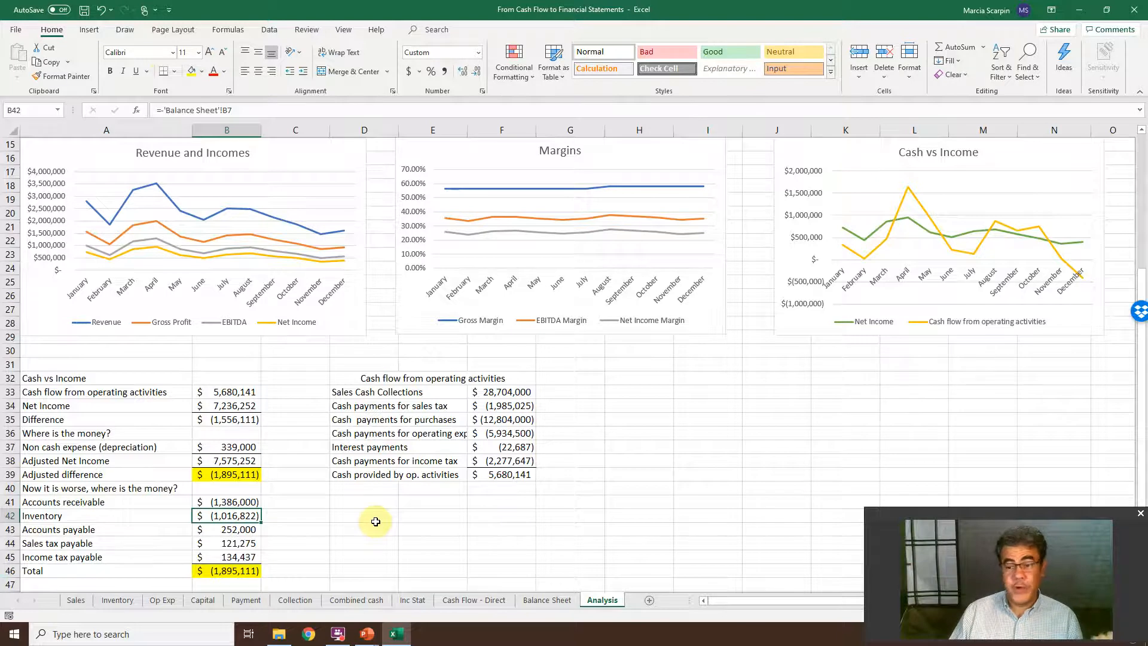
pyautogui.click(117, 599)
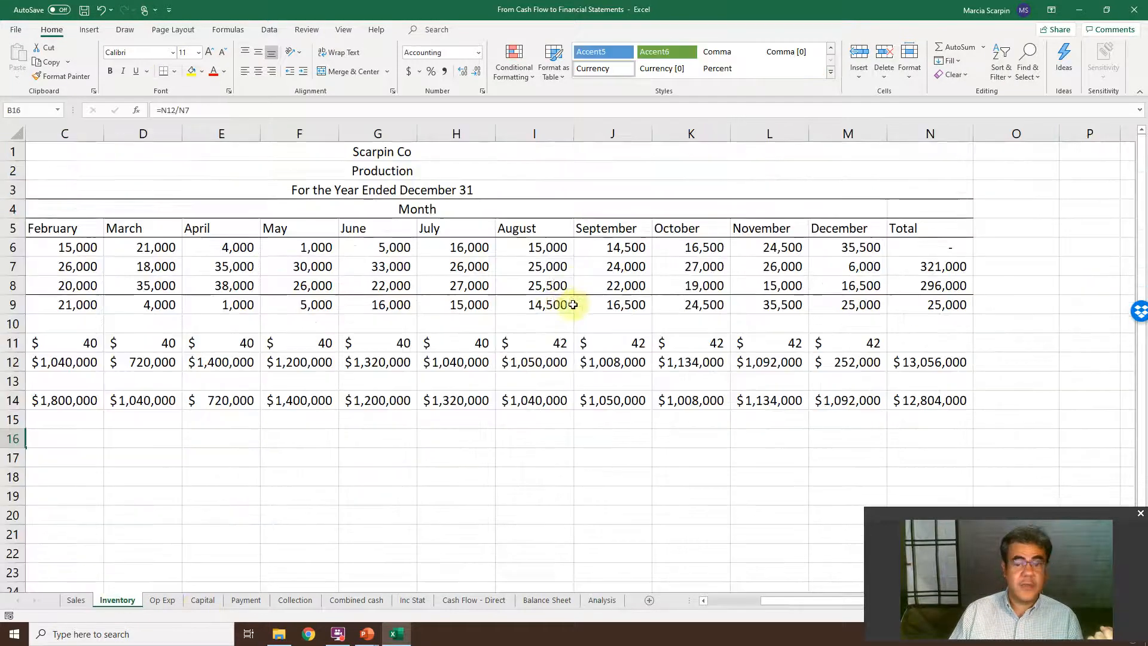
pyautogui.press('Left')
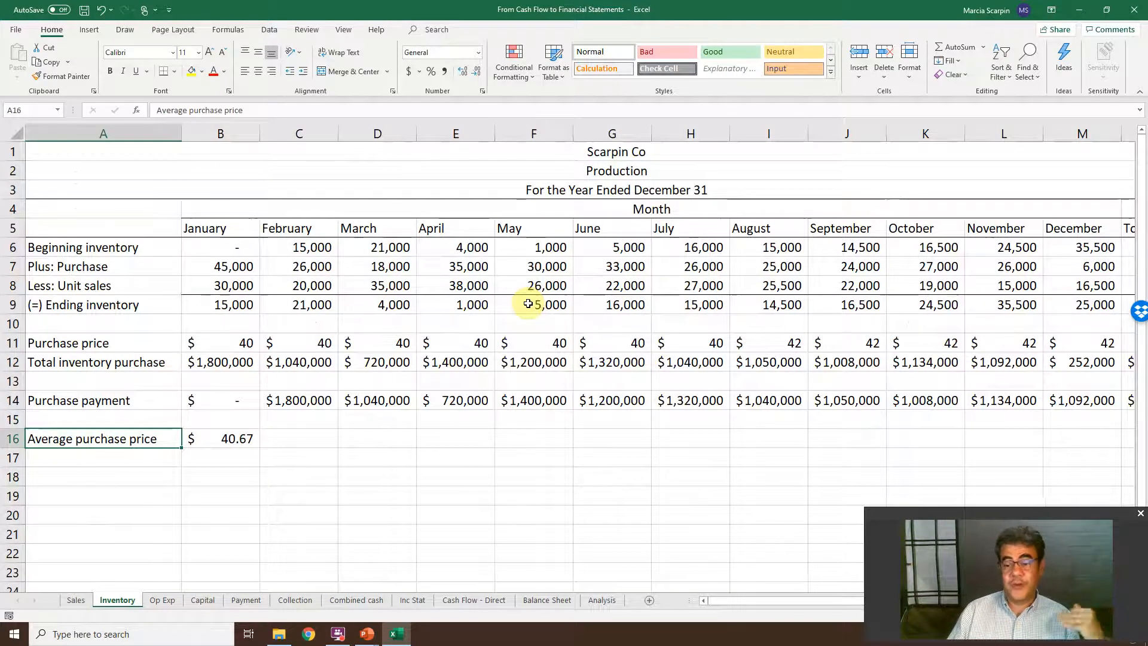
pyautogui.click(598, 600)
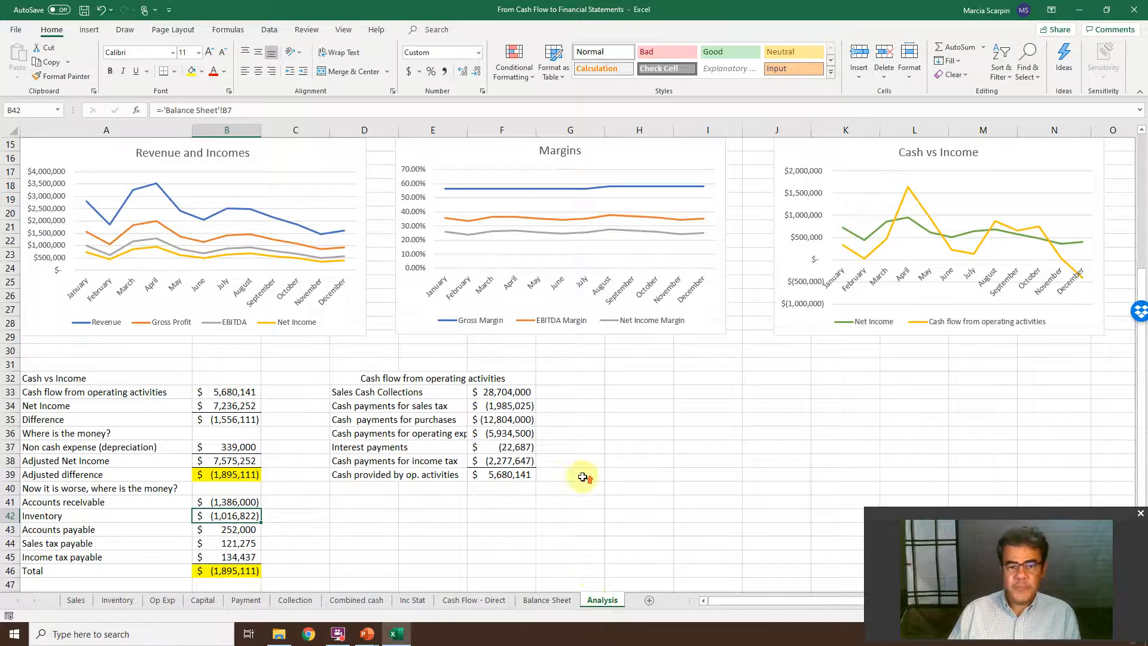
pyautogui.scroll(5, 584, 476)
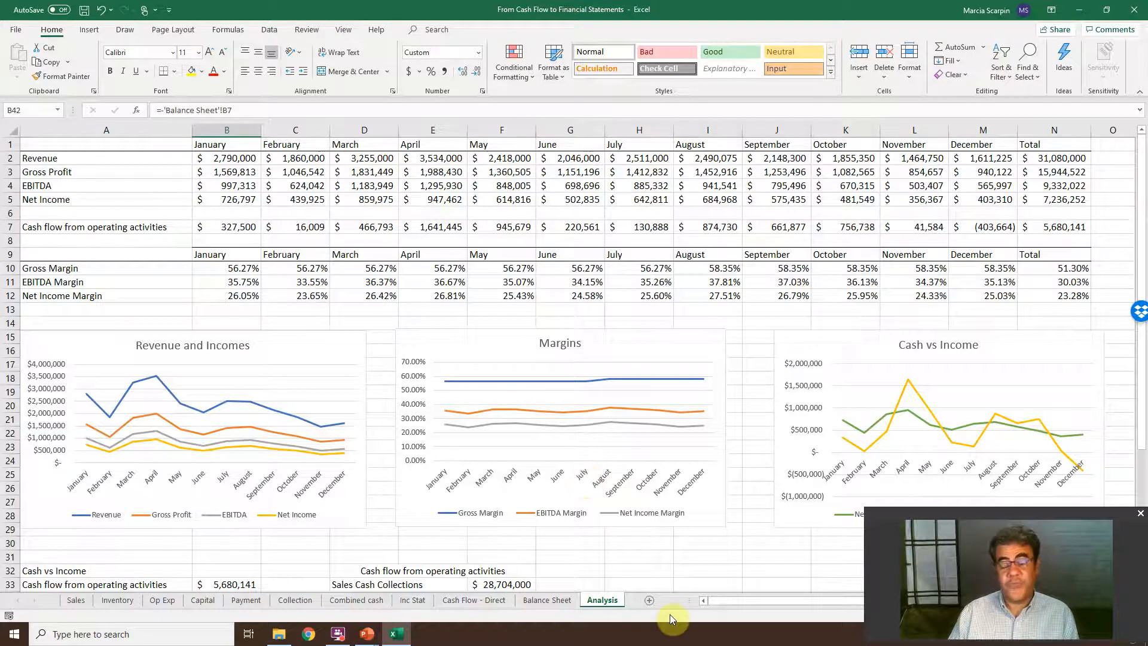
# Move the Payment sheet to between Collection and Combined cash, and return to the Analysis sheet
pyautogui.click(250, 601)
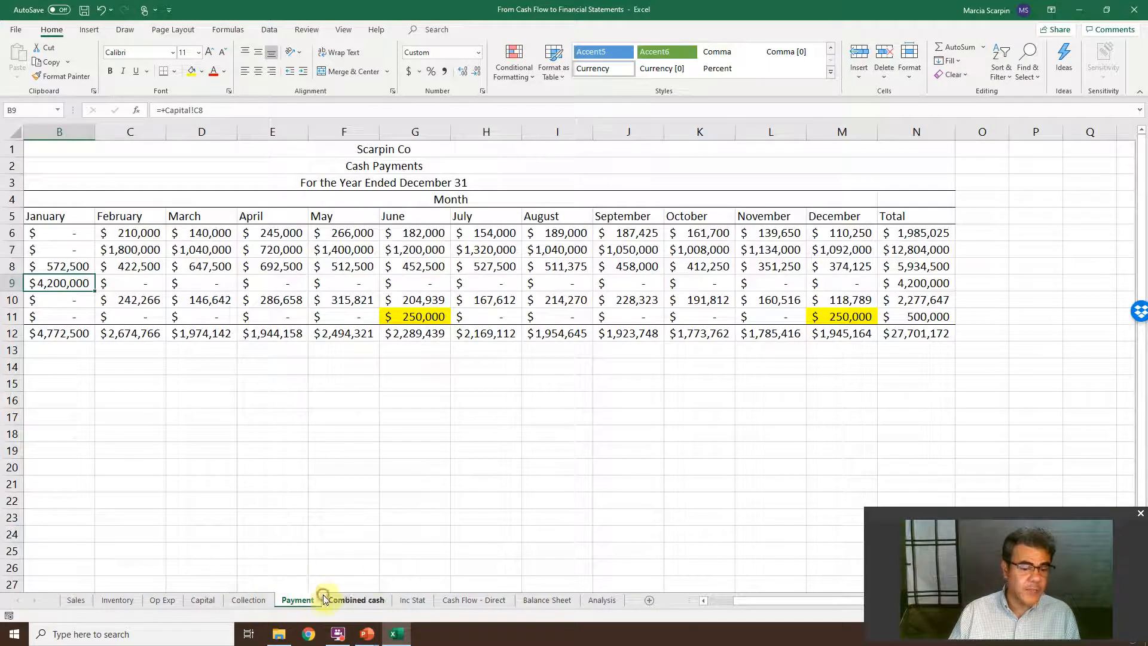
pyautogui.click(601, 600)
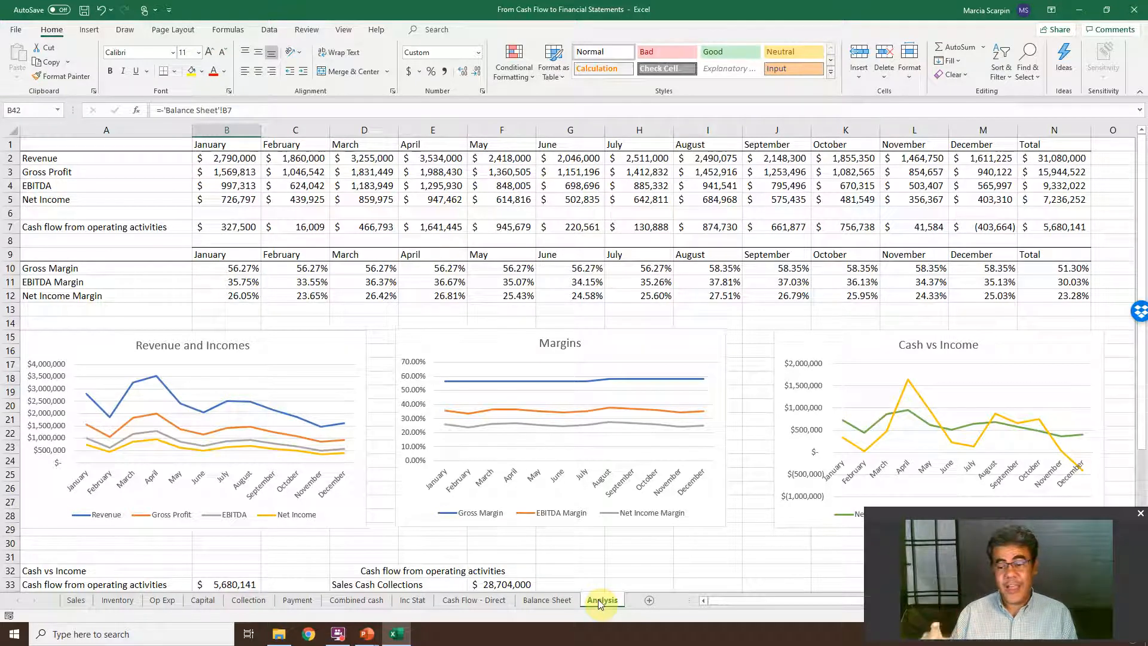
# Switch to the PowerPoint slide show and display its closing Thank you slide
pyautogui.hotkey('alt', 'Tab')
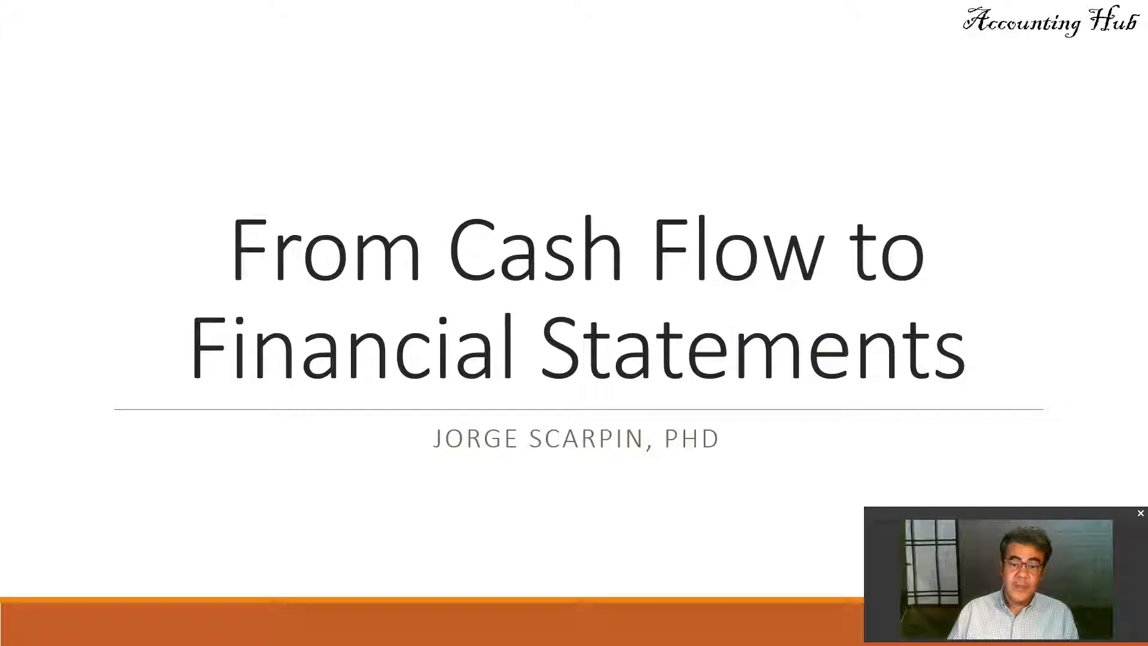
pyautogui.press('End')
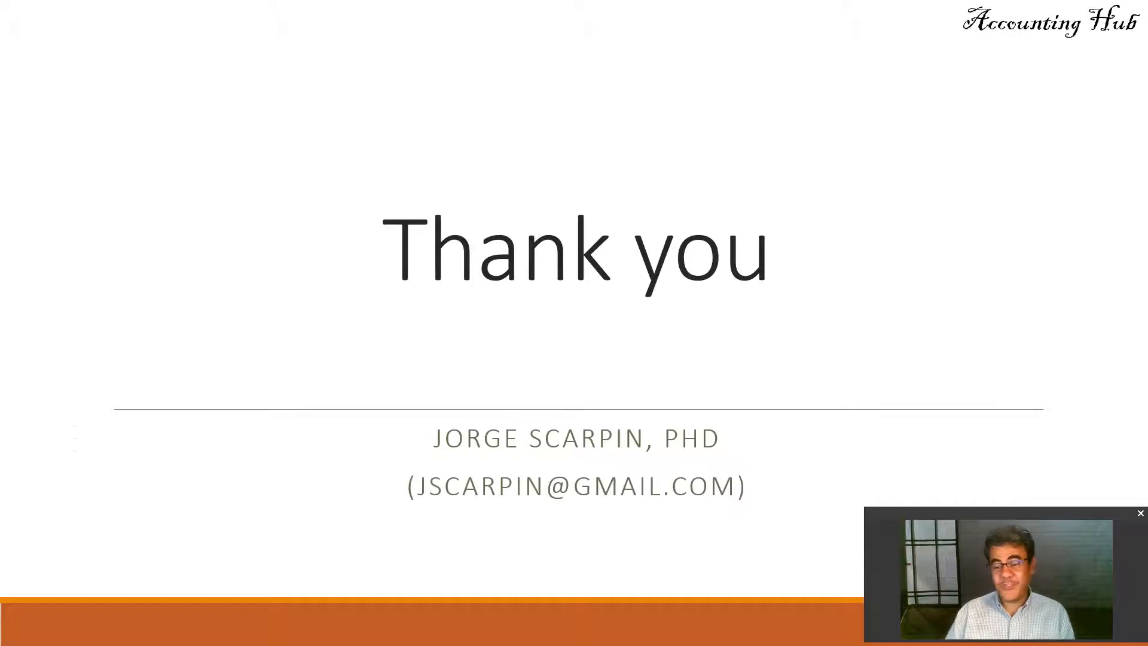